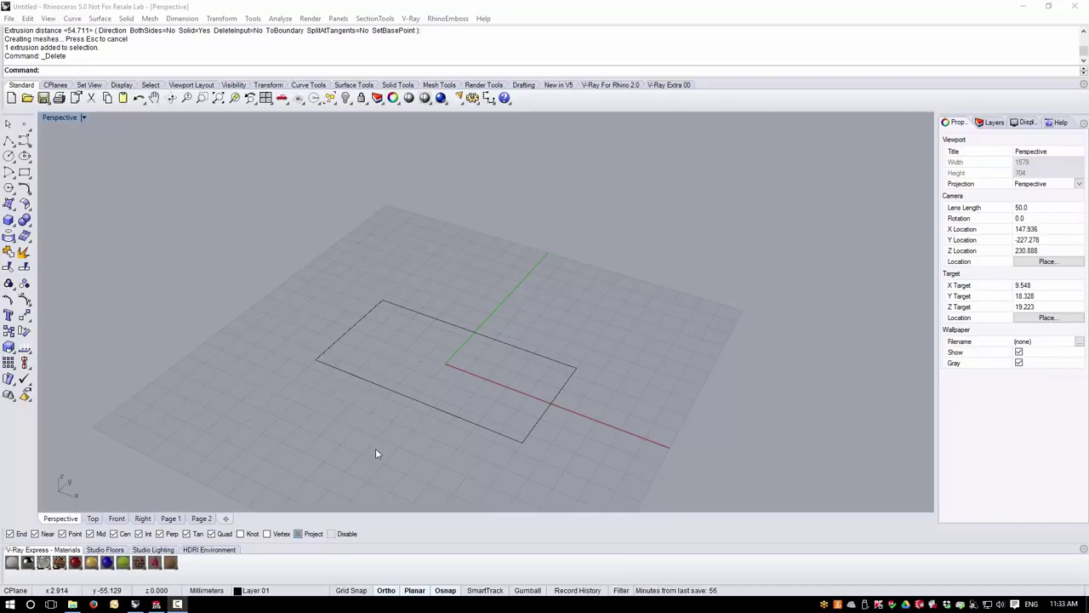
Step: Extrude the closed rectangular curve on the ground plane straight up into a solid 200 mm high
right_click_drag(387, 451, 420, 419)
scroll(387, 430, "up", 2)
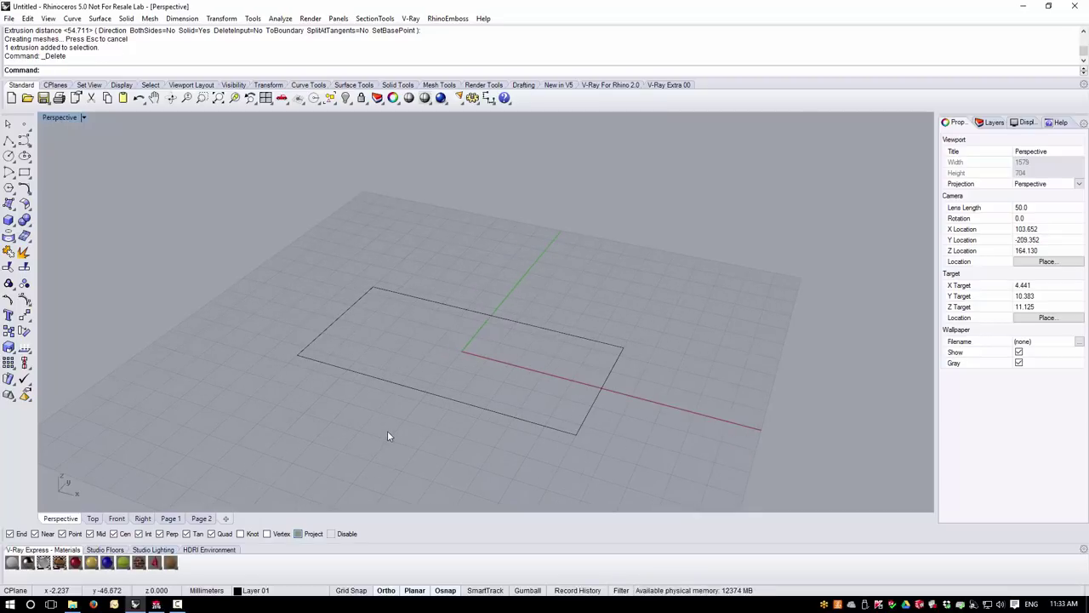
left_click(422, 390)
scroll(420, 395, "down", 2)
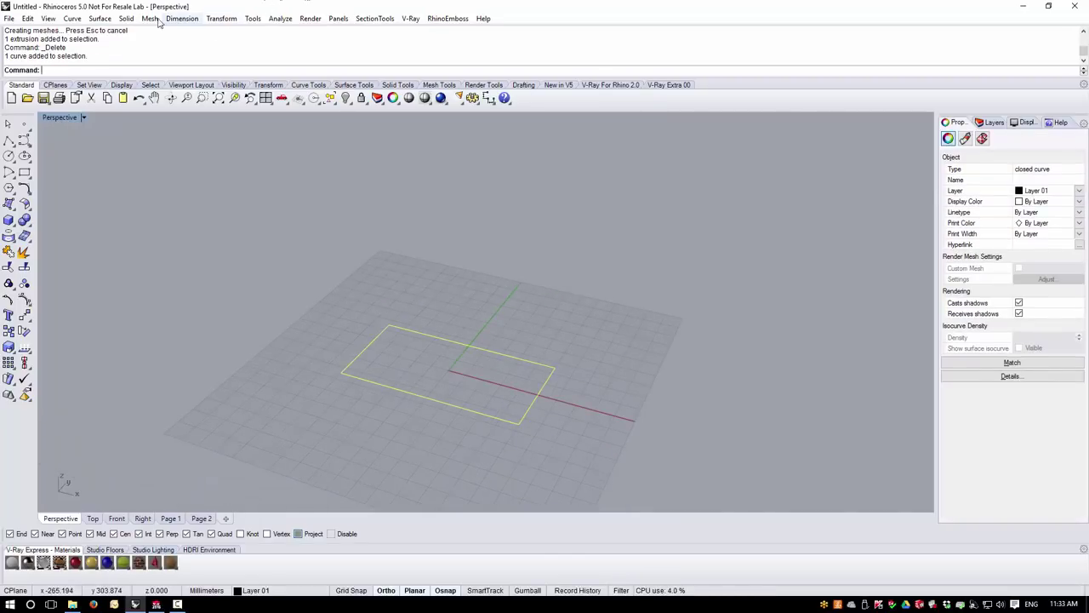
left_click(126, 18)
mouse_move(183, 221)
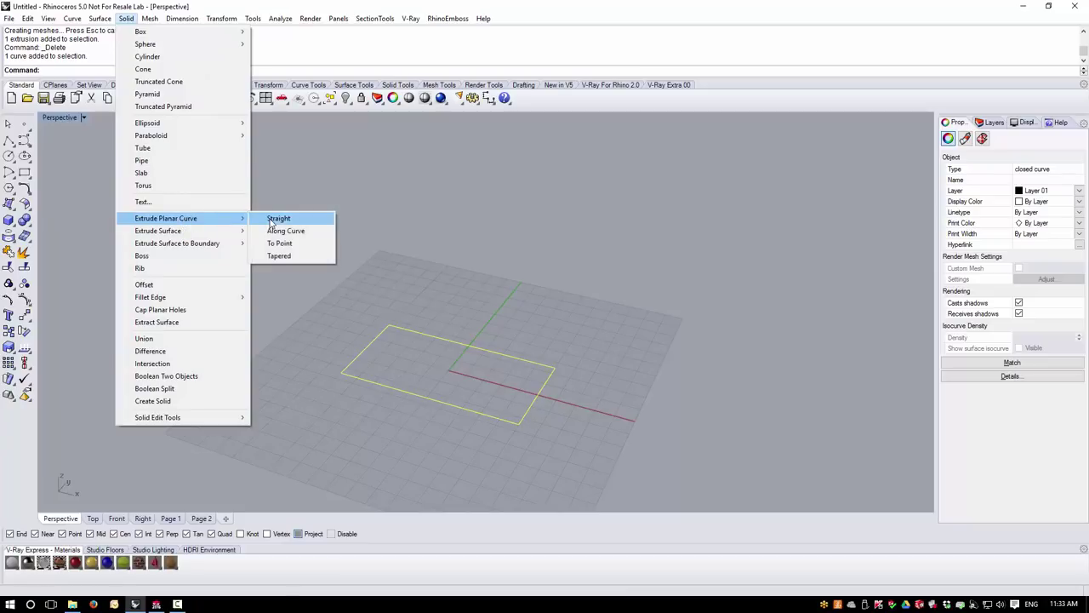
left_click(274, 218)
type("200")
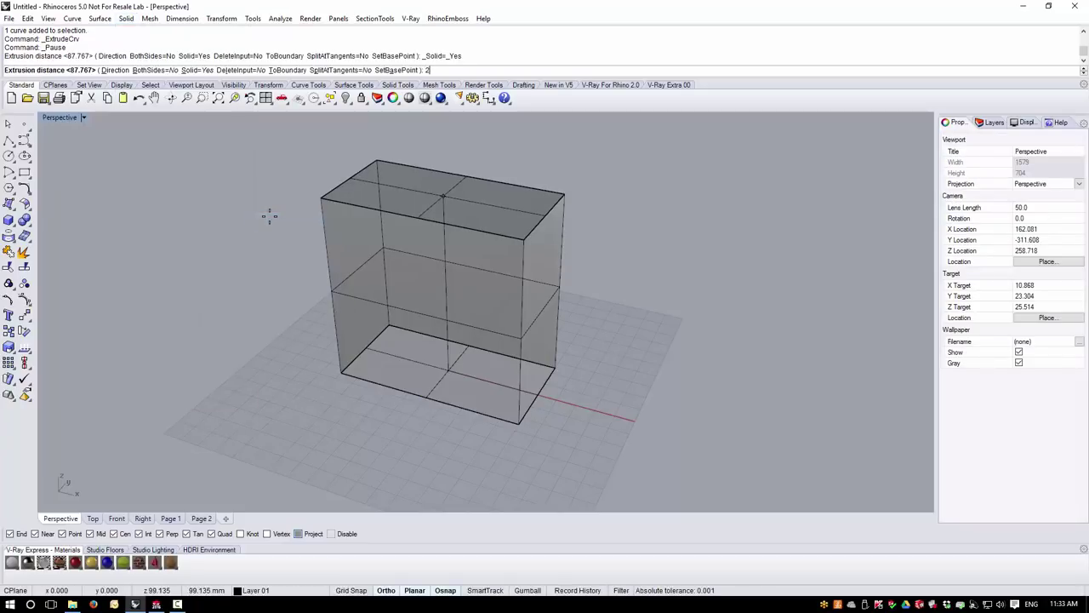
key("Return")
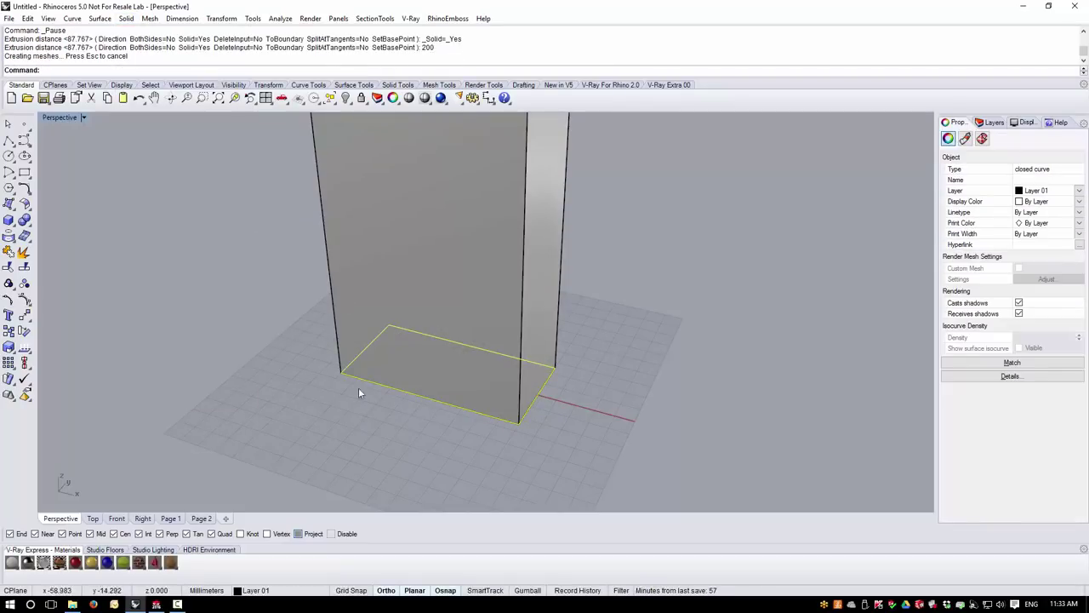
scroll(324, 358, "down", 5)
left_click(333, 355)
scroll(363, 368, "up", 5)
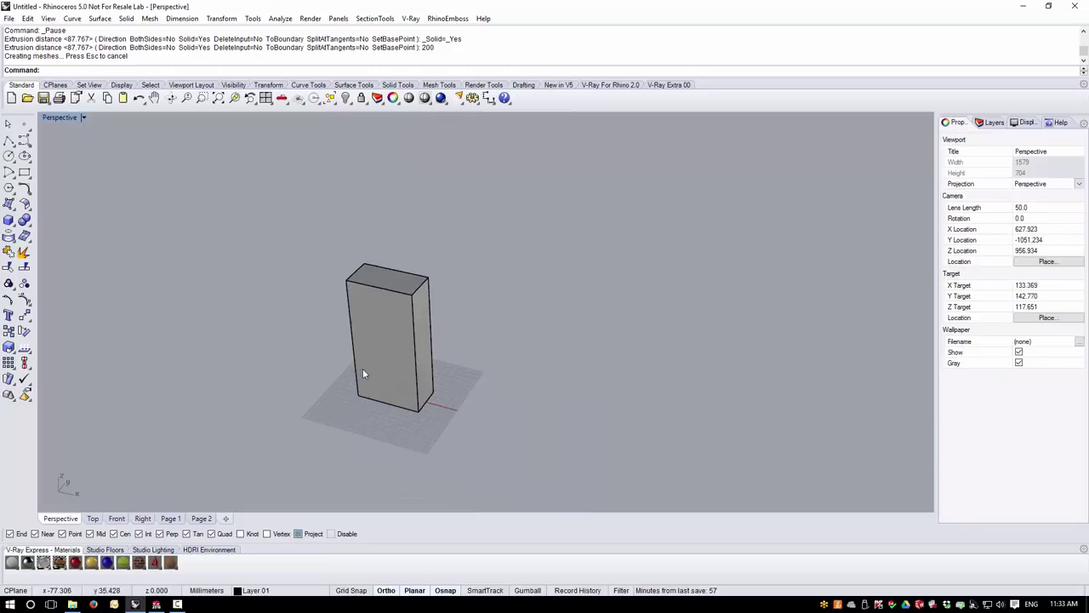
Step: Save the model as Box in Rhino 4 3D Models (*.3dm) format, accepting the 4.0 file version
left_click(9, 18)
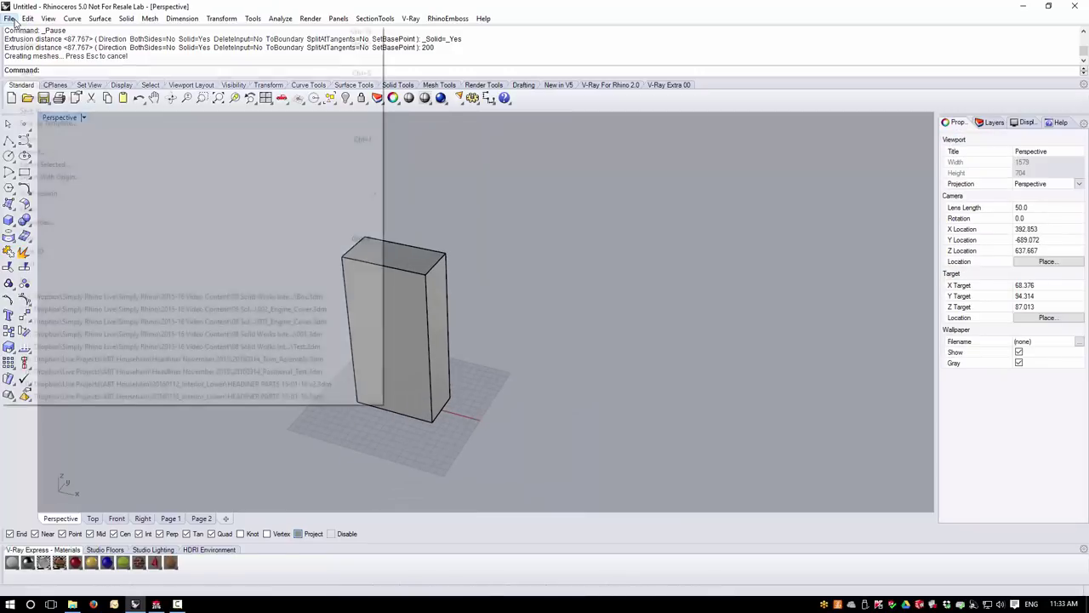
left_click(34, 110)
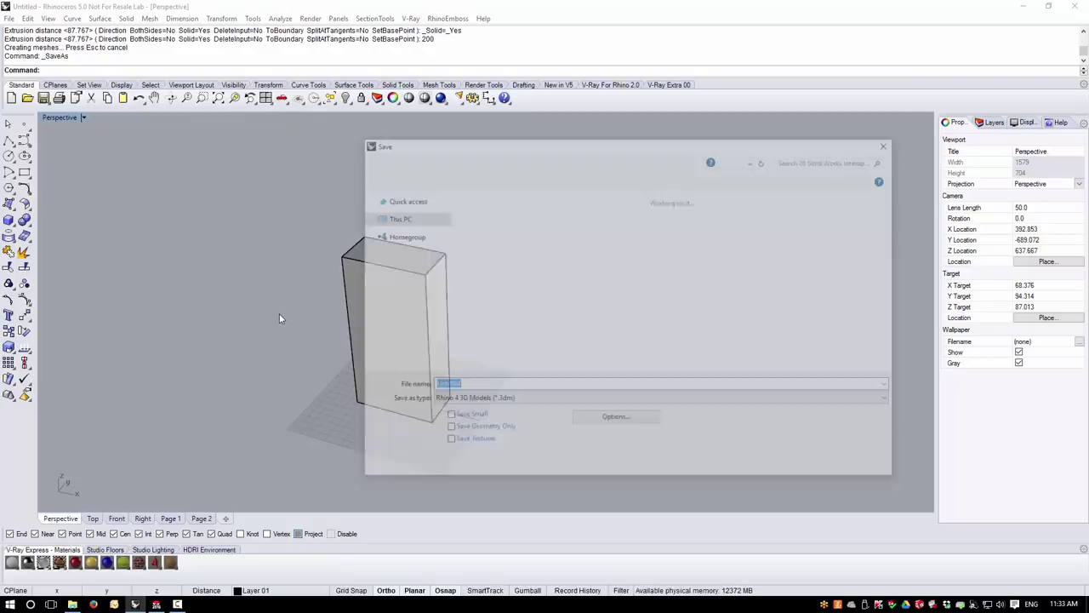
left_click(469, 405)
left_click(468, 401)
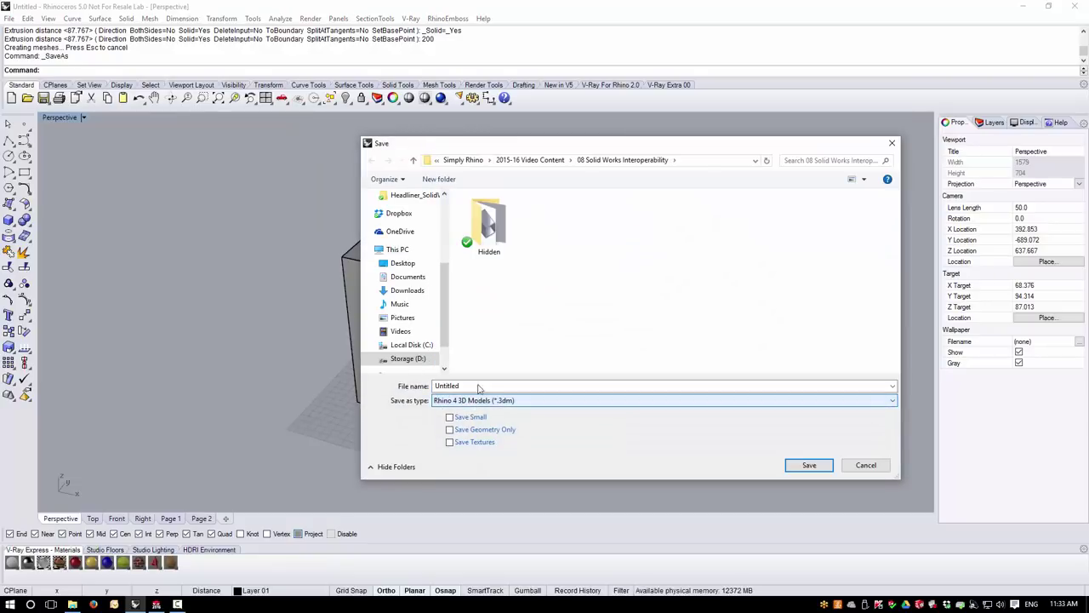
left_click(466, 386)
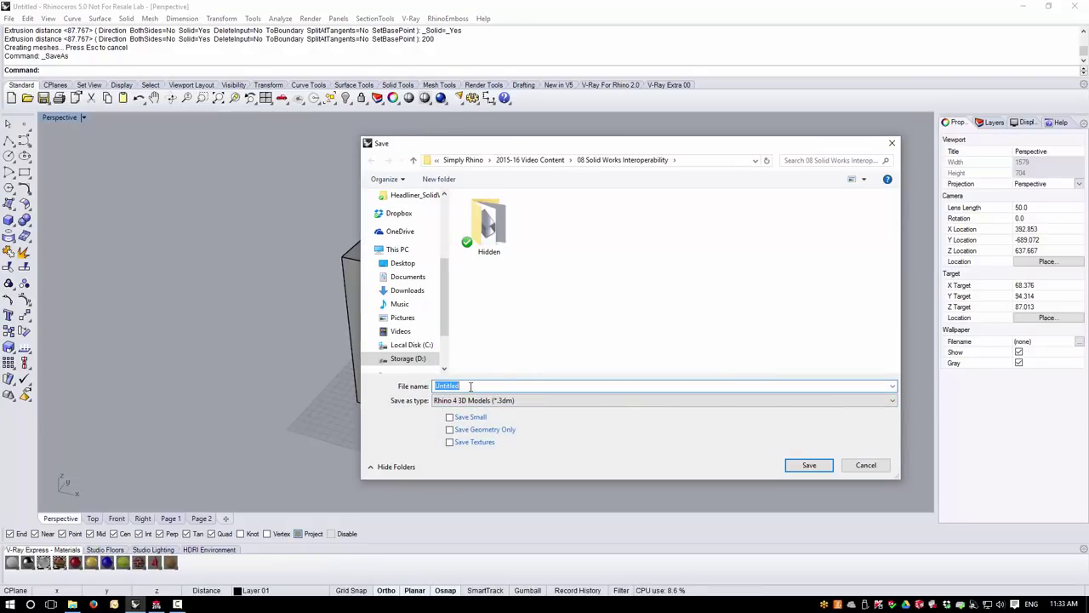
type("Box")
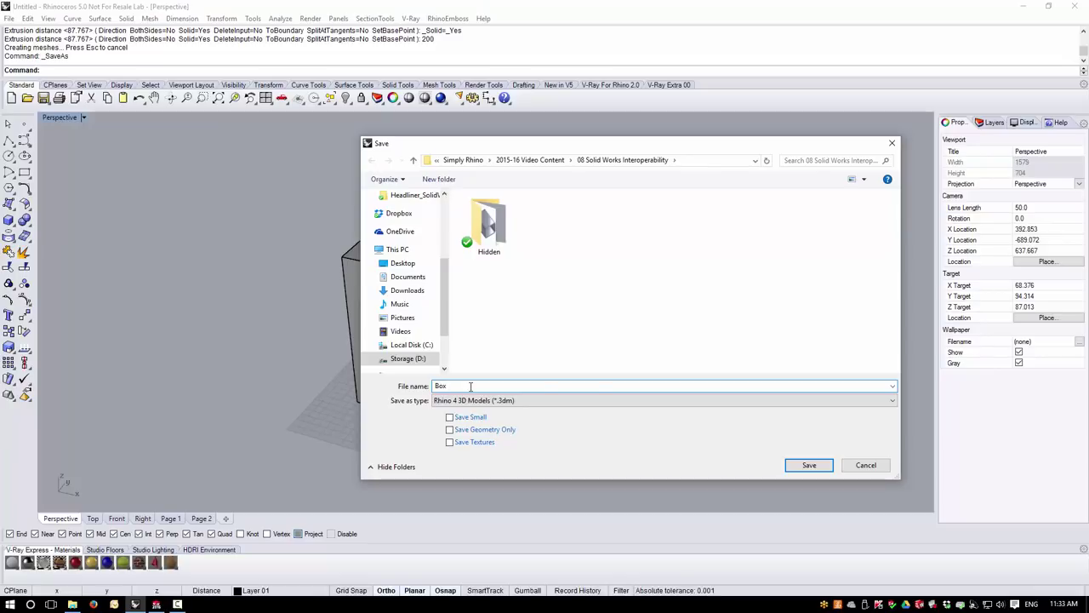
left_click(803, 465)
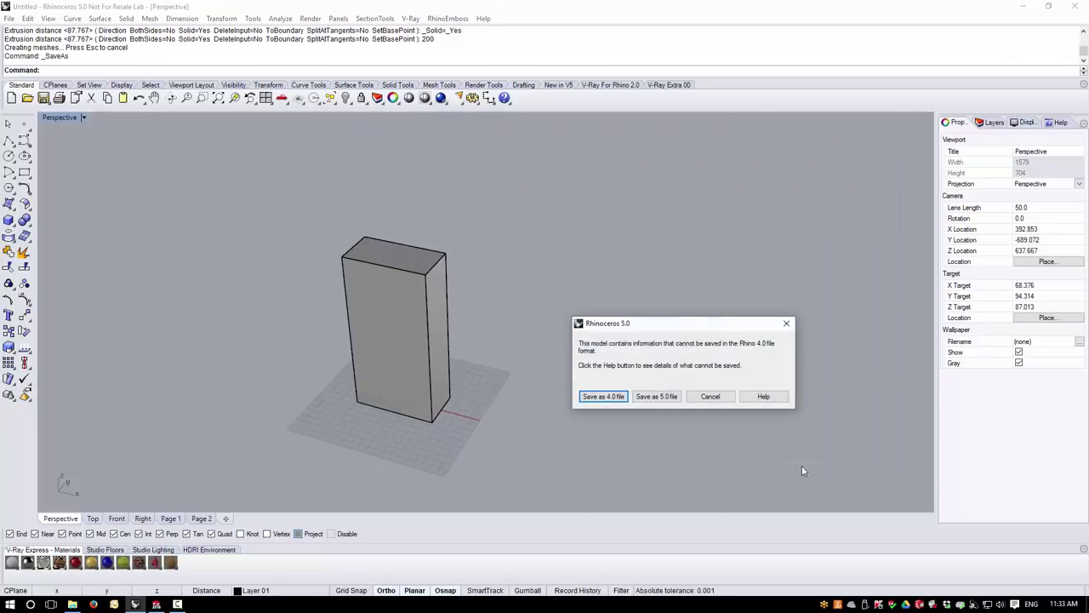
left_click(602, 395)
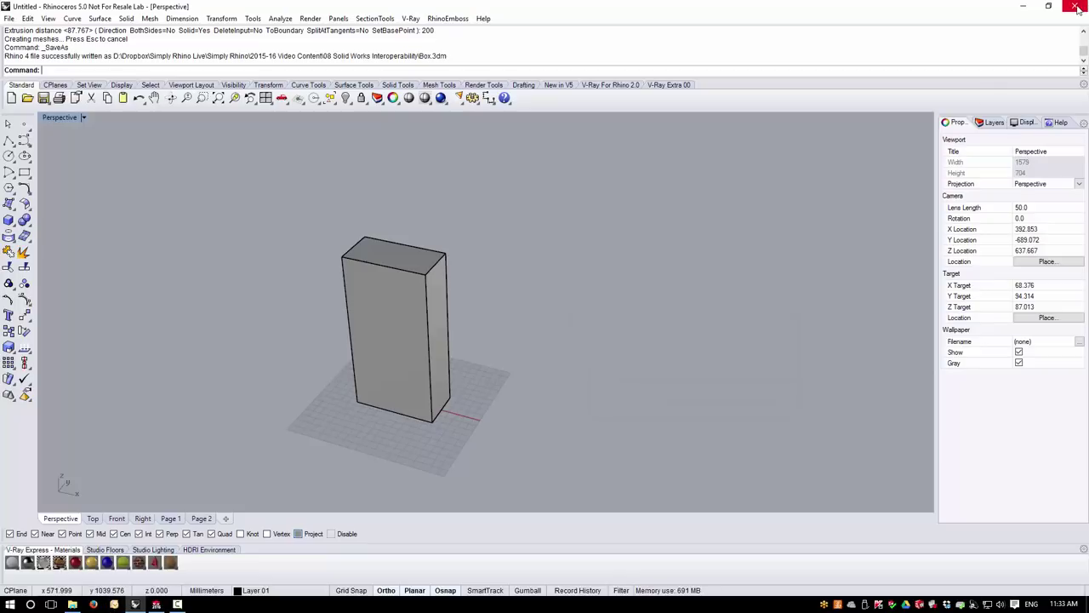
Step: Switch to SOLIDWORKS and open the Rhino file Box from the 08 Solid Works Interoperability folder
left_click(156, 604)
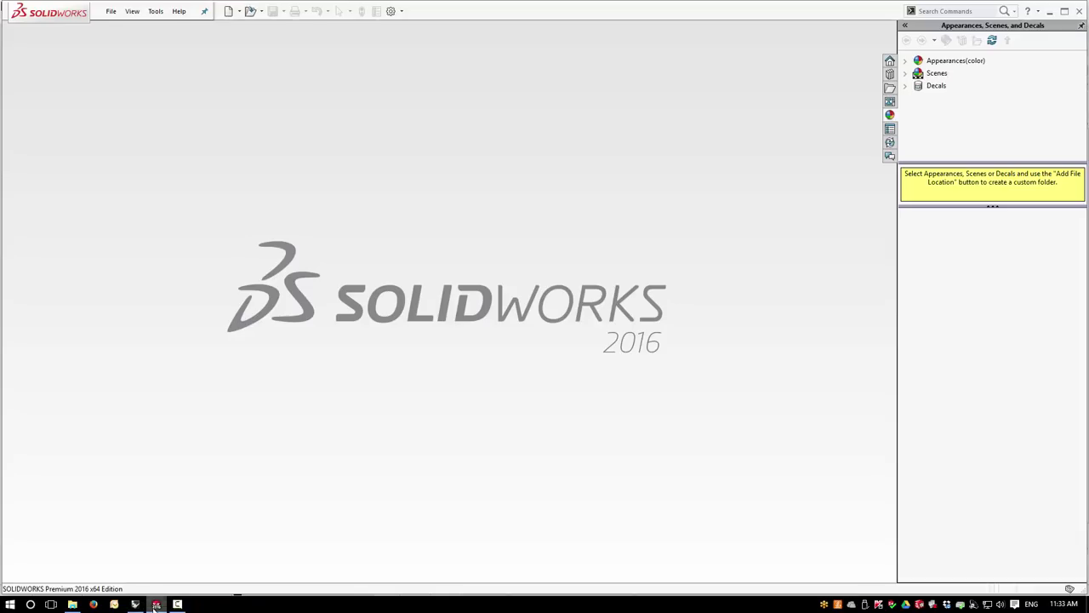
left_click(110, 14)
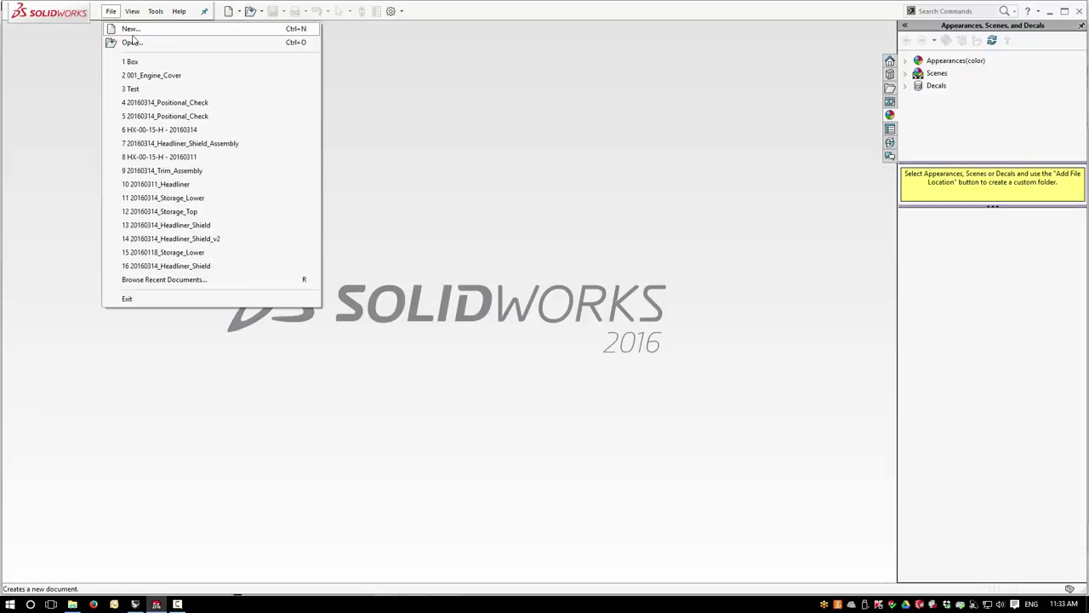
left_click(132, 42)
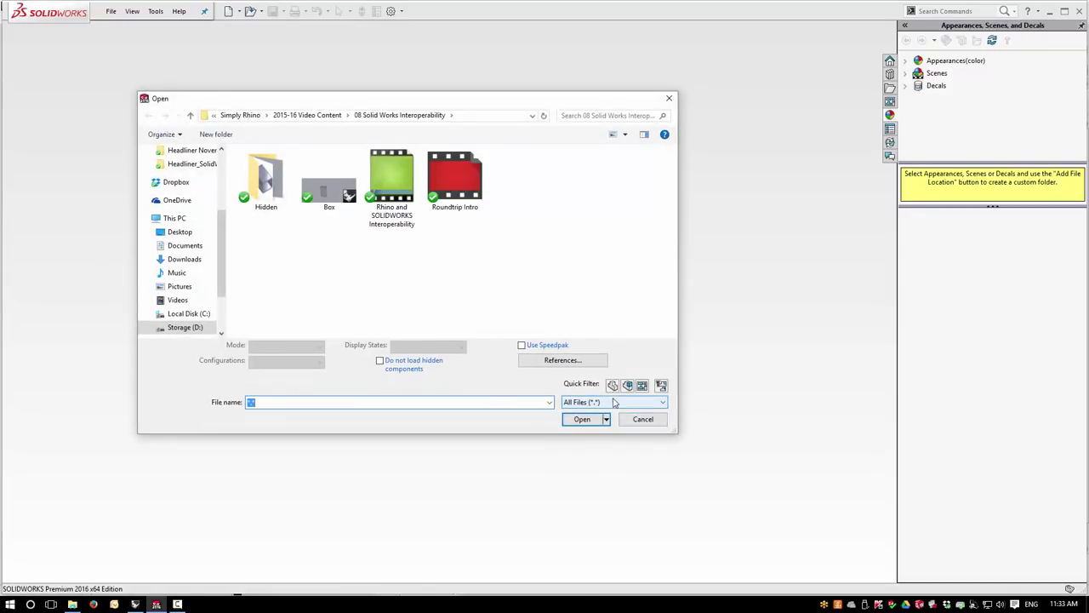
left_click(329, 200)
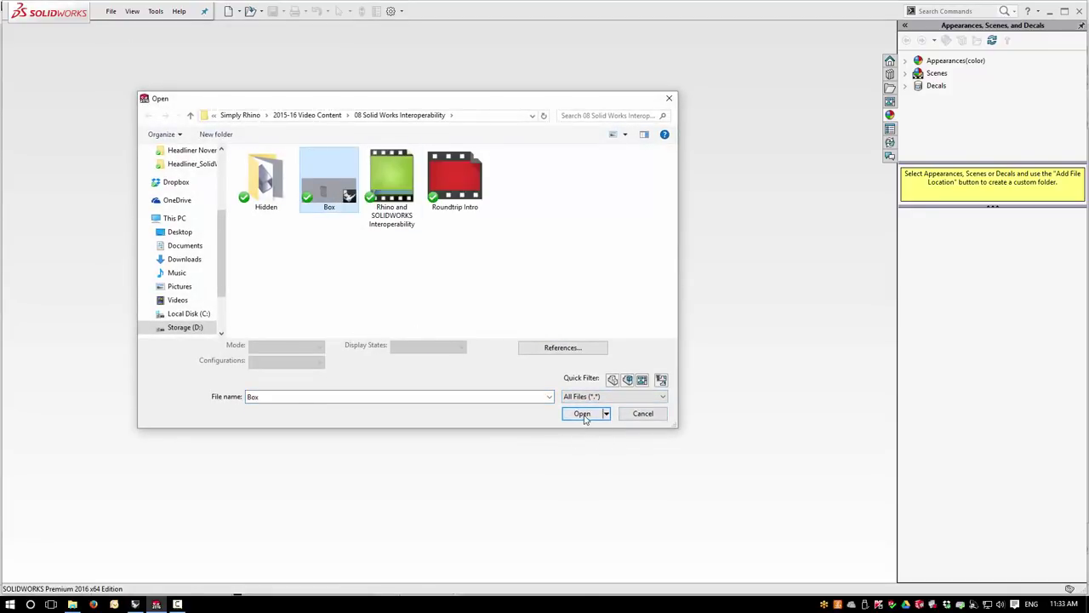
left_click(582, 414)
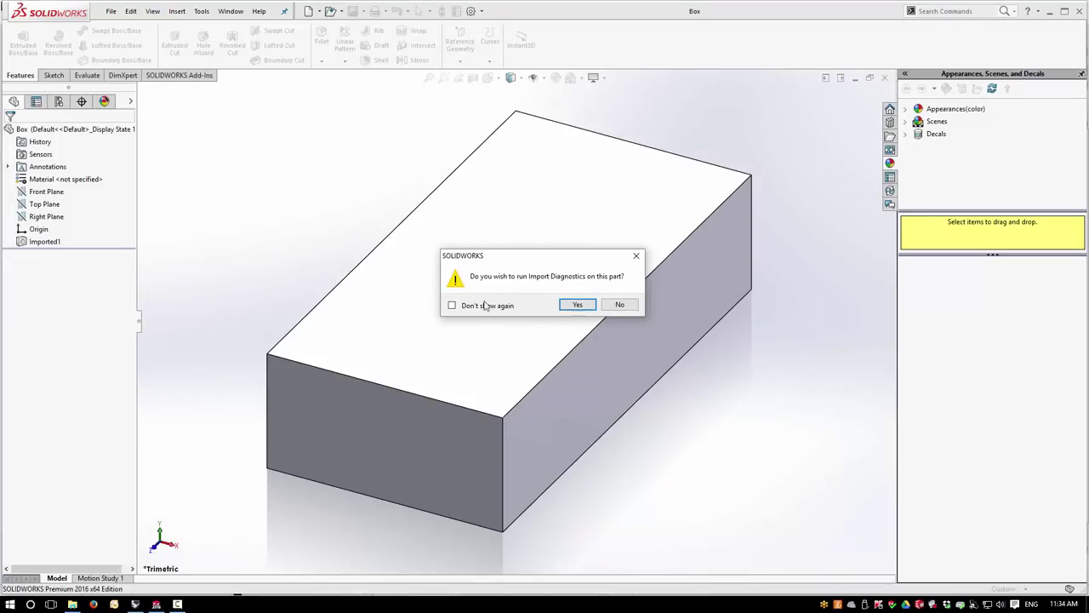
Step: Run Import Diagnostics on the imported box part and accept the check
left_click(577, 305)
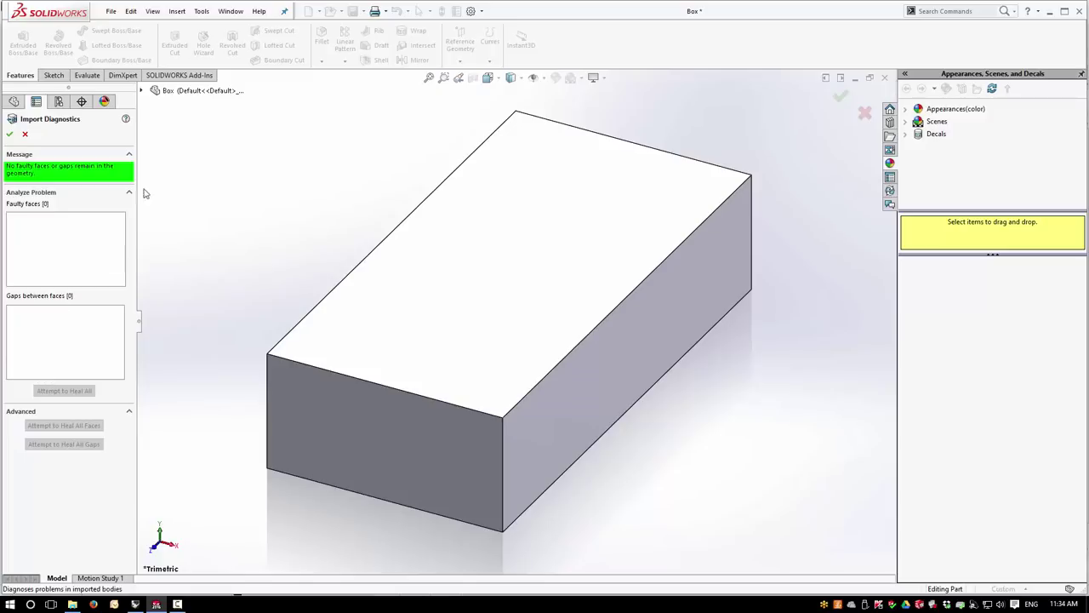
left_click(10, 136)
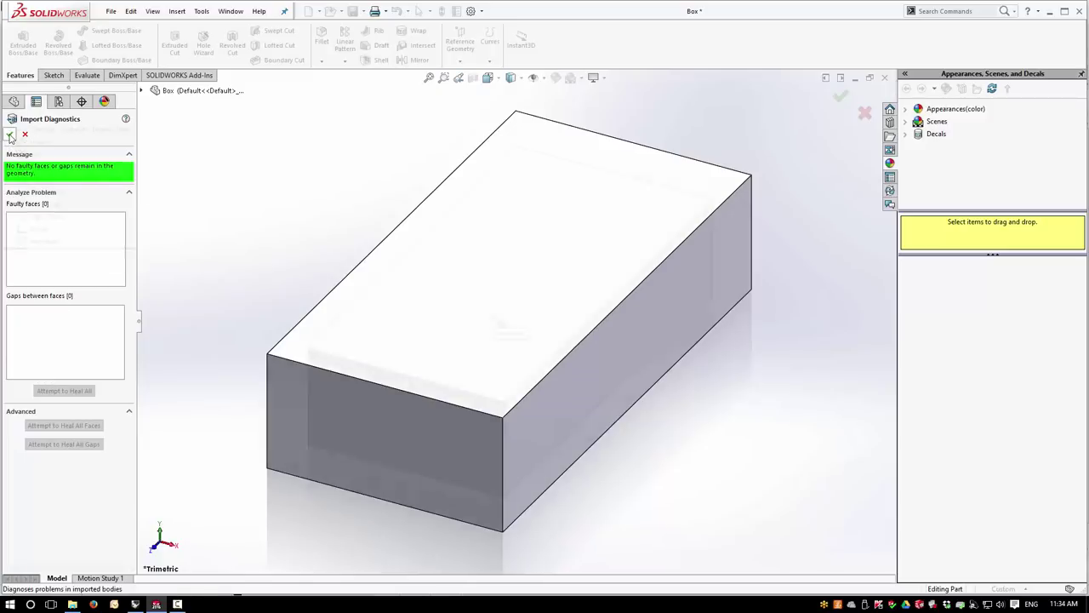
middle_click_drag(396, 477, 479, 486)
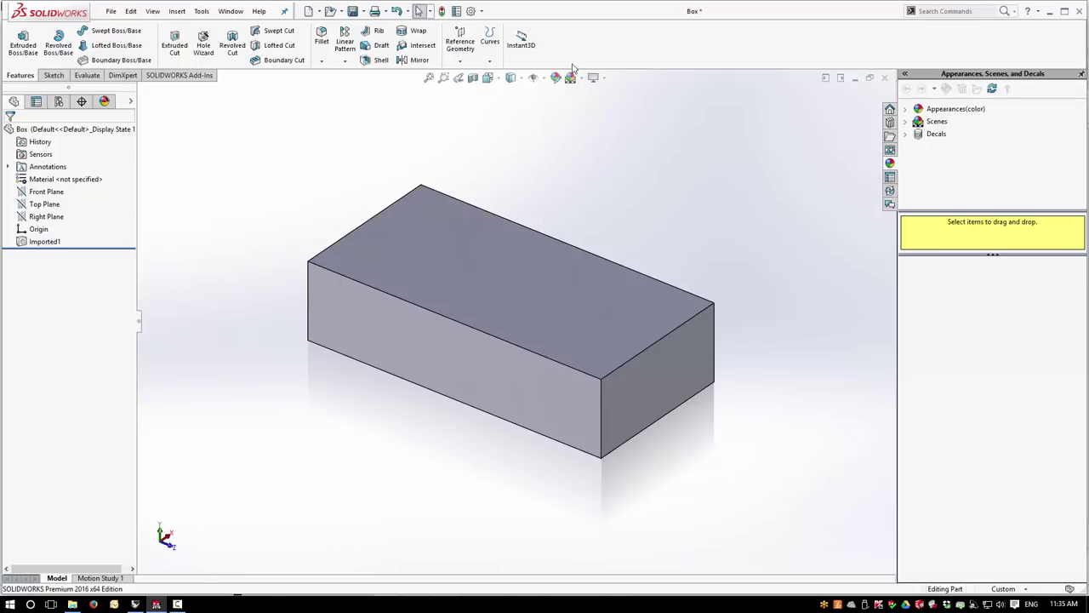
Step: Turn on Perspective display for the box model
left_click(601, 78)
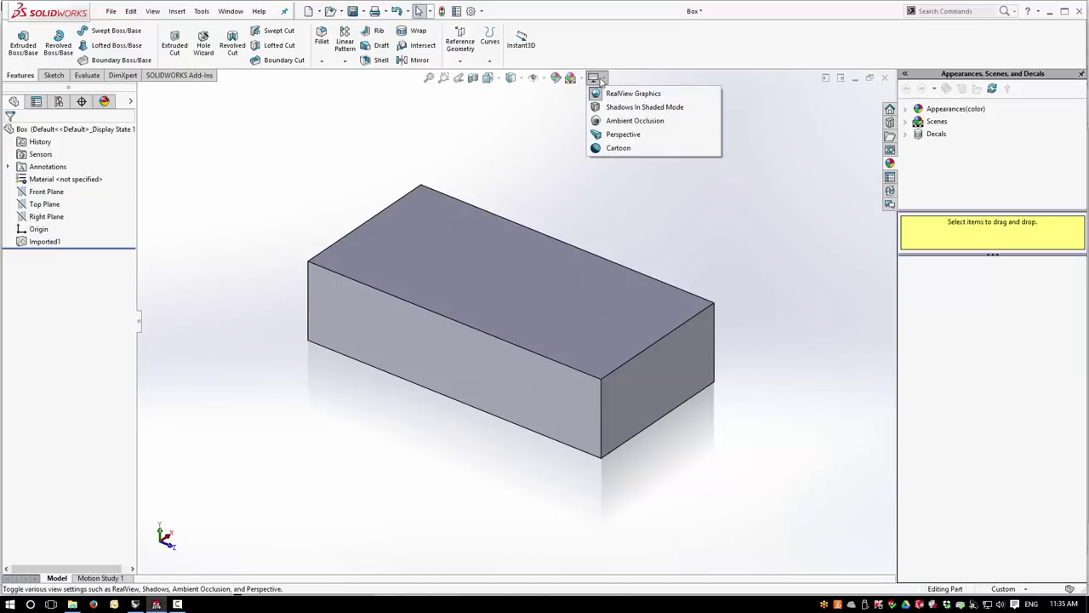
left_click(604, 138)
middle_click_drag(725, 405, 744, 380)
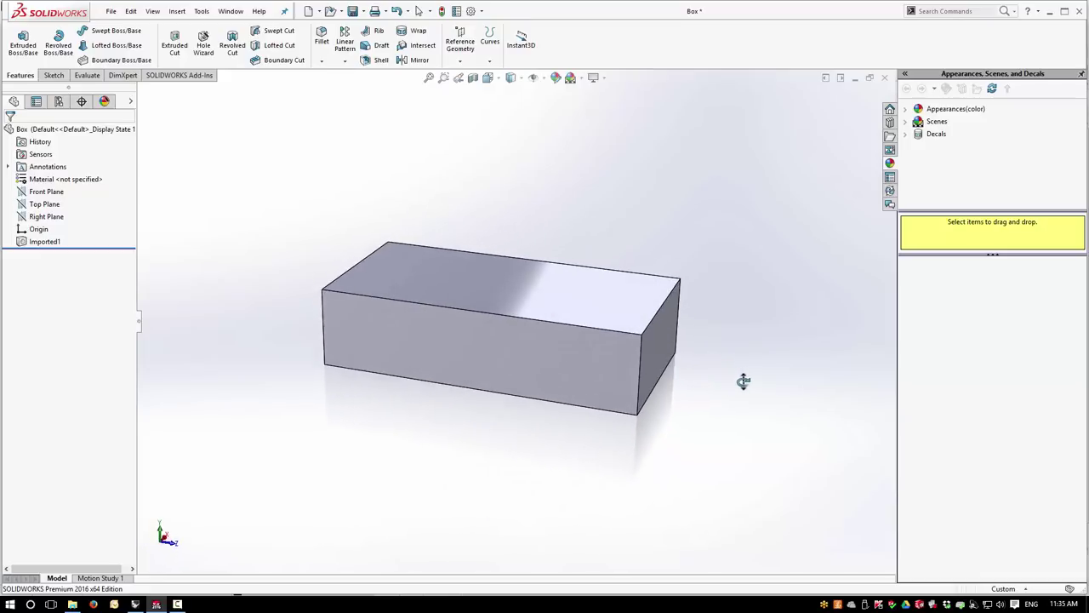
middle_click_drag(685, 460, 682, 483)
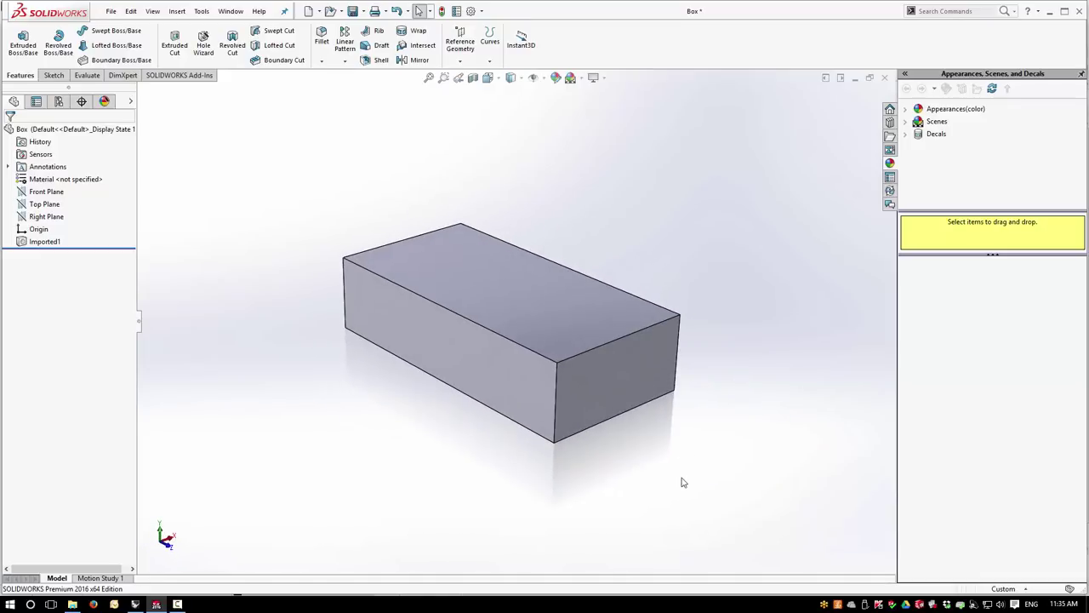
Step: Rename the Imported1 feature as Box
left_click(43, 244)
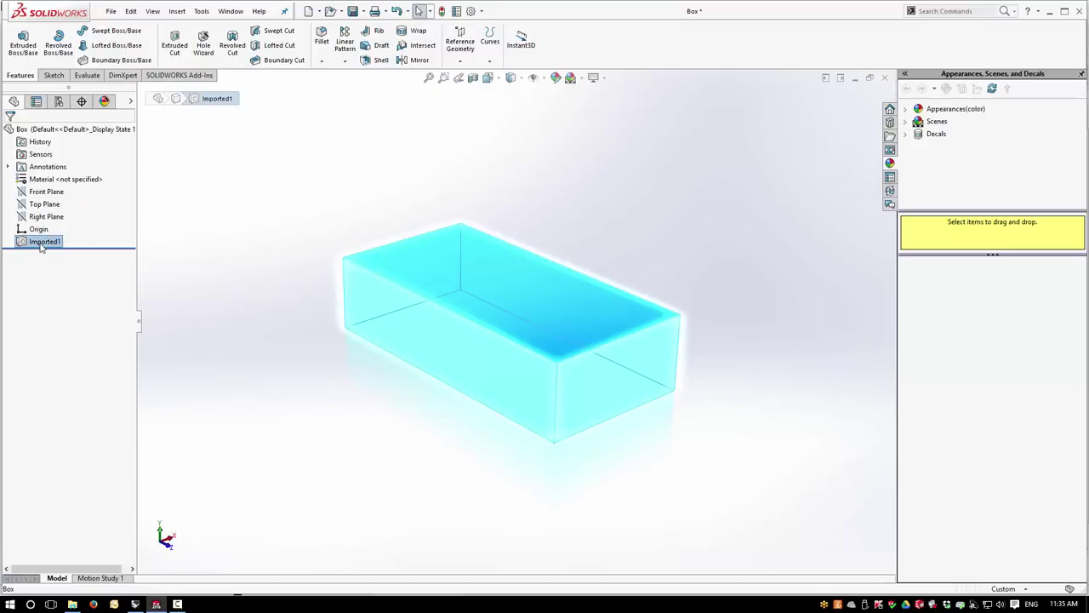
left_click(63, 243)
type("Box")
key("Return")
left_click(332, 404)
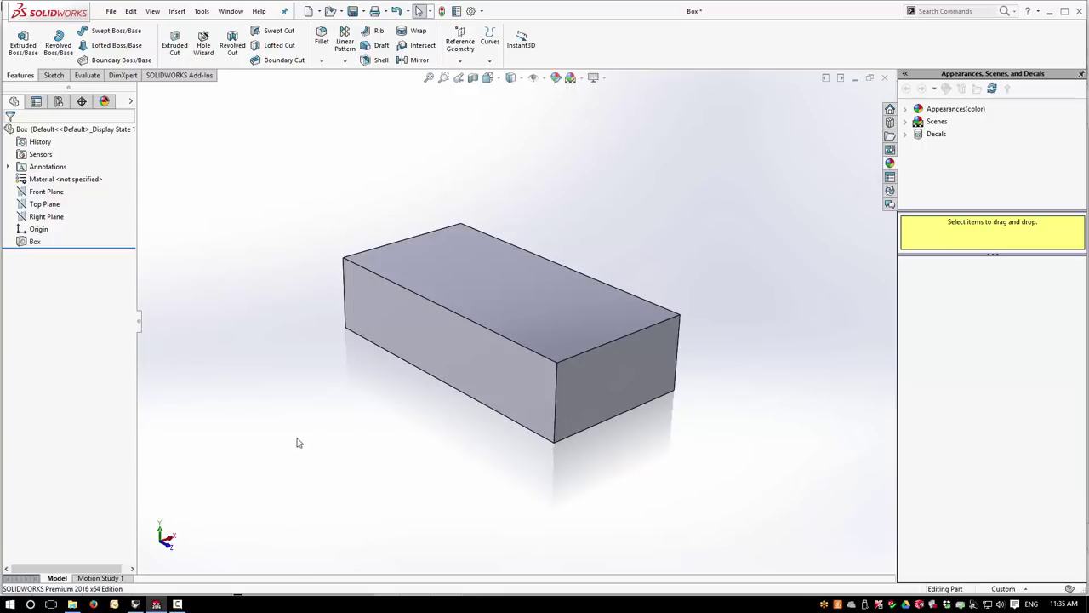
Step: Fillet the box's four long edges with a symmetric 10 mm radius and tangent propagation off
left_click(322, 39)
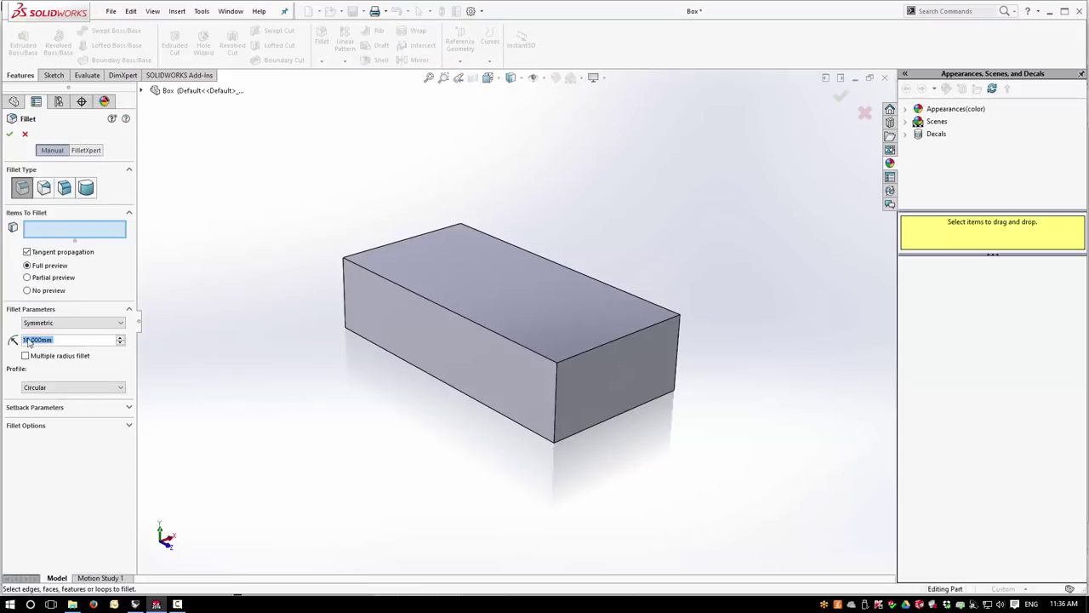
left_click(27, 252)
left_click(378, 277)
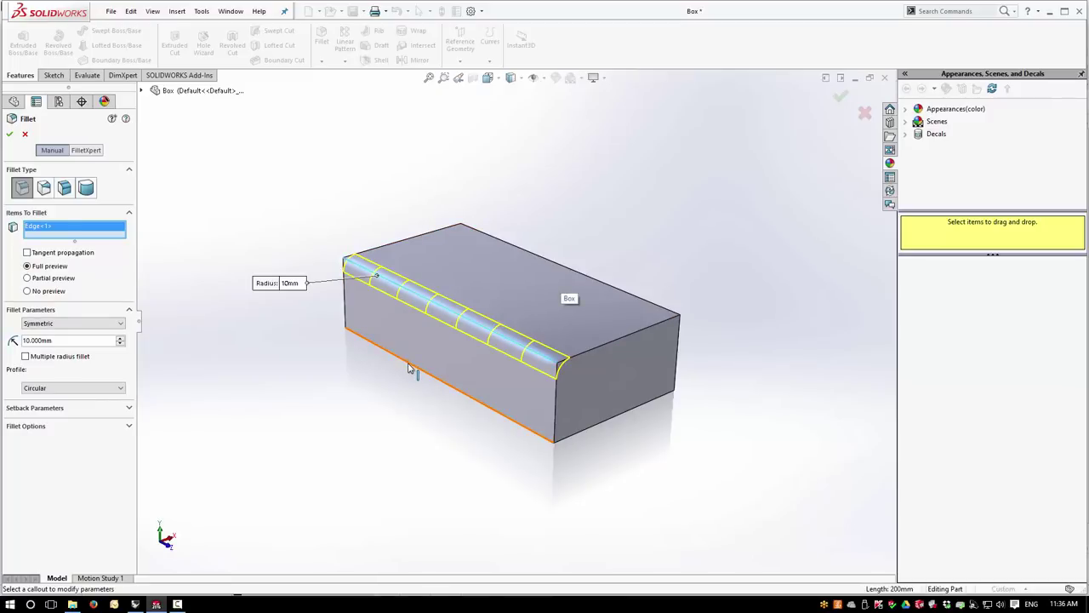
left_click(410, 369)
left_click(625, 294)
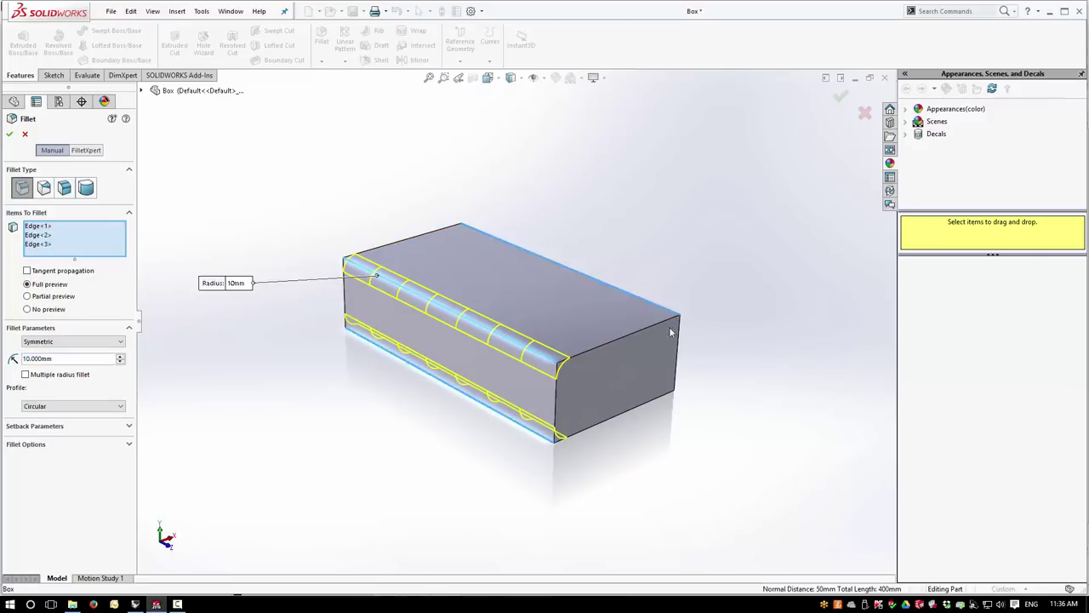
middle_click_drag(723, 415, 570, 400)
left_click(563, 384)
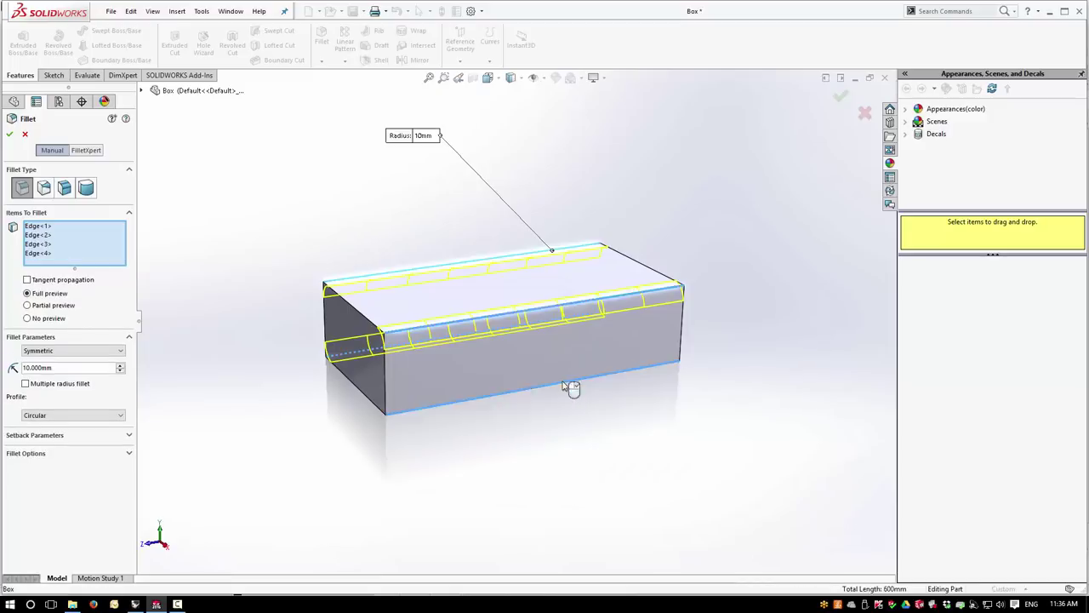
middle_click_drag(360, 431, 511, 445)
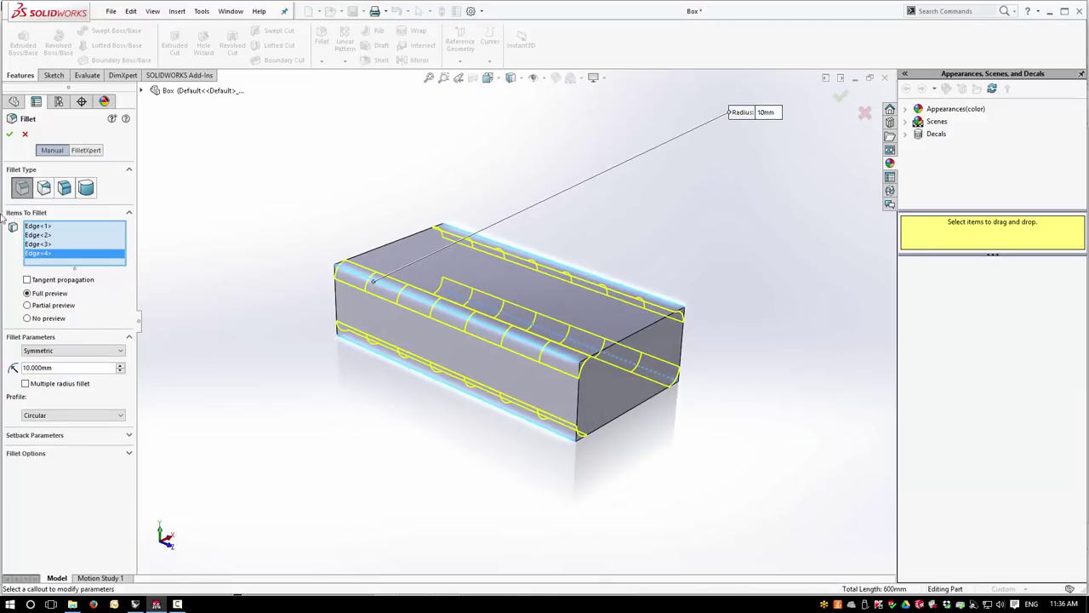
left_click(10, 133)
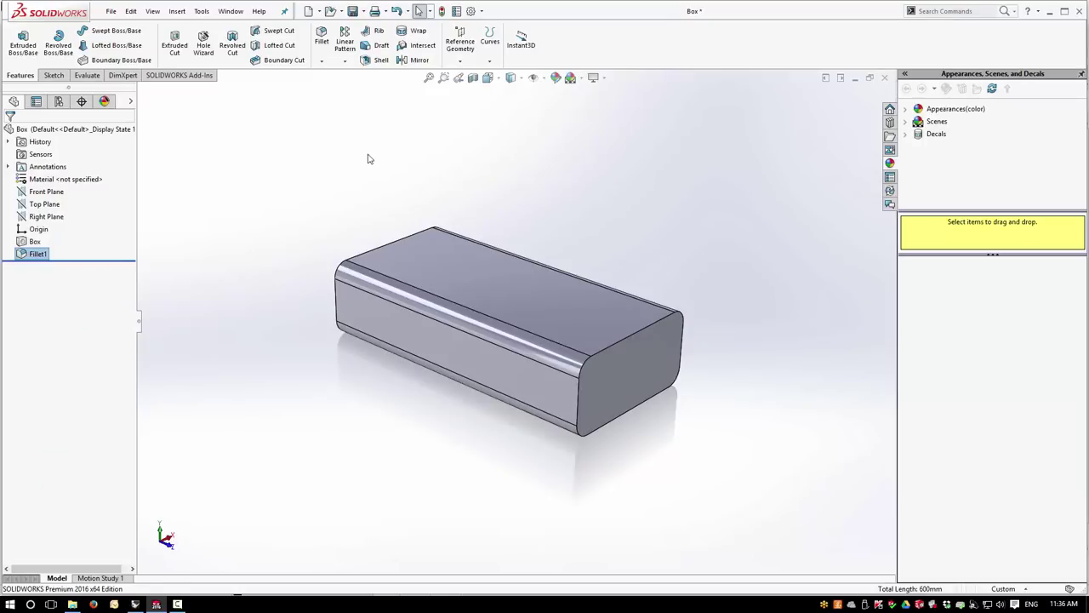
Step: Fillet the edge loop around the box's far end face with a symmetric 5 mm radius and tangent propagation on
left_click(324, 36)
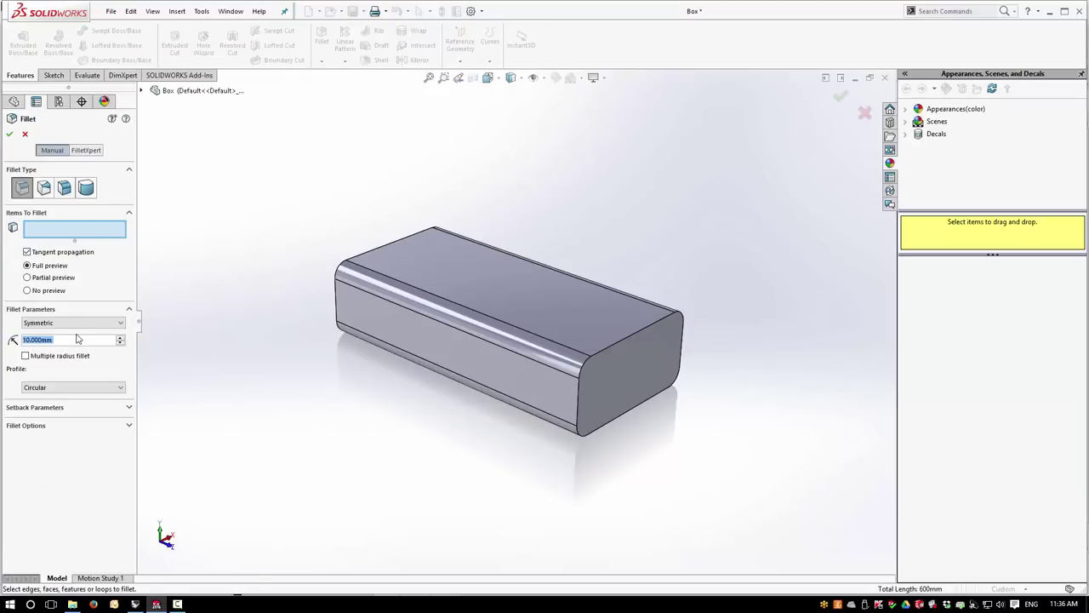
type("5")
key("Return")
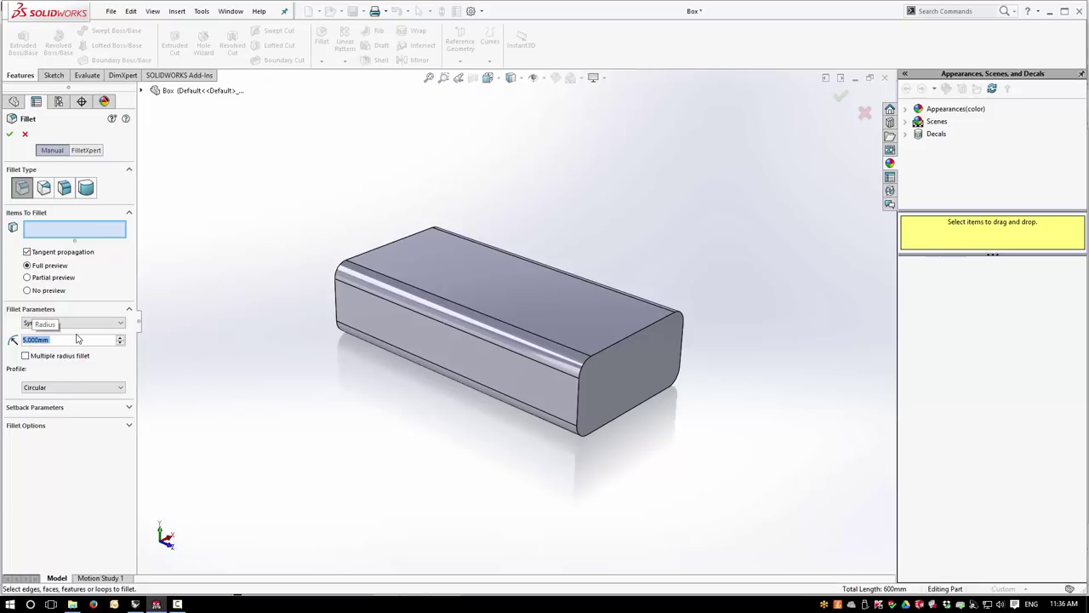
left_click(364, 257)
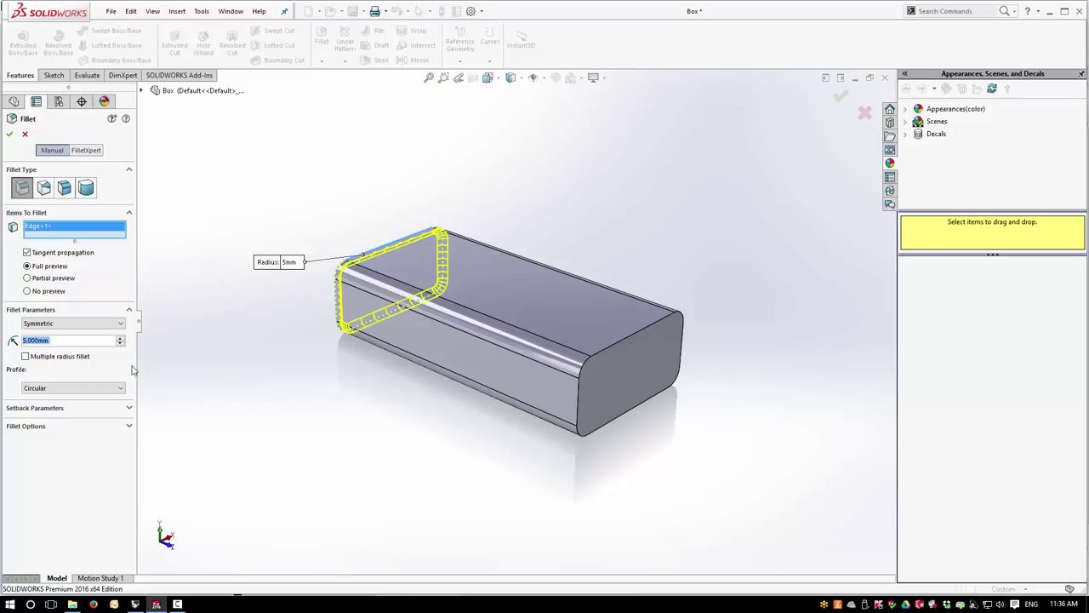
left_click(11, 134)
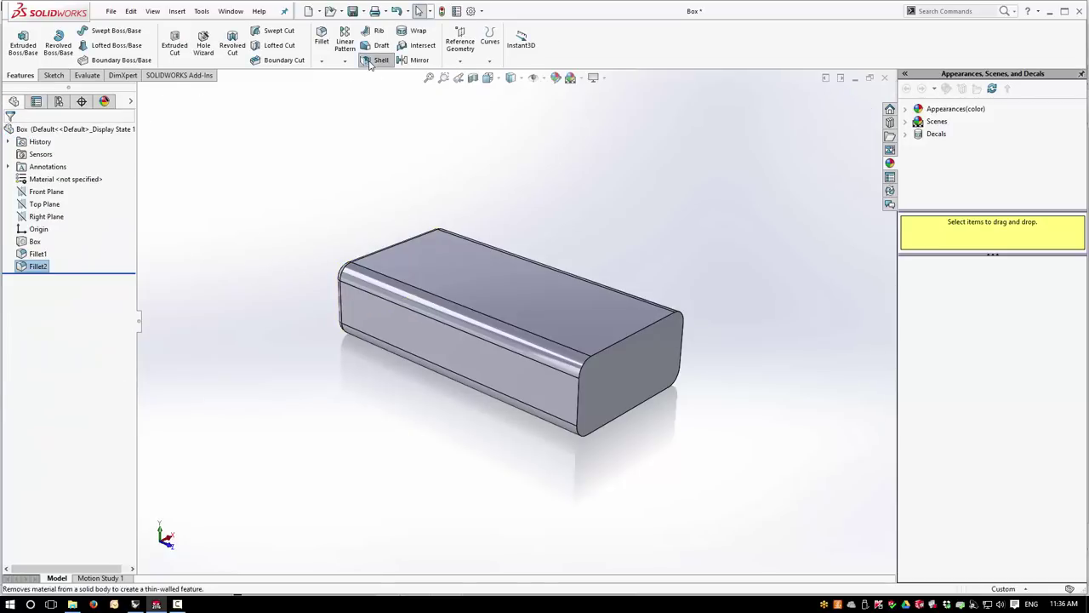
Step: Shell the box to a 4 mm wall thickness, removing the unfilleted near end face
left_click(375, 60)
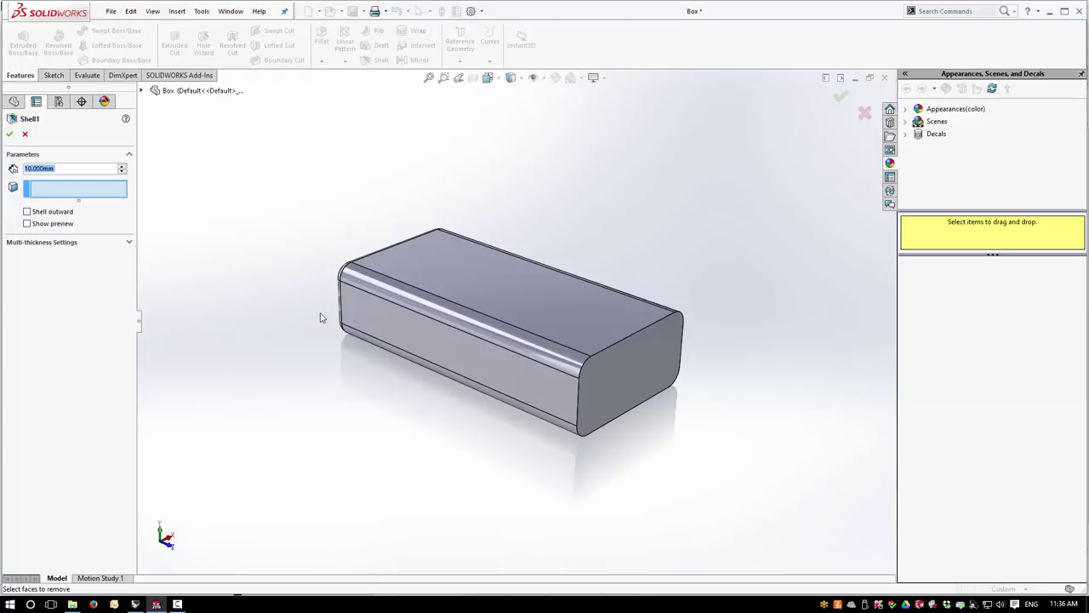
type("4")
key("Return")
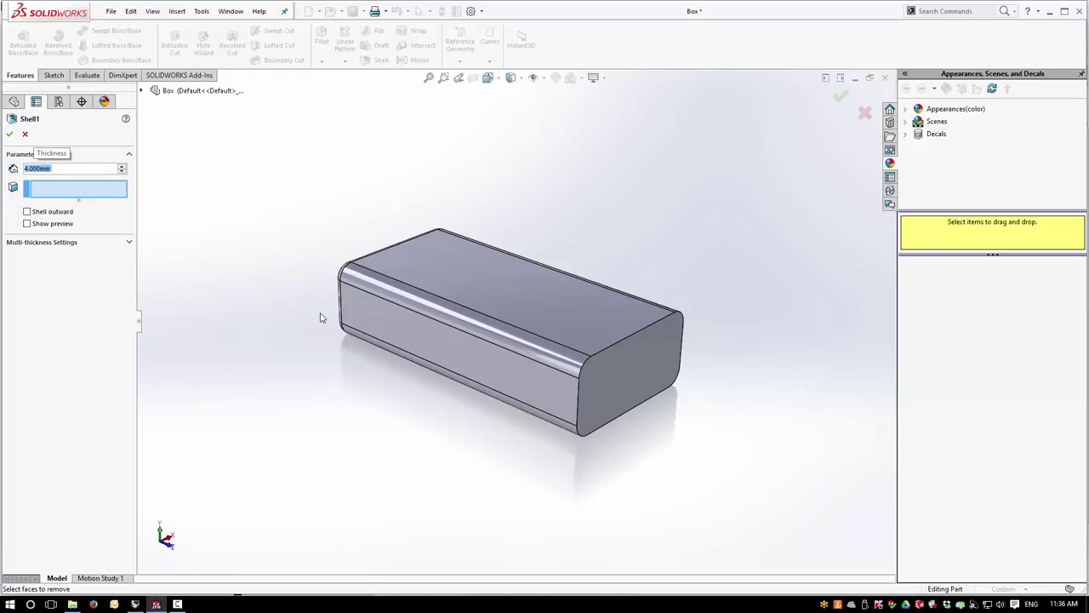
left_click(629, 386)
left_click(10, 136)
middle_click_drag(607, 430, 564, 450)
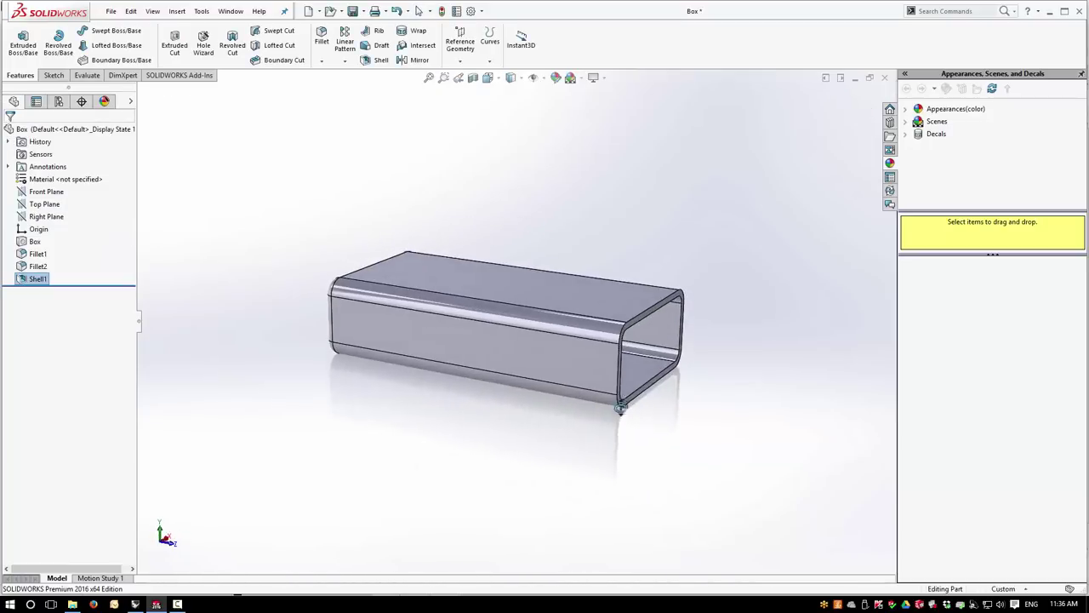
Step: Open the imported Box feature in Rhino for editing
left_click(39, 255)
left_click(34, 241)
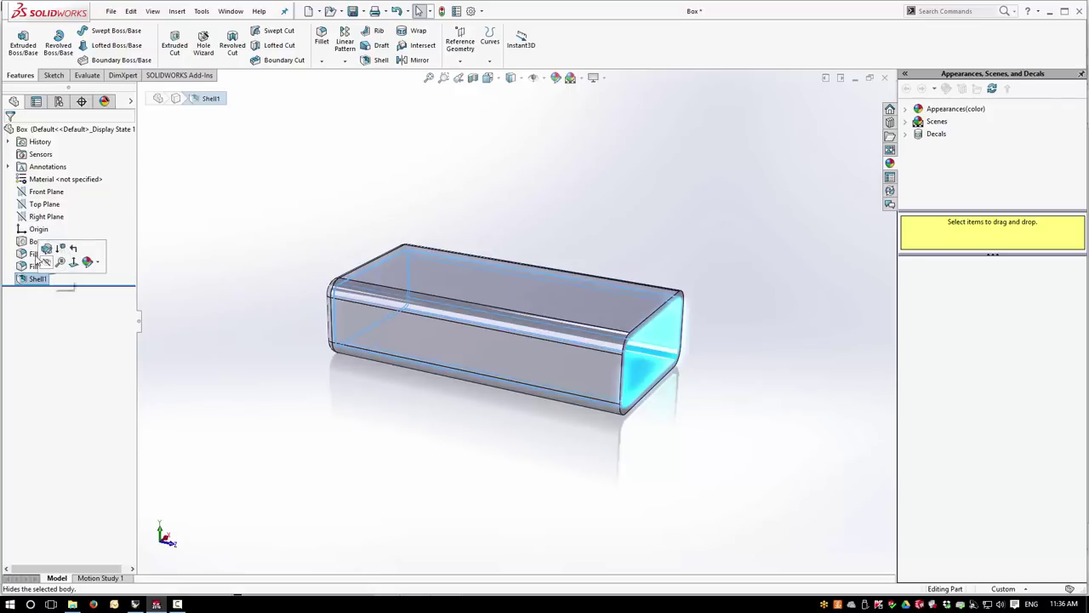
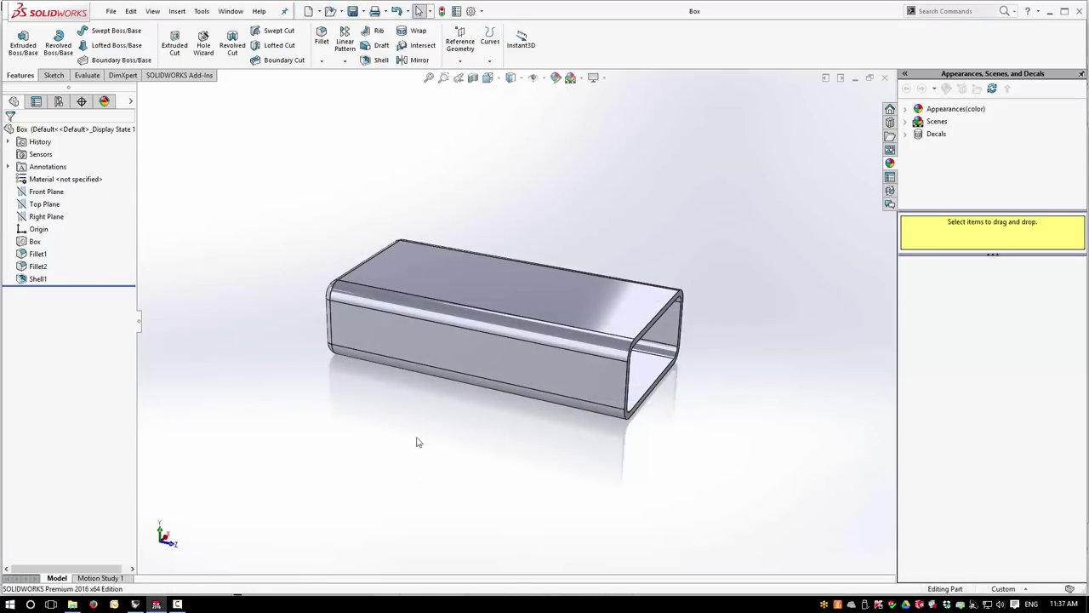
right_click(34, 243)
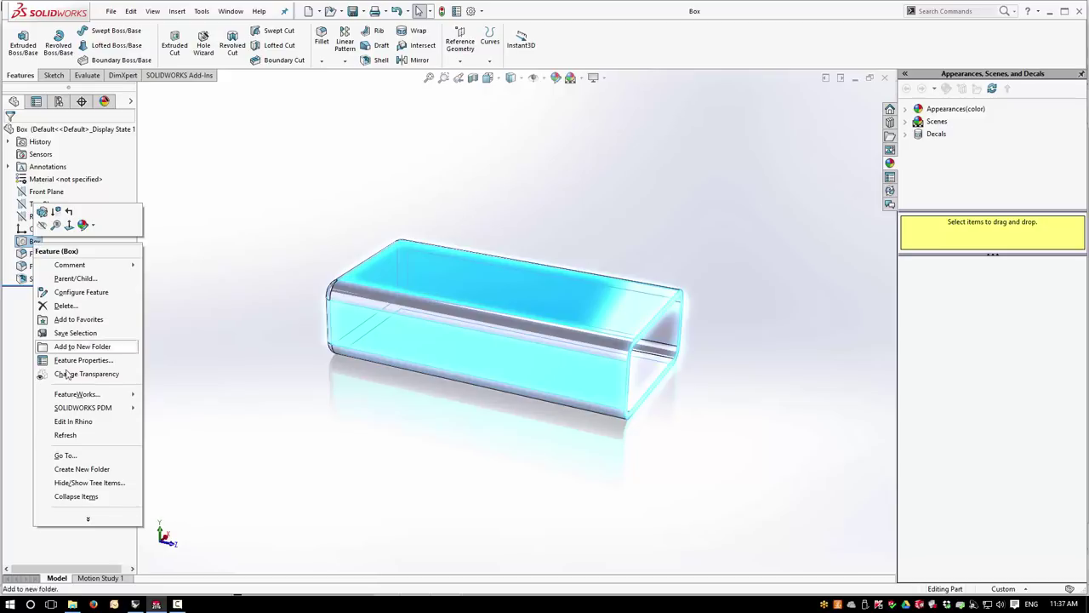
left_click(74, 423)
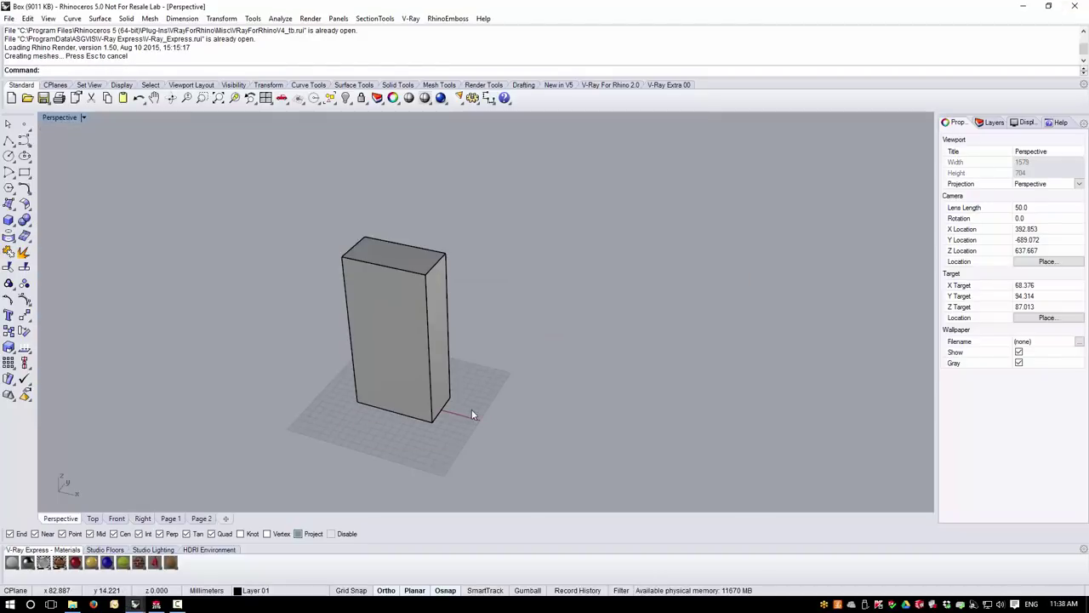
right_click_drag(367, 440, 292, 367)
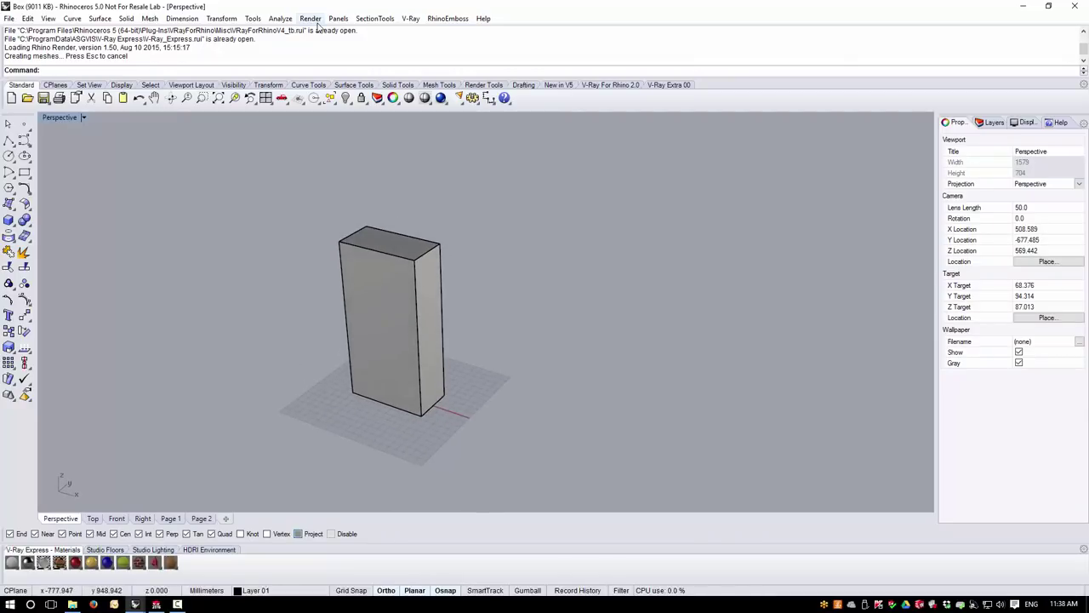
Step: Turn on the Gumball and move the box's top face -100 mm along the vertical axis
left_click(528, 591)
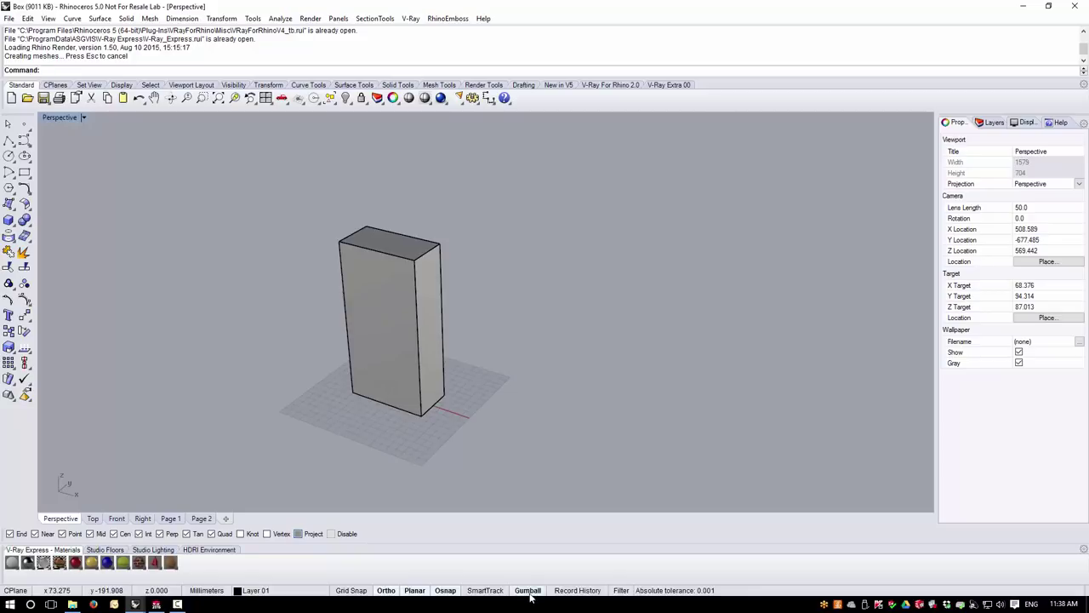
left_click(398, 242, "ctrl+shift")
left_click(387, 207)
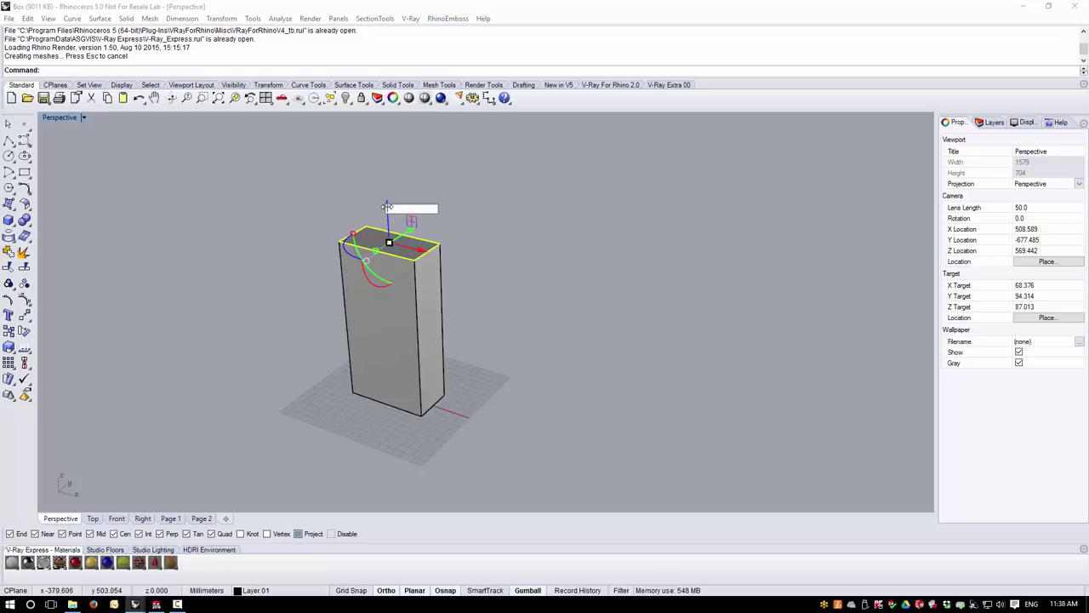
type("-100")
key("Return")
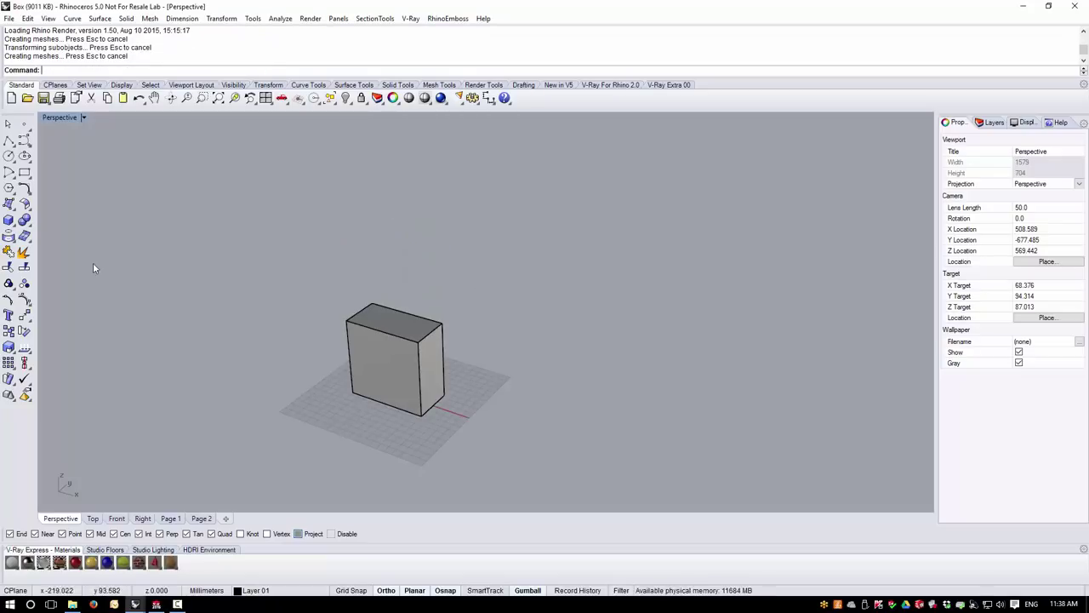
Step: Save the shortened box as a Rhino 4 3D model, replacing the existing Box.3dm file
left_click(8, 18)
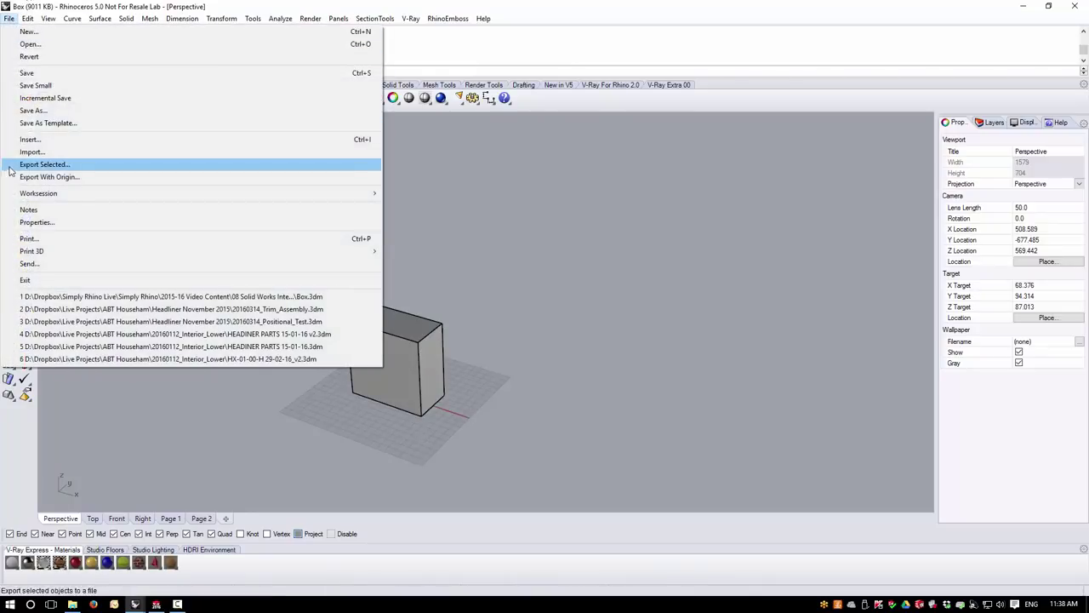
left_click(32, 111)
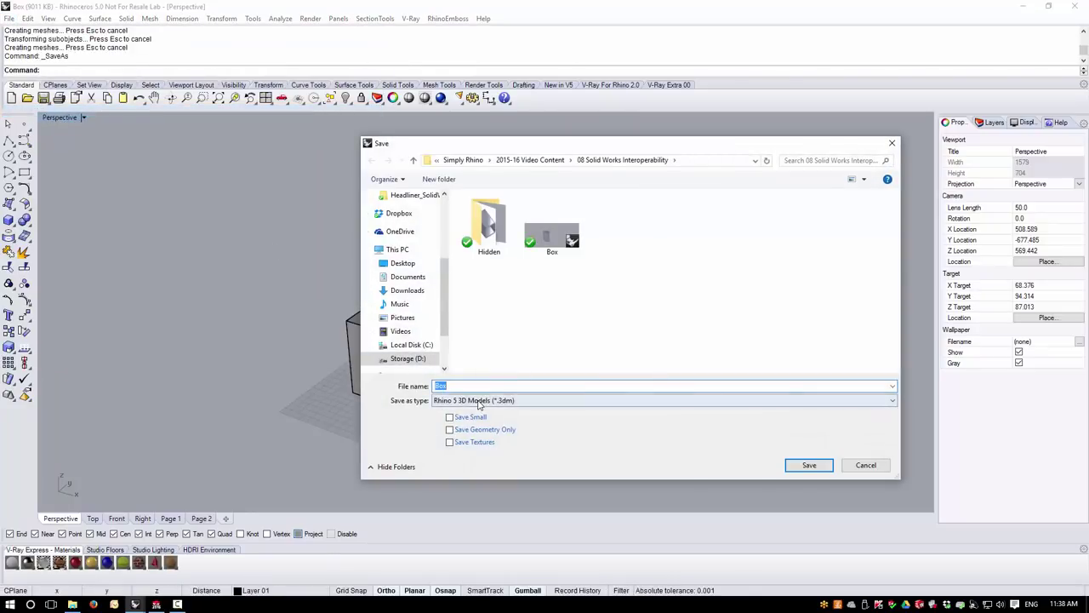
left_click(464, 400)
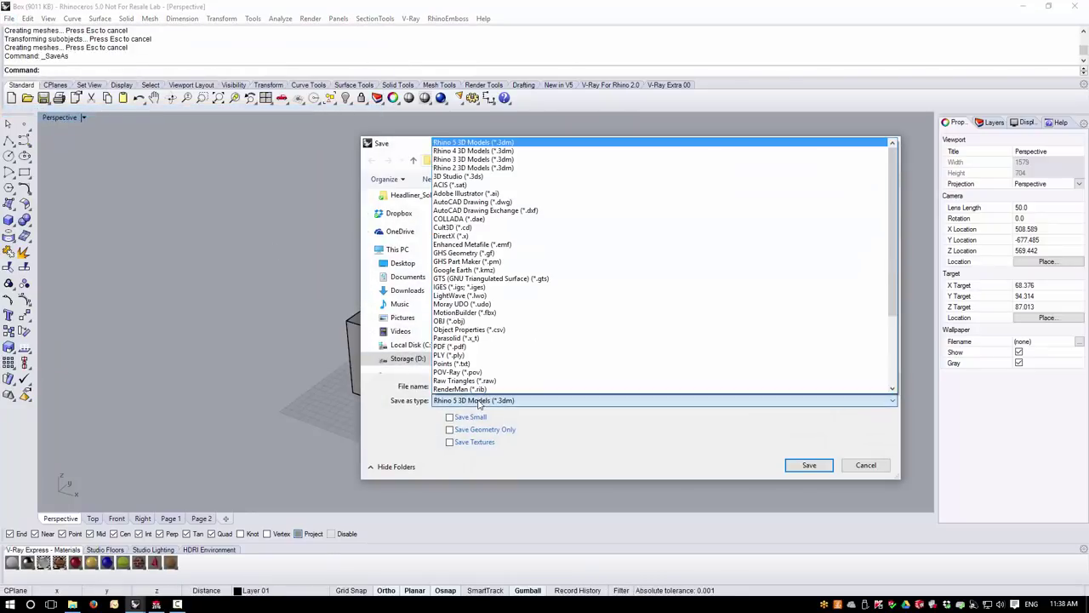
left_click(472, 151)
left_click(808, 466)
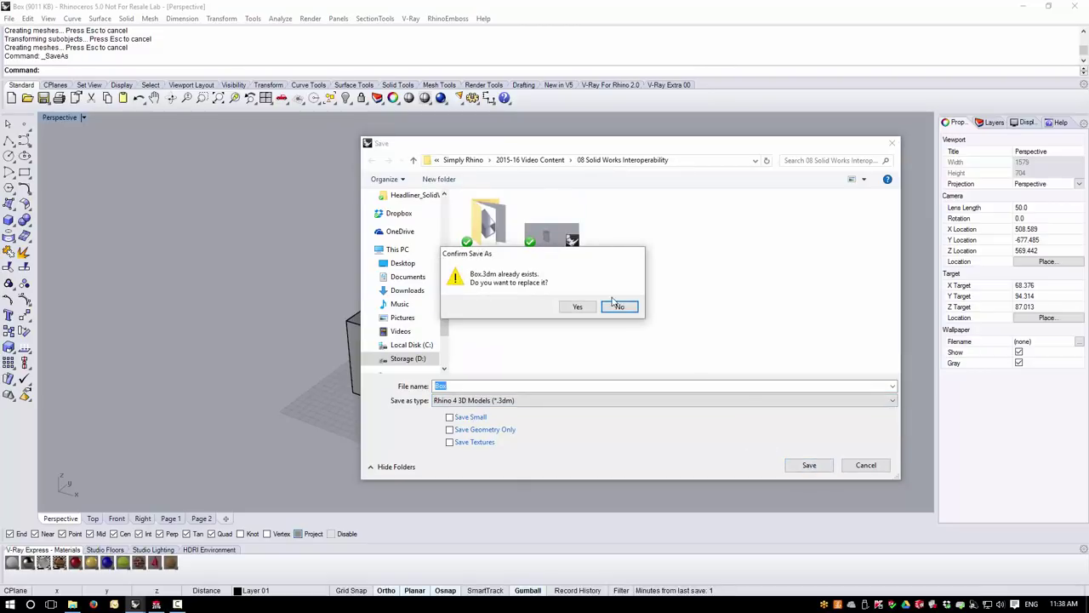
left_click(577, 306)
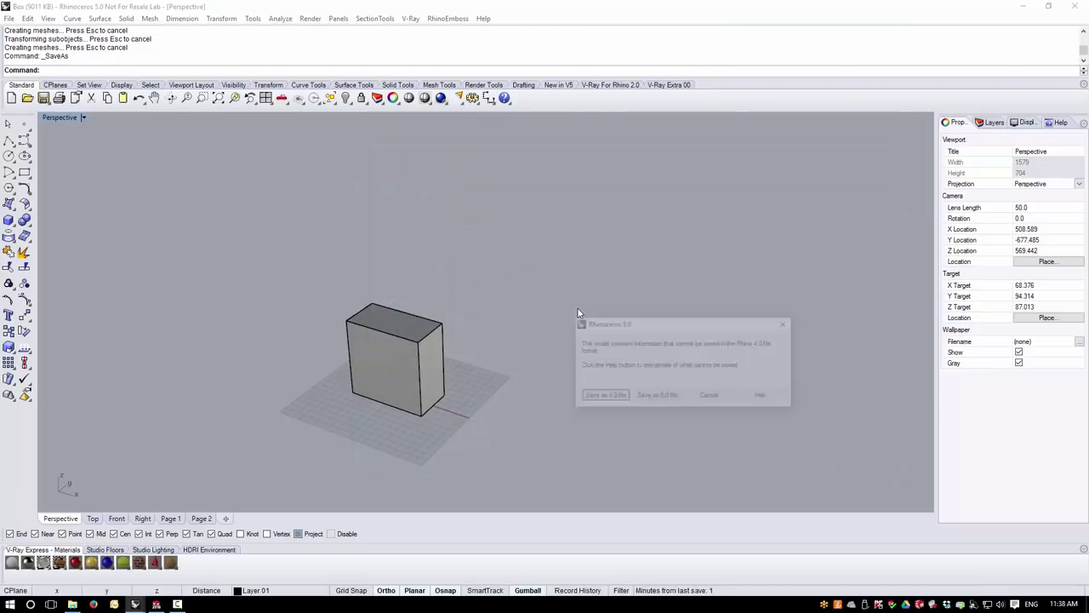
left_click(603, 396)
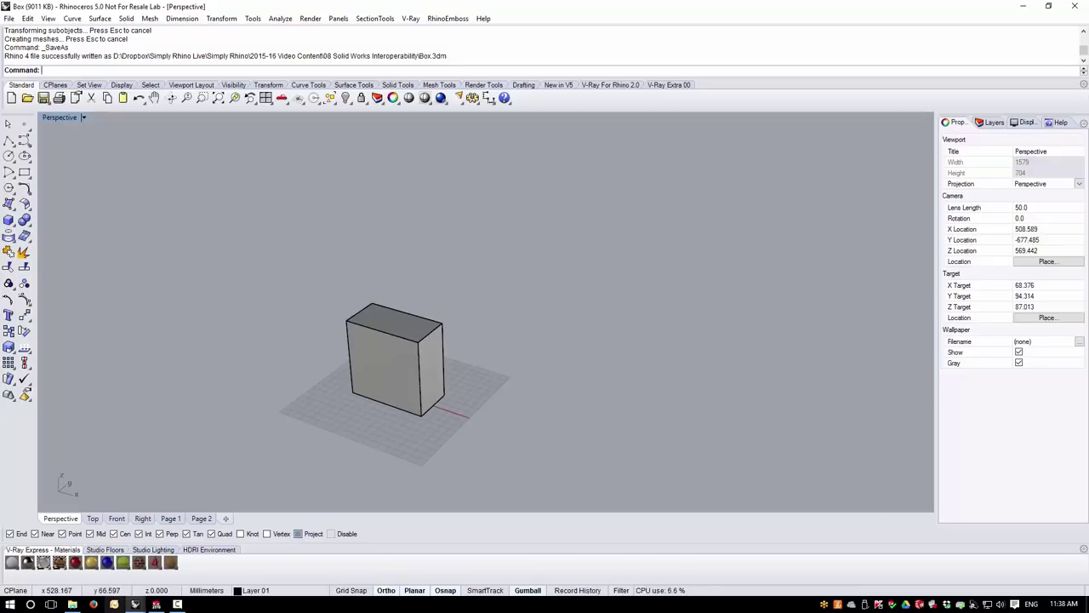
Step: Switch back to SOLIDWORKS and refresh the Box feature from the updated Rhino file
left_click(135, 605)
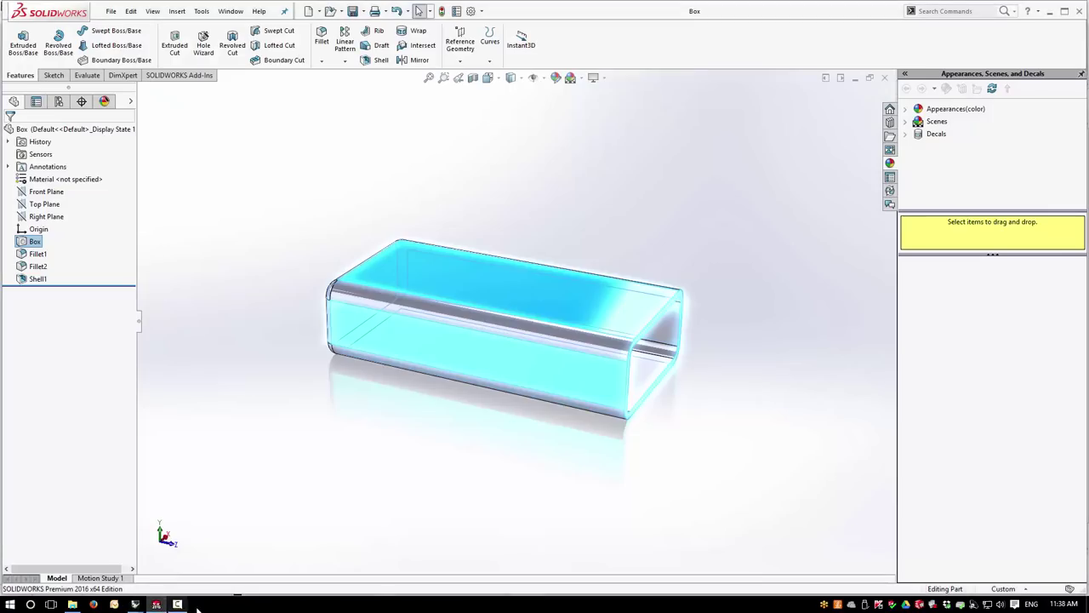
left_click(239, 420)
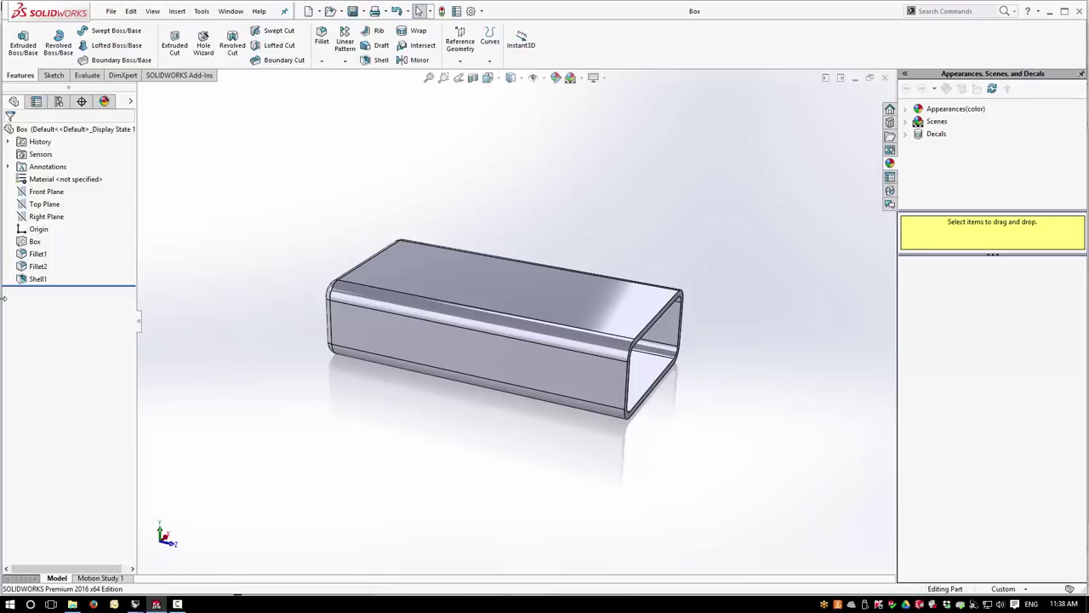
right_click(32, 243)
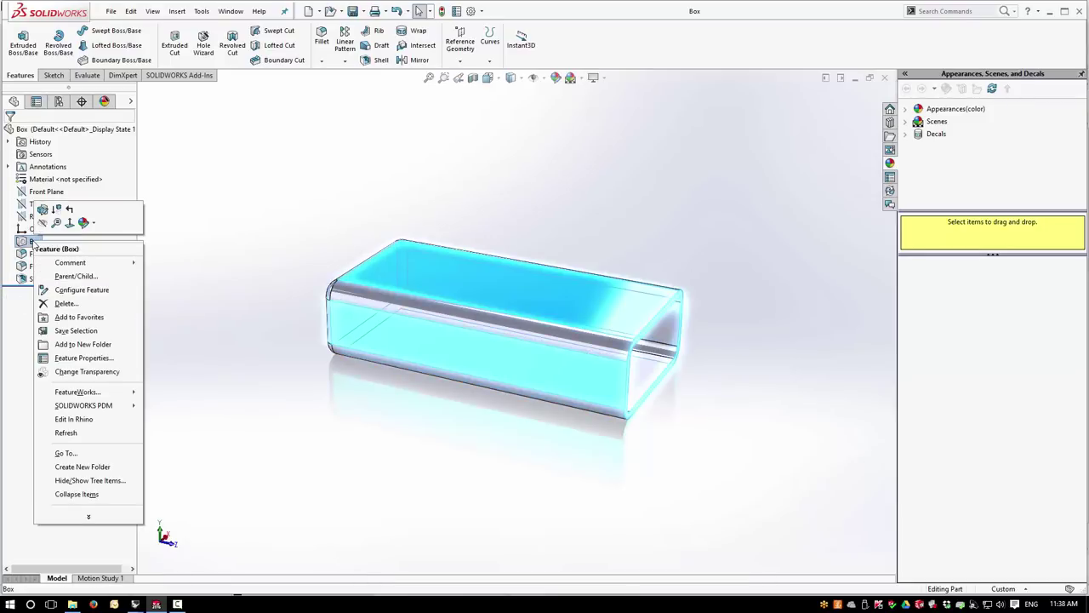
left_click(74, 433)
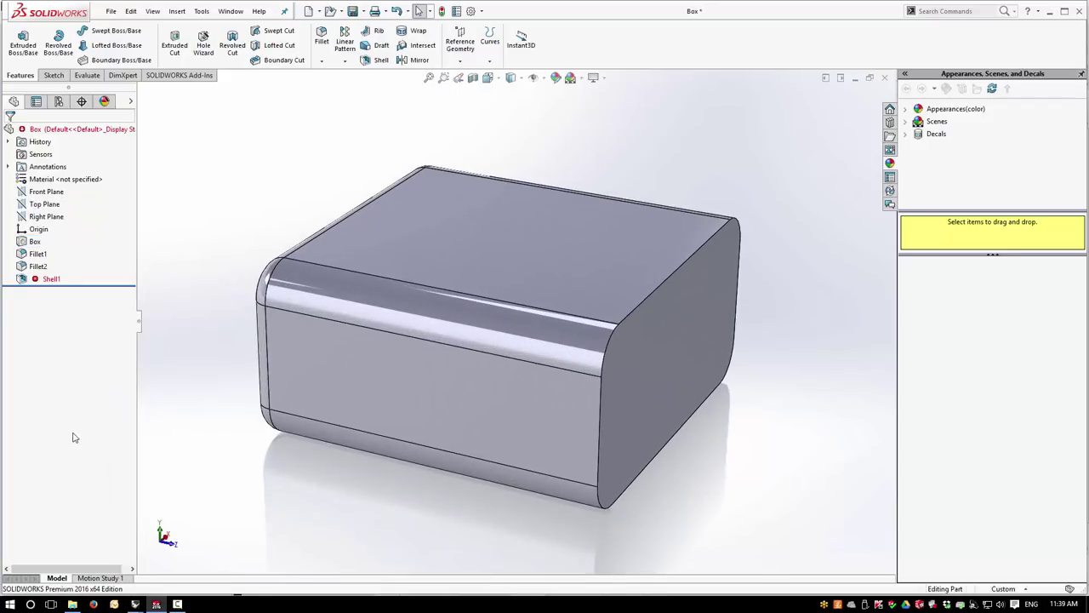
Step: Repair the Shell1 feature by reselecting the unfilleted end face as the face to remove
middle_click_drag(672, 451, 221, 400)
scroll(366, 275, "up", 2)
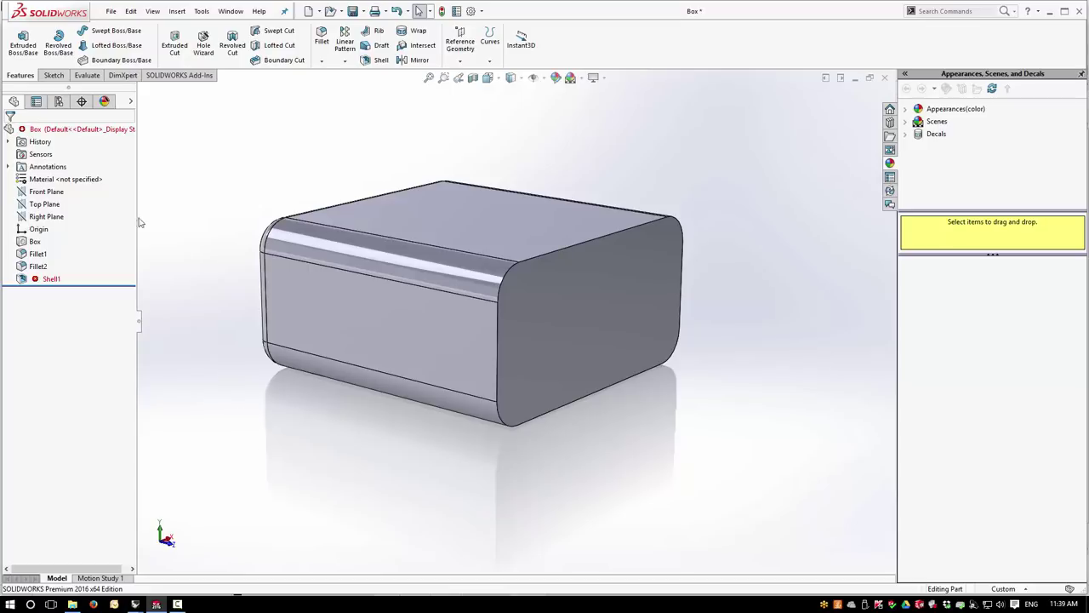
right_click(47, 282)
left_click(58, 248)
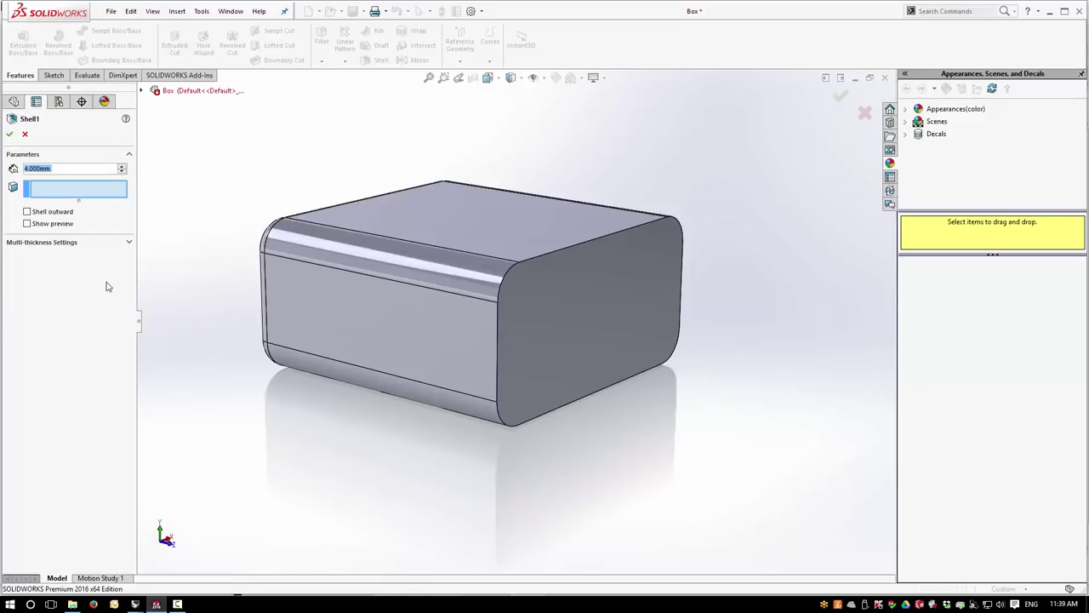
left_click(582, 325)
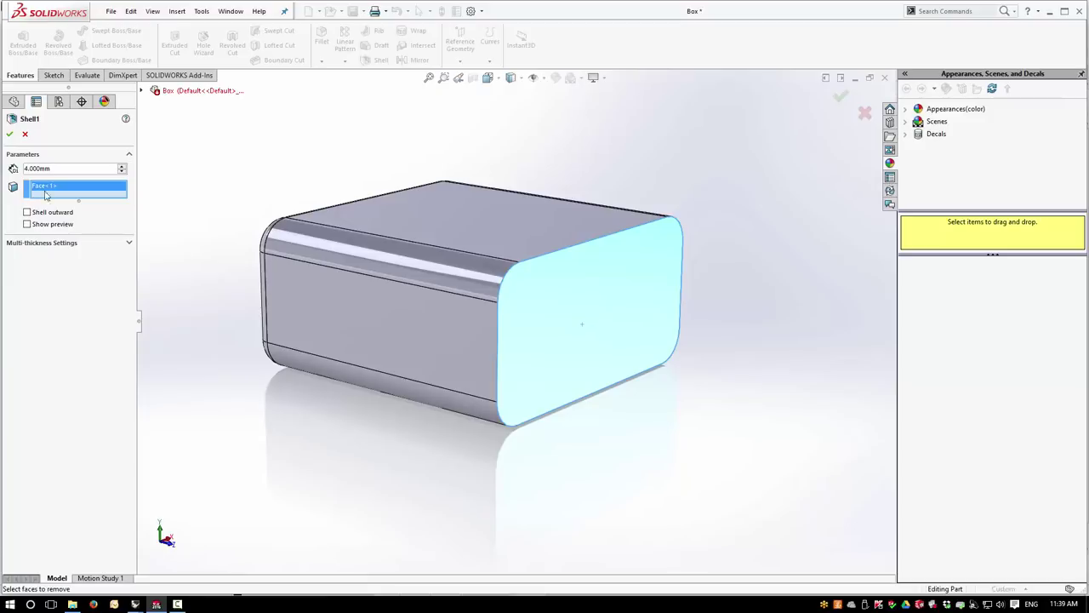
left_click(9, 135)
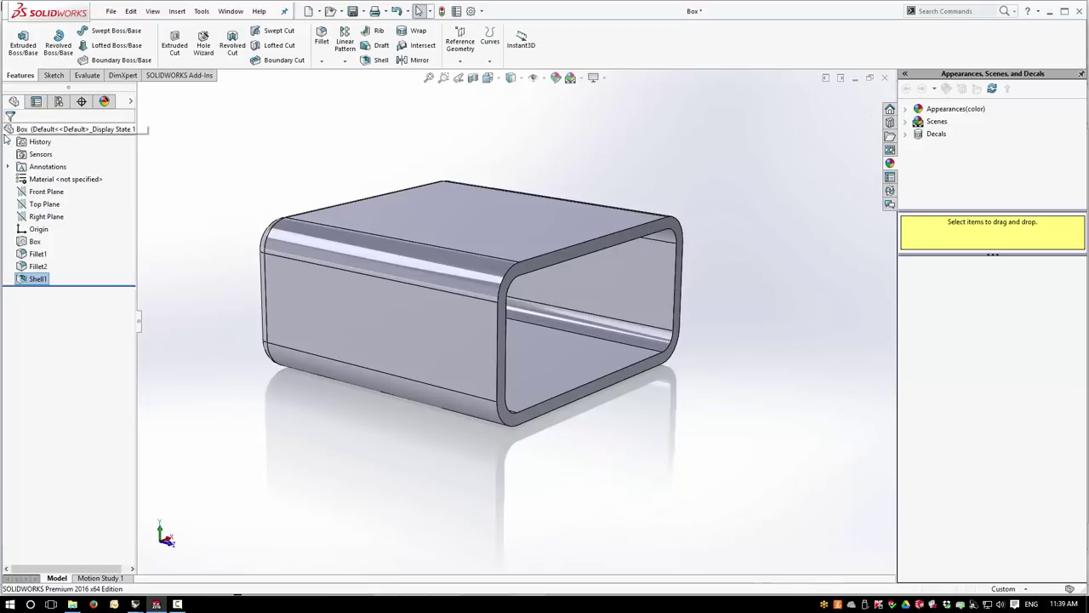
middle_click_drag(531, 469, 620, 462)
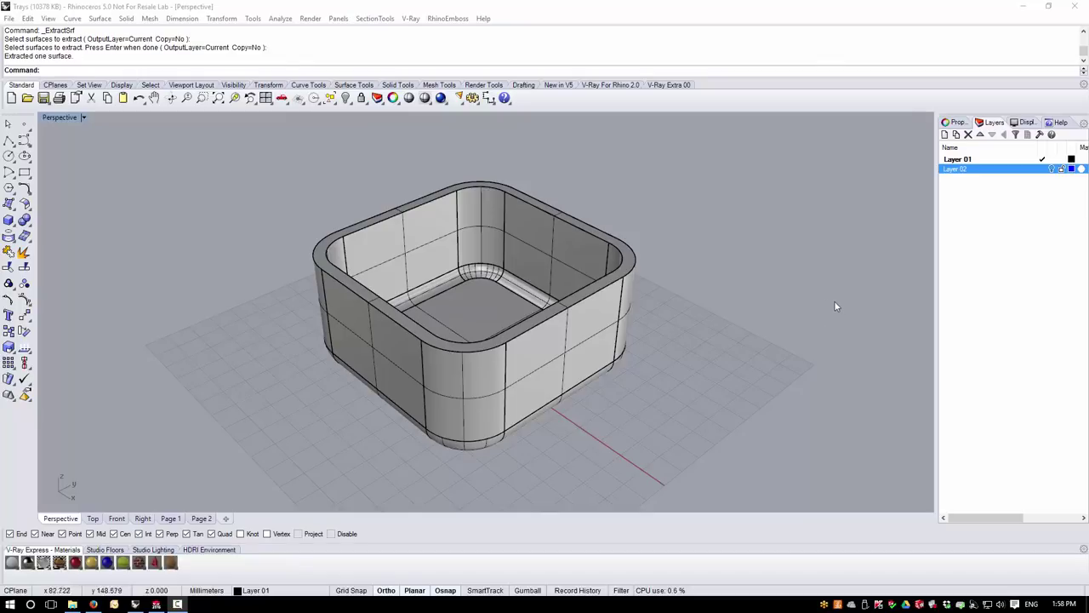
Step: Run Show Edges on the tray polysurface to display its naked edges, and move the Edge Analysis window nearer the tray
left_click(280, 18)
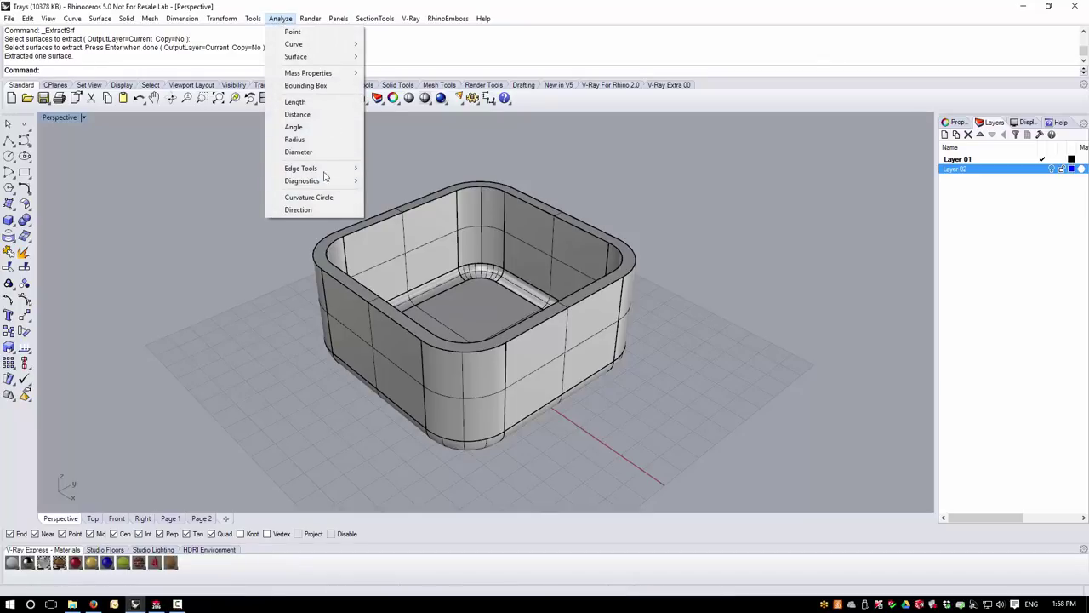
mouse_move(323, 168)
left_click(400, 169)
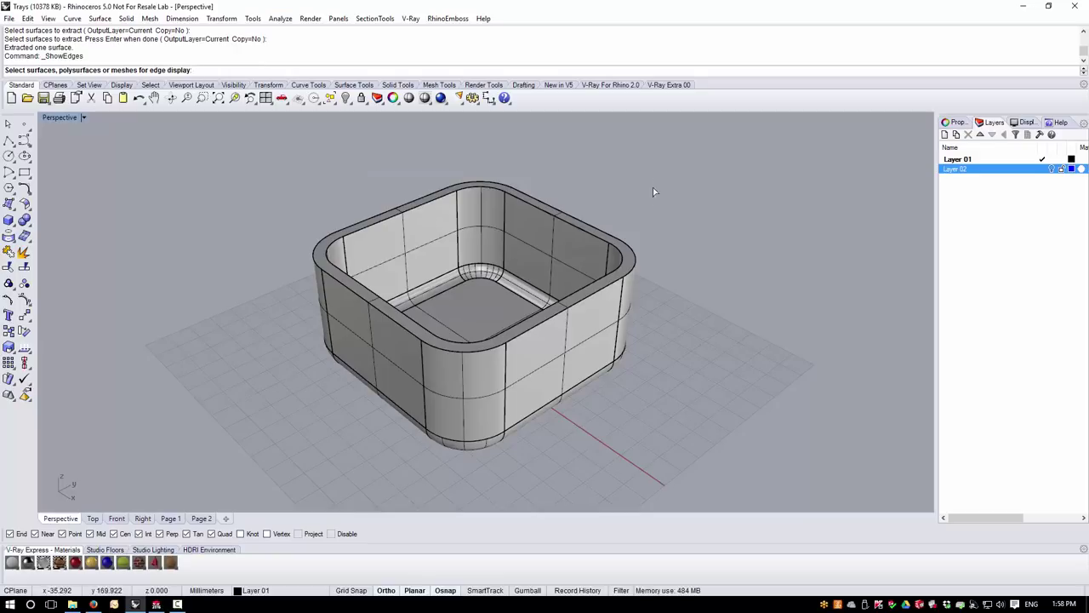
left_click(451, 357)
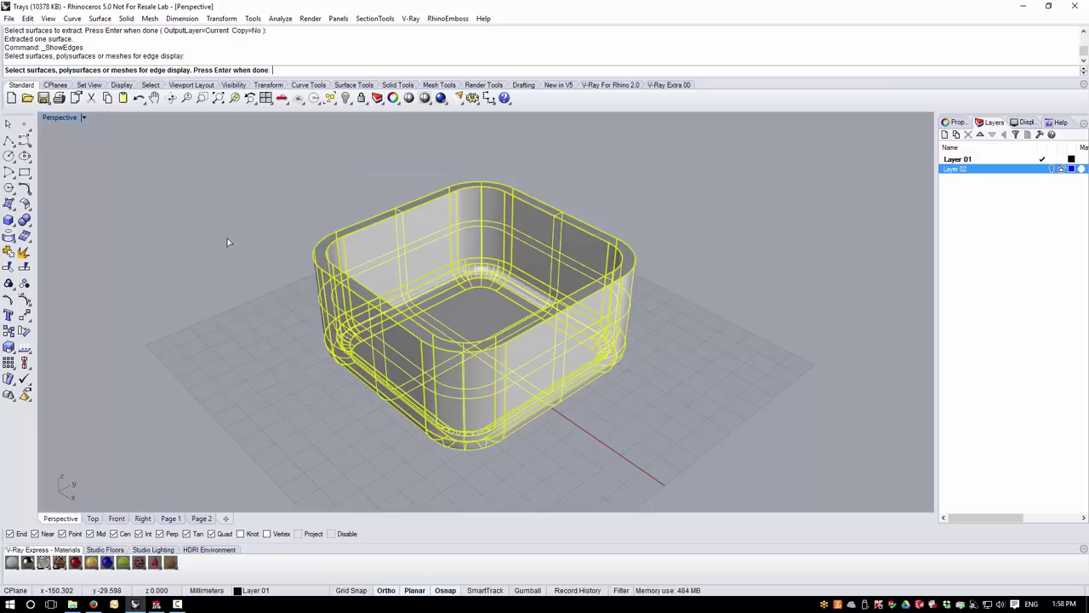
key("Return")
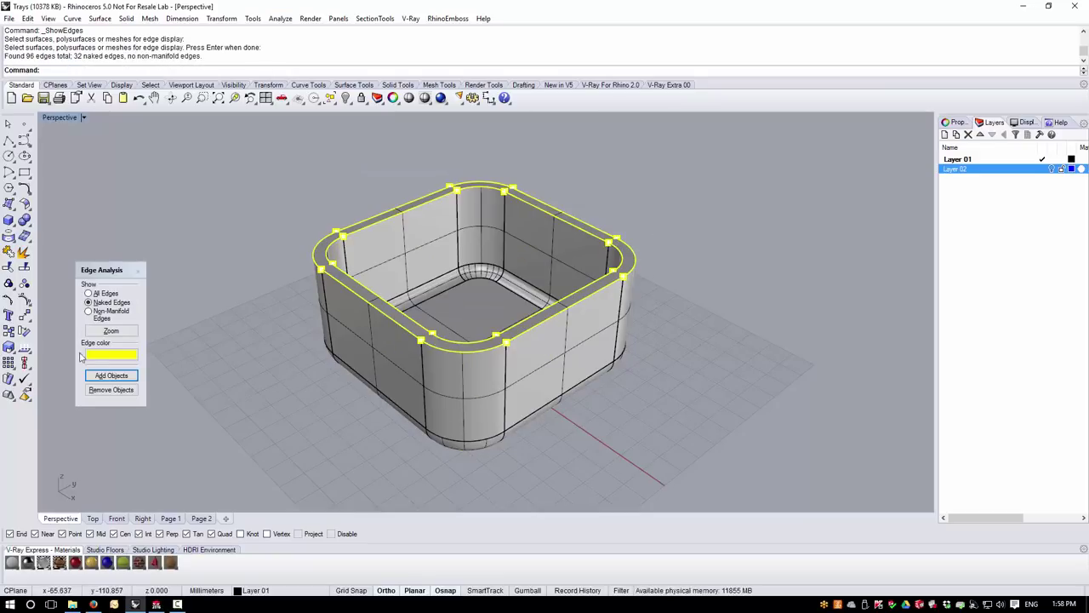
left_click_drag(106, 277, 207, 202)
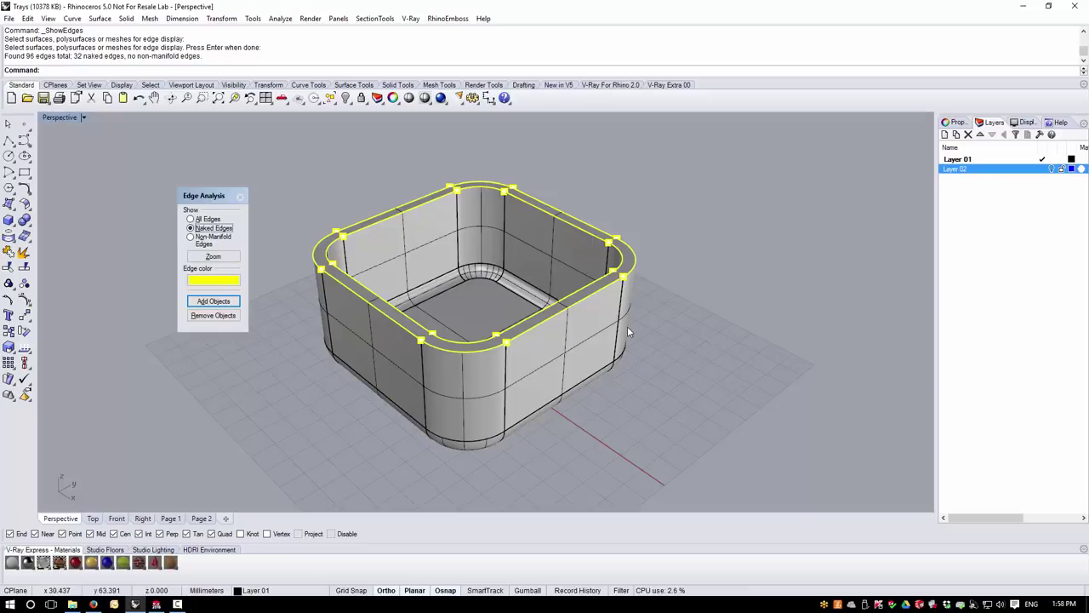
Step: Close the edge analysis and join all the tray's surfaces into one polysurface
left_click(243, 199)
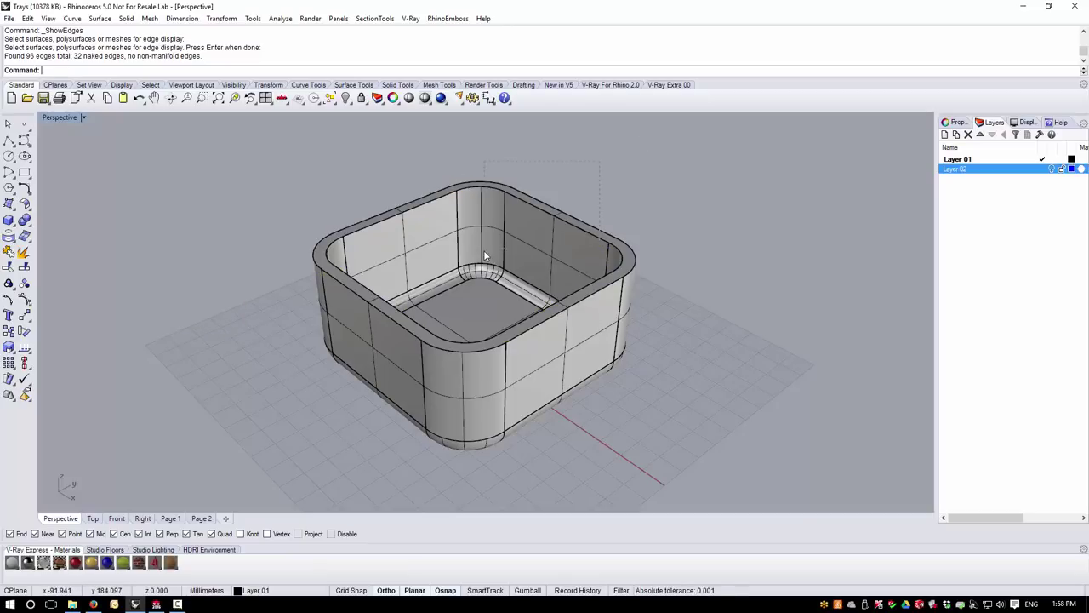
left_click_drag(484, 253, 418, 247)
left_click(8, 251)
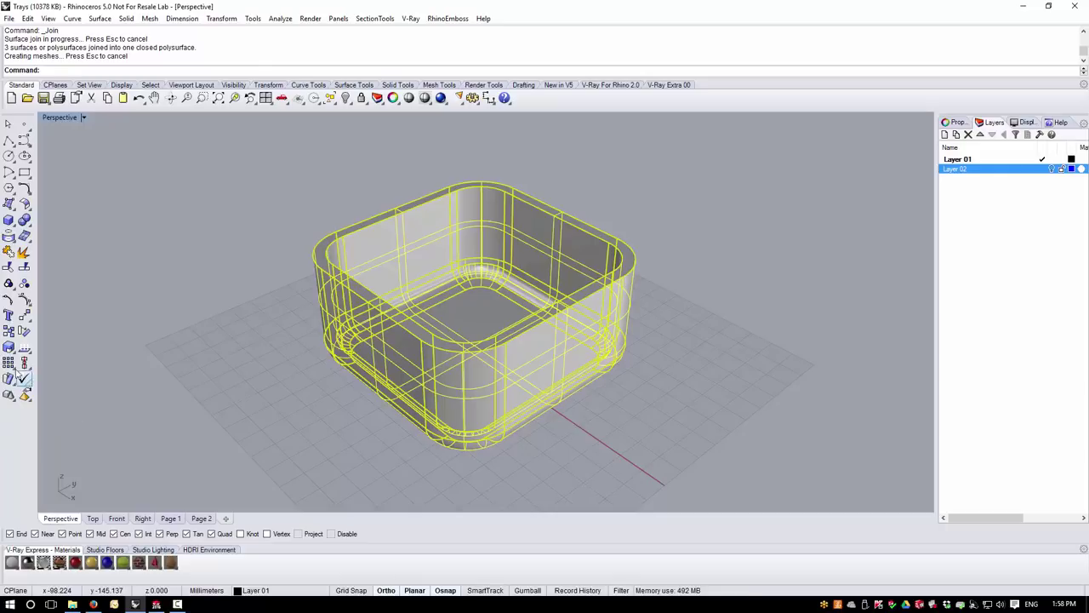
left_click(281, 19)
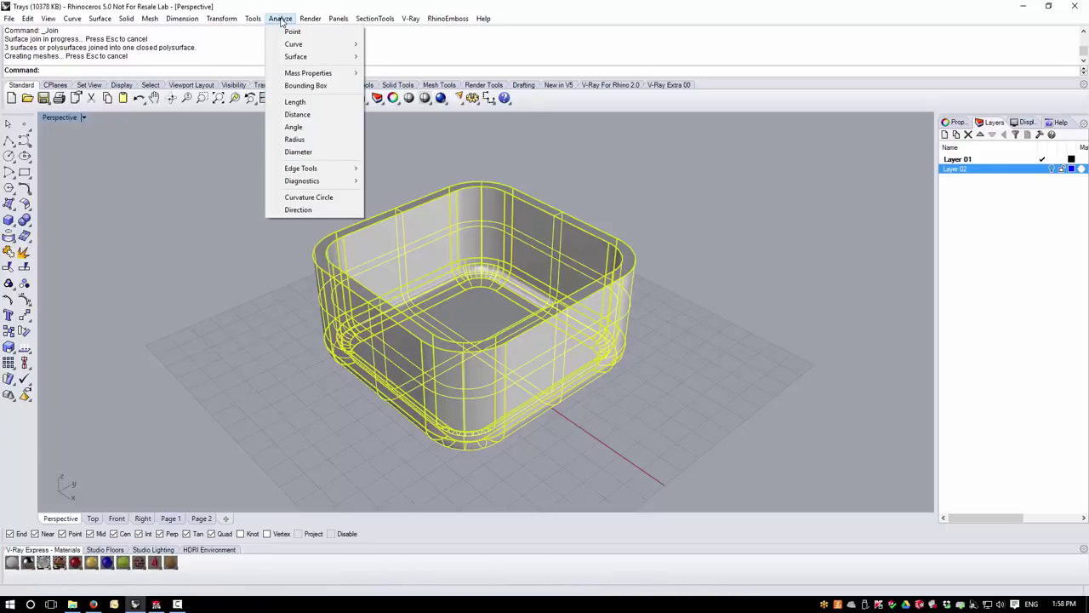
mouse_move(252, 19)
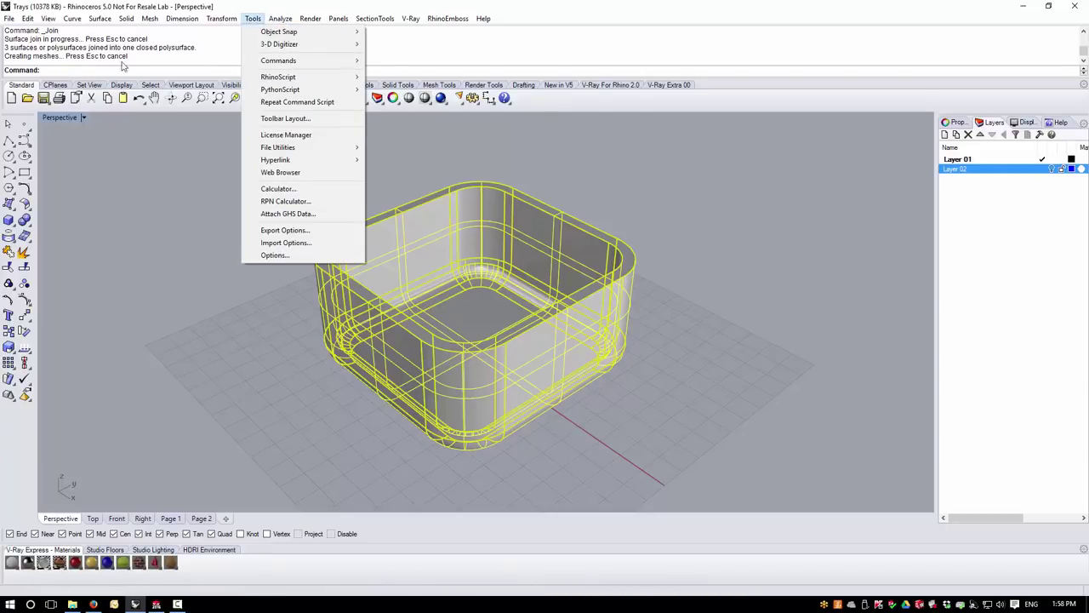
left_click(61, 176)
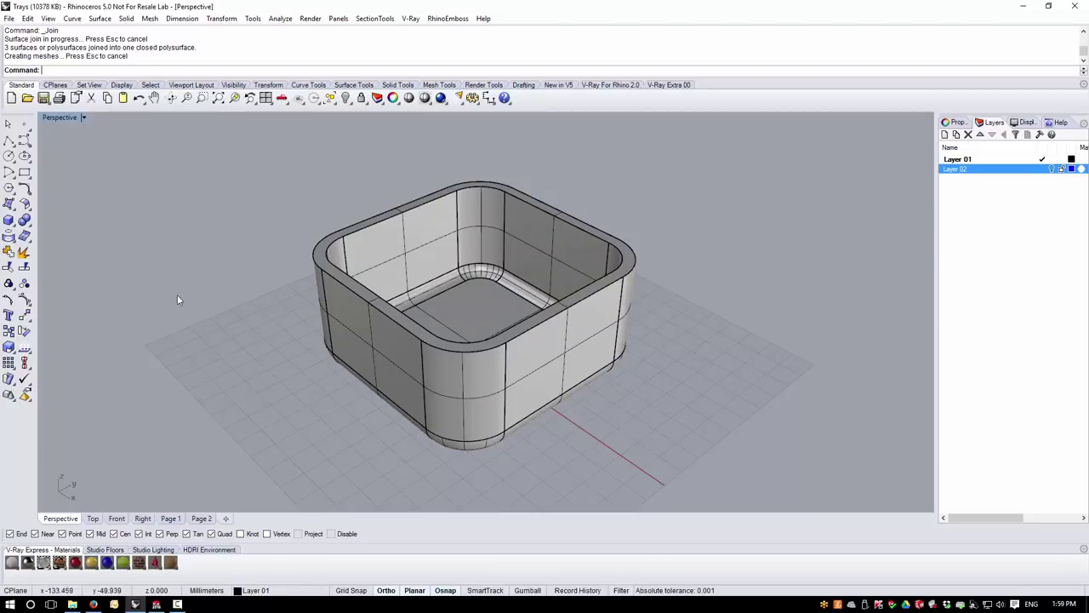
Step: Test the model for bad objects, and run Check on the tray polysurface
left_click(26, 388)
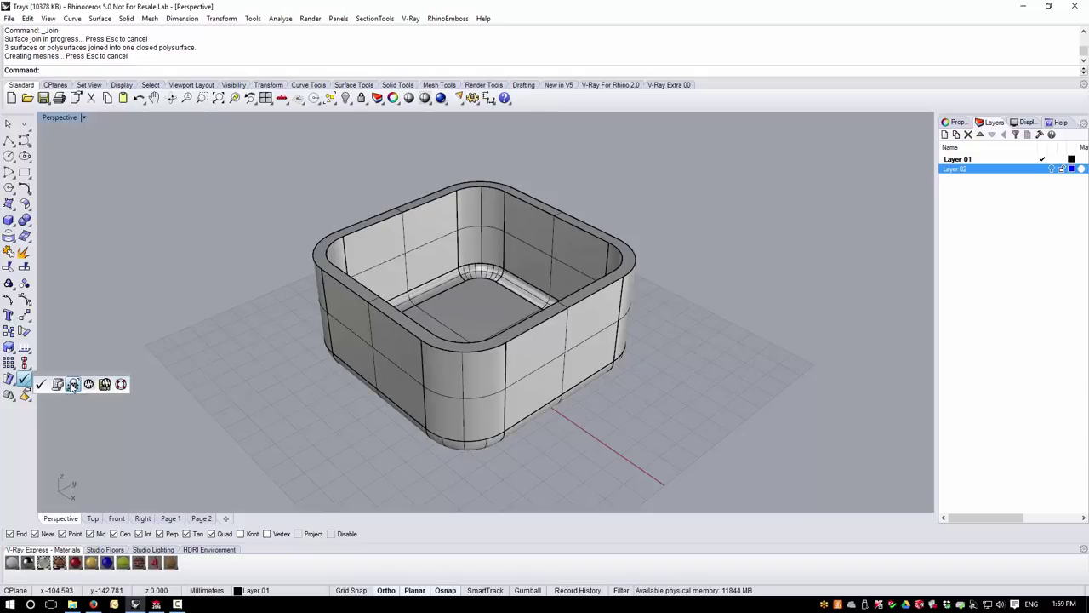
left_click(72, 385)
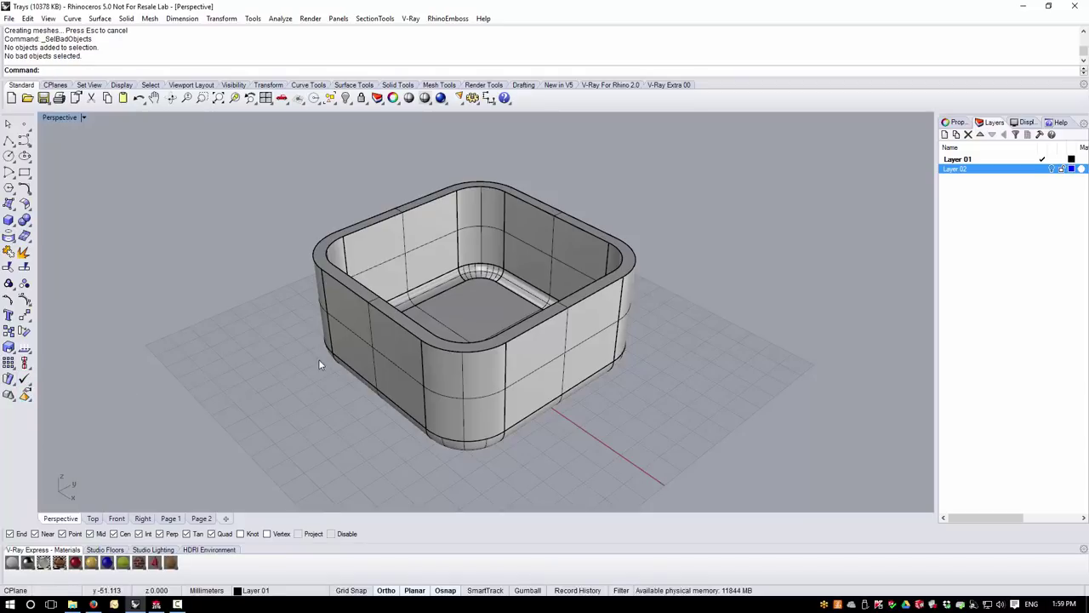
left_click(349, 353)
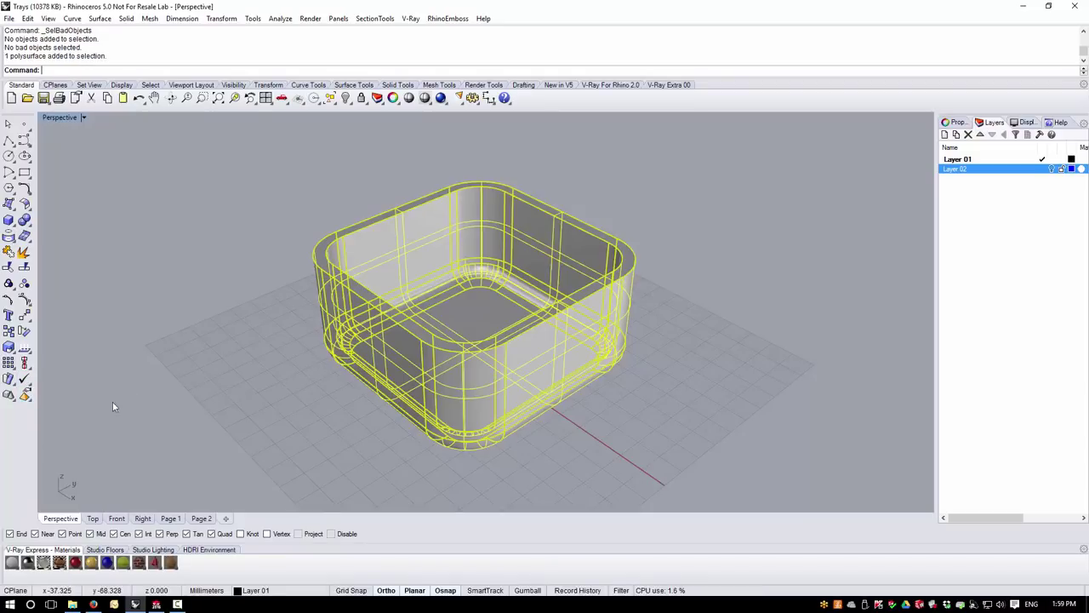
left_click(24, 379)
left_click(681, 407)
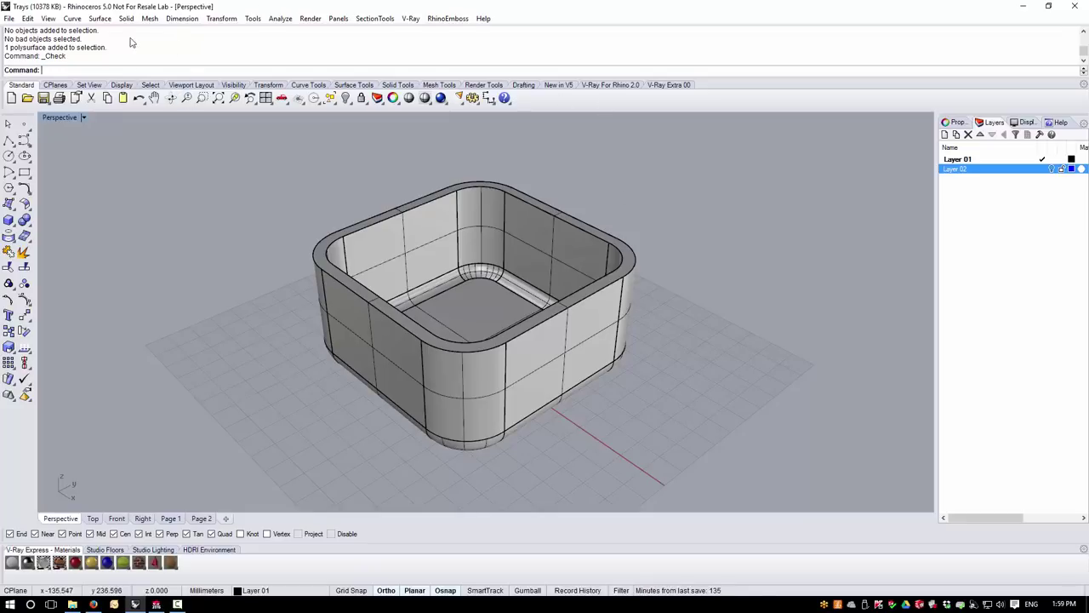
Step: Run Shrink Trimmed Surface on the whole tray
left_click(100, 19)
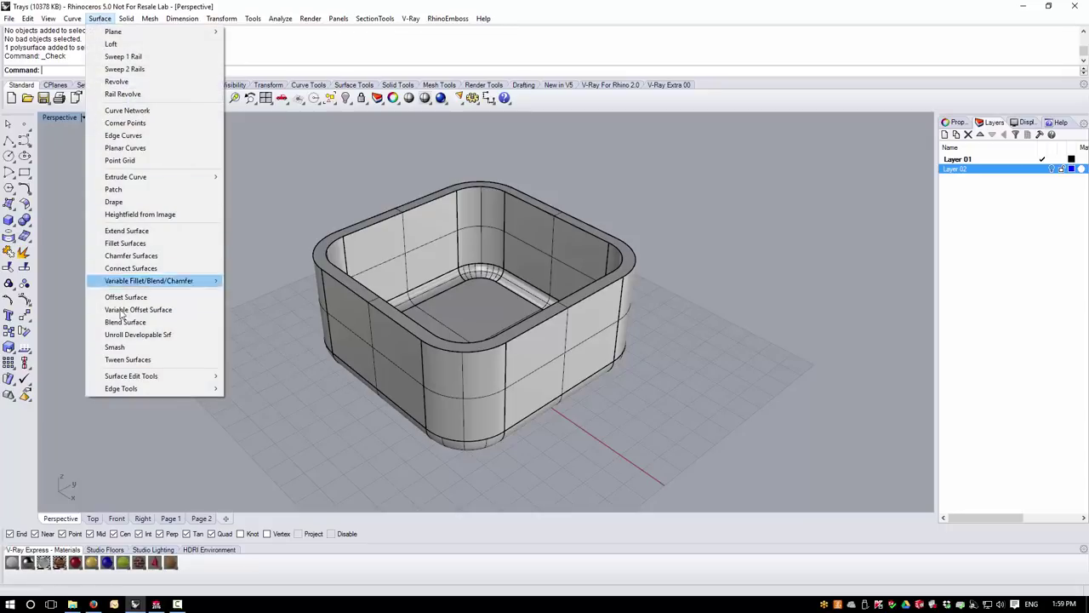
mouse_move(128, 378)
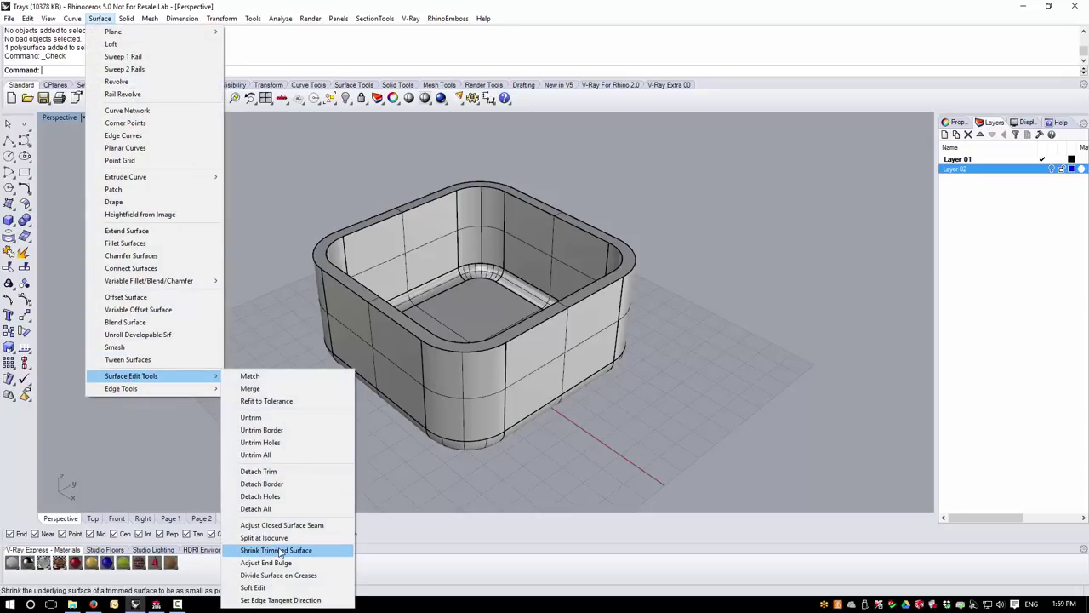
left_click(280, 550)
left_click_drag(259, 126, 688, 497)
key("Return")
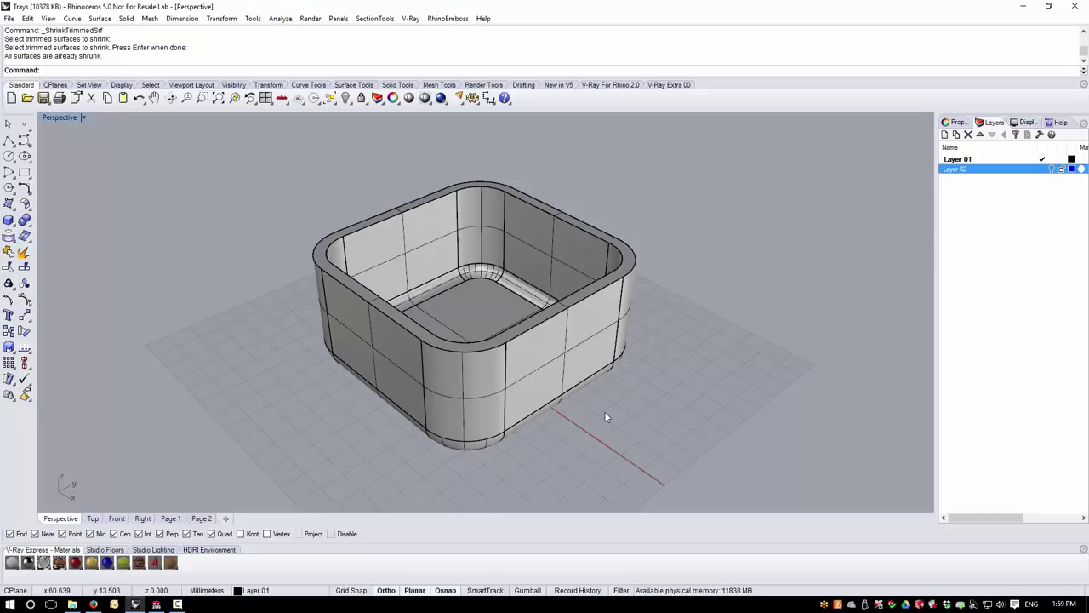
Step: Rotate the tray a quarter turn clockwise about the origin (0) in the Right view
double_click(60, 118)
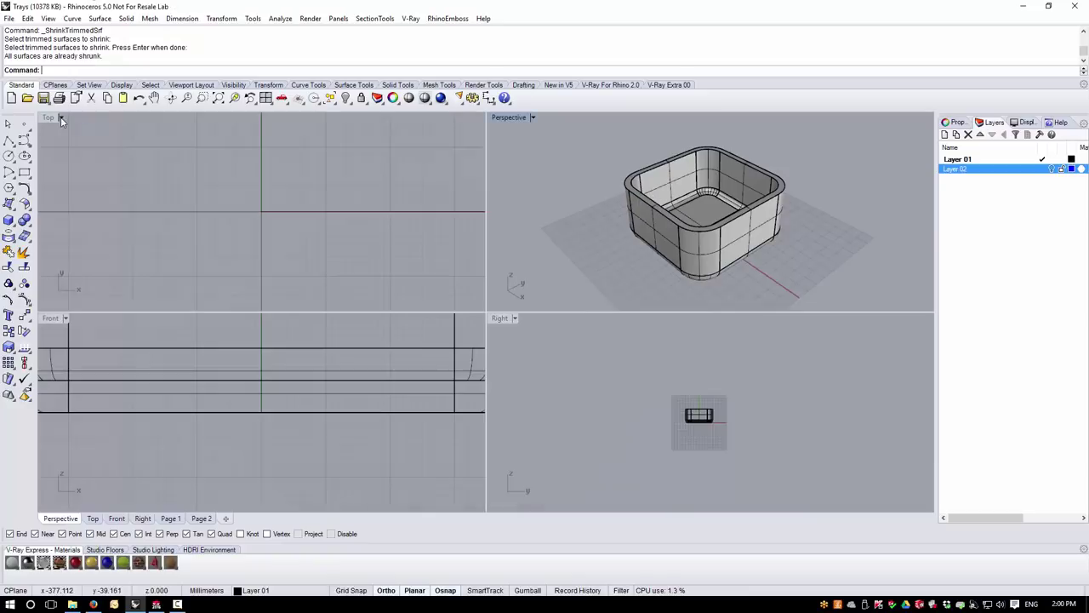
double_click(501, 318)
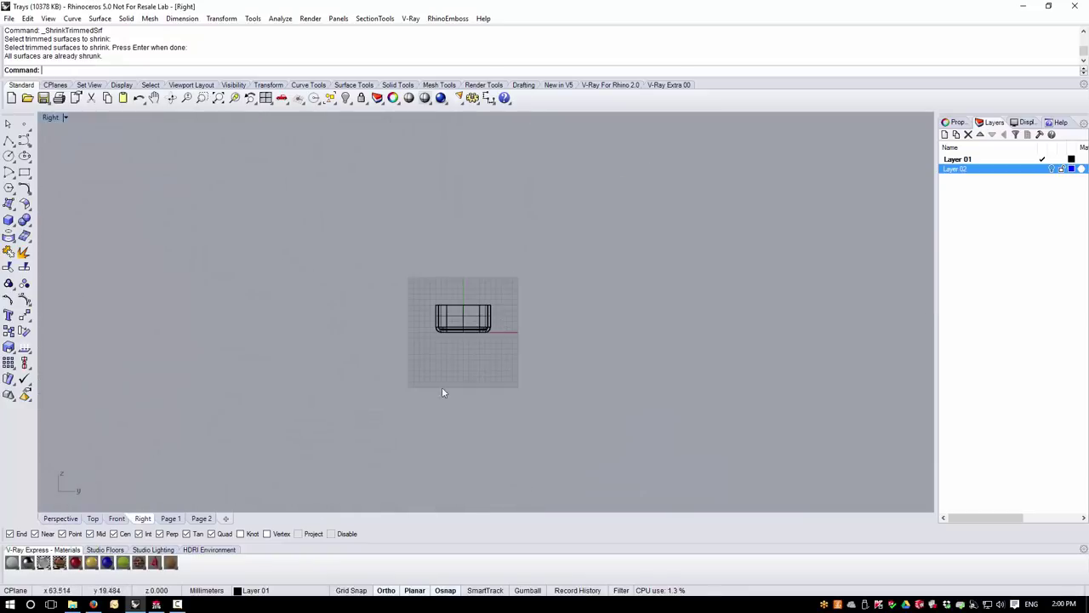
left_click(464, 330)
left_click(222, 18)
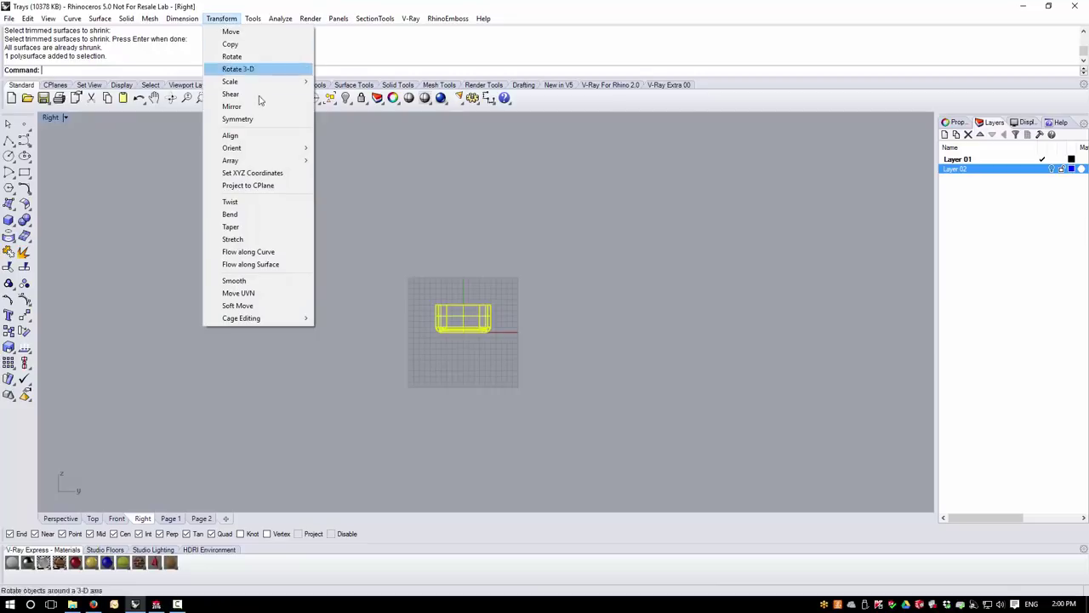
left_click(250, 57)
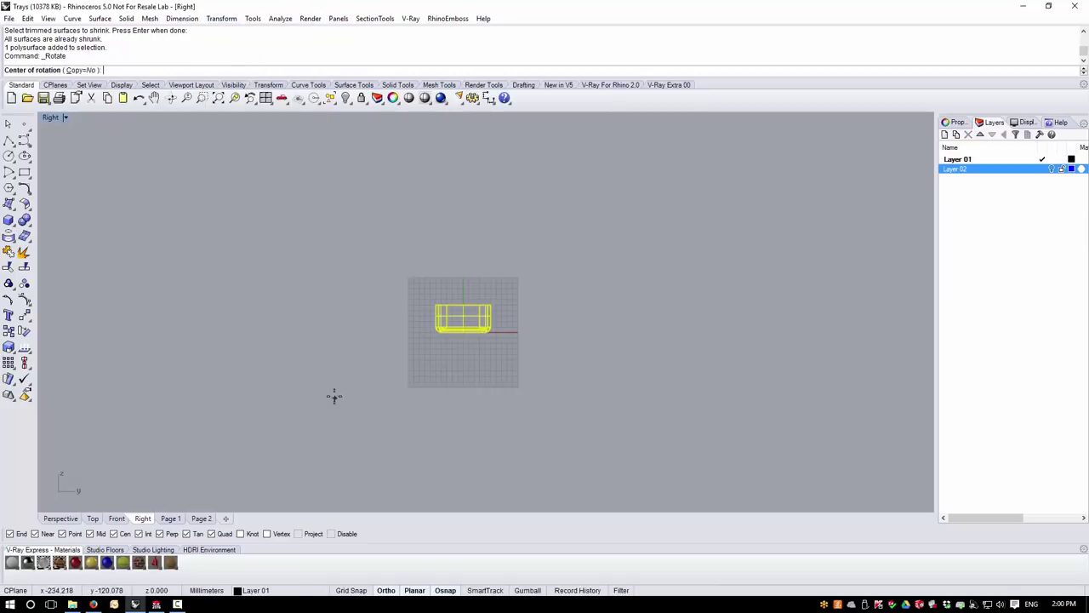
type("0")
key("Return")
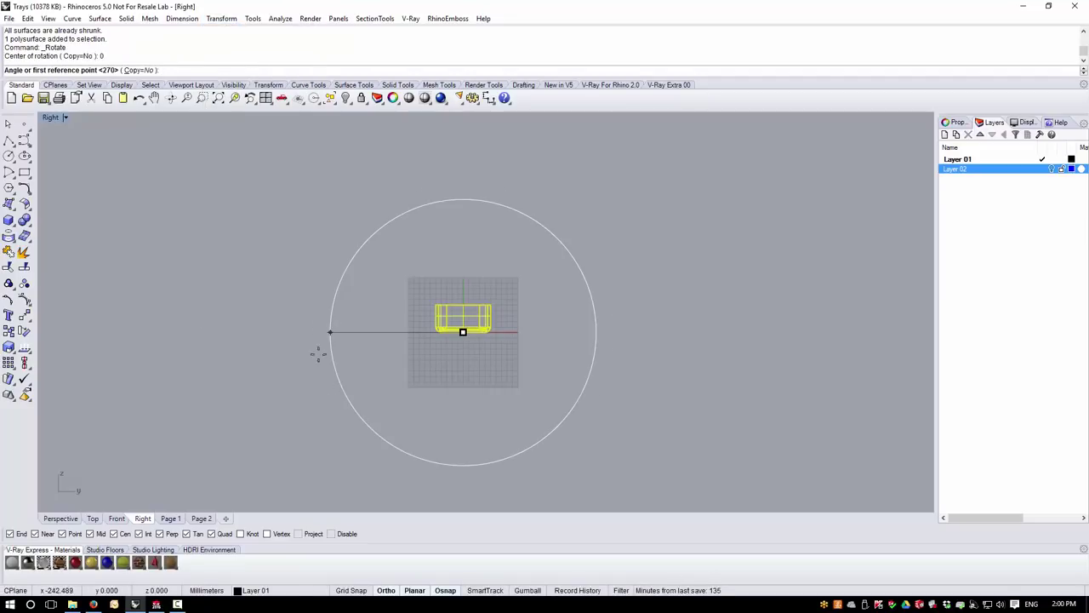
left_click(462, 177)
left_click(695, 323)
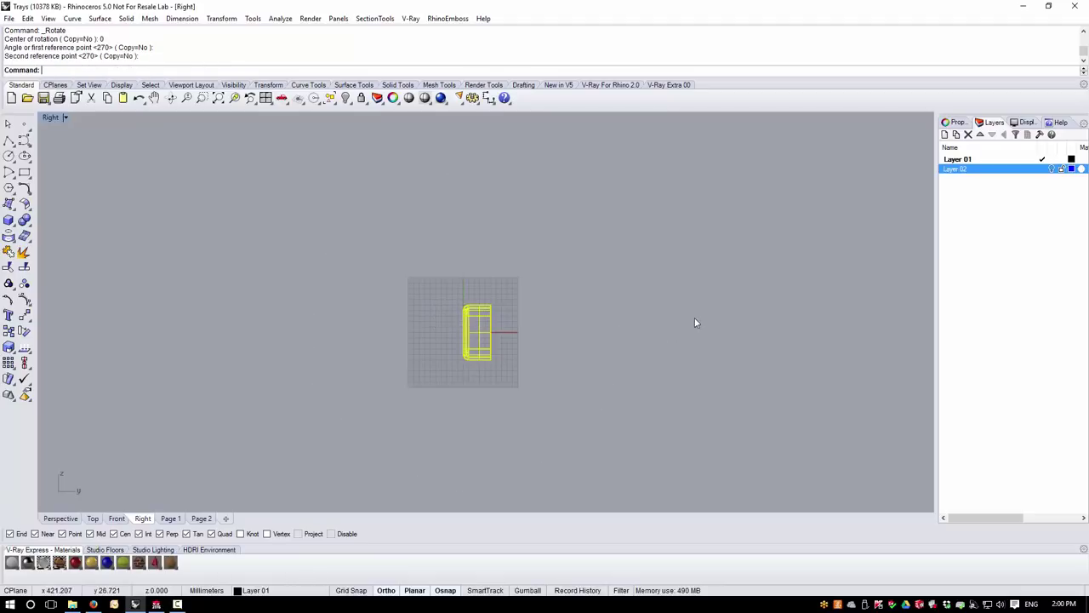
key("Escape")
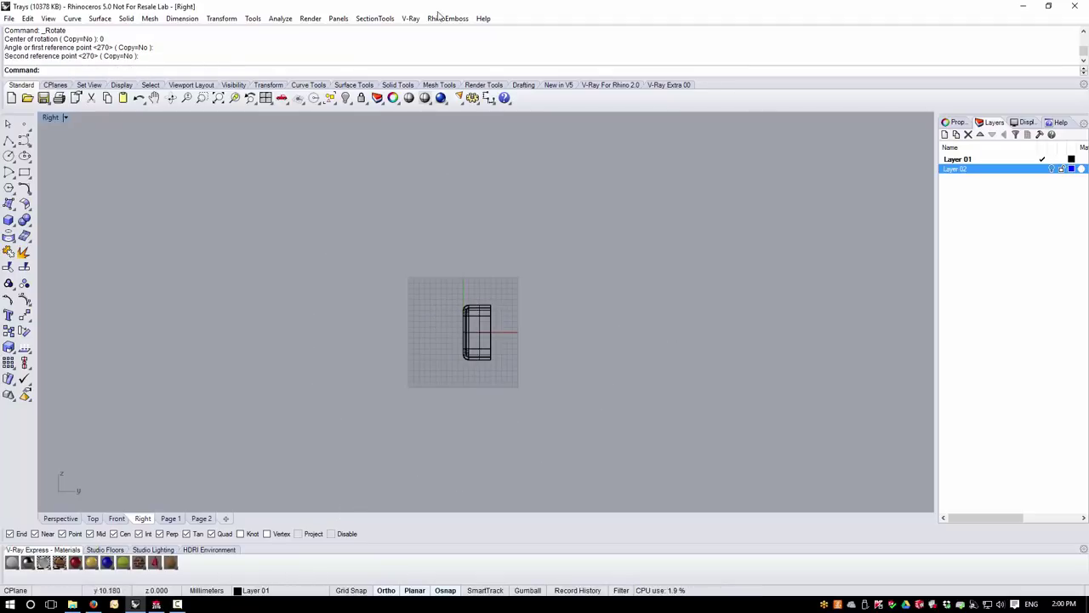
Step: Export the selected tray polysurface as a STEP file named Tray in the 08 Solid Works Interoperability folder
double_click(51, 117)
right_click_drag(617, 194, 655, 247)
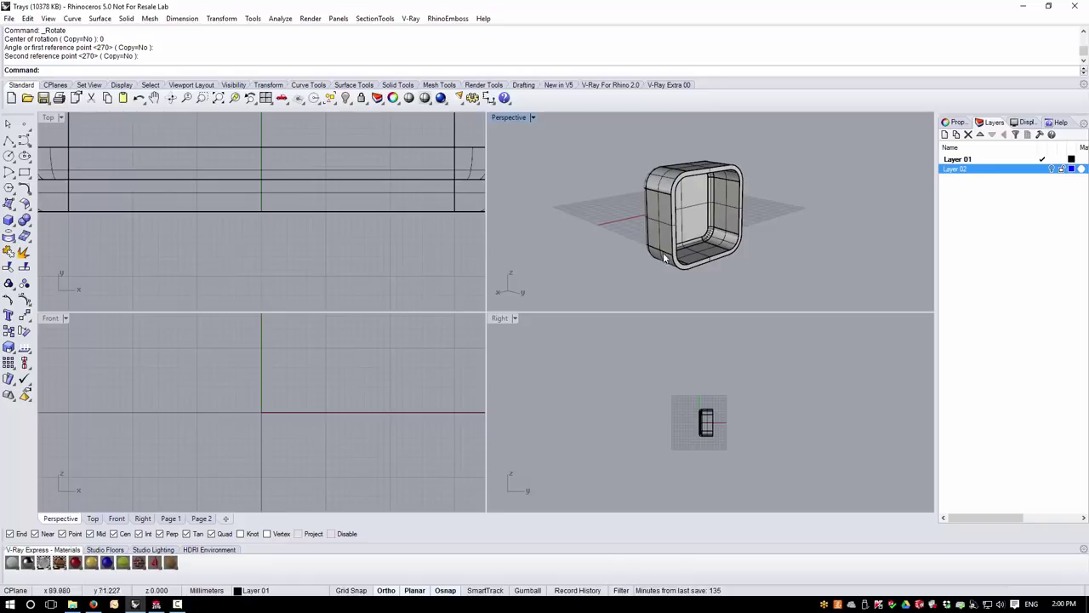
left_click(714, 219)
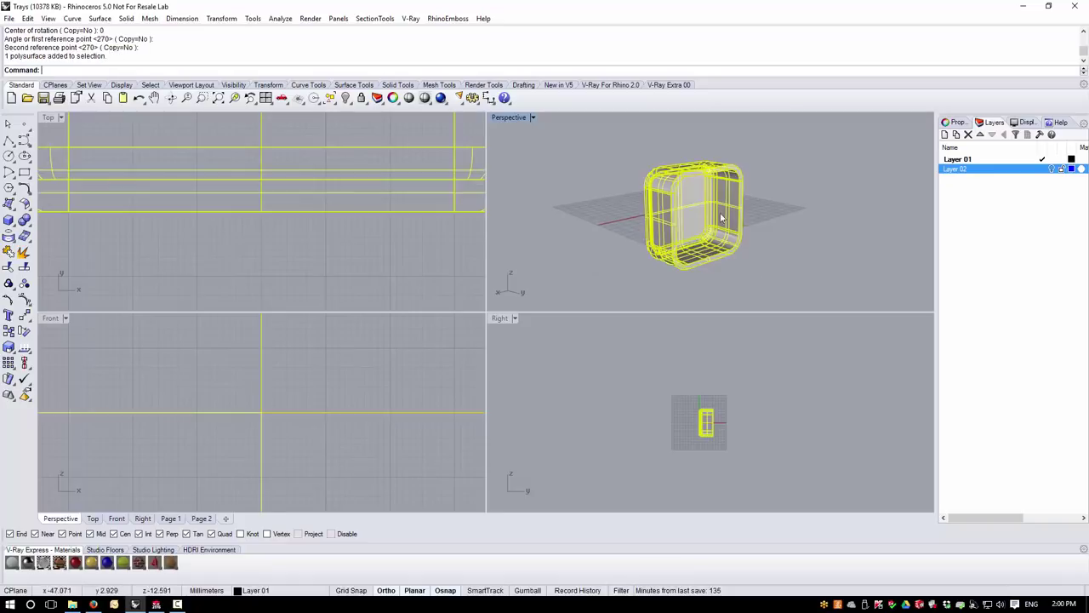
left_click(9, 17)
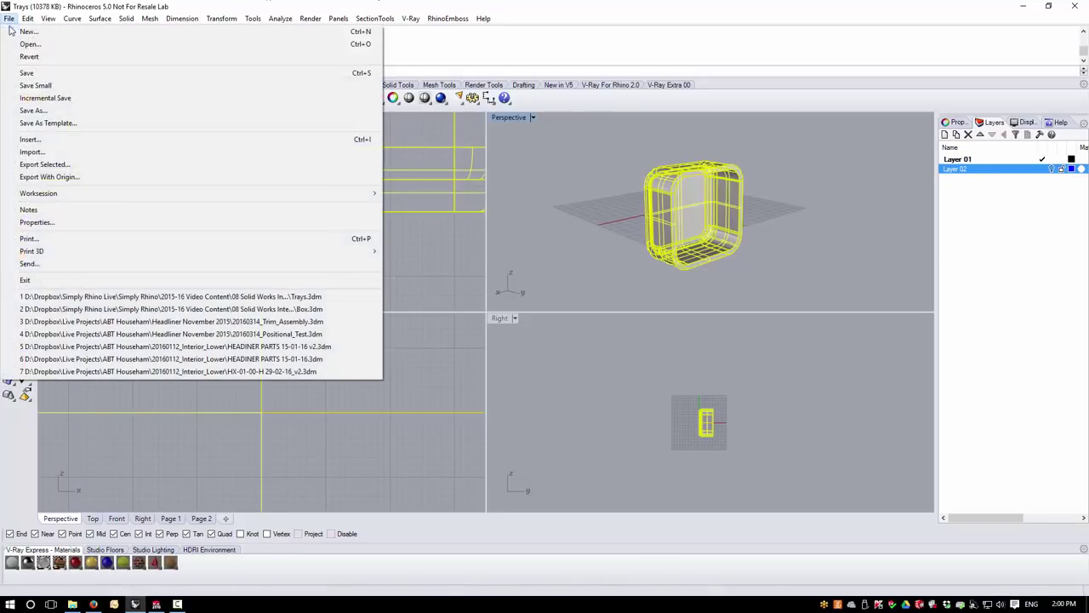
left_click(53, 166)
left_click(511, 396)
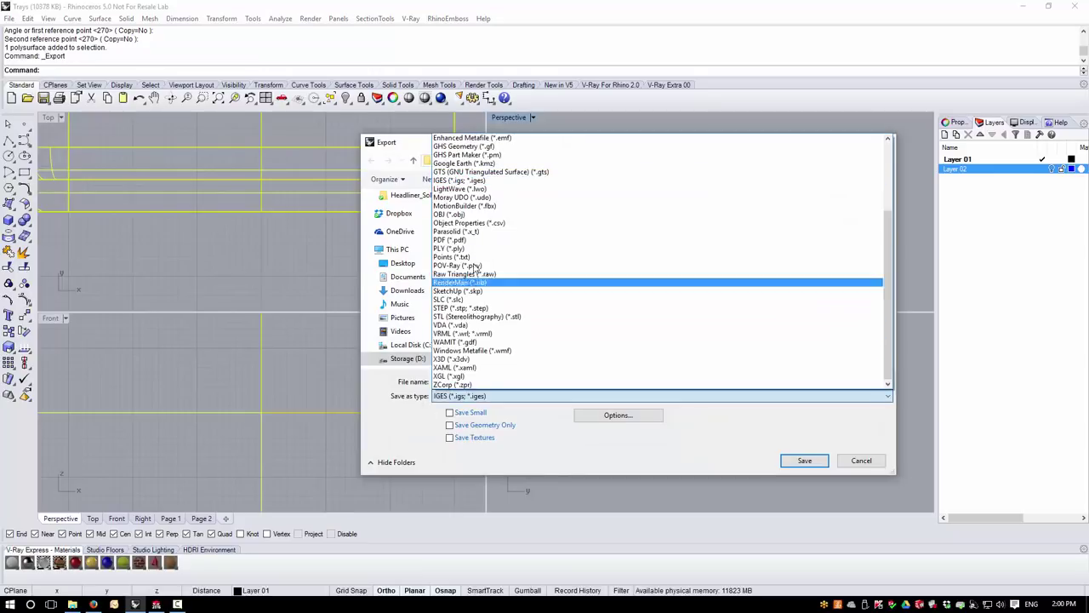
left_click(475, 308)
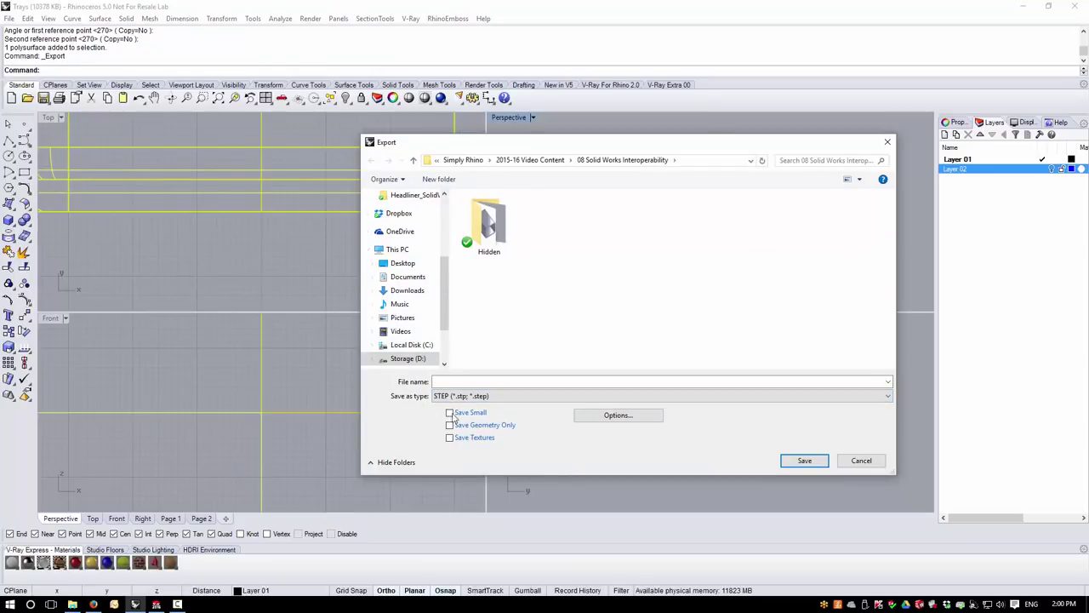
left_click(460, 381)
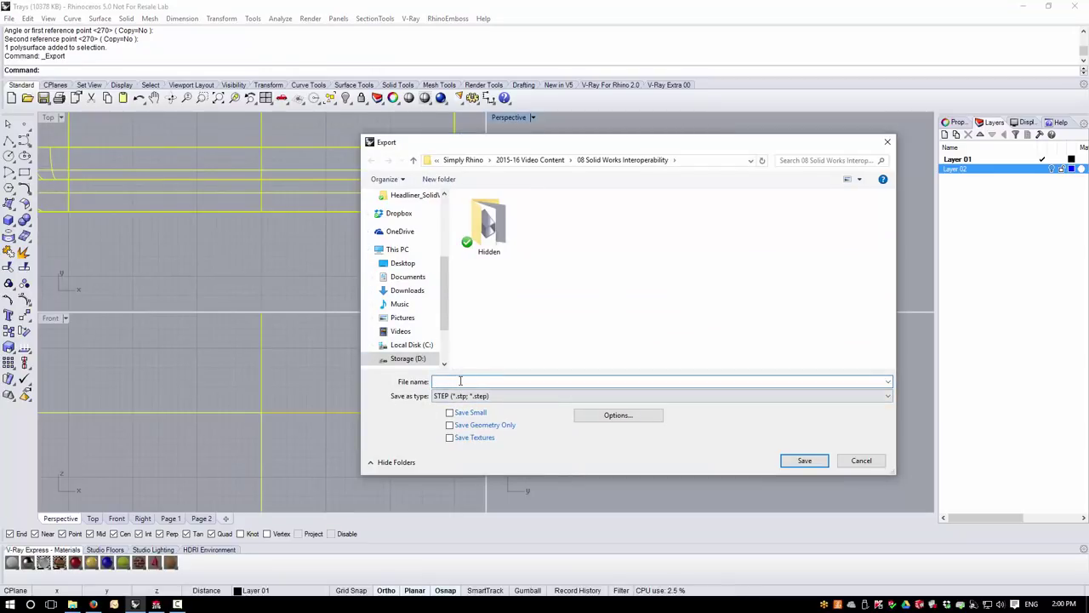
type("Tray")
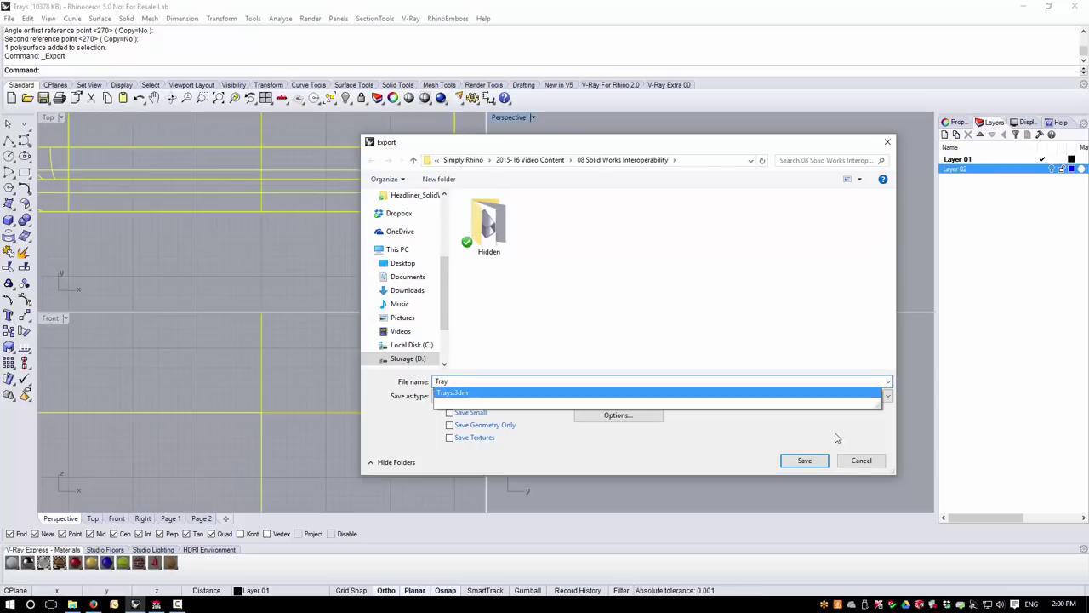
left_click(808, 459)
Step: Set the STEP schema to AP214AutomotiveDesignCC2 and complete the export
left_click(549, 281)
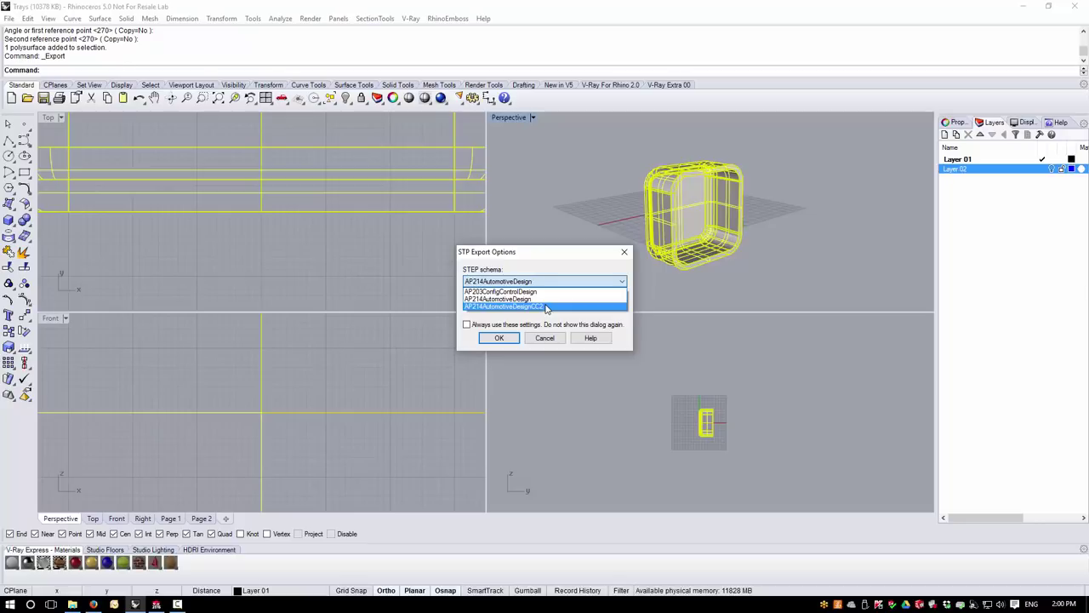
left_click(548, 306)
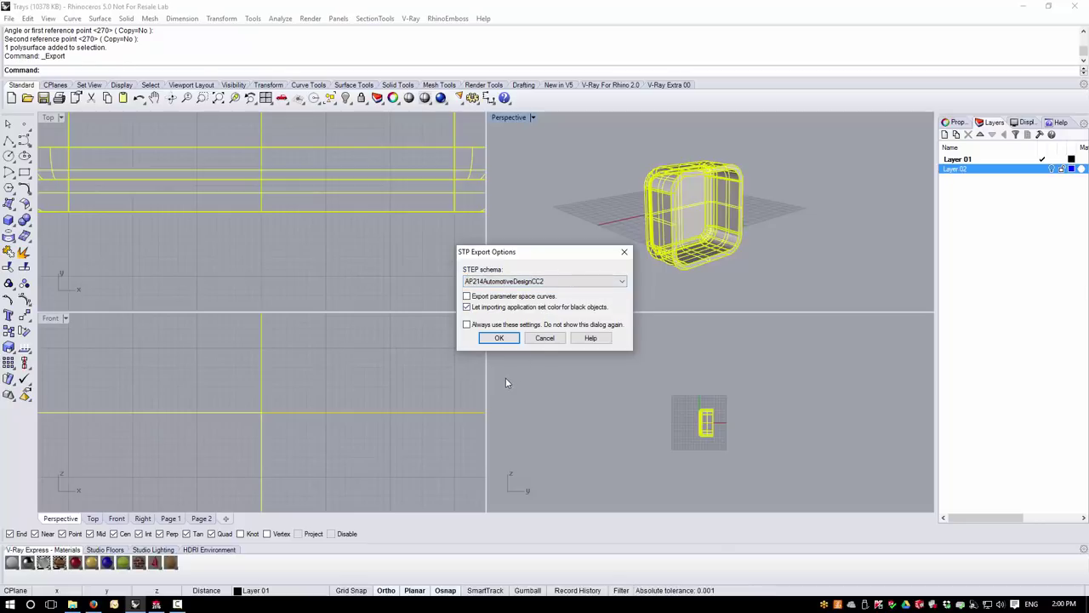
left_click(502, 337)
left_click(504, 336)
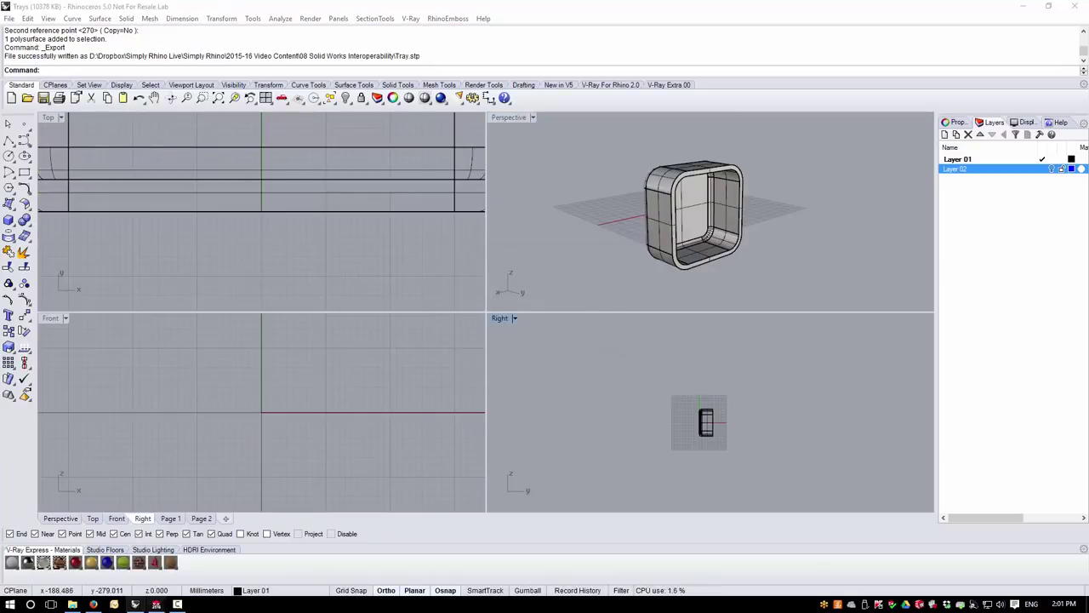
Step: Switch to SOLIDWORKS and open the Tray.stp file
left_click(155, 604)
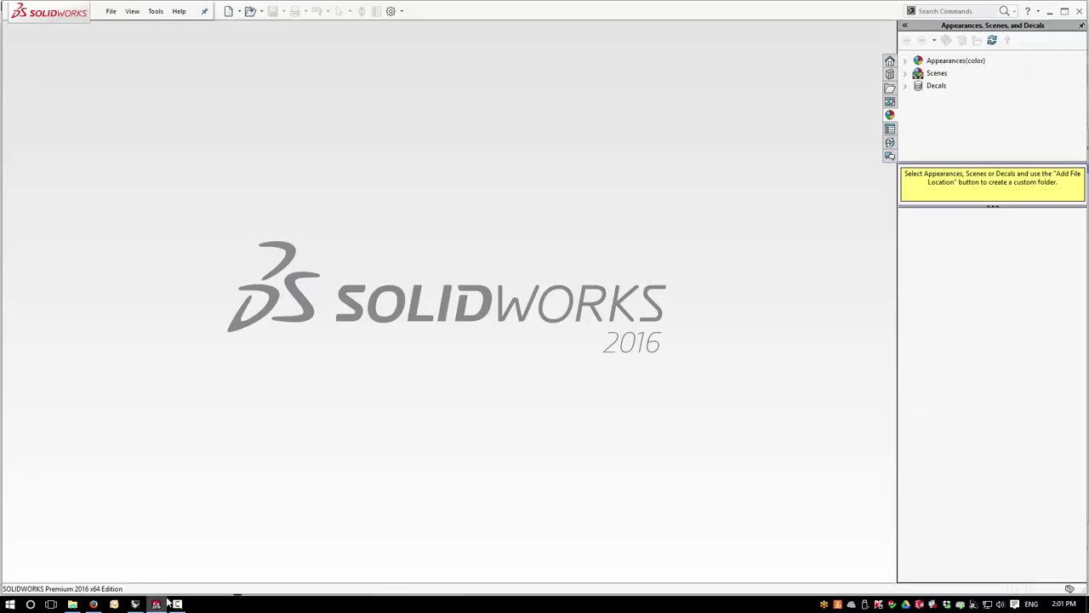
left_click(111, 11)
key("Escape")
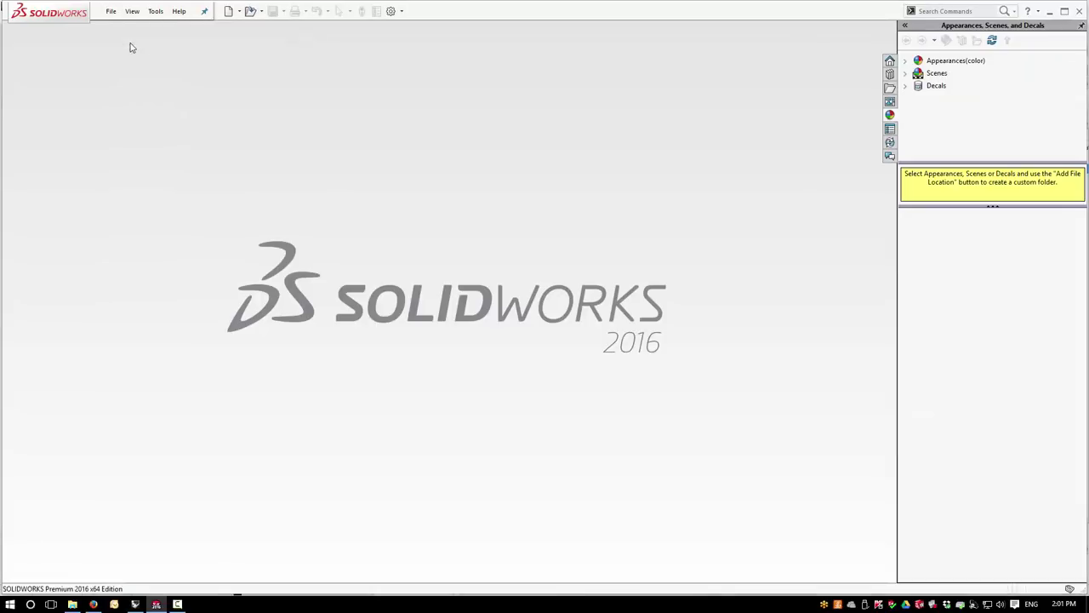
key("ctrl+o")
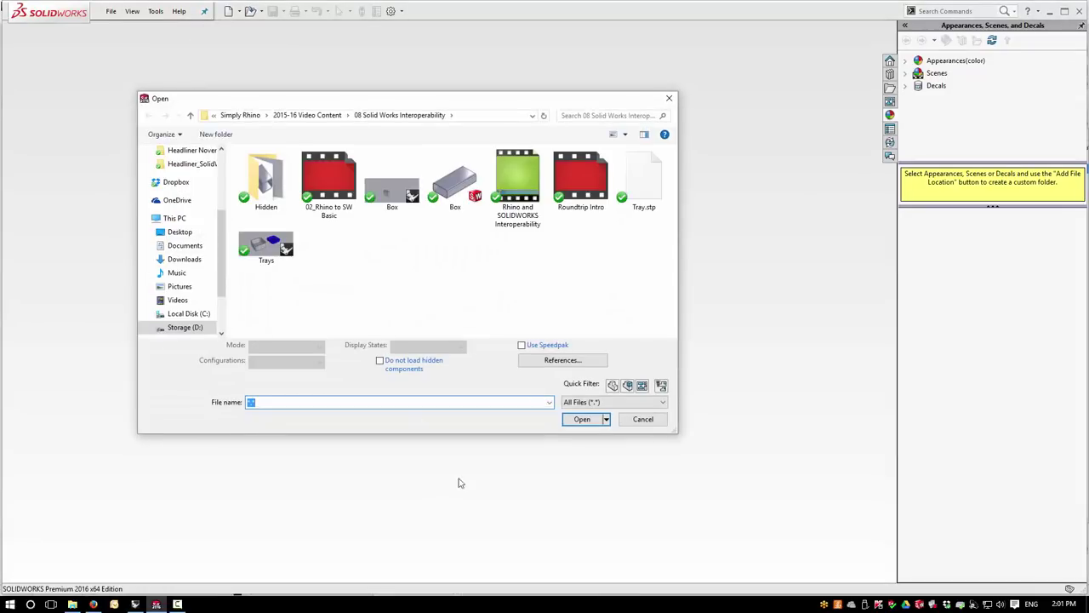
left_click(648, 192)
left_click(590, 415)
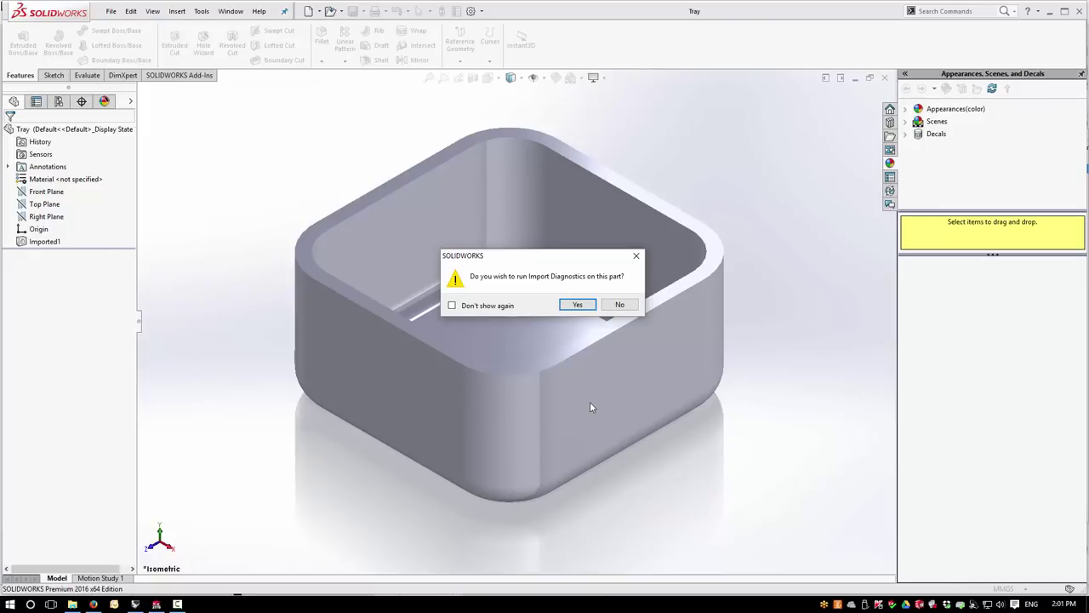
Step: Run Import Diagnostics on the imported tray to check for faulty faces and gaps, and accept the result
left_click(577, 305)
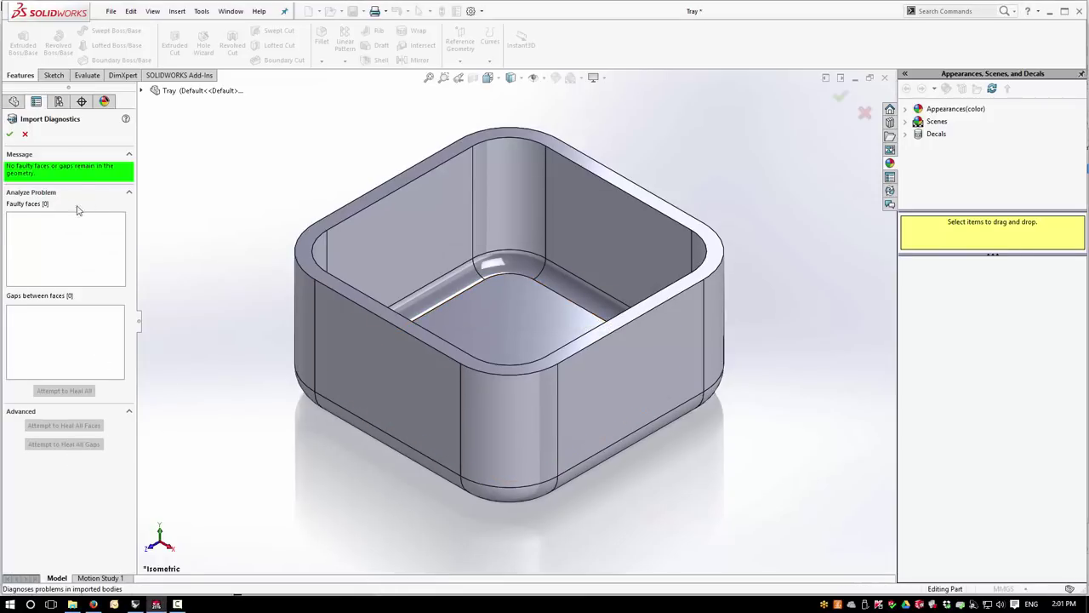
left_click(10, 136)
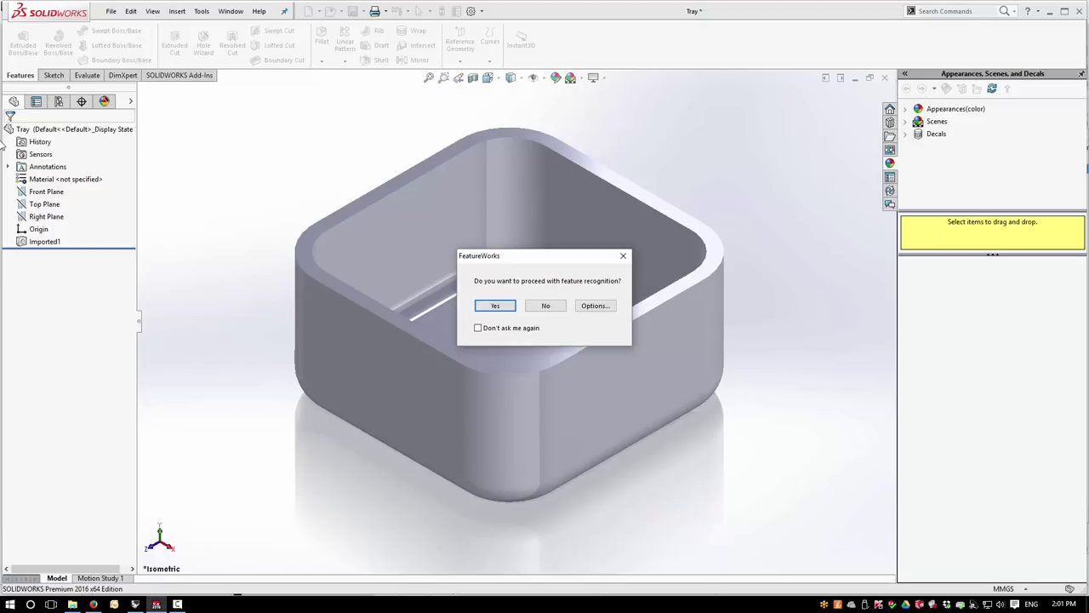
Step: Recognize the imported tray's features with FeatureWorks, using automatic recognition mode and standard feature types
left_click(508, 308)
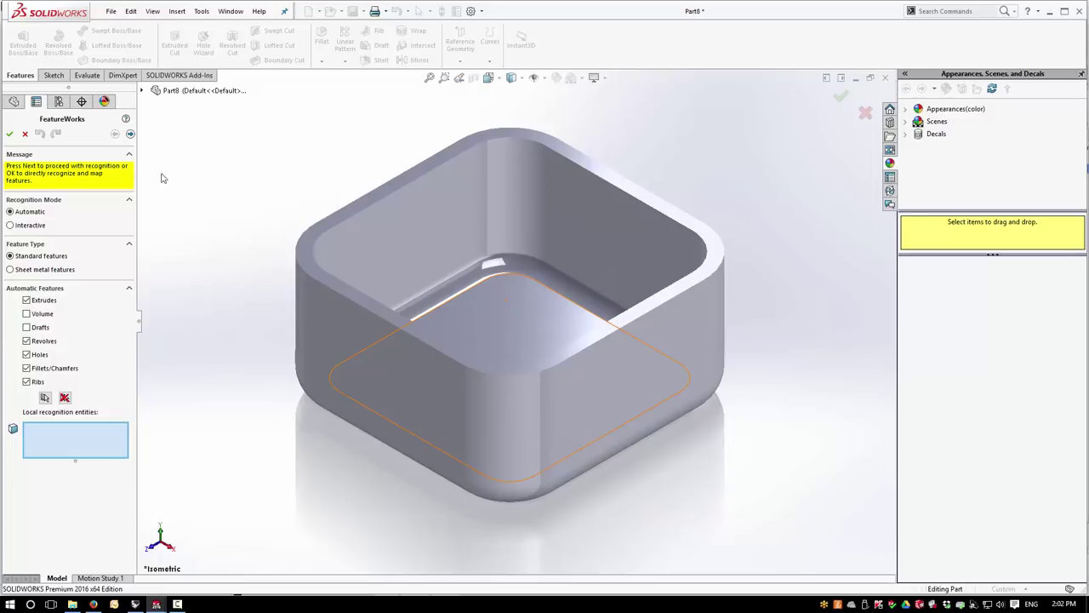
left_click(10, 134)
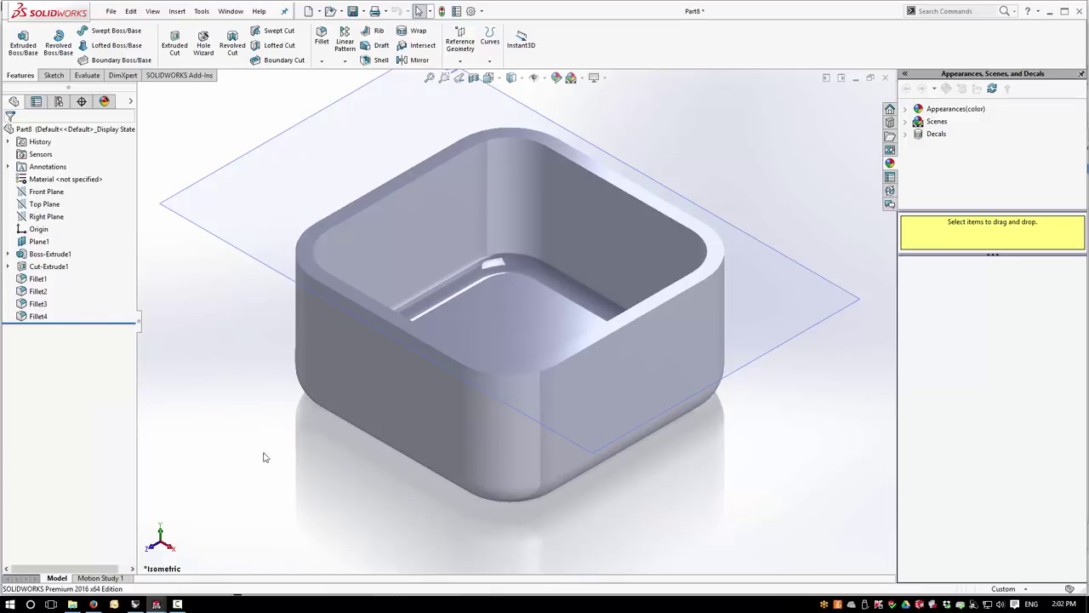
mouse_move(336, 447)
middle_mouse_down()
mouse_move(357, 455)
mouse_move(326, 461)
middle_mouse_up()
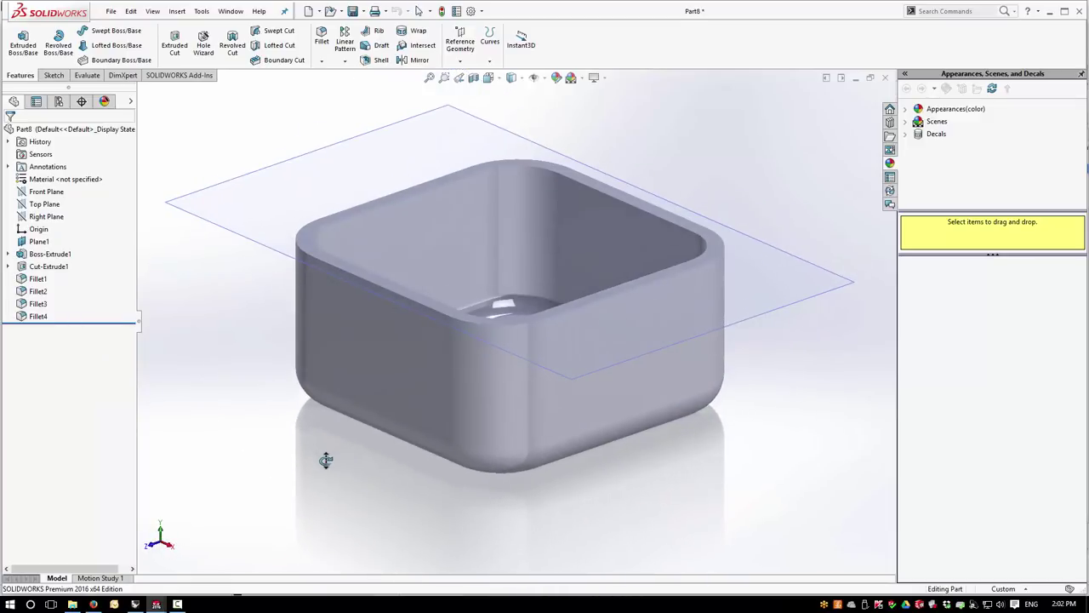
Step: Edit the fillet on the tray's four outer vertical corners and set its radius to 15 mm
left_click(38, 292)
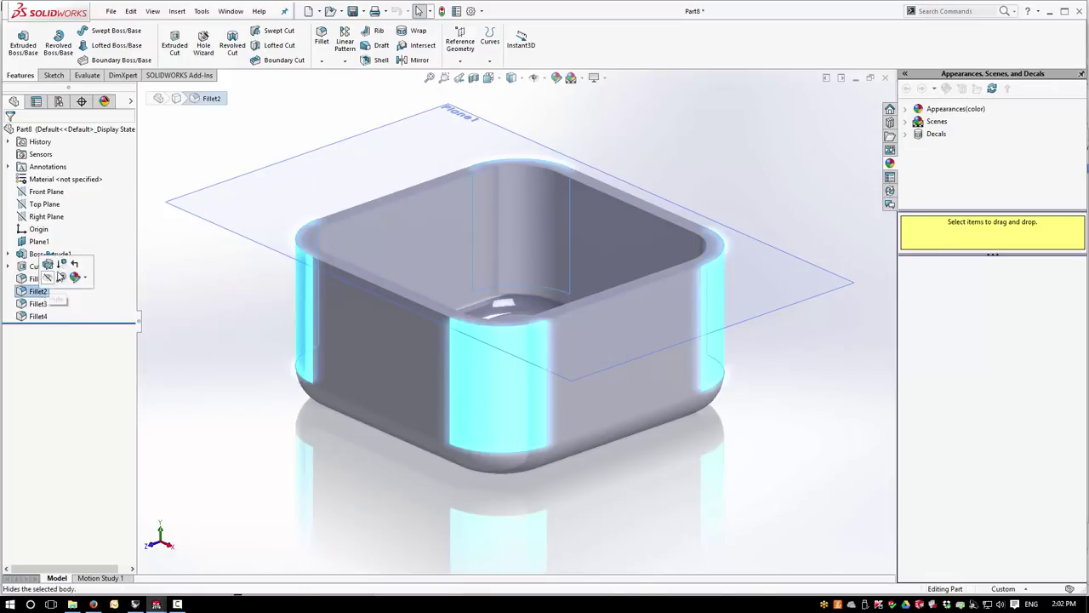
left_click(48, 265)
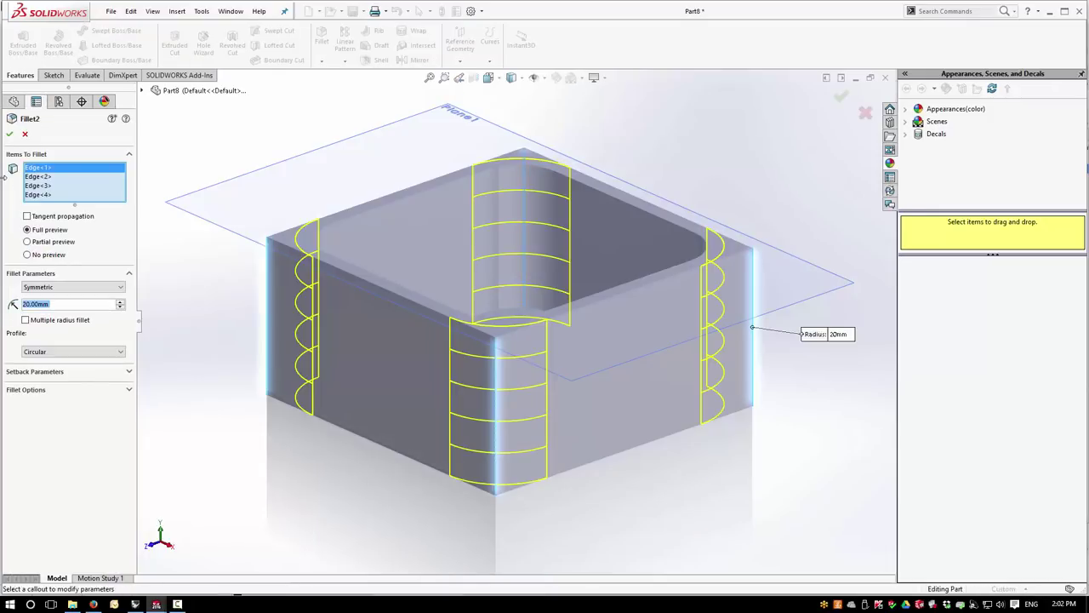
left_click(32, 304)
double_click(26, 304)
type("15")
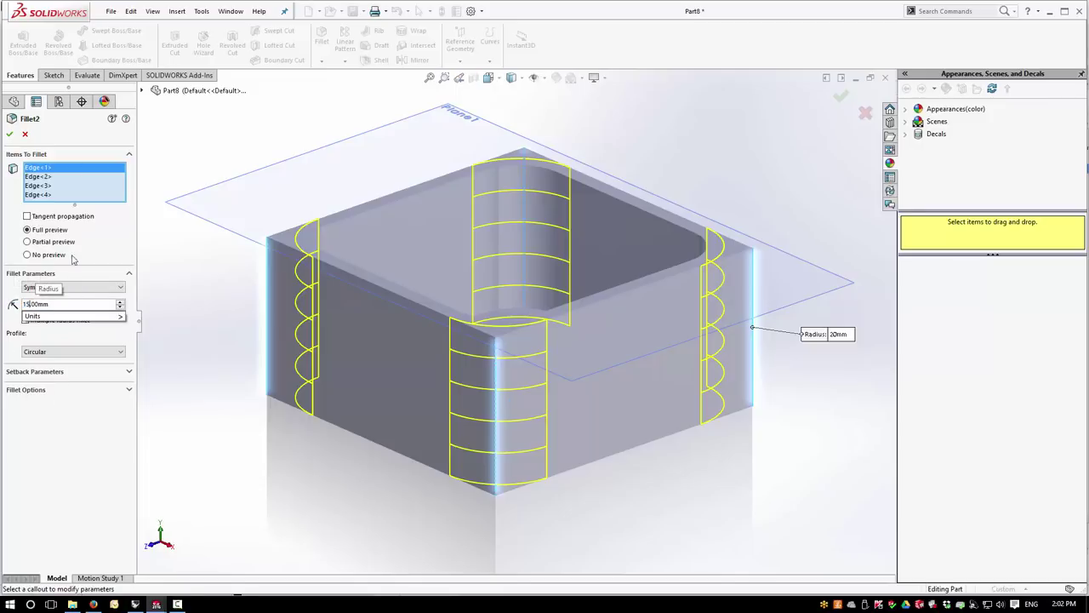
left_click(10, 135)
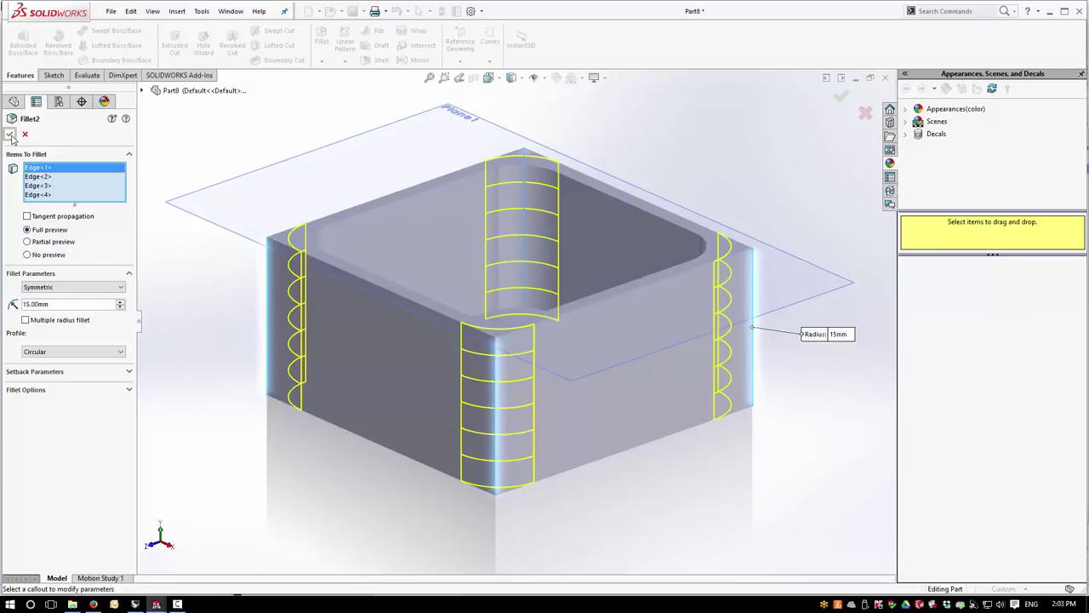
left_click(10, 135)
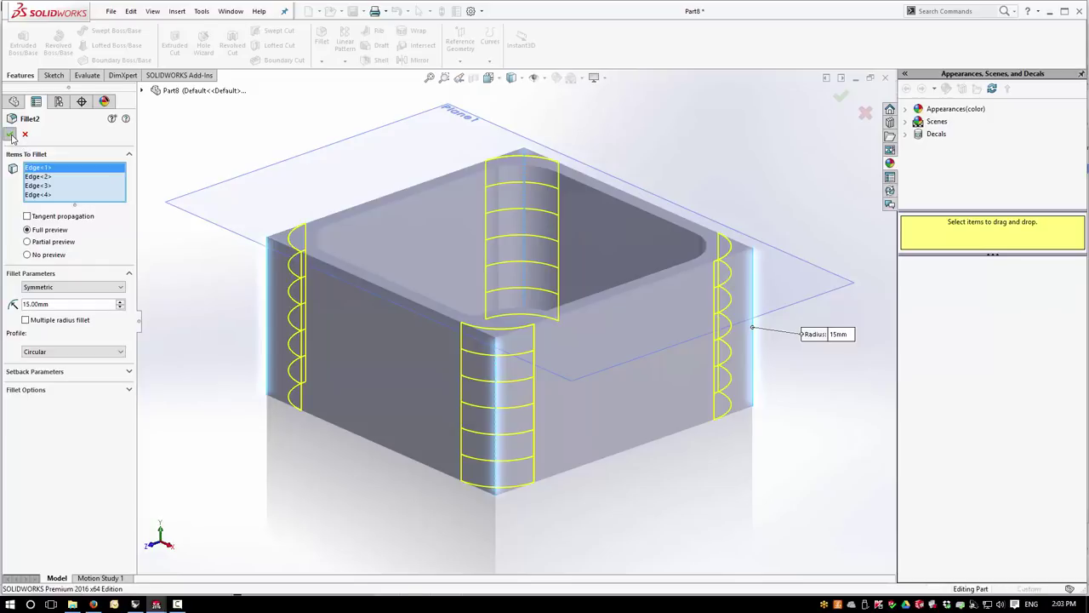
Step: Display the tray as shaded with edges and set the view to isometric
middle_click_drag(753, 421, 647, 484)
mouse_move(767, 432)
middle_mouse_down()
mouse_move(768, 467)
mouse_move(768, 452)
middle_mouse_up()
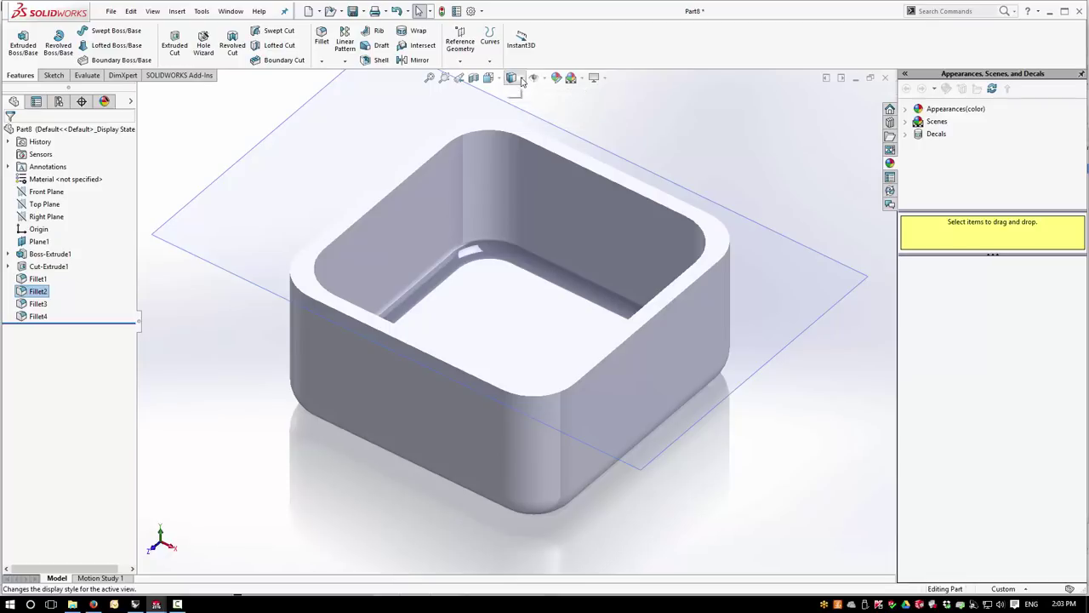
left_click(522, 79)
left_click(516, 95)
key("ctrl+7")
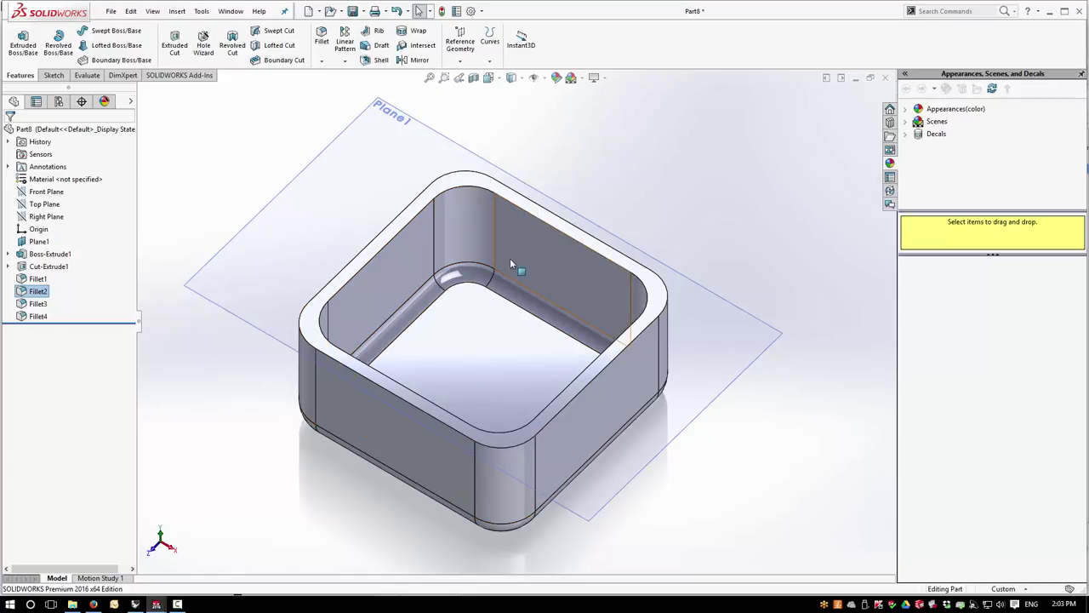
Step: Edit the fillet on the tray's four inner vertical corners and set its radius to 10 mm
left_click(38, 279)
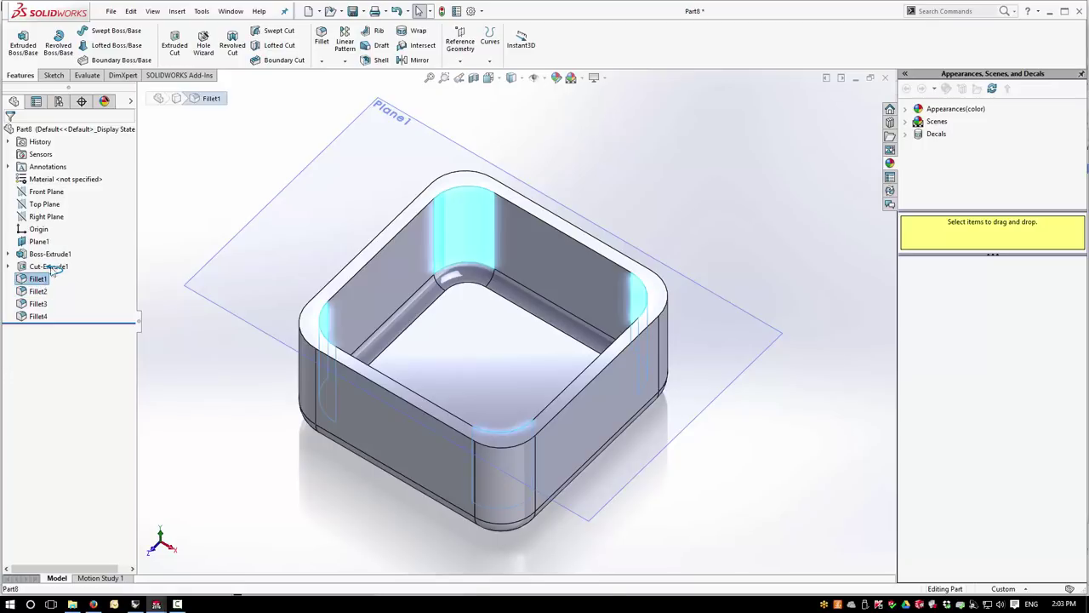
right_click(34, 280)
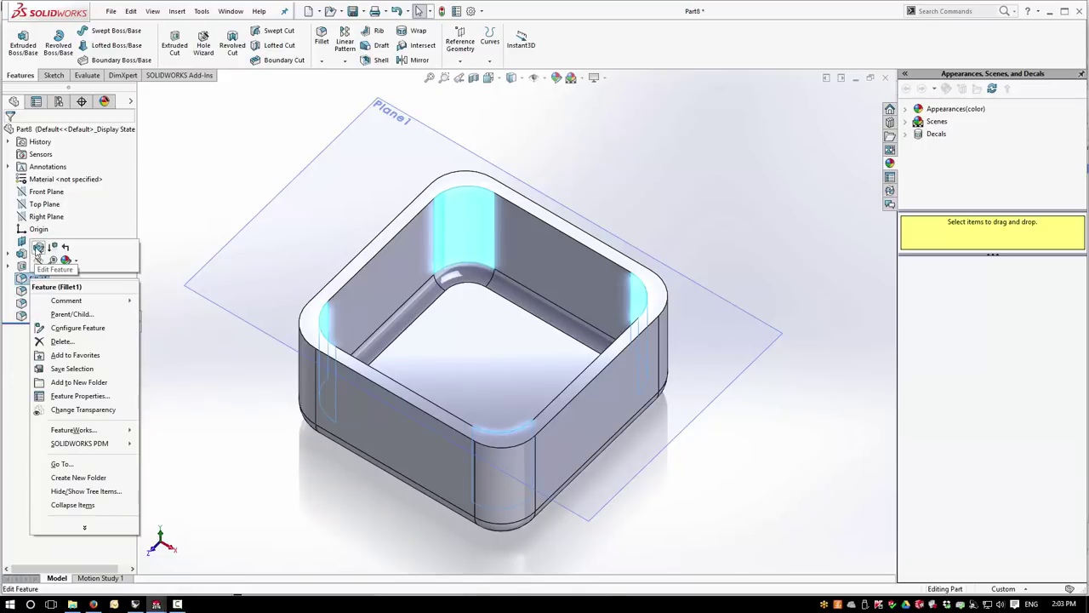
left_click(38, 248)
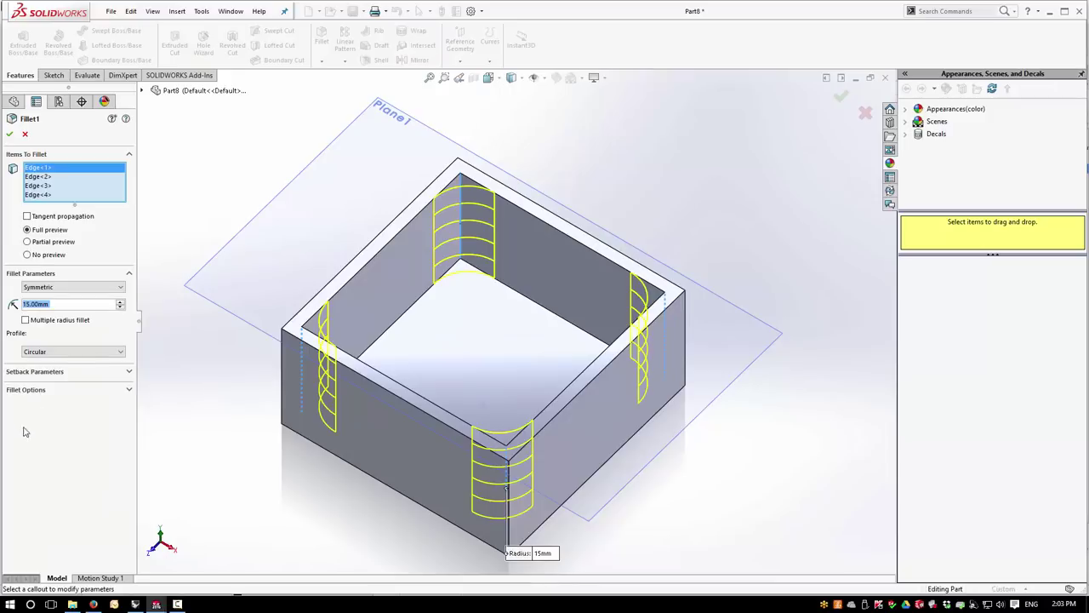
type("10")
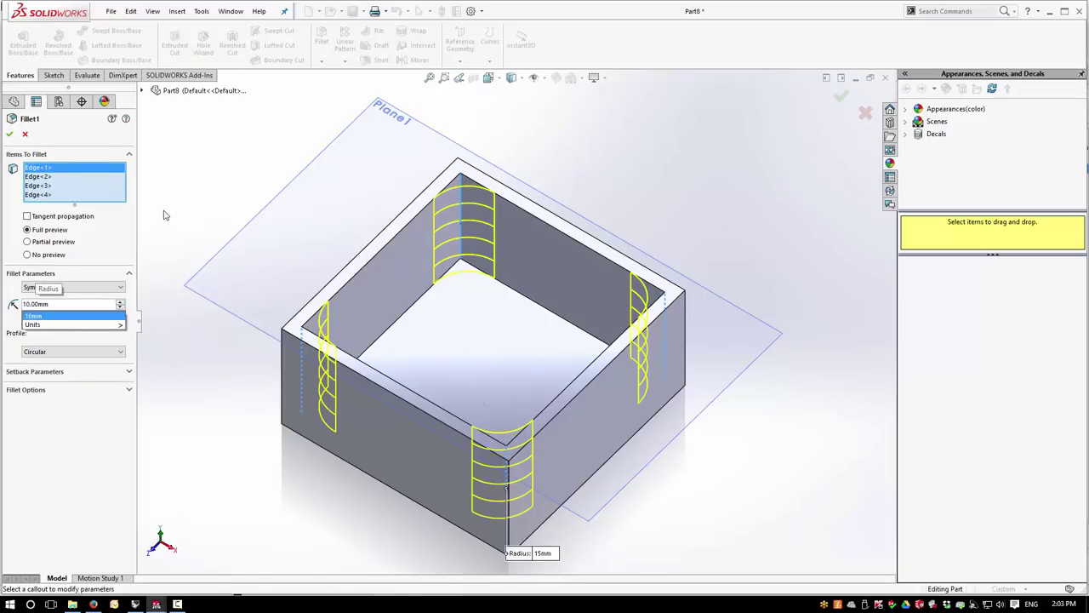
left_click(9, 135)
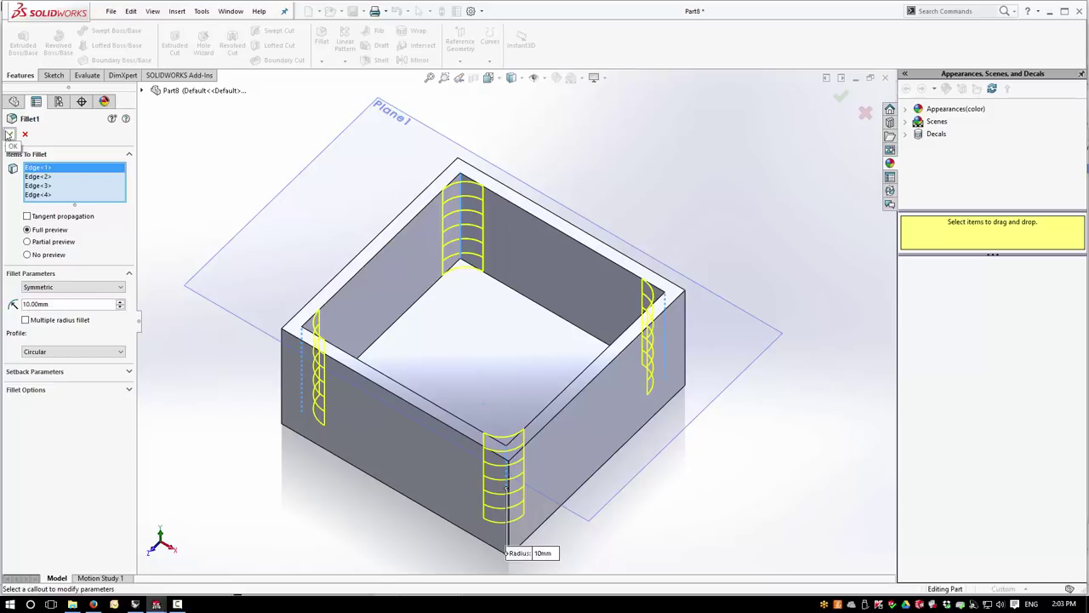
left_click(10, 134)
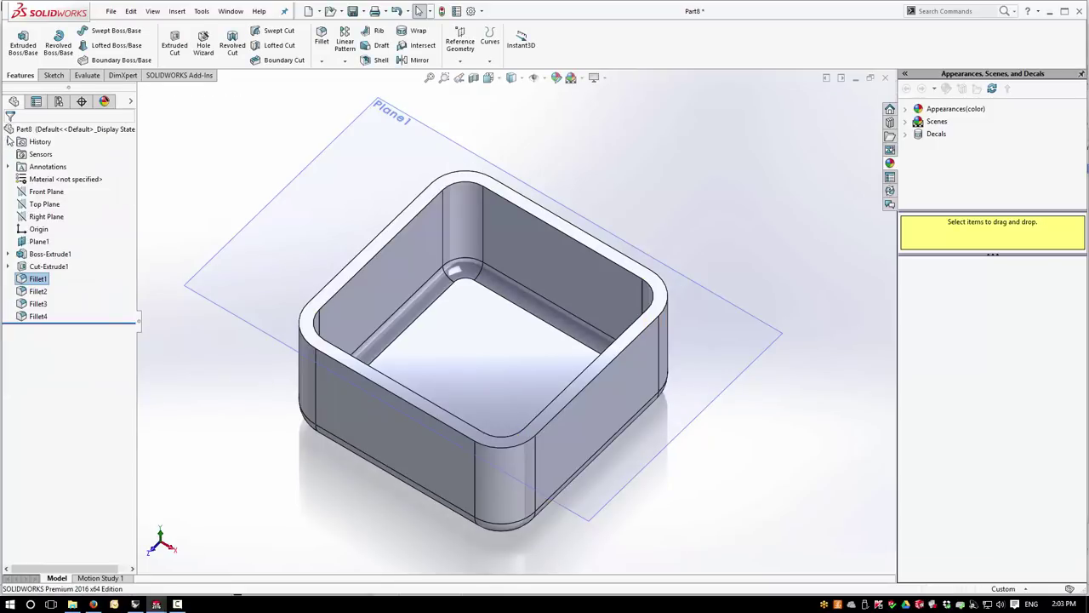
mouse_move(360, 377)
middle_mouse_down()
mouse_move(355, 316)
mouse_move(356, 368)
middle_mouse_up()
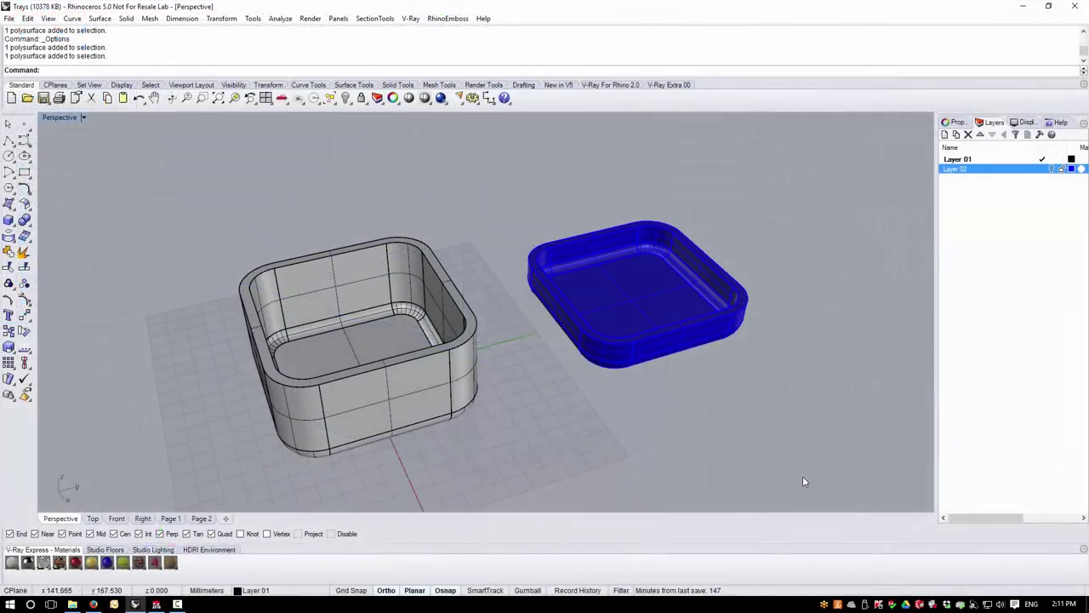
Step: Show all four viewports and rotate both trays 90 degrees clockwise about the origin in the Right view
mouse_move(802, 481)
right_mouse_down()
mouse_move(794, 470)
mouse_move(783, 476)
right_mouse_up()
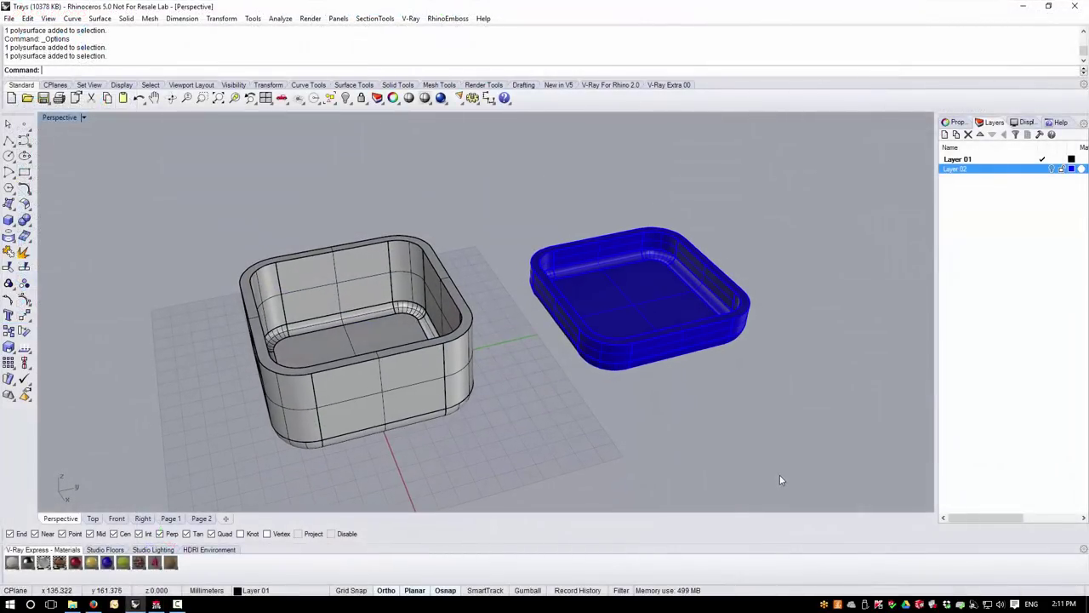
double_click(61, 118)
scroll(667, 403, "down", 1)
left_click_drag(651, 379, 778, 457)
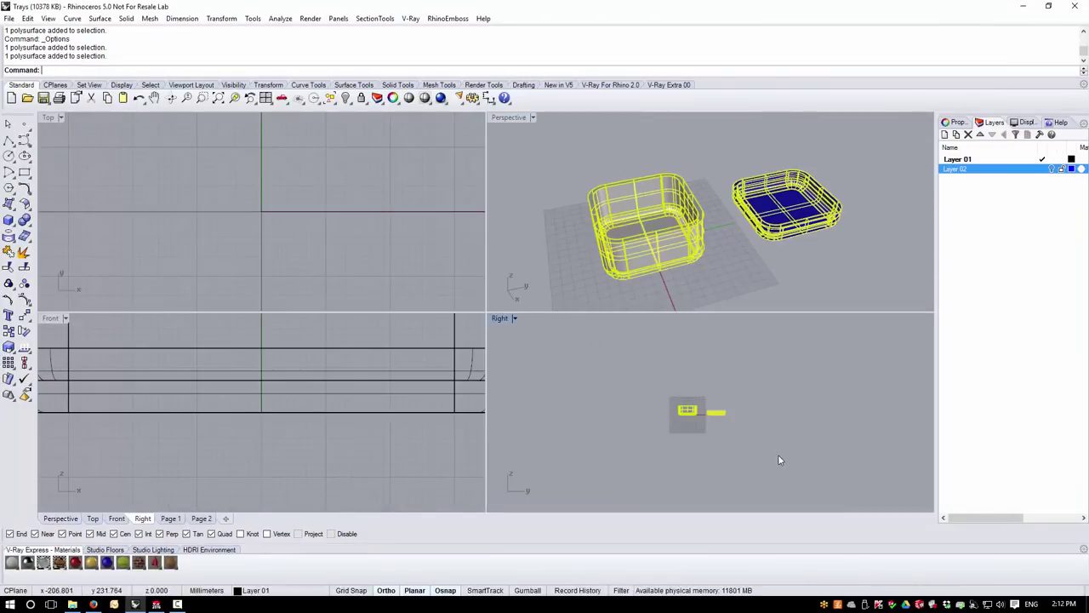
left_click(227, 20)
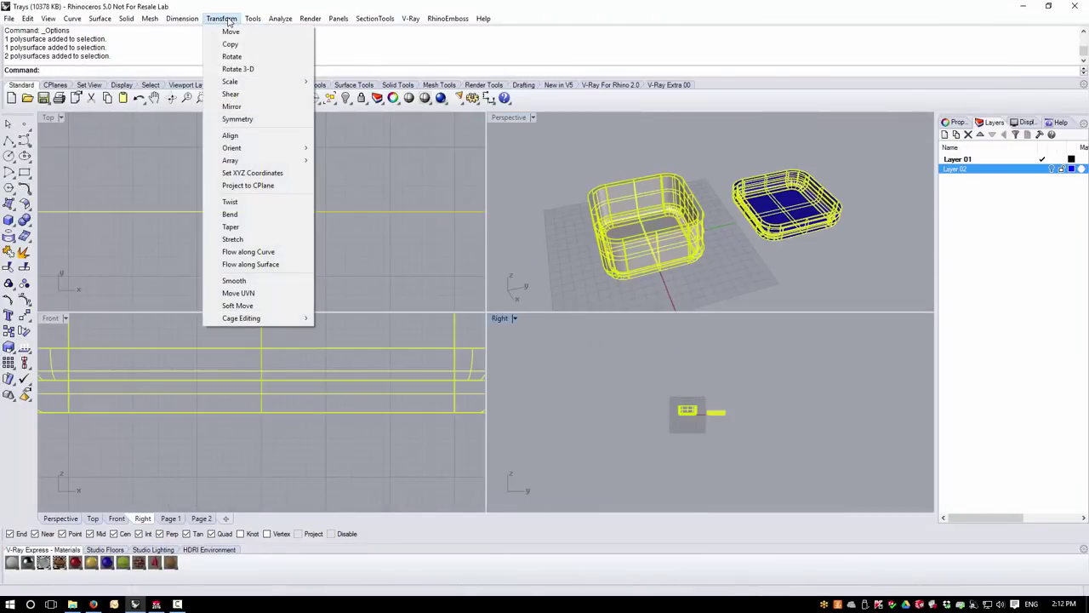
left_click(231, 56)
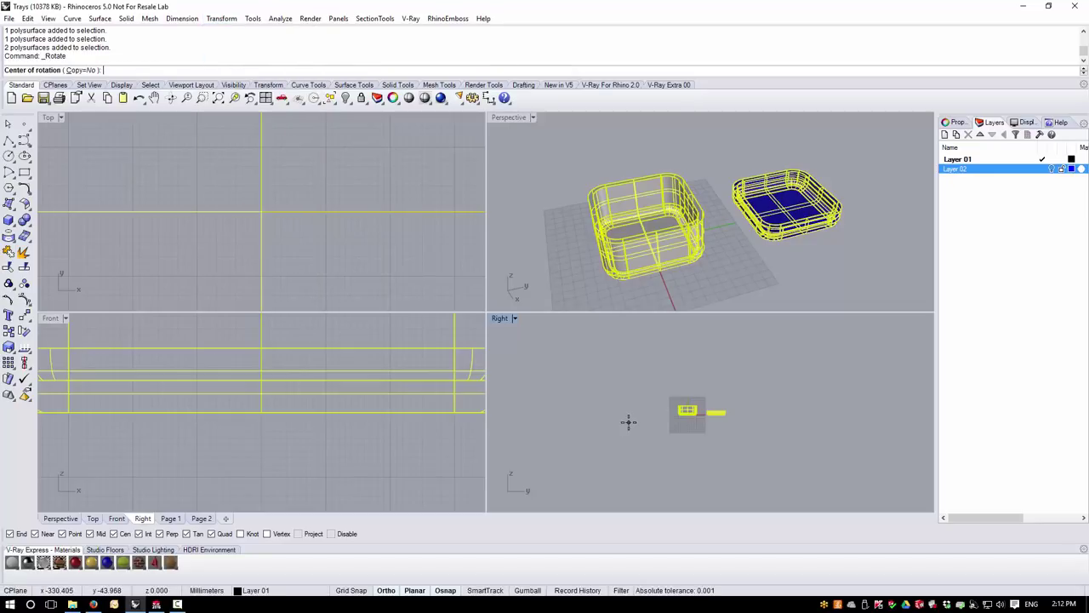
type("0")
key("Return")
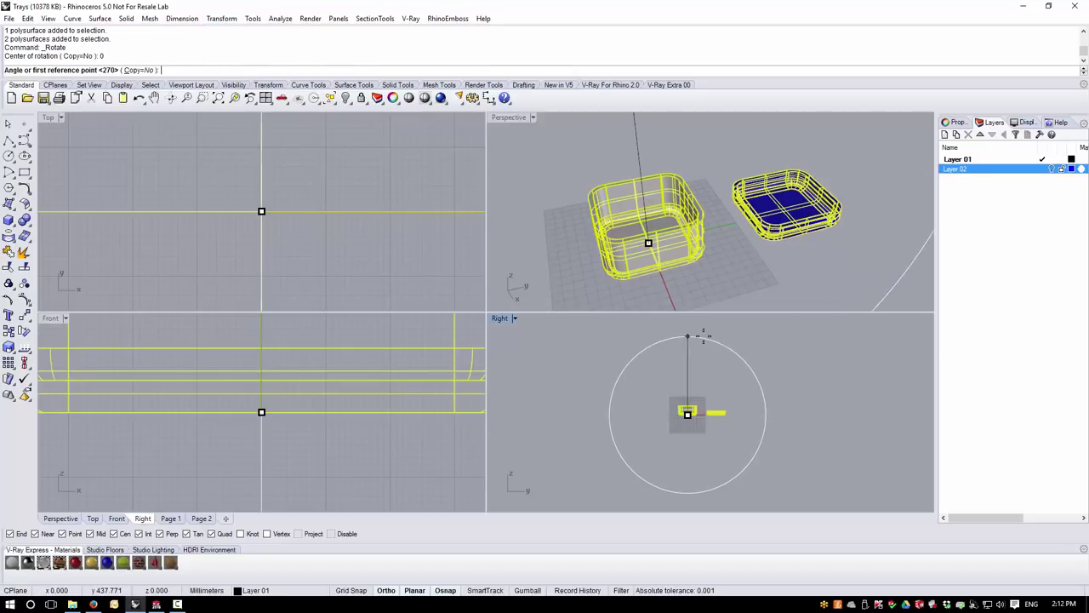
left_click(687, 337)
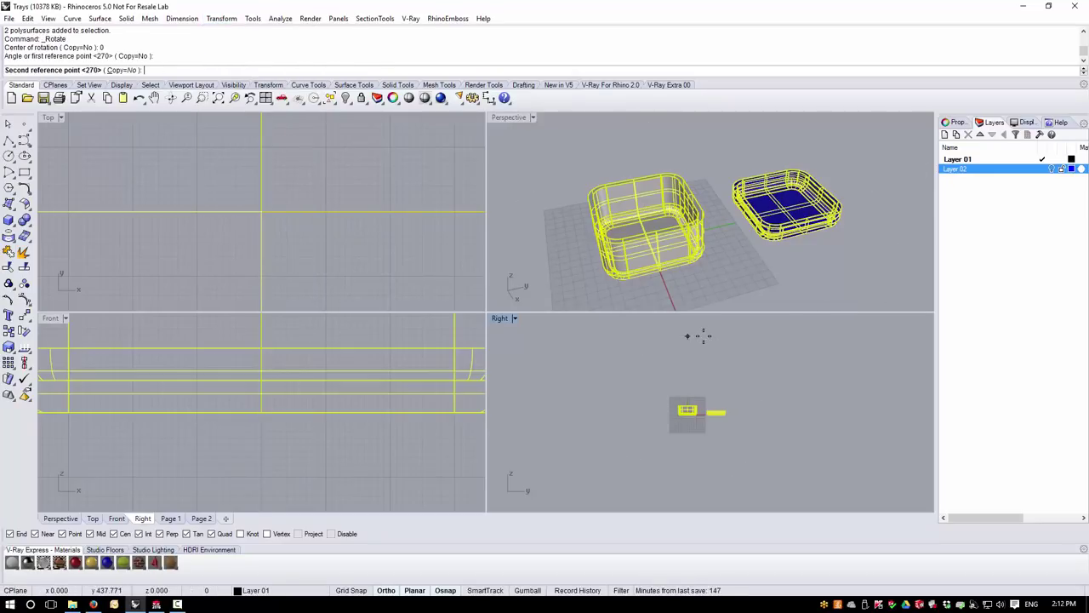
left_click(837, 467)
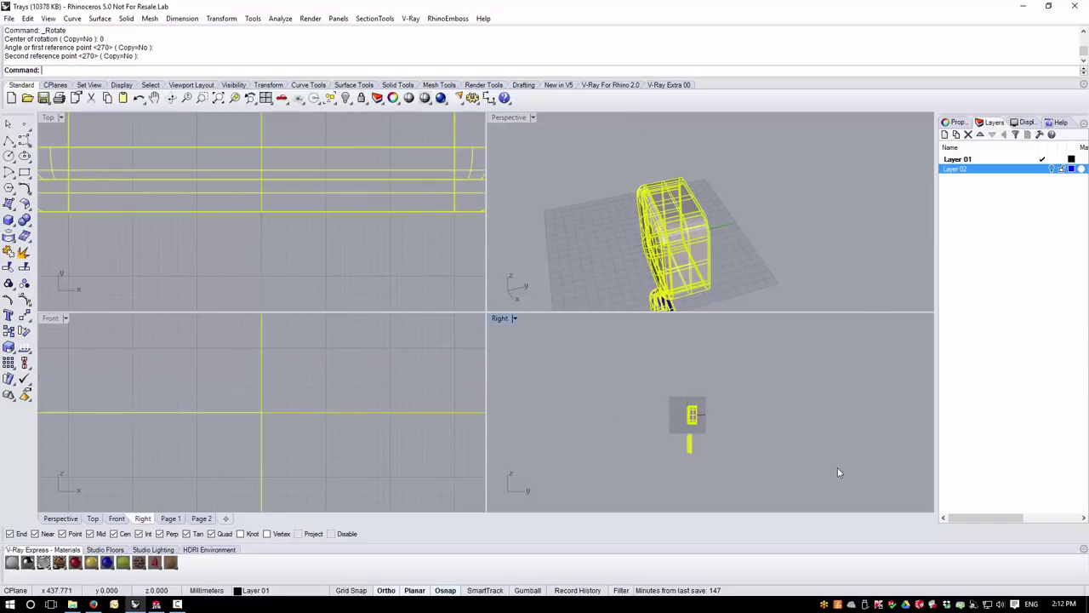
left_click(787, 436)
Step: Export both trays as an IGES file named Trays in the 08 Solid Works Interoperability folder, using the SolidWorks solids type
right_click_drag(715, 213, 671, 153)
scroll(703, 165, "down", 4)
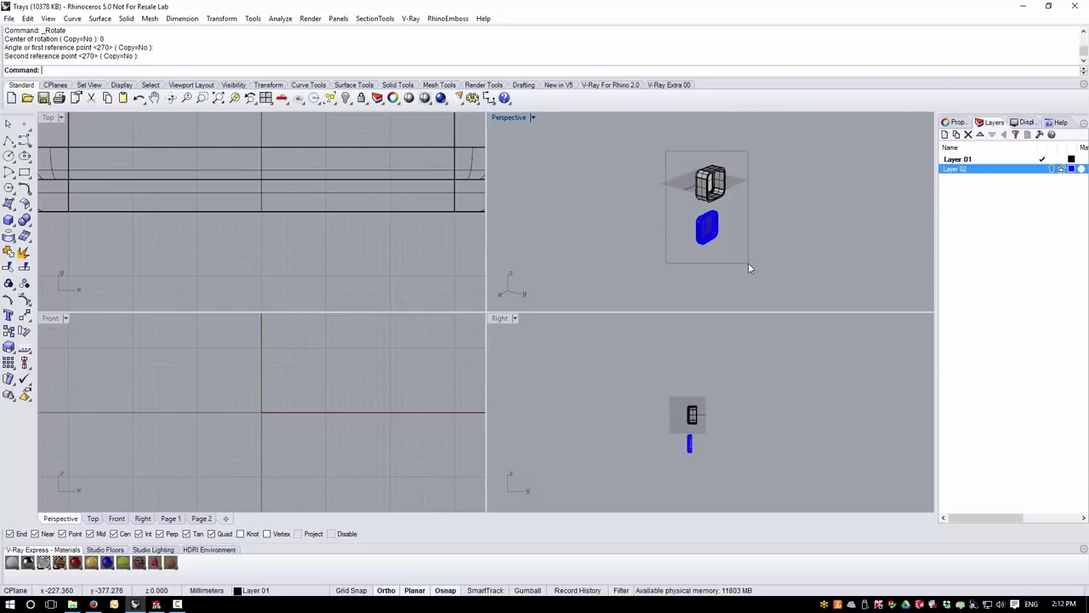
key("ctrl+a")
left_click(9, 18)
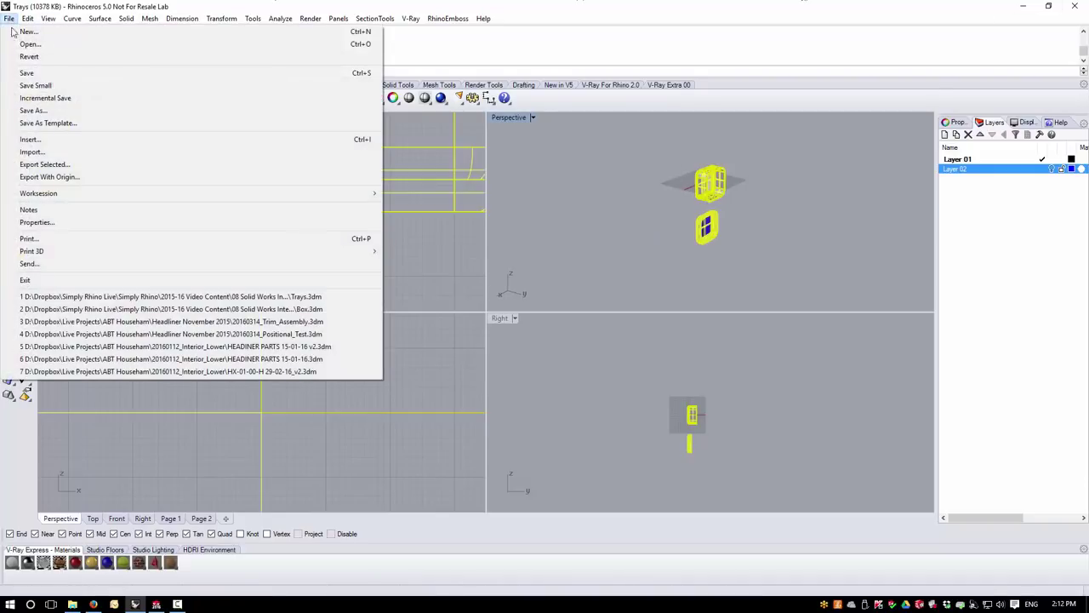
left_click(43, 163)
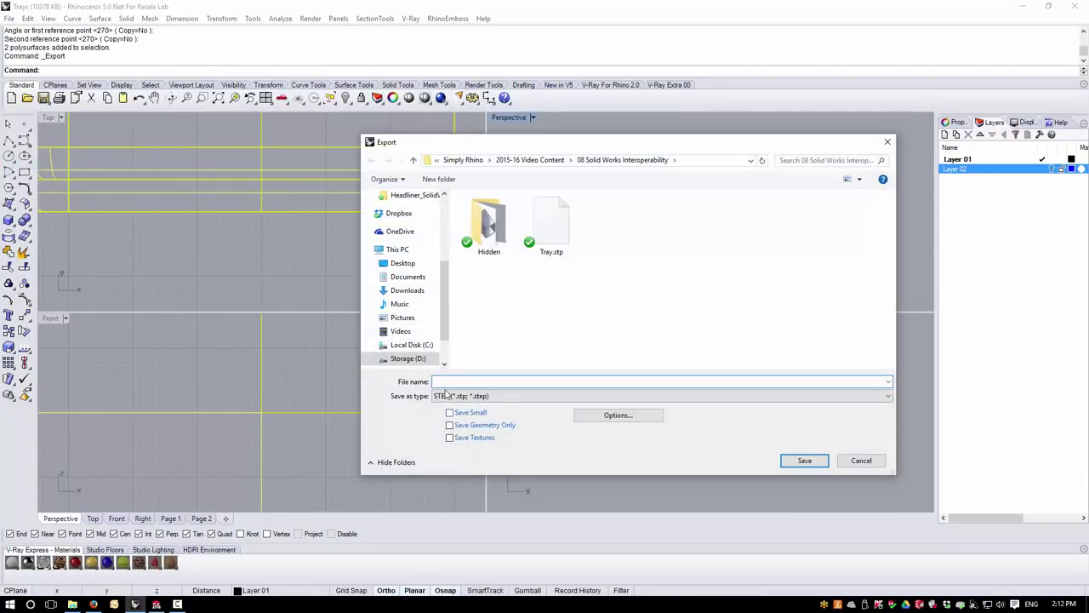
left_click(446, 397)
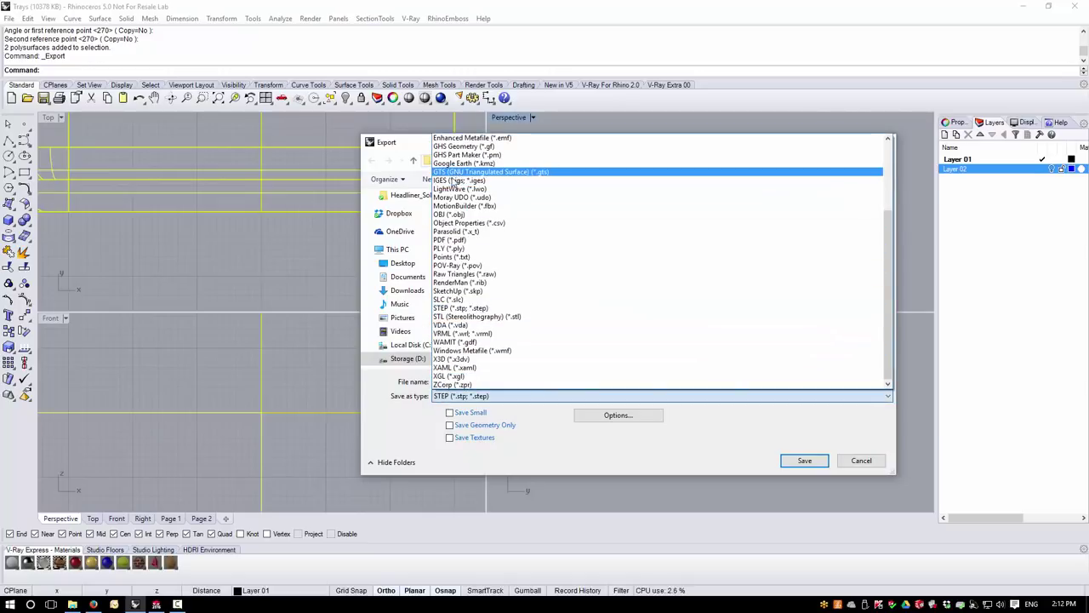
left_click(463, 179)
left_click(451, 382)
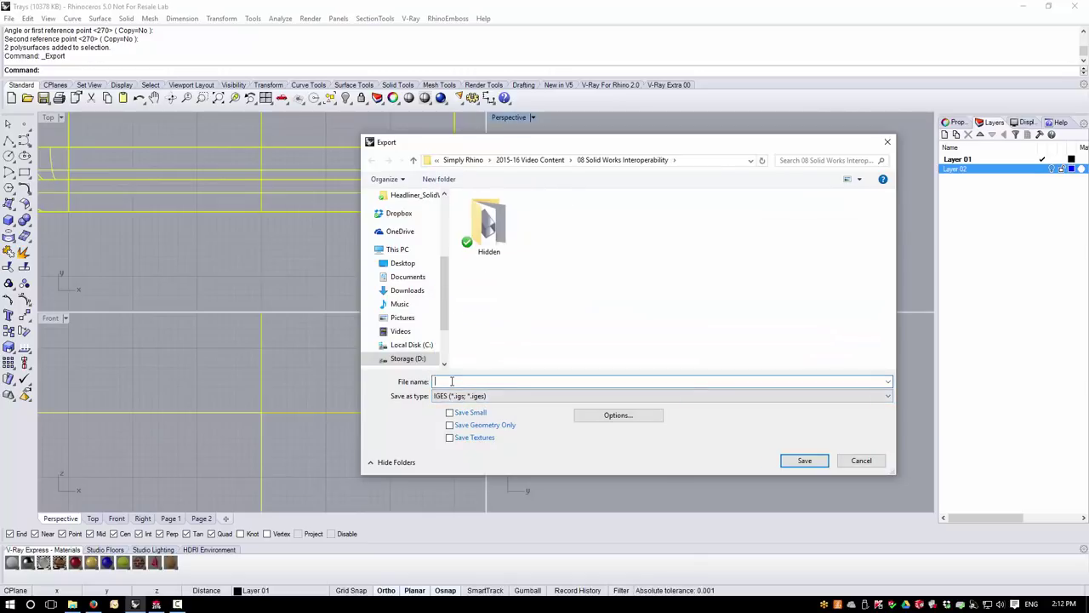
type("Trays")
left_click(804, 461)
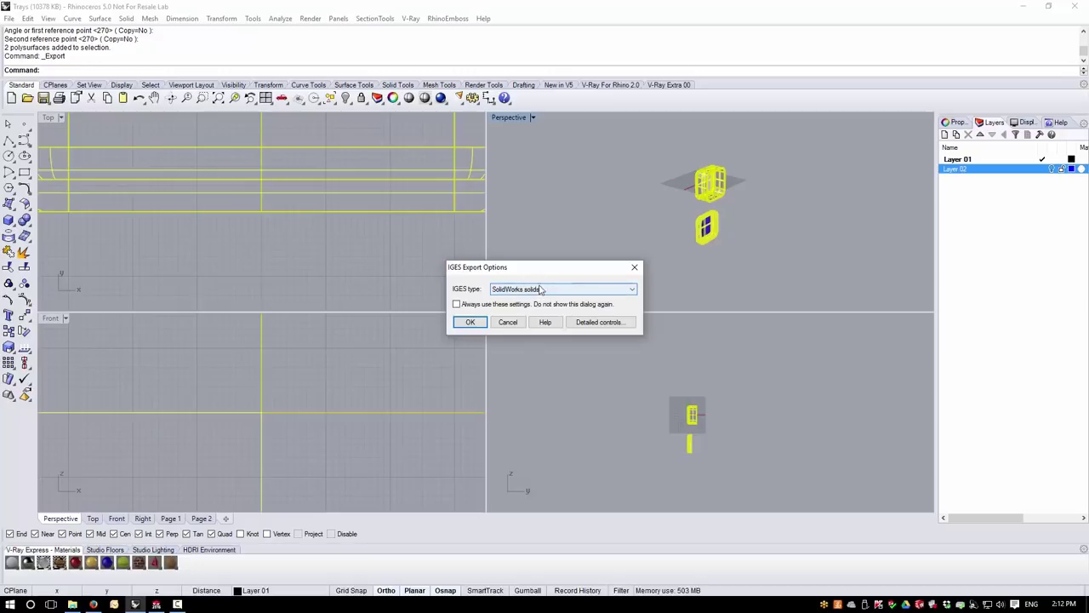
left_click(471, 322)
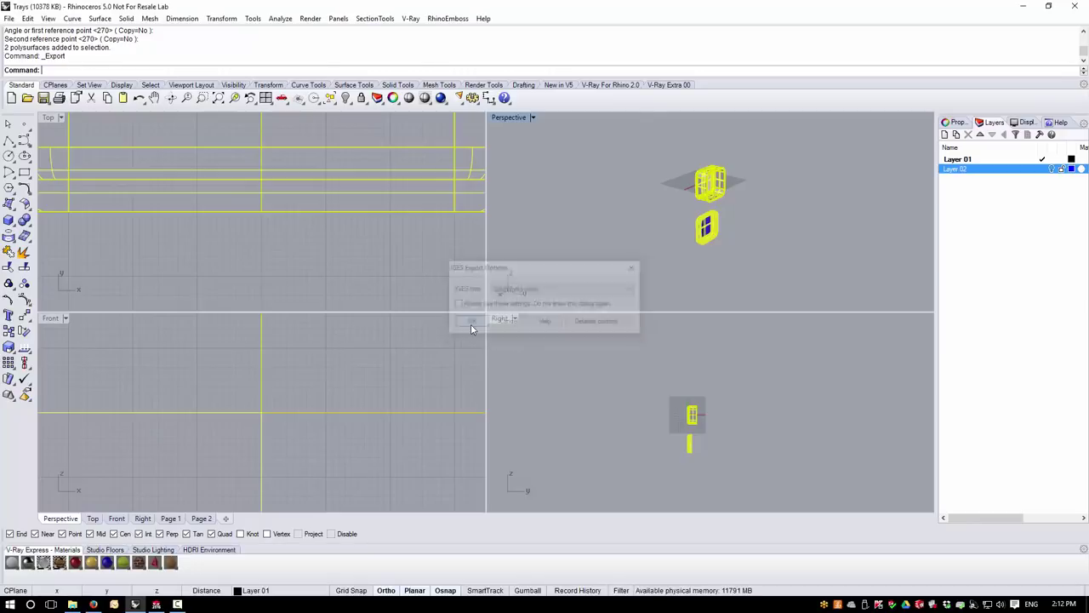
Step: Switch to SOLIDWORKS and open Trays.igs from the 08 Solid Works Interoperability folder
left_click(156, 604)
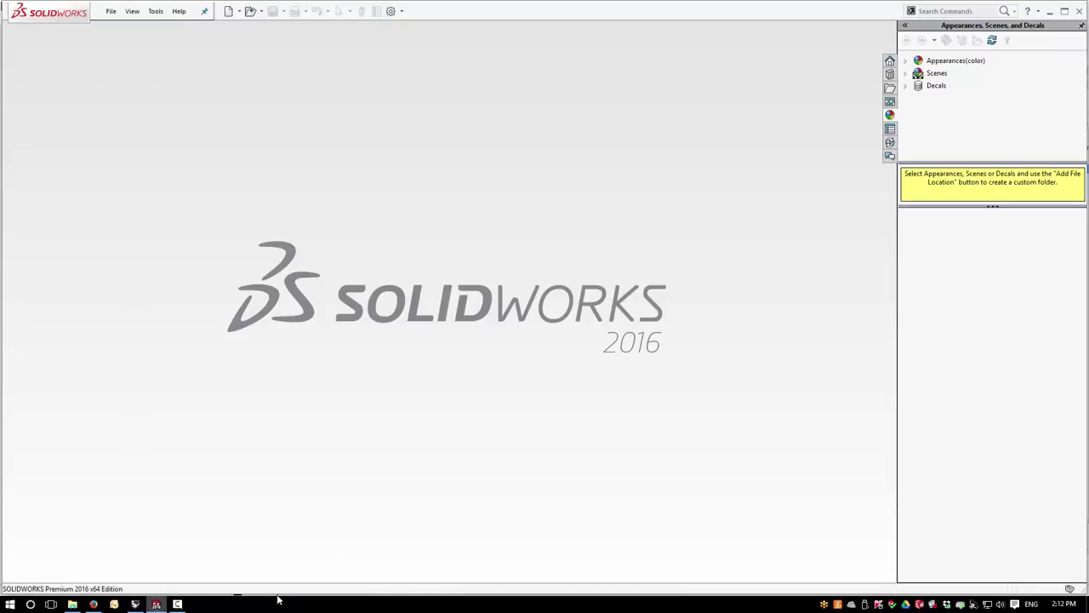
left_click(110, 11)
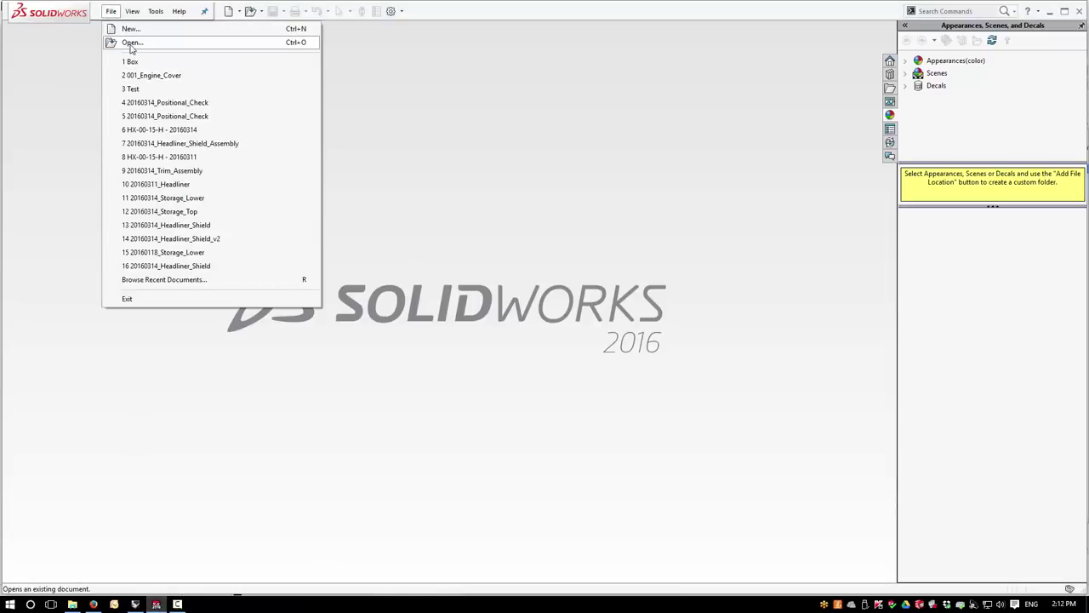
left_click(131, 42)
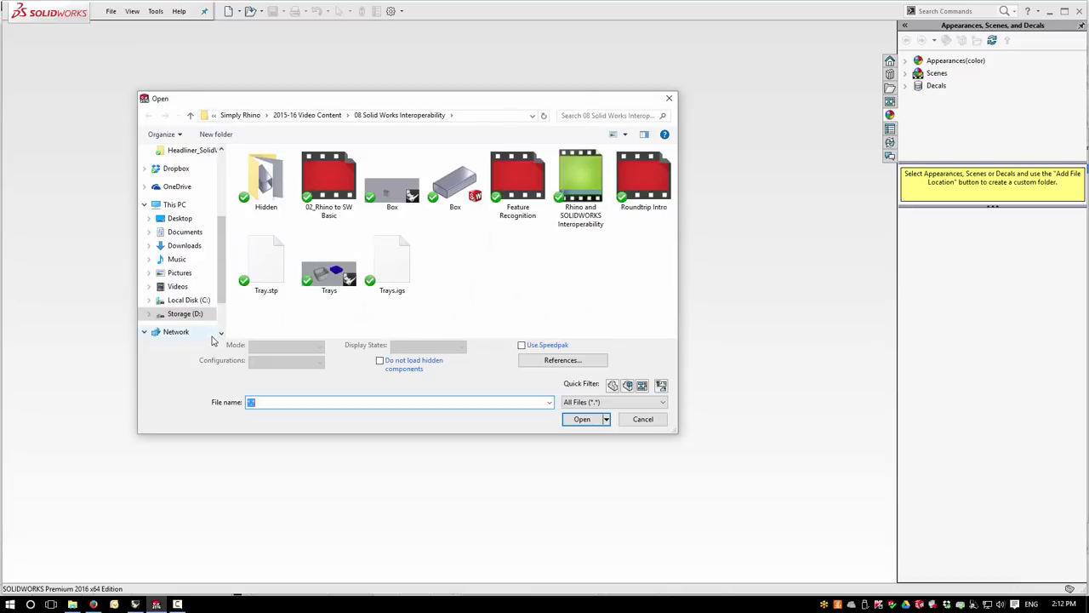
left_click(392, 265)
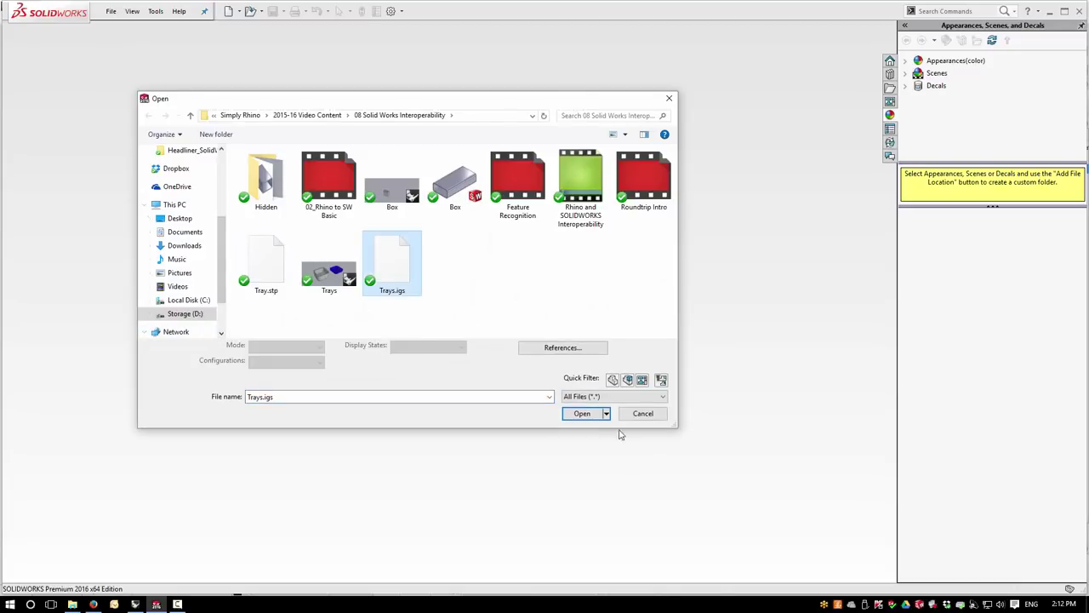
left_click(582, 417)
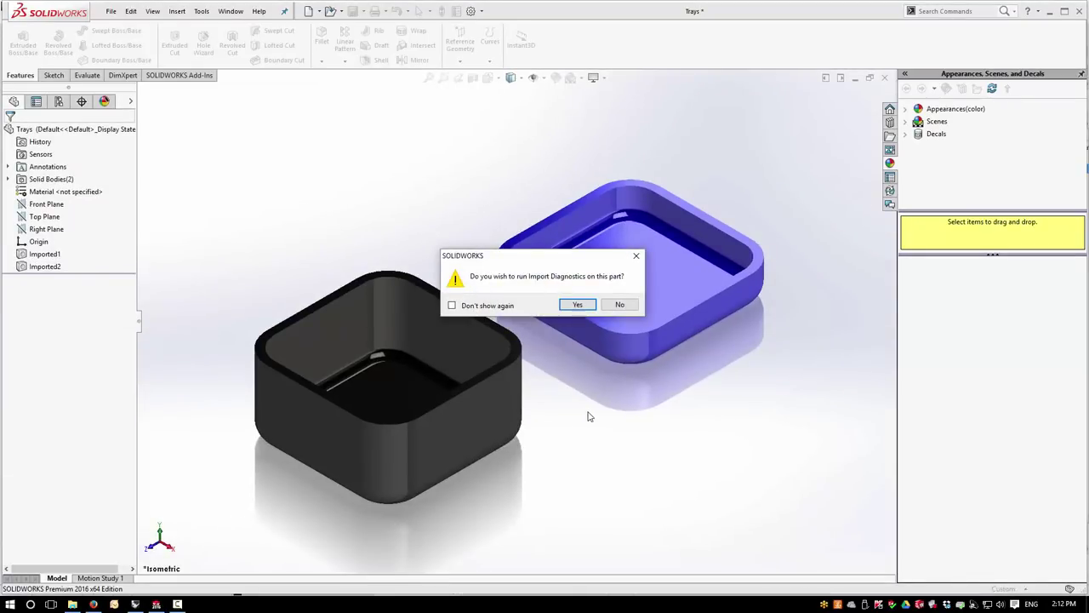
Step: Run Import Diagnostics on the imported trays, accept the check, and decline feature recognition
left_click(580, 305)
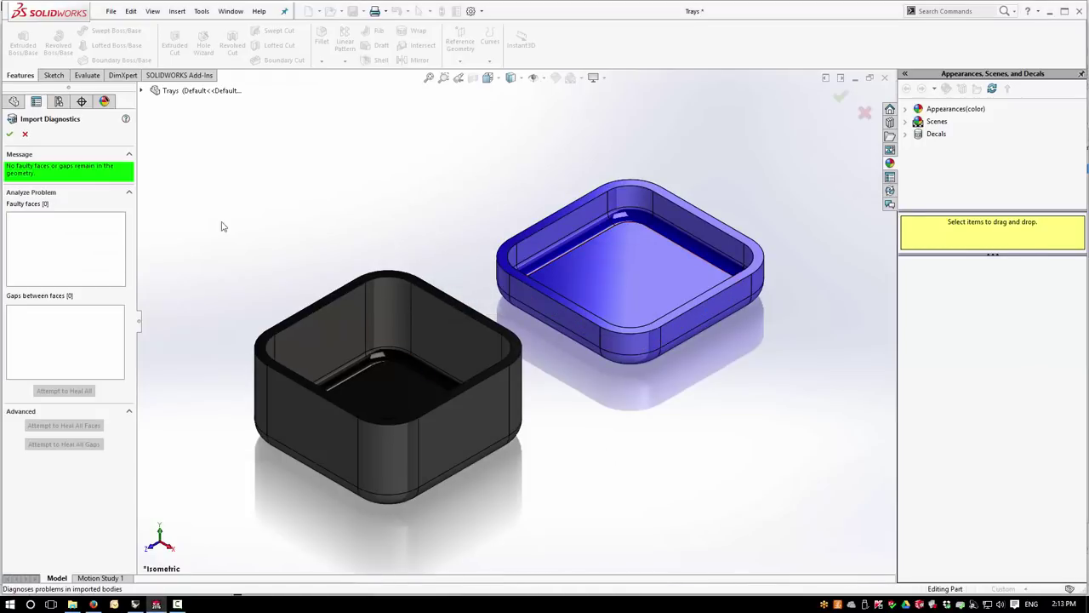
left_click(10, 133)
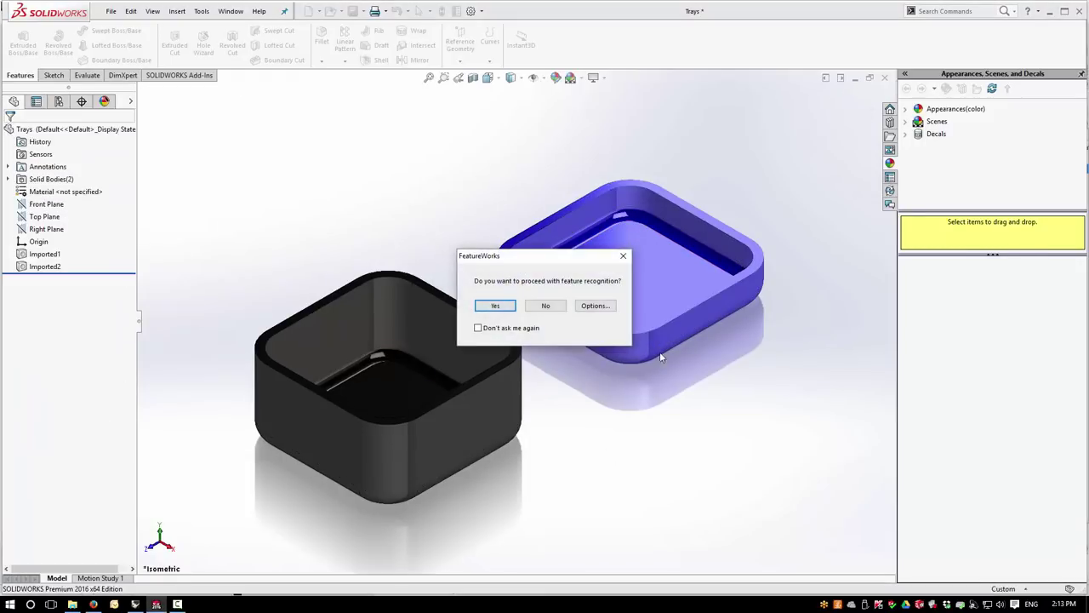
left_click(546, 306)
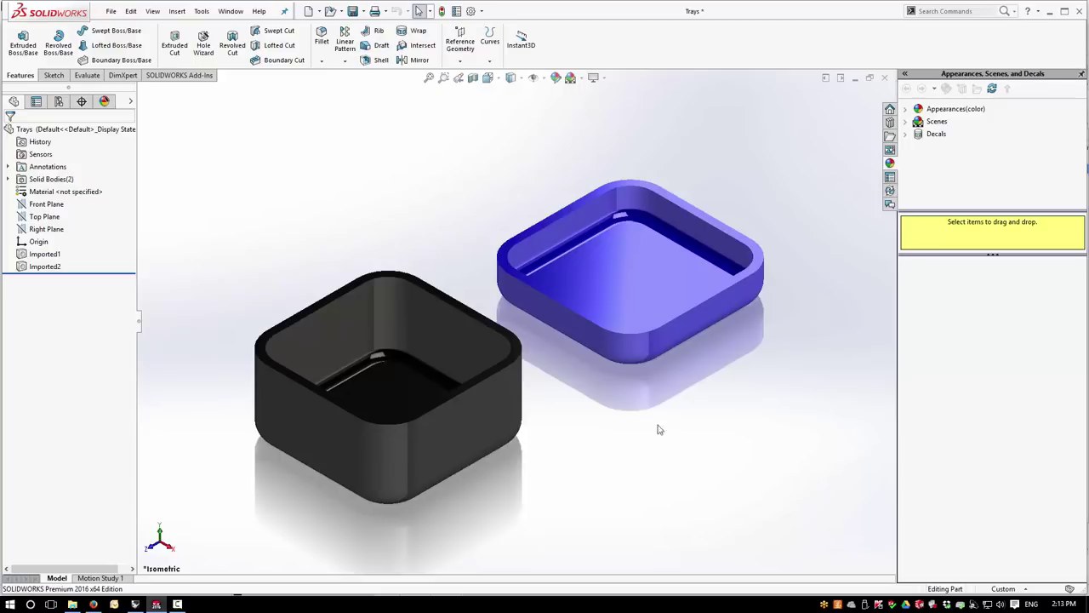
Step: Examine the two imported tray bodies by selecting each imported feature and viewing the model from several angles
mouse_move(664, 494)
middle_mouse_down()
mouse_move(656, 474)
mouse_move(653, 497)
middle_mouse_up()
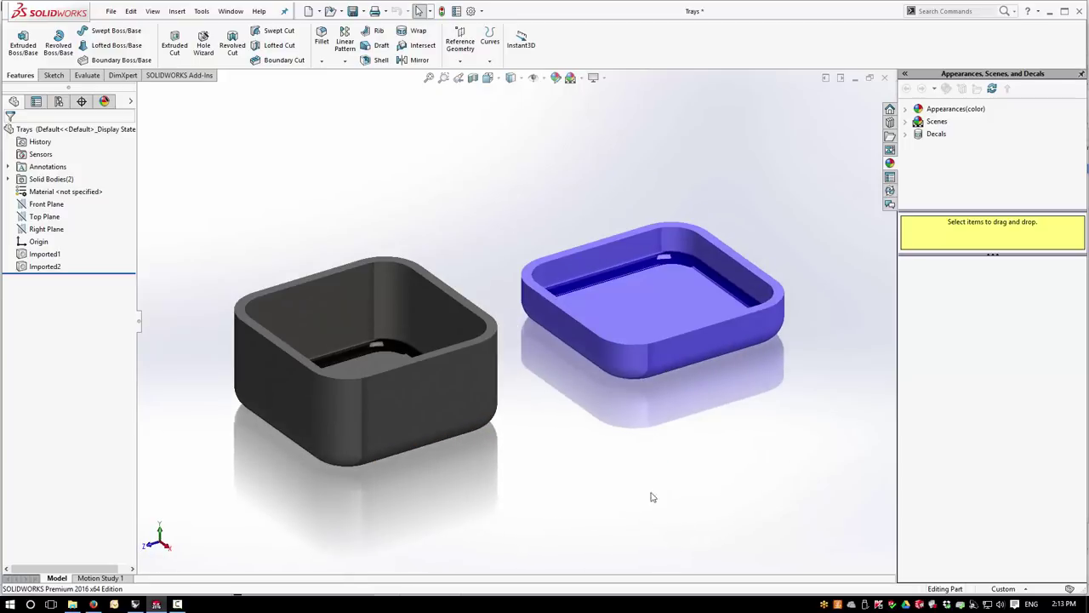
left_click(45, 255)
left_click(45, 267)
left_click(38, 254)
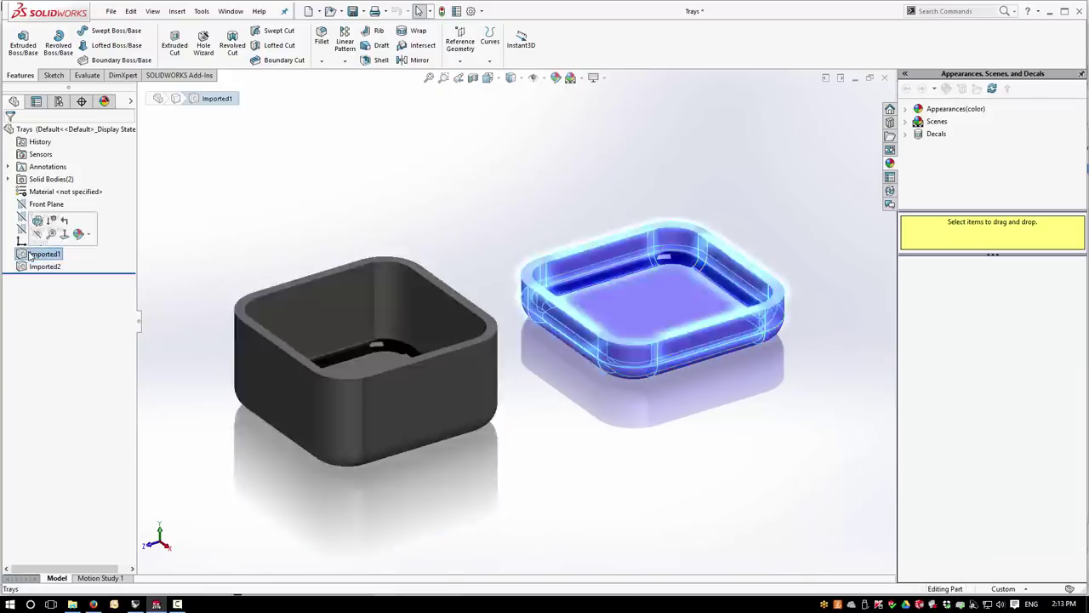
left_click(42, 267)
left_click(289, 221)
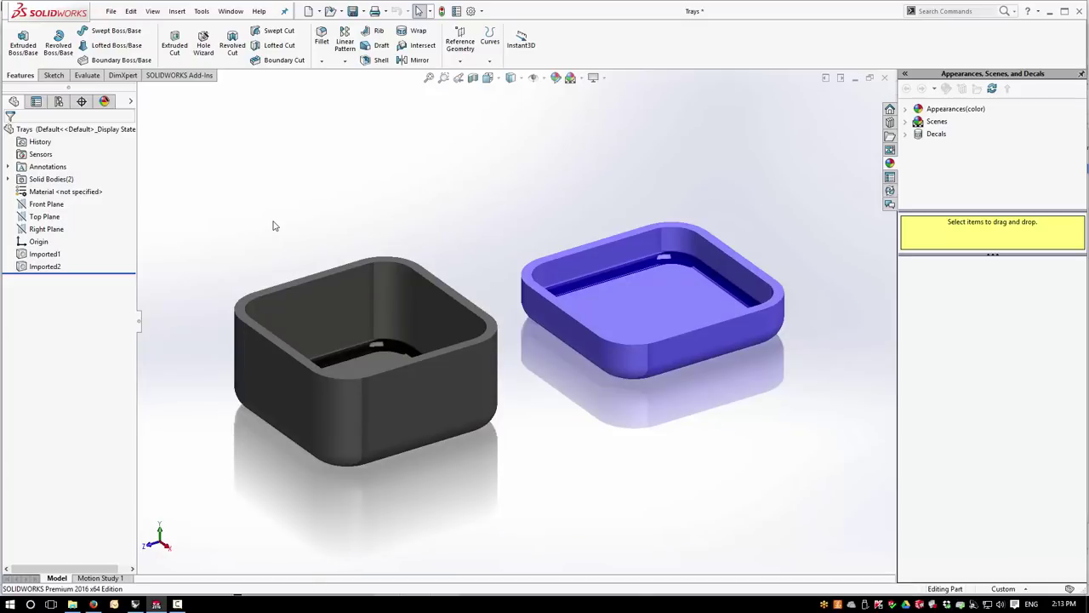
middle_click_drag(576, 512, 698, 418)
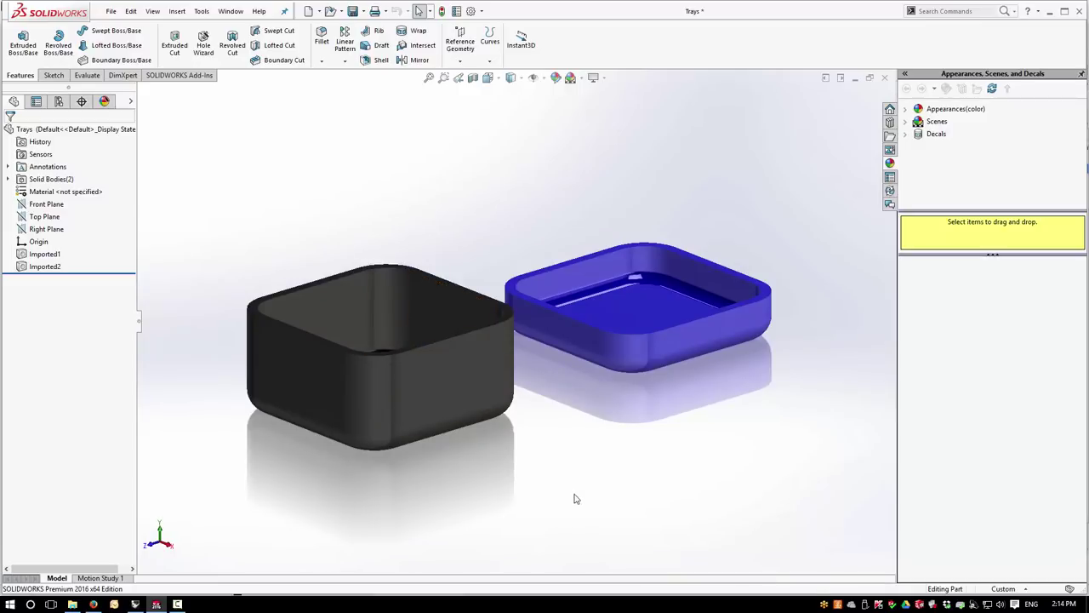
mouse_move(578, 490)
middle_mouse_down()
mouse_move(569, 414)
mouse_move(569, 506)
middle_mouse_up()
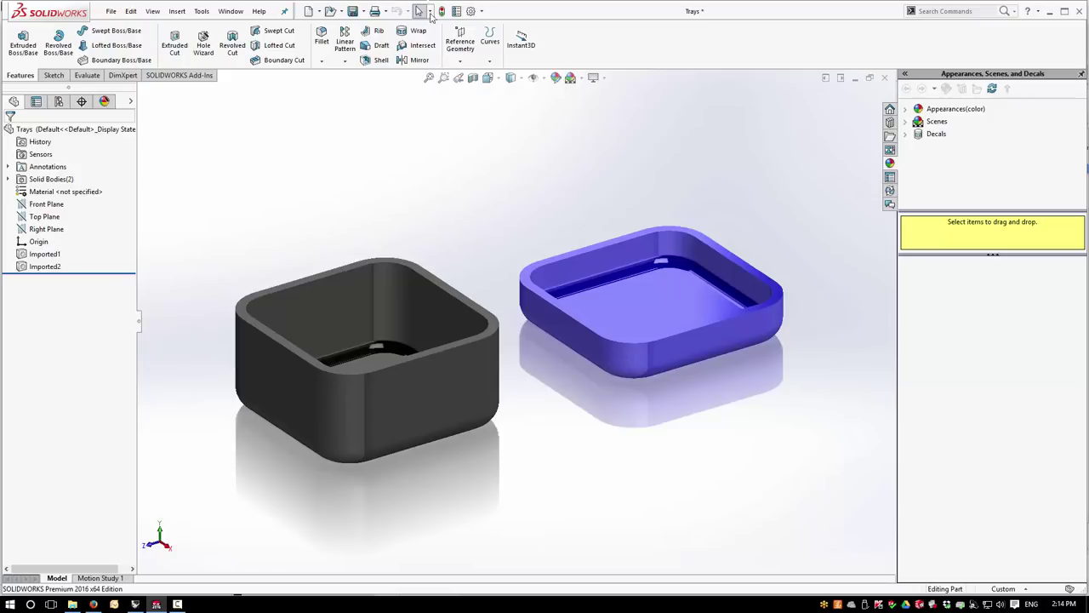
Step: Remove the black and blue color appearances from the two trays
left_click(104, 101)
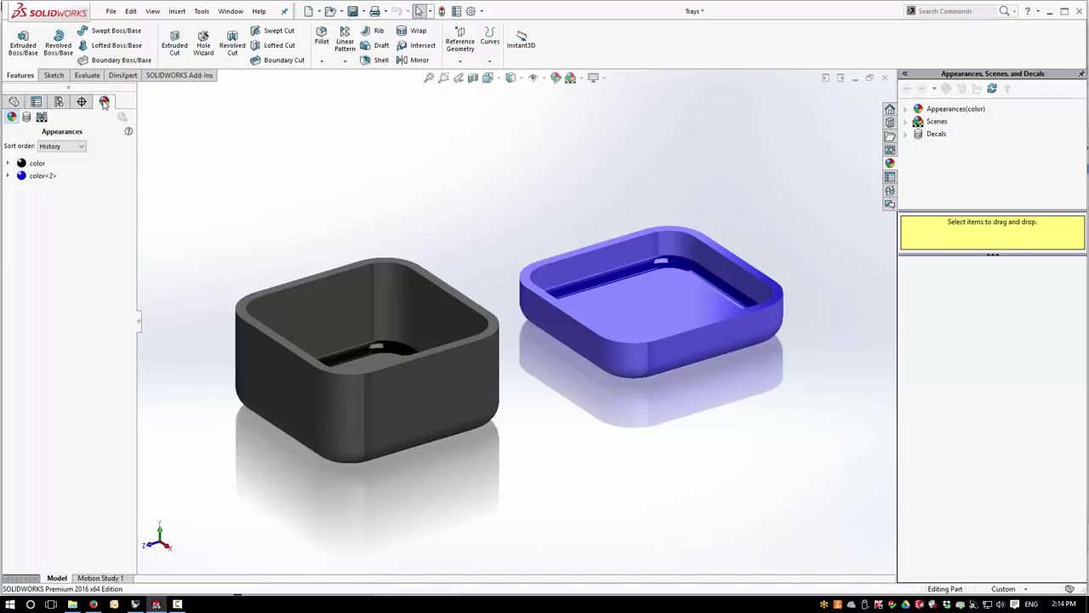
right_click(38, 164)
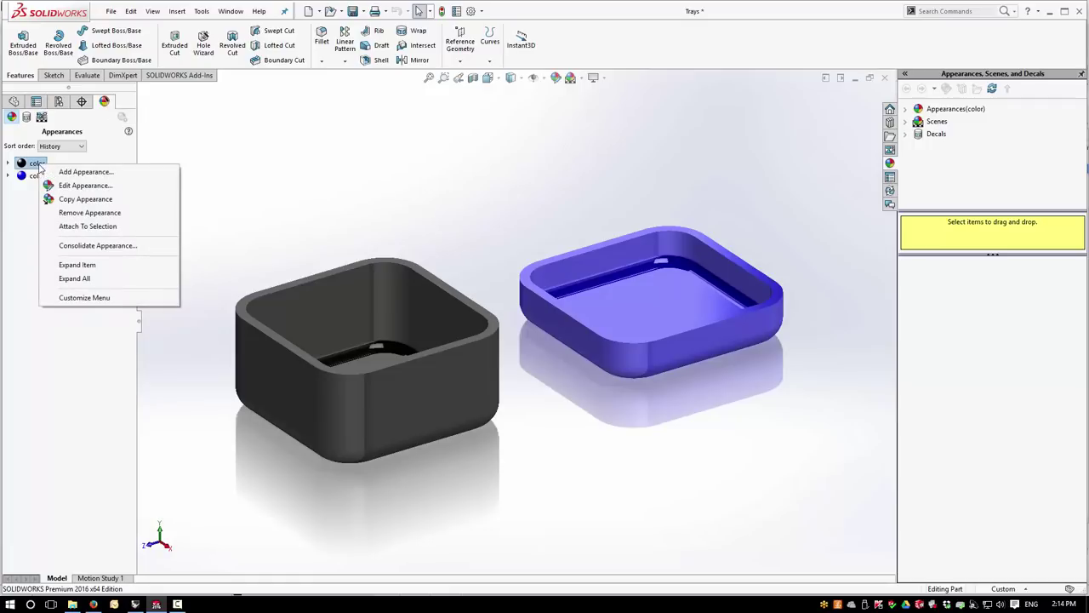
left_click(84, 212)
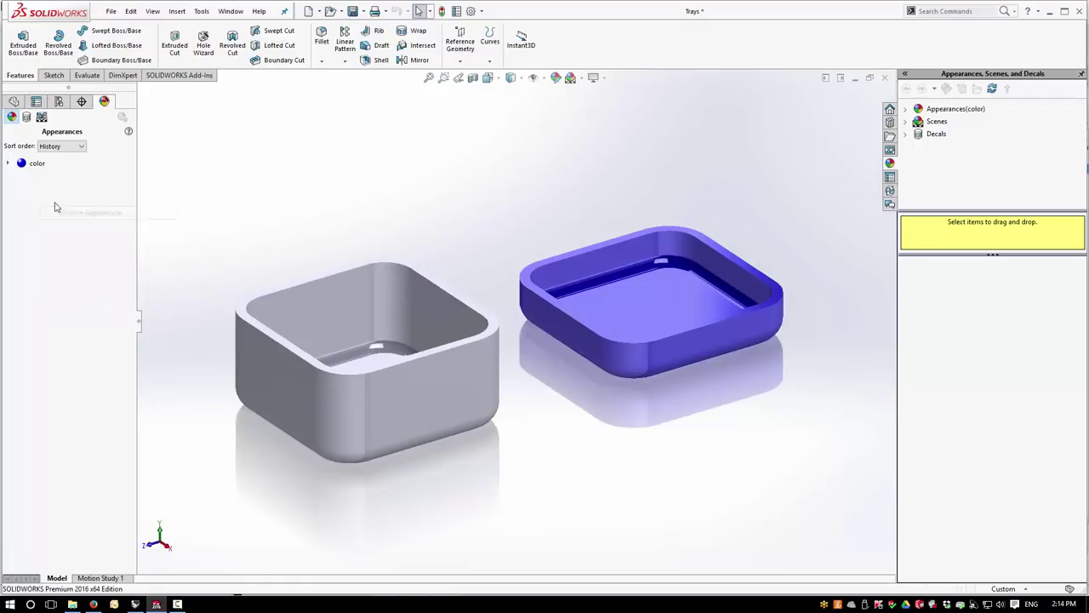
right_click(38, 164)
left_click(117, 214)
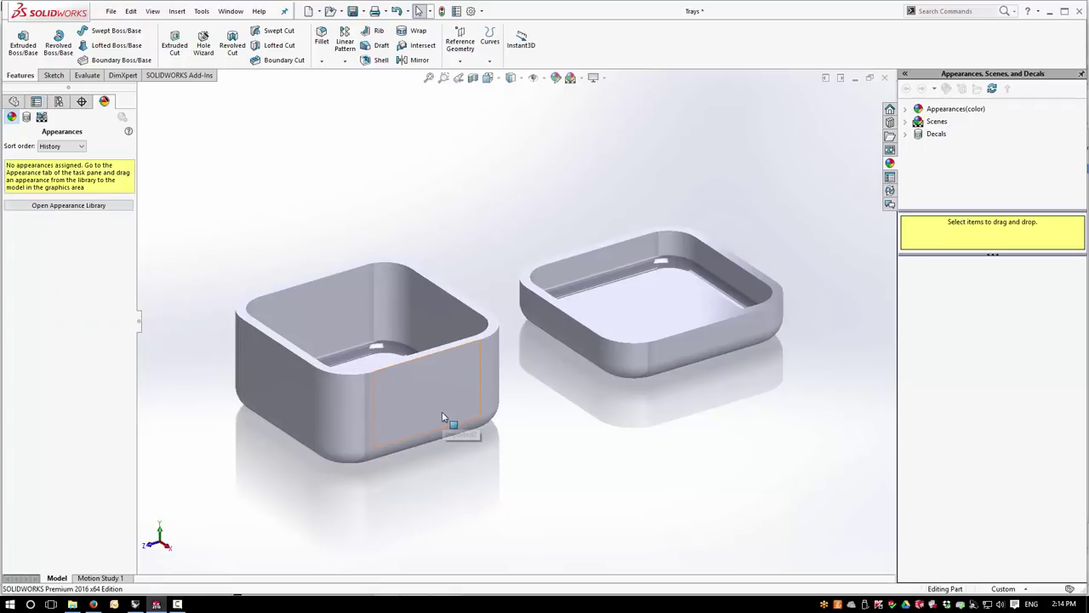
Step: Return to the feature tree and display the trays as shaded with edges
left_click(14, 101)
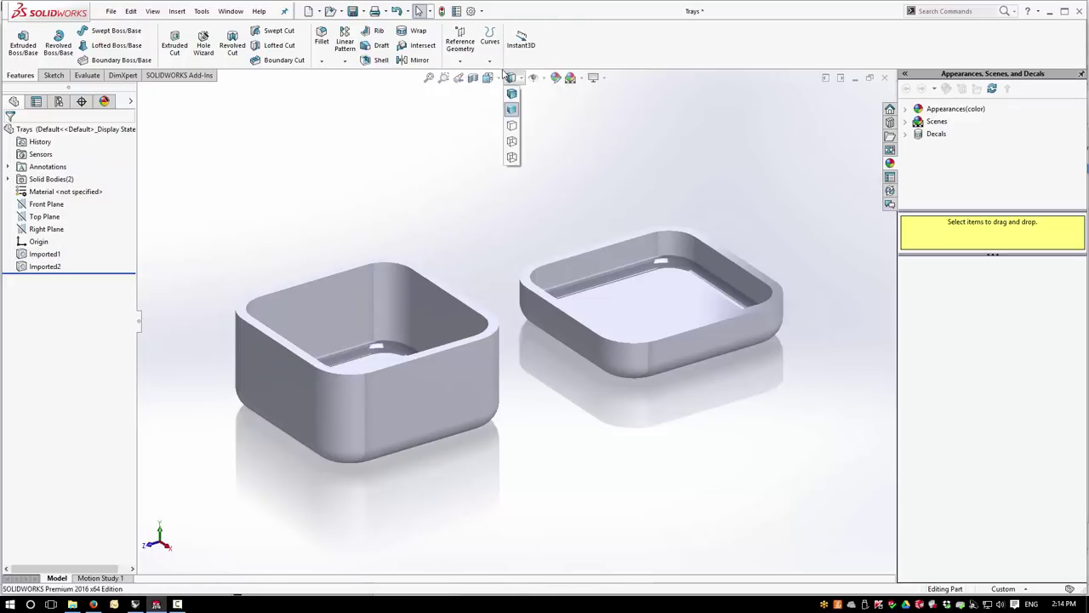
left_click(511, 94)
middle_click_drag(625, 486, 624, 472)
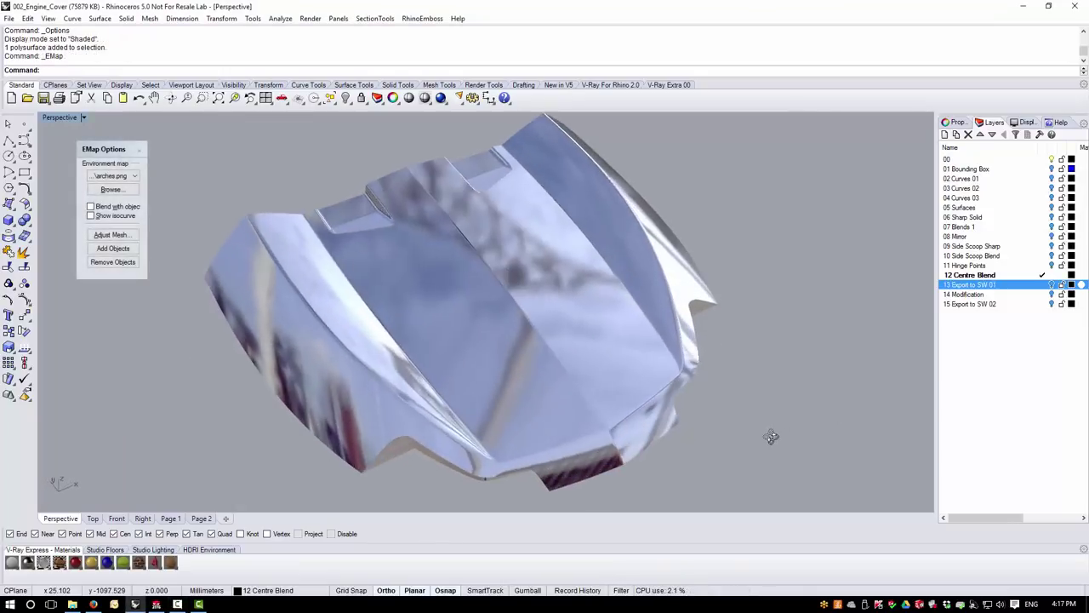
Step: Examine the engine cover's environment map reflections in Rhino from several angles
right_click_drag(770, 437, 634, 414)
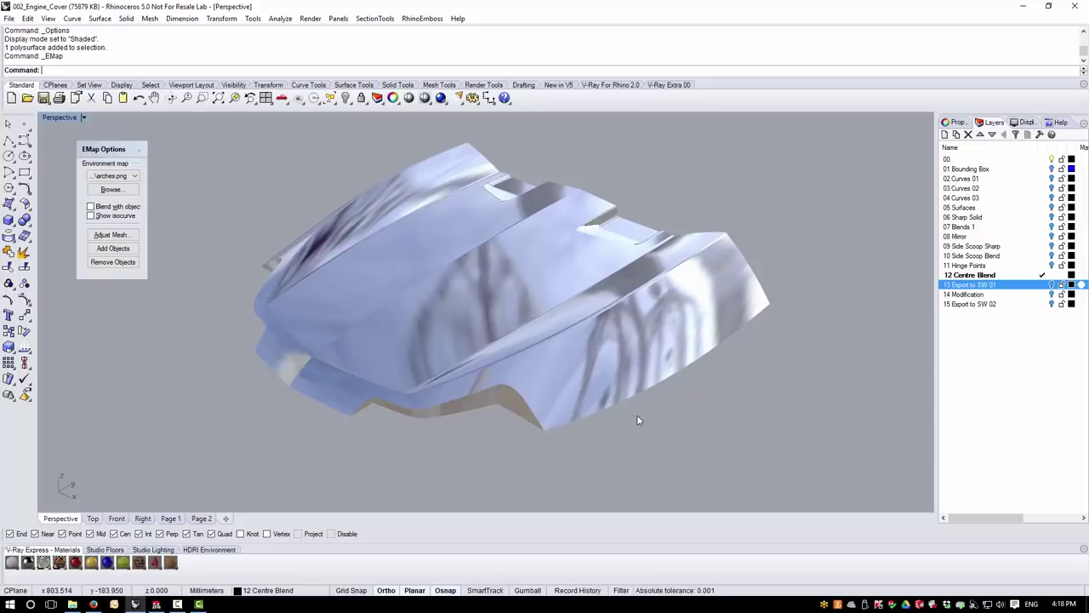
right_click_drag(637, 415, 646, 420)
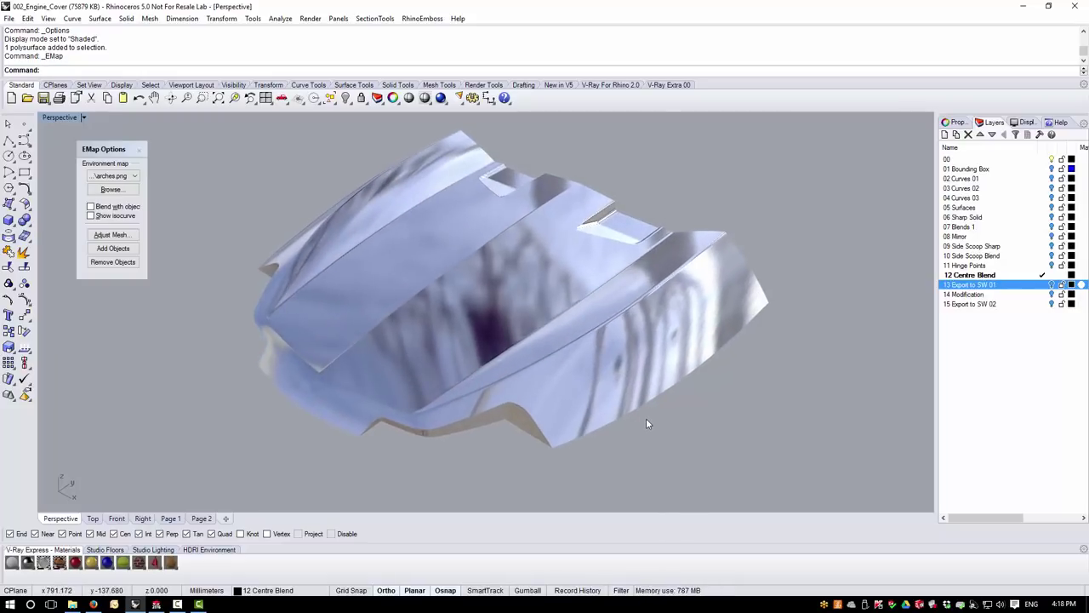
right_click_drag(652, 409, 698, 369)
Step: Show the engine cover in Rendered display and return the Perspective viewport to Shaded display
key("ctrl+alt+r")
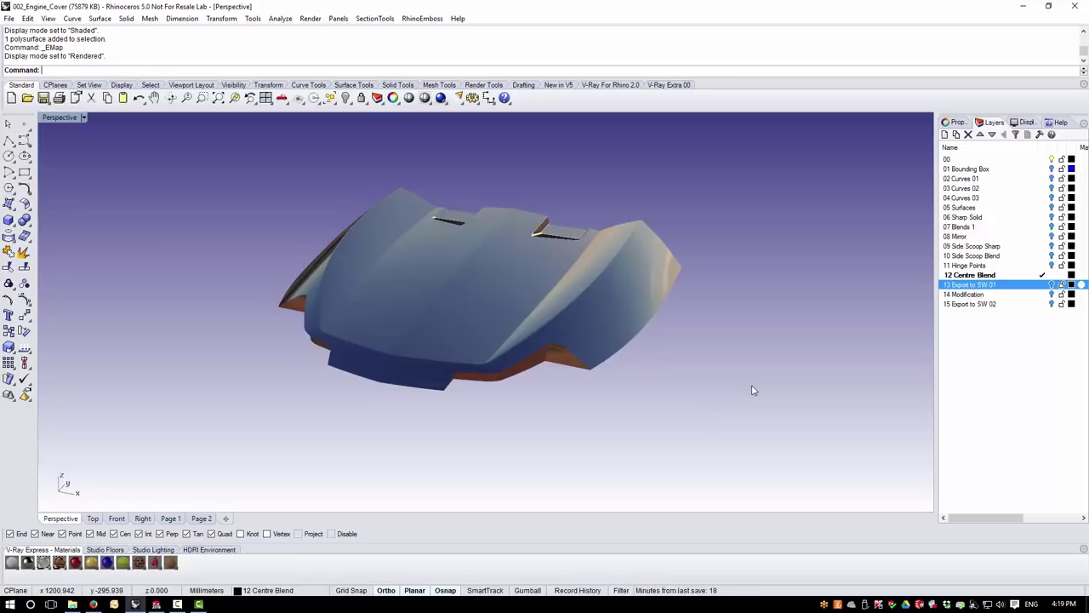
left_click(84, 116)
left_click(86, 159)
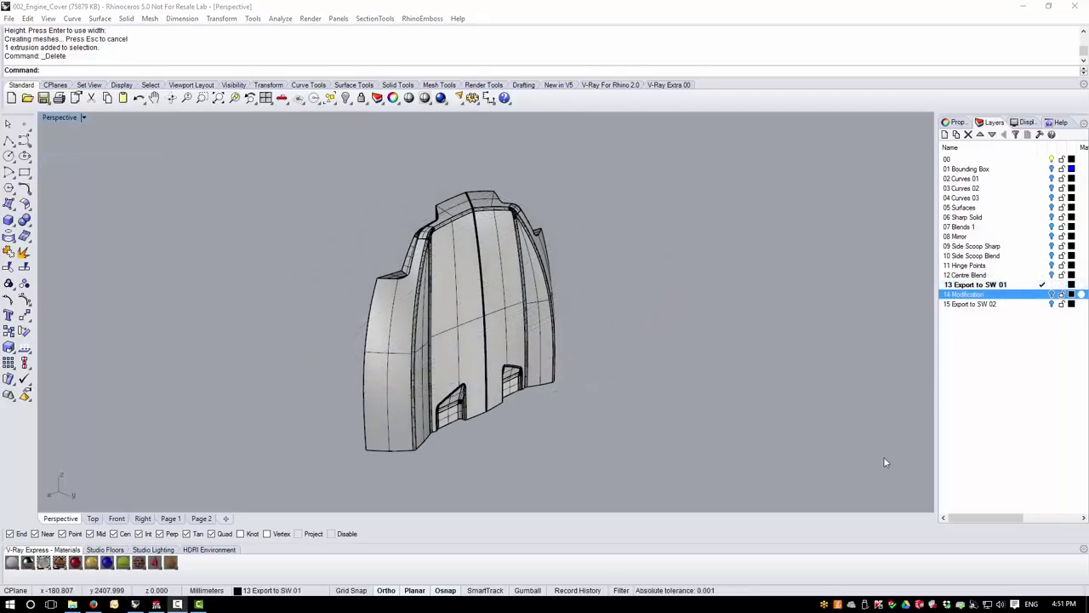
Step: Create a small solid box beside the engine cover on the 13 Export to SW 01 layer
mouse_move(581, 408)
right_mouse_down()
mouse_move(414, 392)
mouse_move(579, 396)
mouse_move(562, 400)
right_mouse_up()
mouse_move(420, 345)
right_mouse_down()
mouse_move(511, 349)
mouse_move(418, 349)
mouse_move(420, 357)
right_mouse_up()
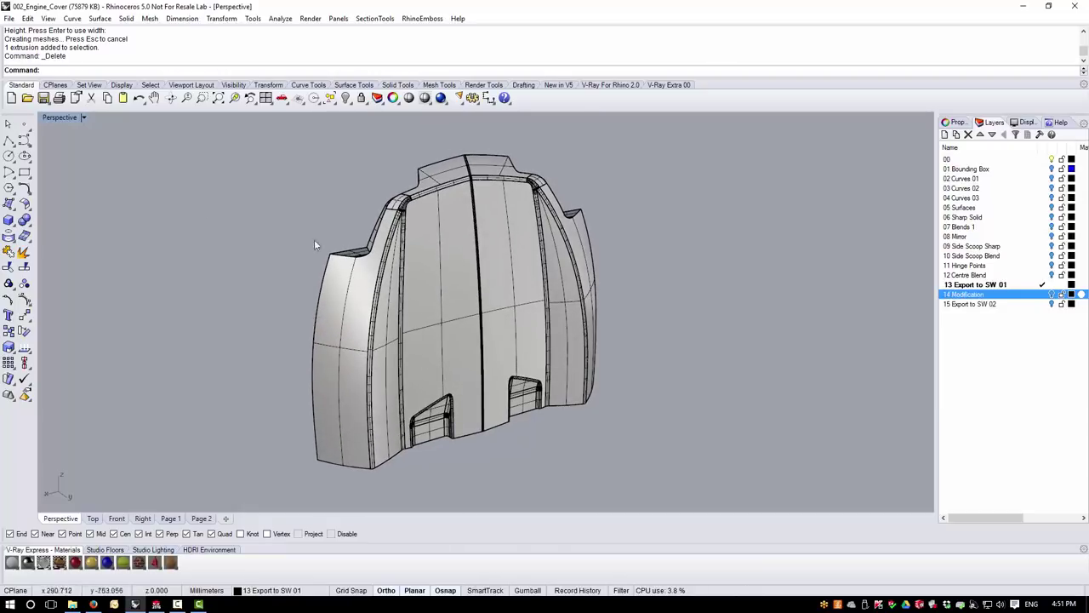
left_click(8, 220)
left_click(647, 286)
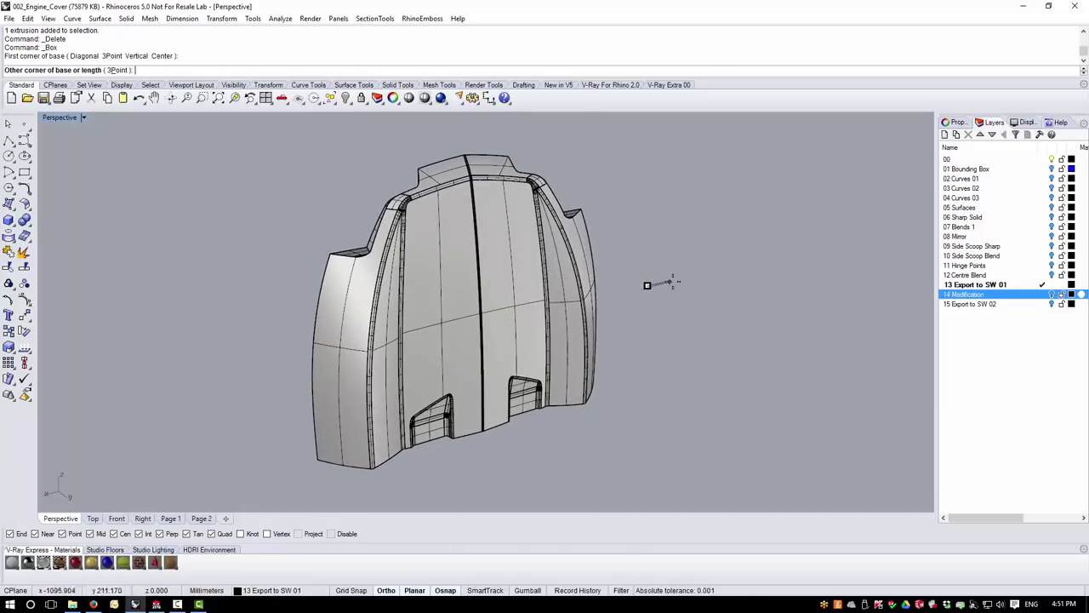
left_click(680, 288)
left_click(682, 270)
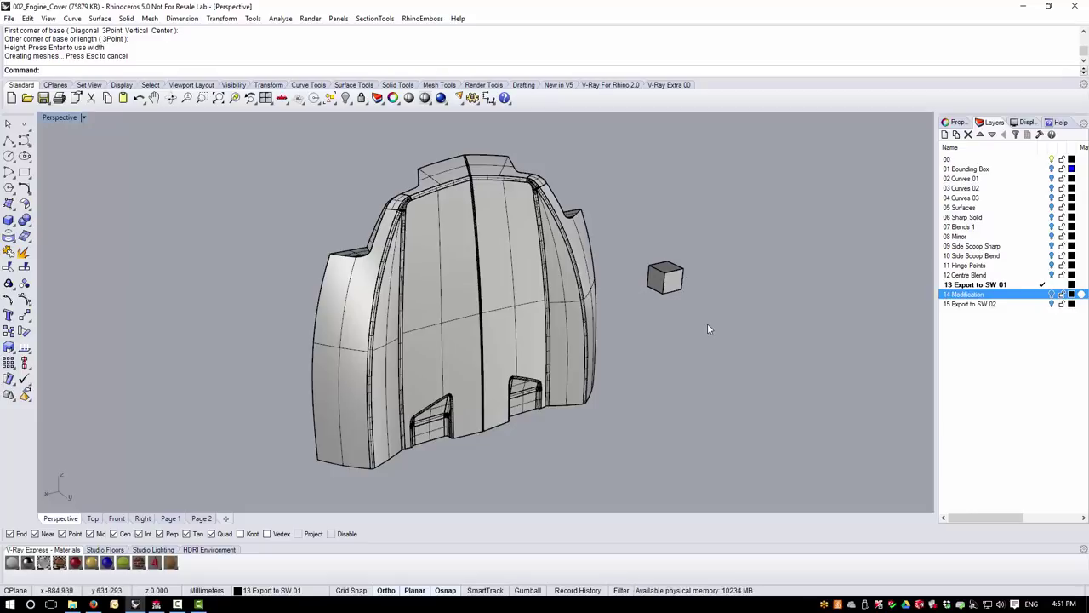
left_click(669, 283)
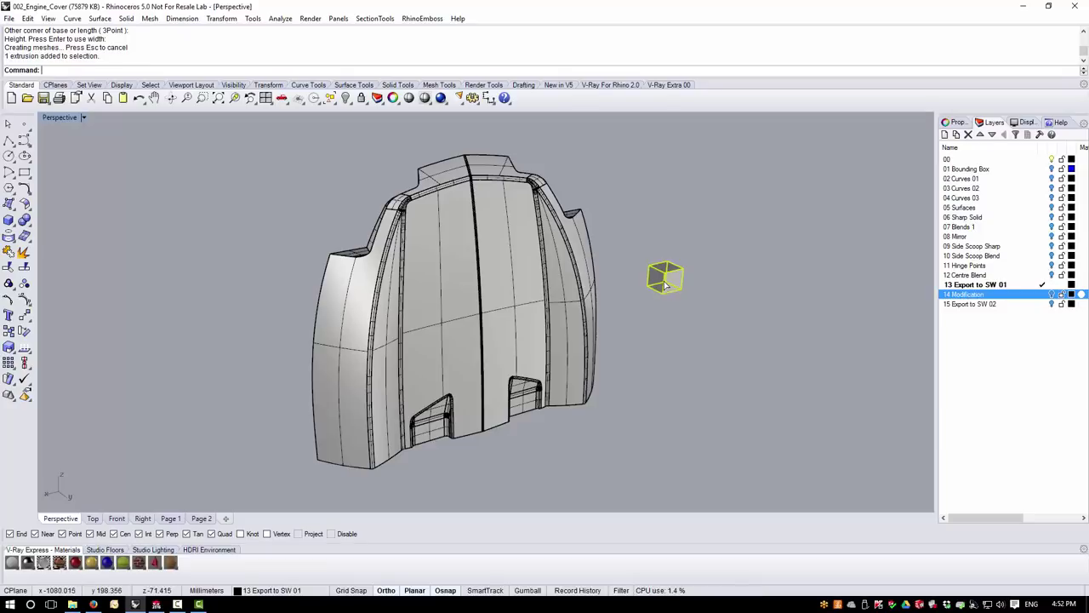
left_click(748, 321)
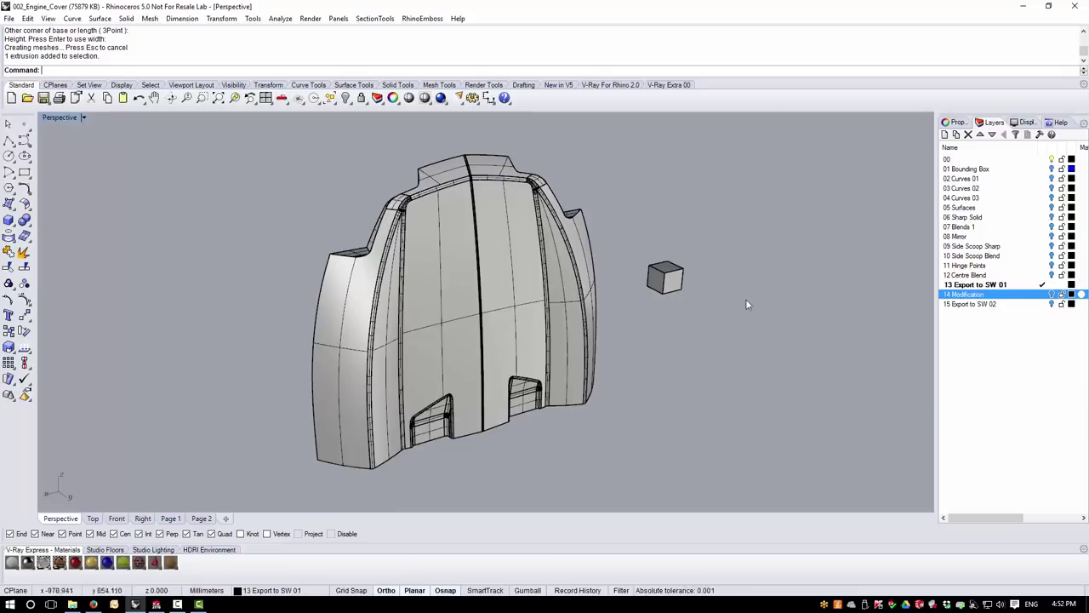
Step: Export the engine cover and the box as an IGES file named Engine_Cover_01, using the SolidWorks solids type
key("ctrl+a")
mouse_move(653, 439)
right_mouse_down()
mouse_move(659, 418)
mouse_move(625, 445)
mouse_move(657, 435)
right_mouse_up()
key("ctrl+a")
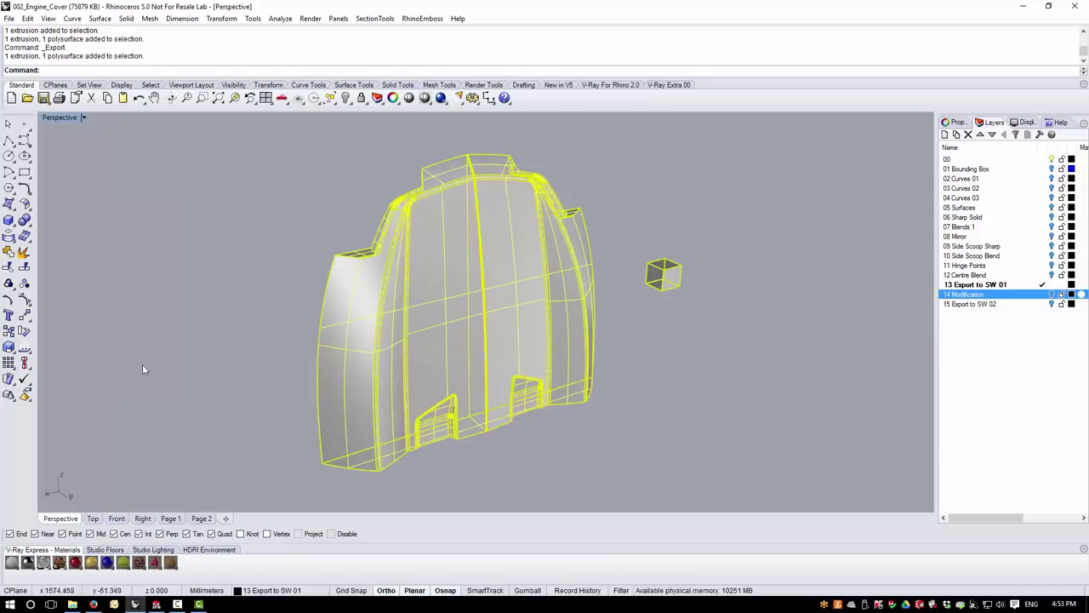
left_click(9, 18)
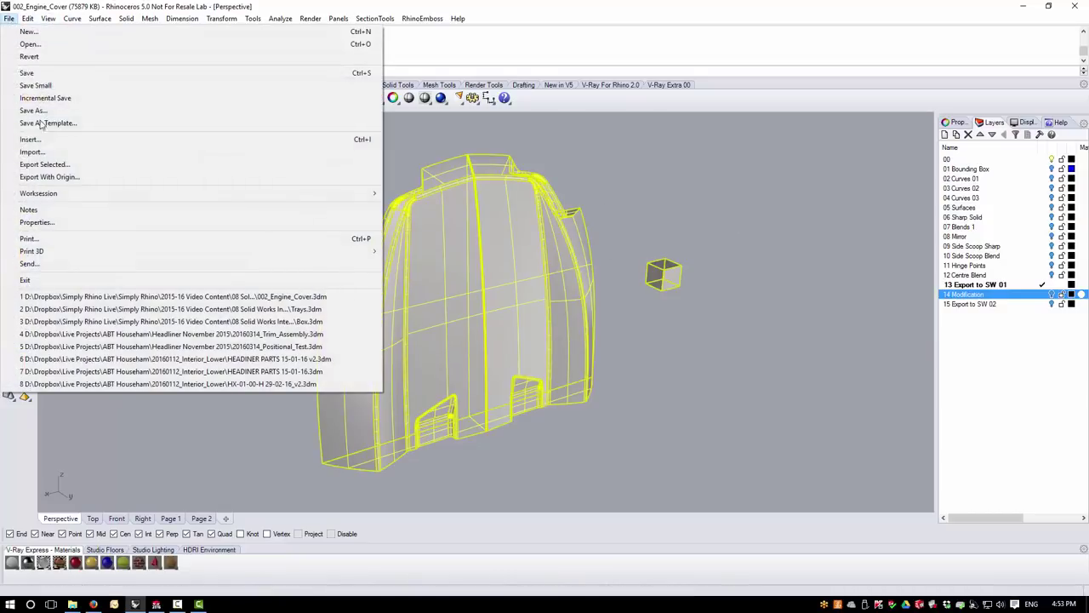
left_click(50, 169)
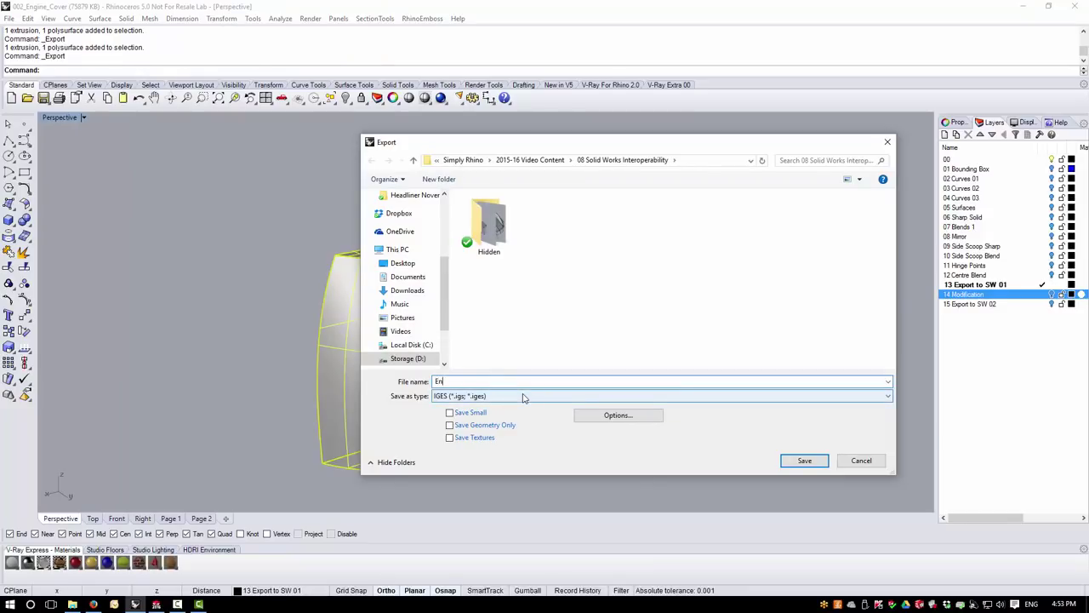
type("Engine_Cover_01")
left_click(812, 463)
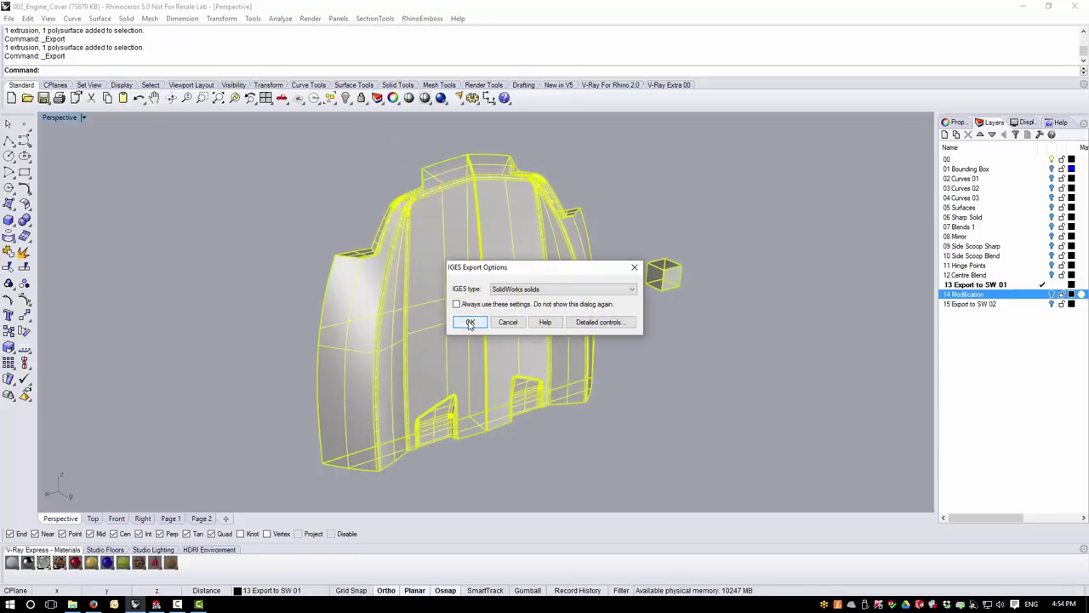
left_click(470, 322)
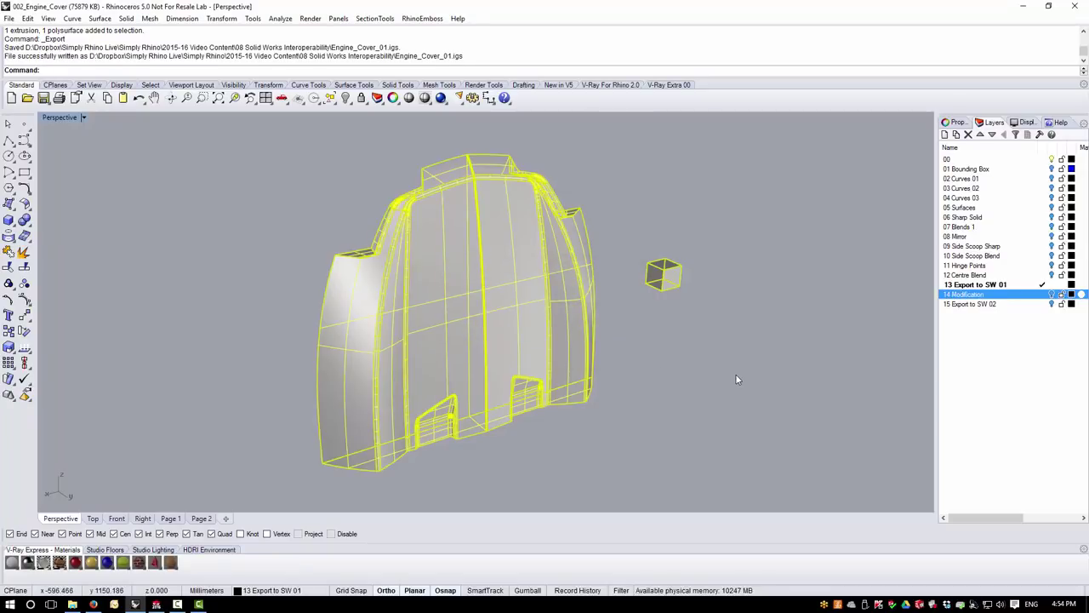
Step: Switch to SOLIDWORKS and open the Engine_Cover_01.igs file from the 08 Solid Works Interoperability folder
left_click(156, 604)
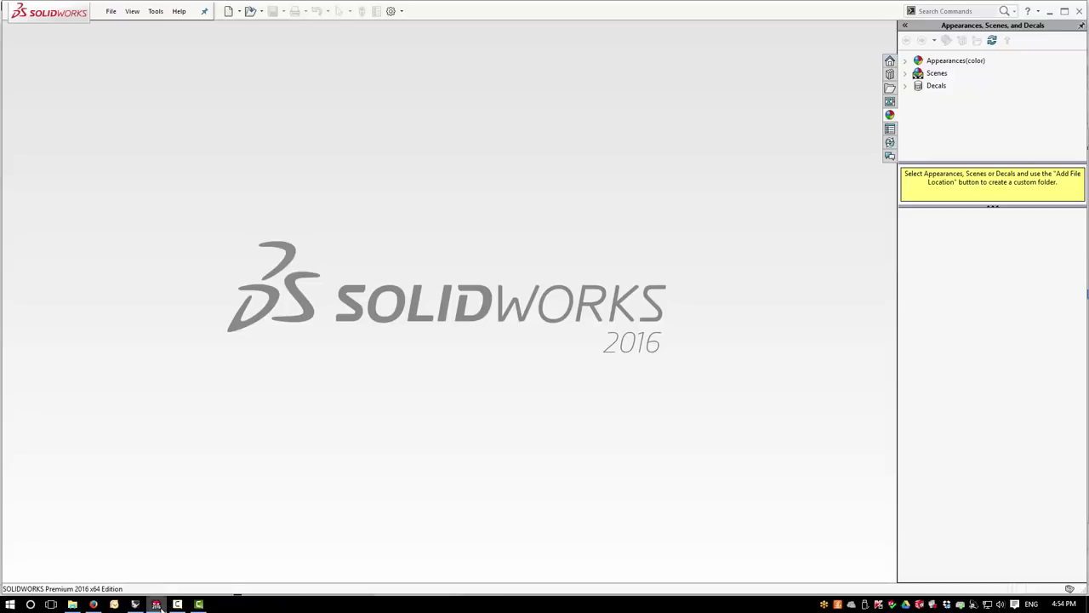
left_click(110, 11)
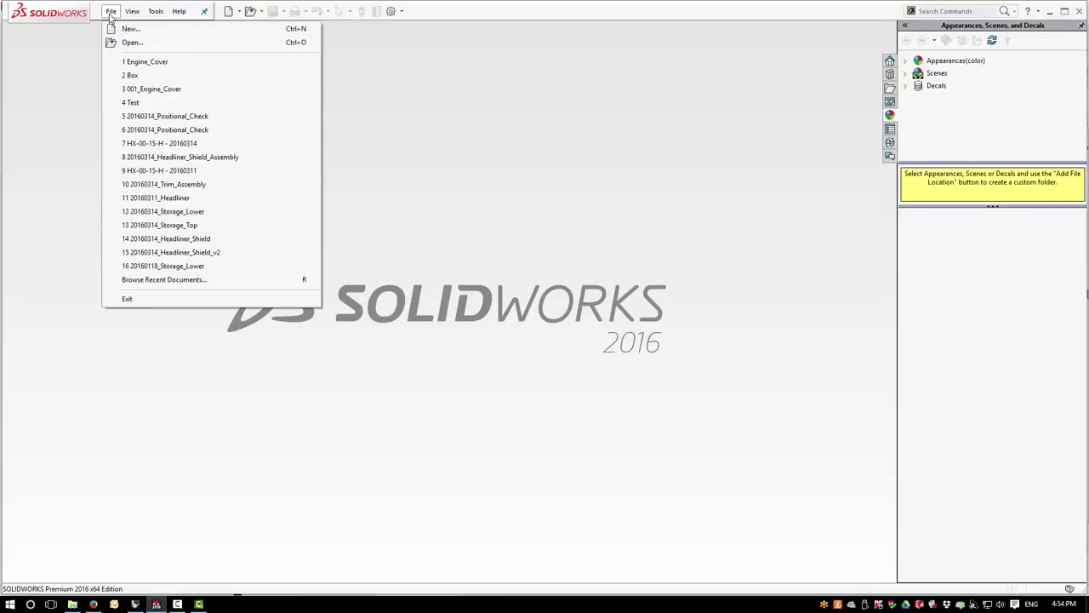
left_click(119, 42)
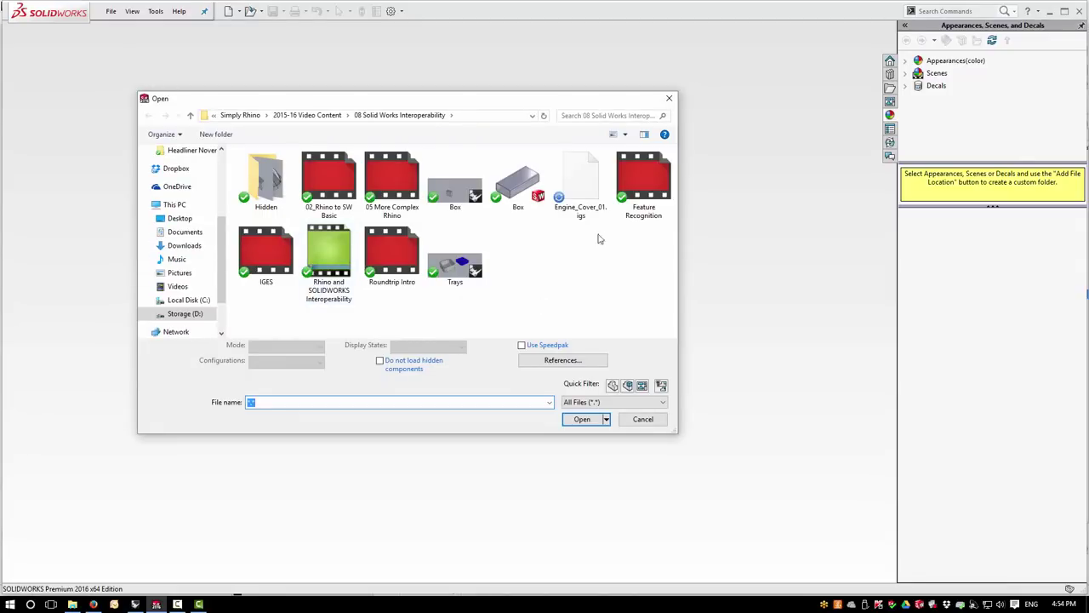
left_click(580, 183)
left_click(585, 415)
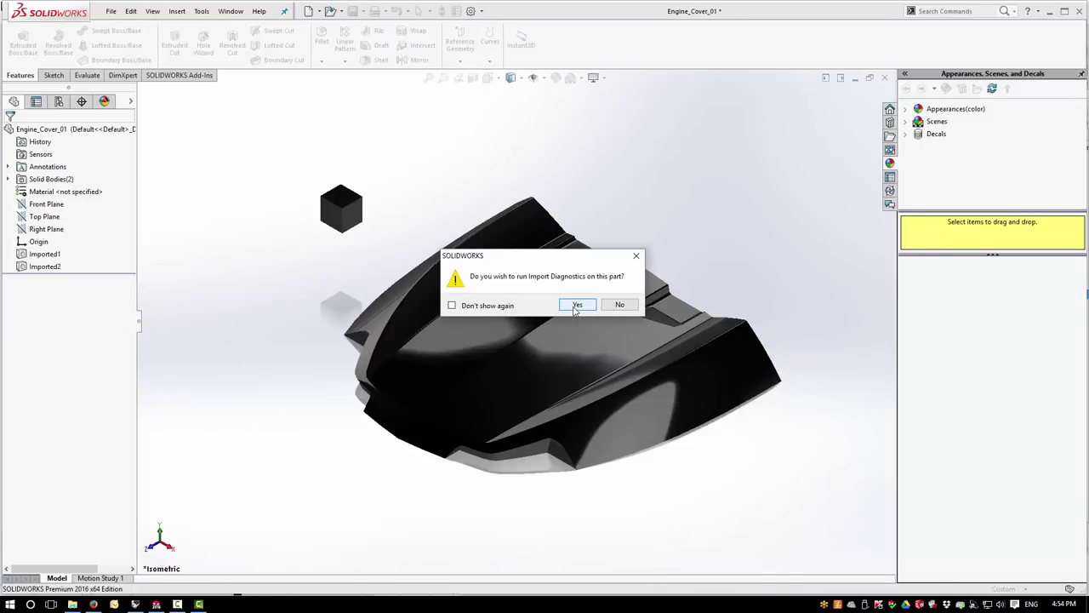
Step: Run Import Diagnostics on the imported part, accept it, and decline feature recognition
left_click(576, 306)
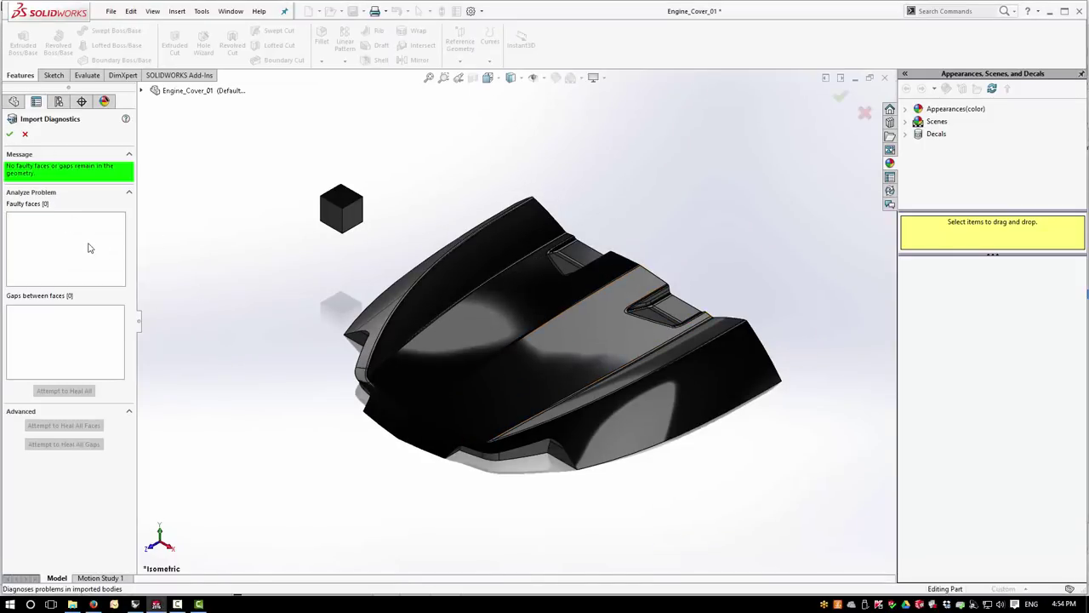
left_click(11, 138)
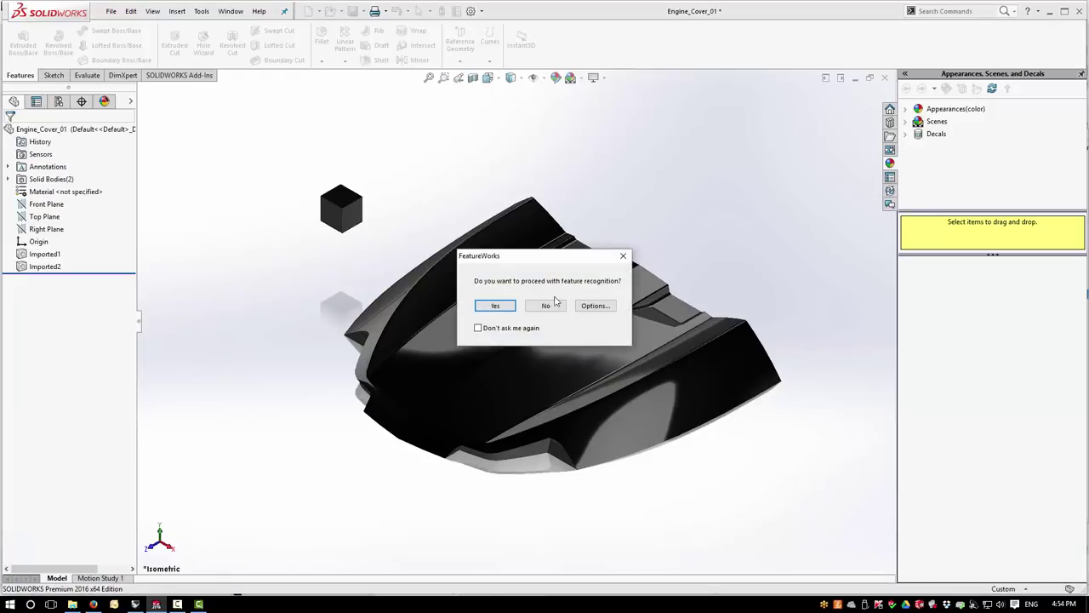
left_click(547, 306)
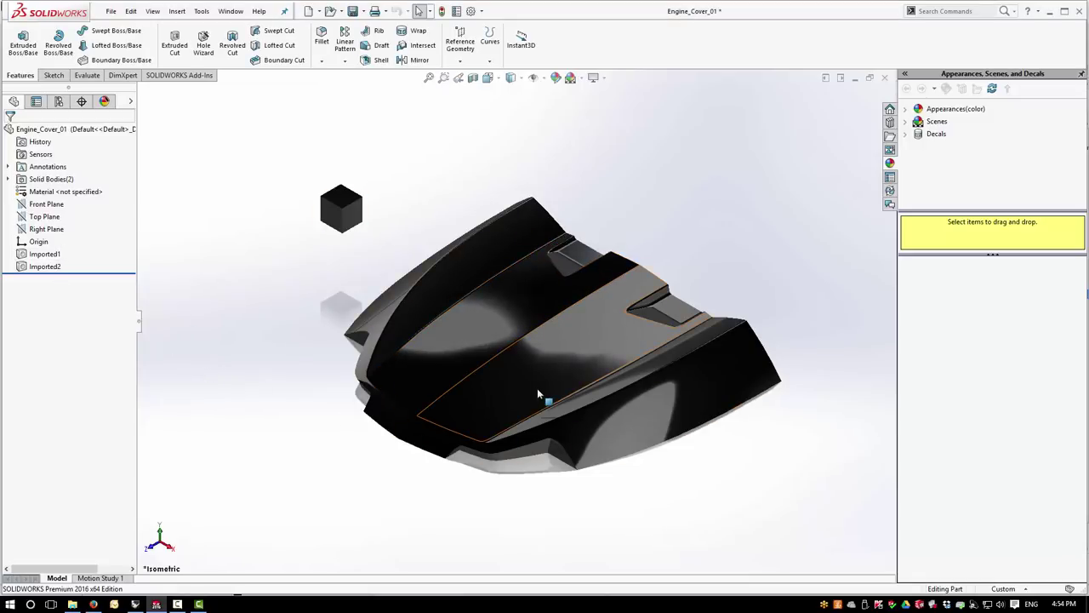
Step: Remove the black imported appearance from the part and return to the feature tree
left_click(31, 268)
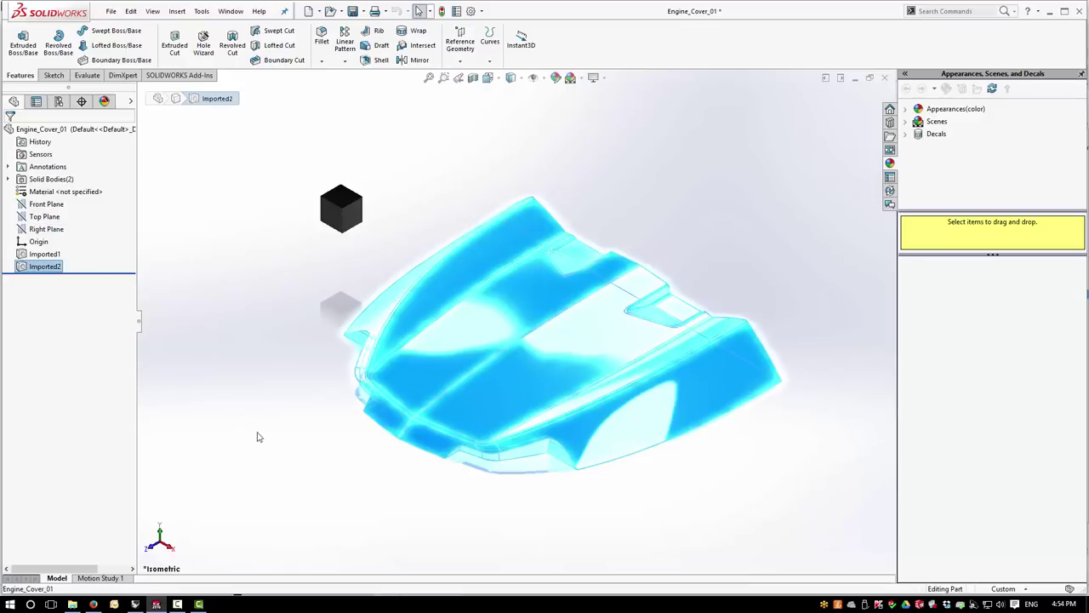
left_click(218, 379)
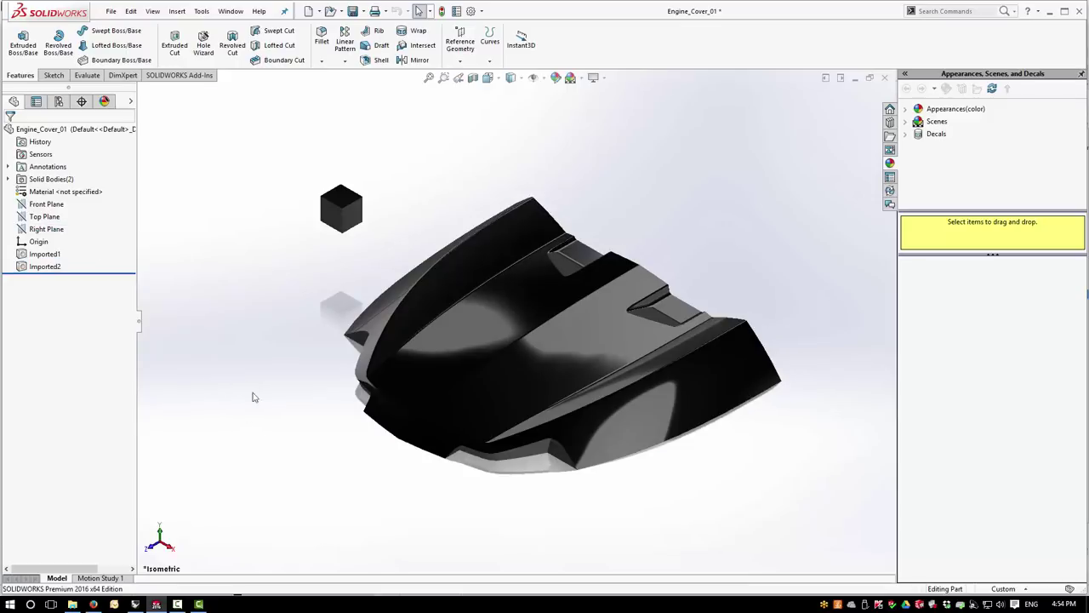
mouse_move(360, 510)
middle_mouse_down()
mouse_move(390, 451)
mouse_move(428, 450)
mouse_move(454, 433)
mouse_move(411, 445)
mouse_move(362, 510)
mouse_move(374, 479)
mouse_move(421, 455)
mouse_move(370, 479)
mouse_move(369, 494)
middle_mouse_up()
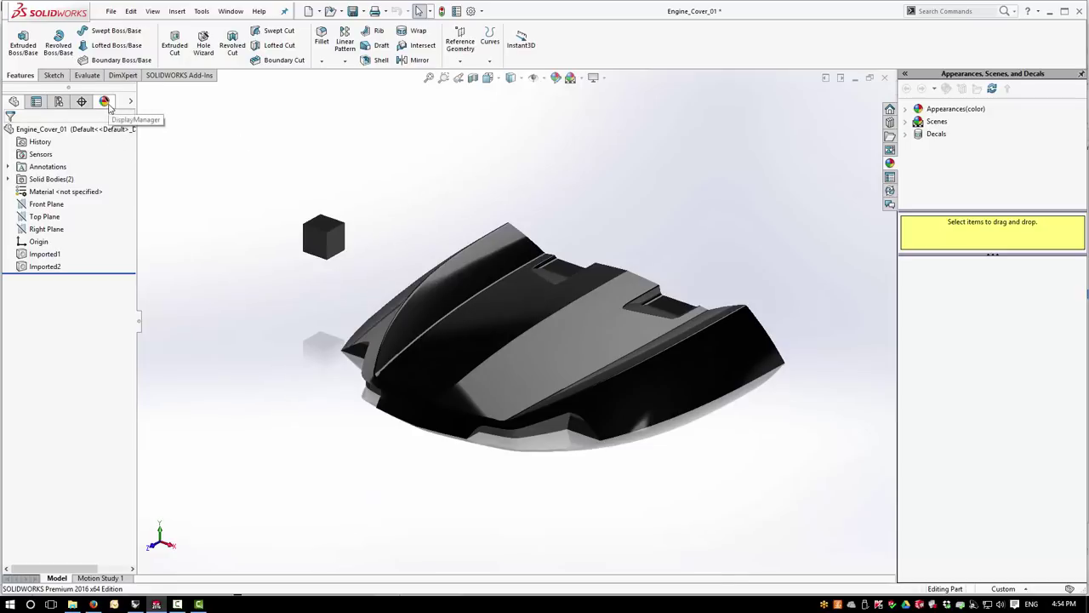
left_click(105, 104)
right_click(32, 162)
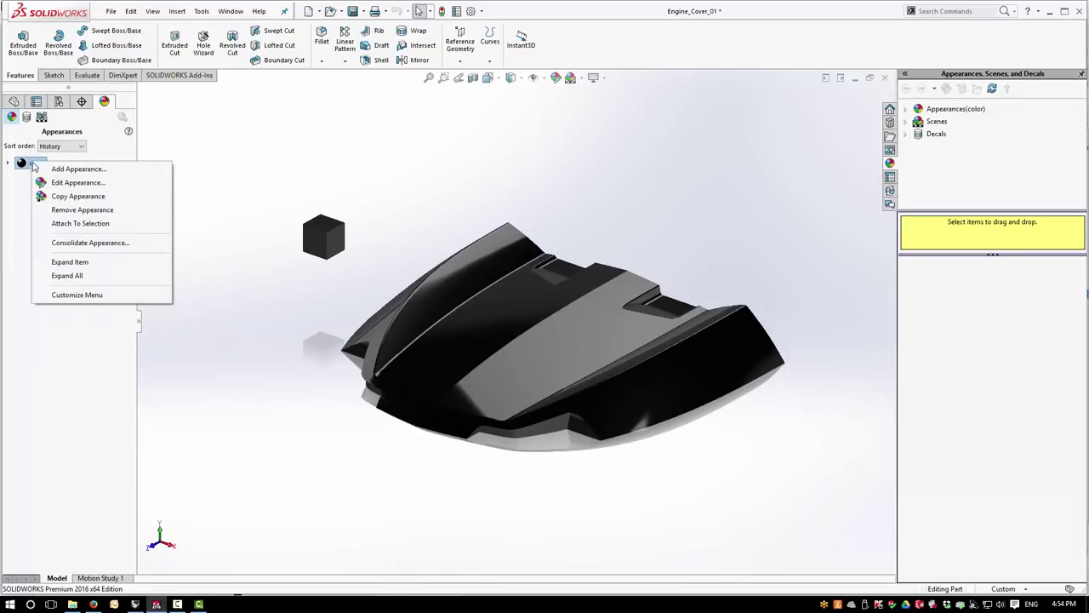
left_click(68, 210)
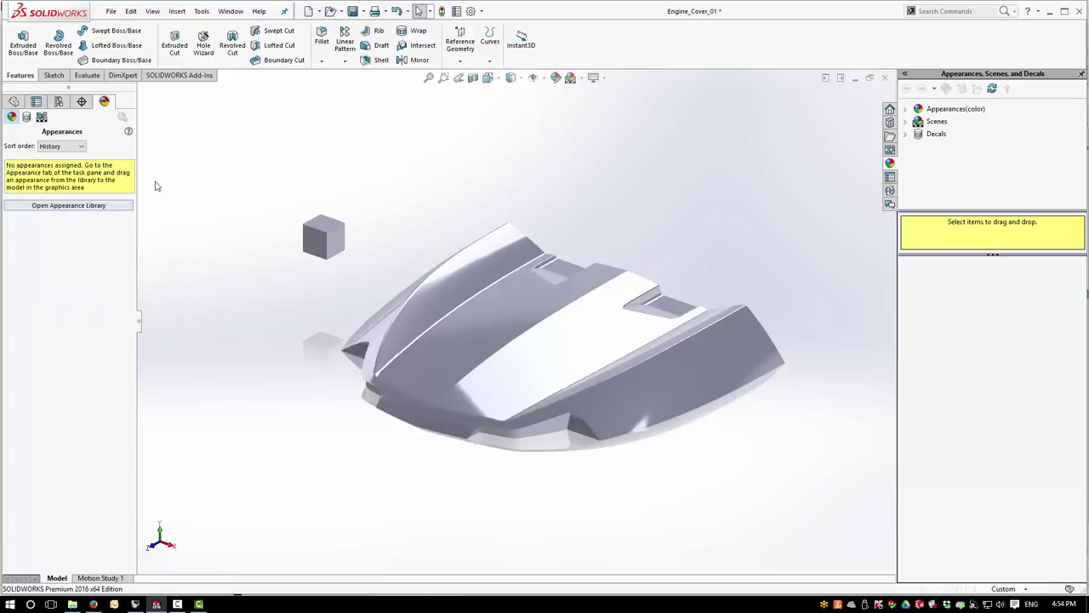
left_click(14, 102)
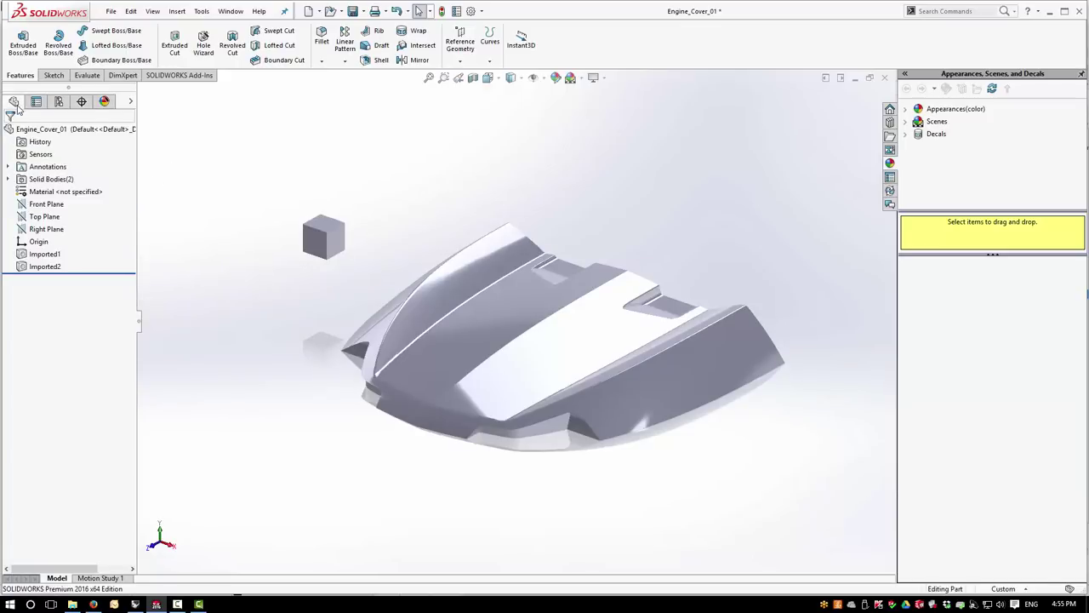
Step: Set the display style of the part to Shaded With Edges
left_click(522, 79)
left_click(513, 97)
mouse_move(412, 460)
middle_mouse_down()
mouse_move(462, 428)
mouse_move(412, 460)
middle_mouse_up()
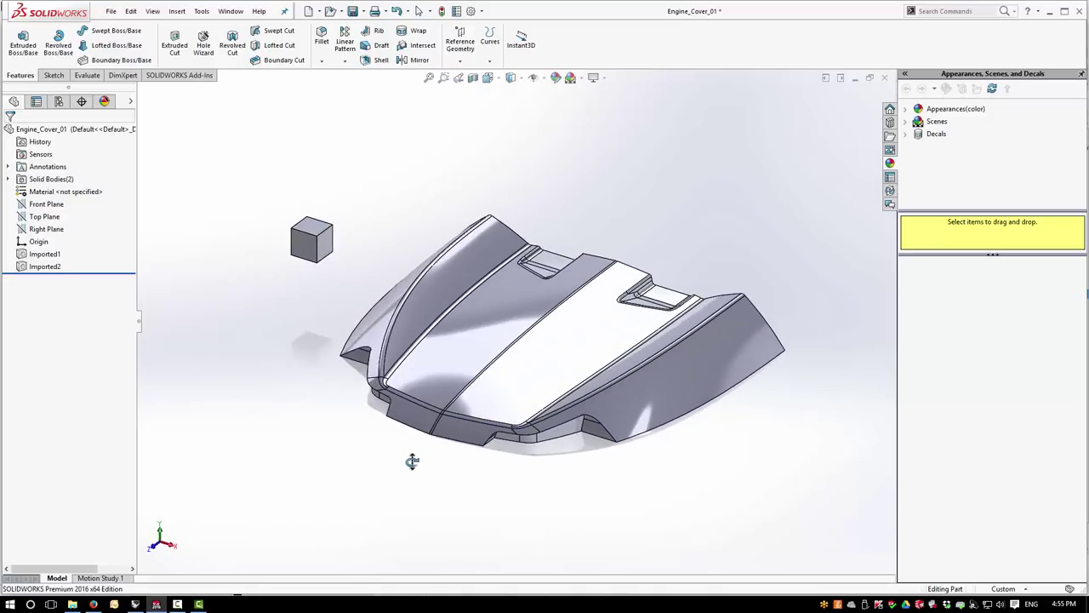
Step: Rename the cover's feature Imported2 as Engine_Cover and the box's feature Imported1 as Spare_Part
left_click(47, 270)
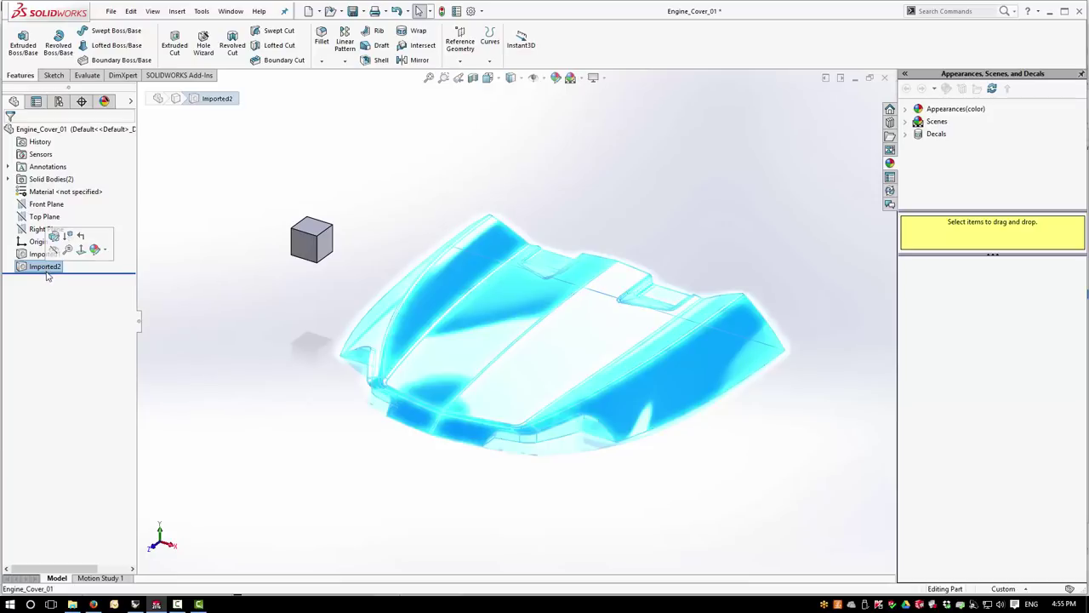
left_click(46, 269)
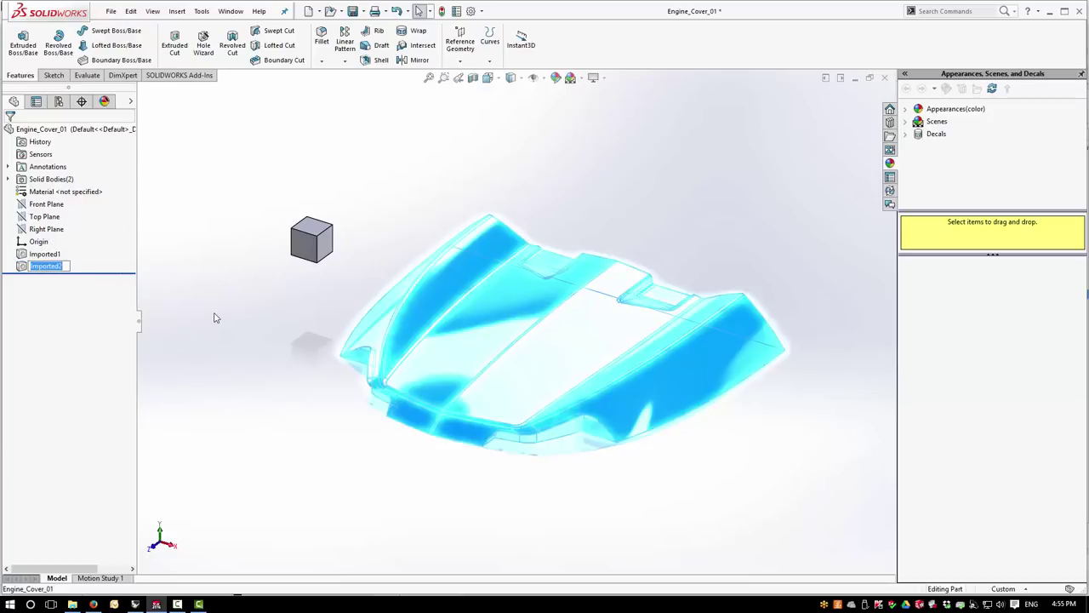
type("Engine_Cover")
left_click(51, 254)
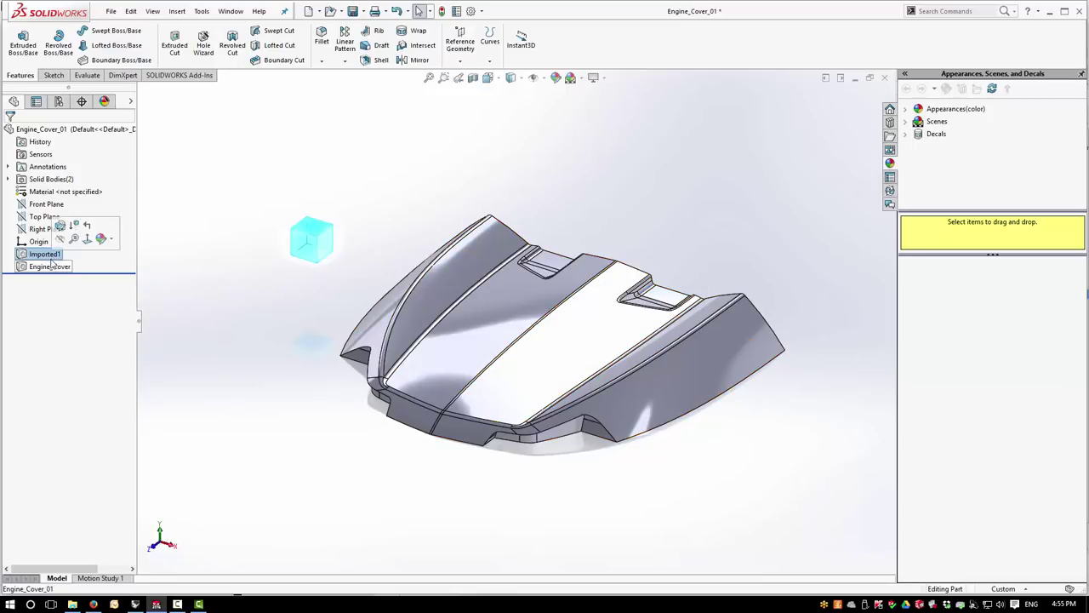
left_click(44, 254)
type("Spare_Part")
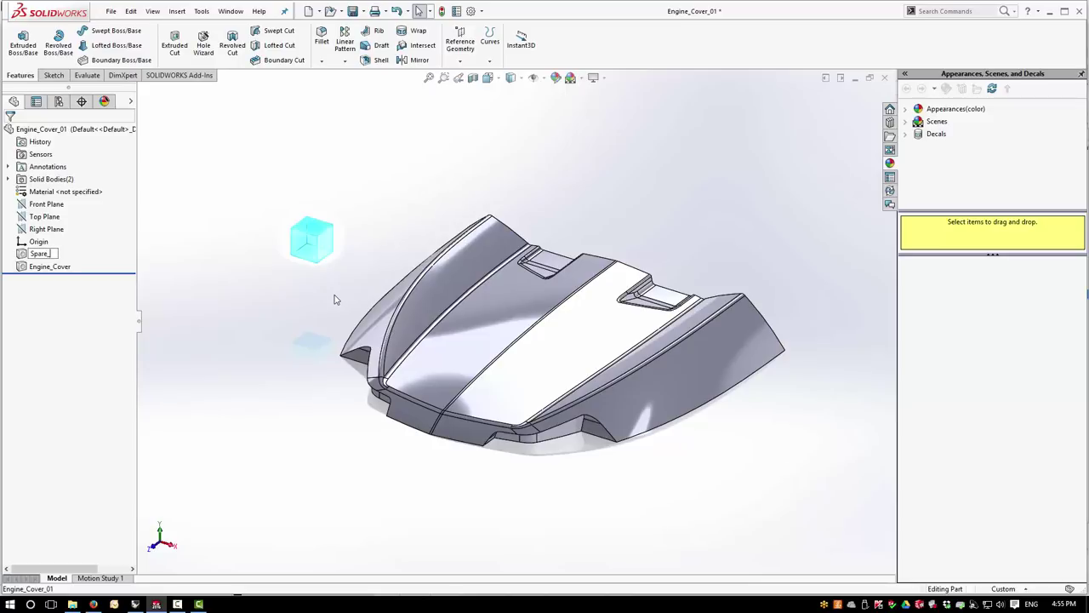
left_click(193, 296)
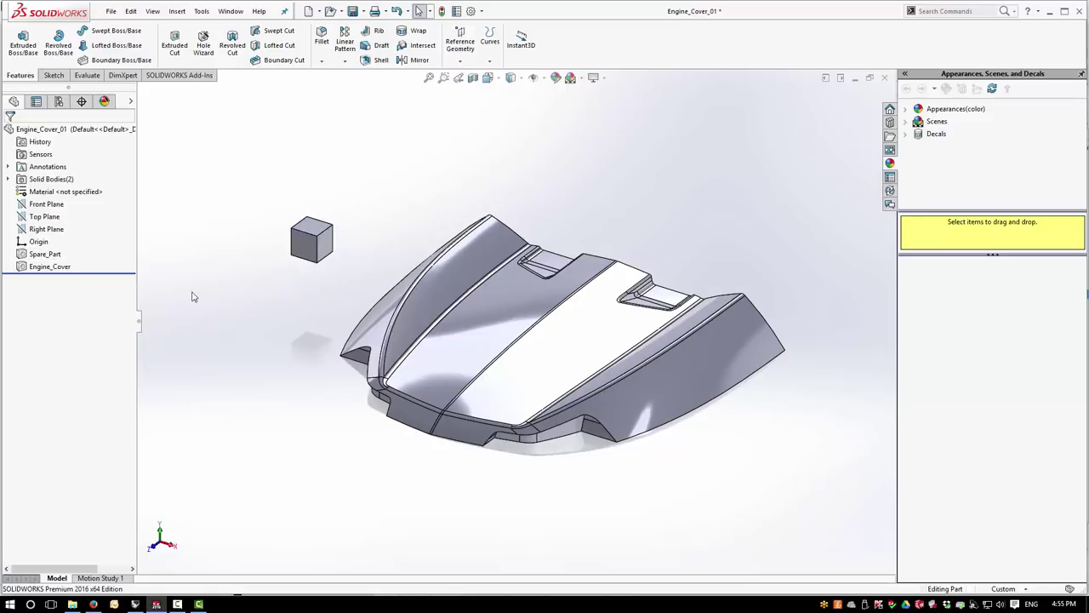
Step: Suppress the Spare_Part feature so only the engine cover remains in the part
right_click(45, 253)
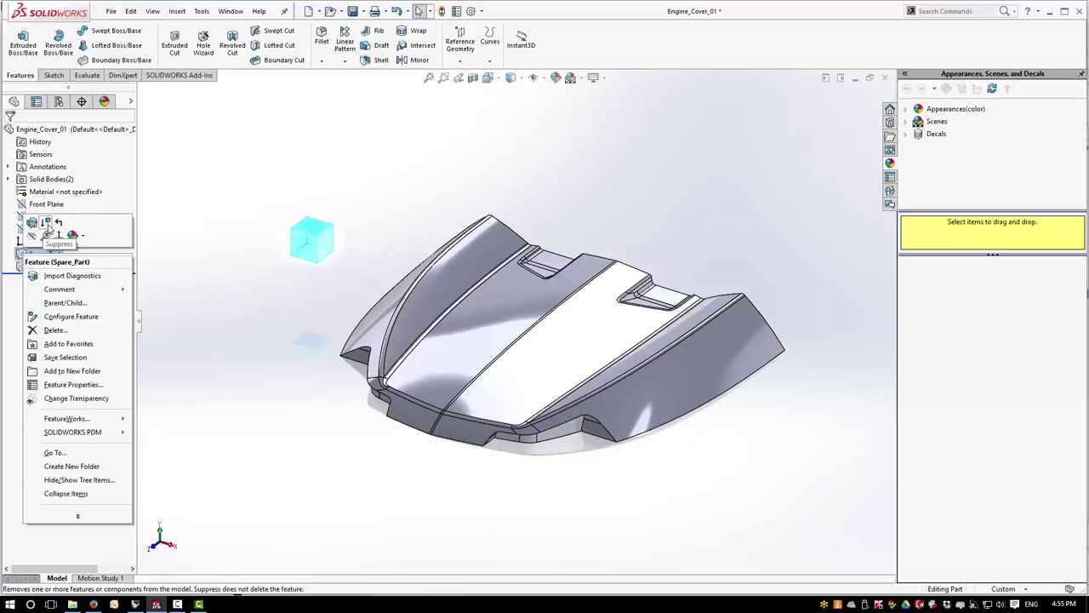
left_click(47, 223)
scroll(263, 324, "down", 2)
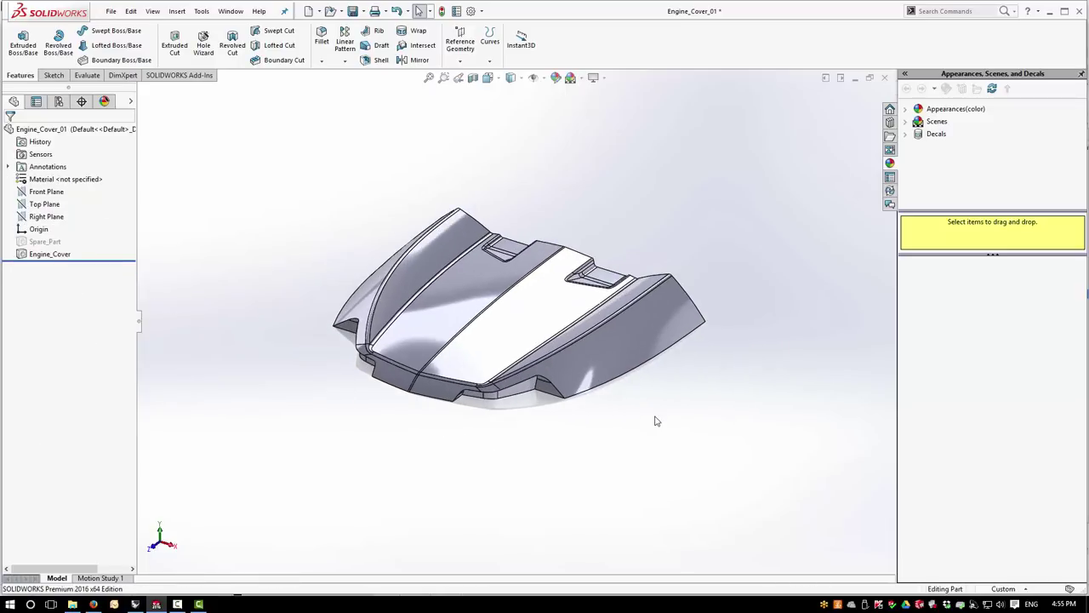
Step: Start a Shell on the engine cover with a wall thickness of 5 mm
middle_click_drag(473, 477, 691, 346)
scroll(260, 167, "down", 1)
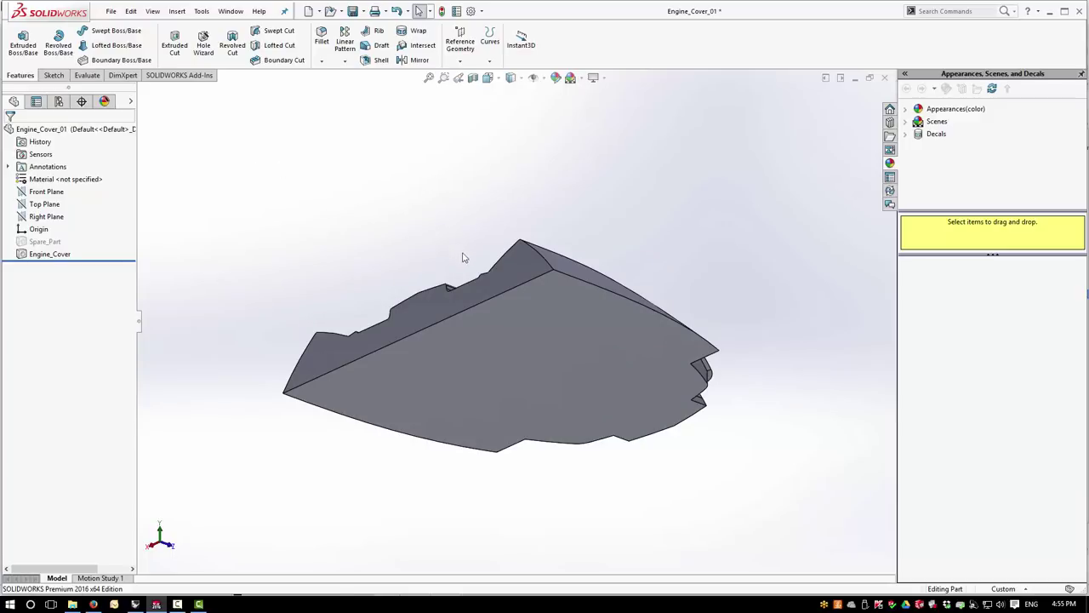
right_click_drag(748, 478, 741, 462)
middle_click_drag(741, 462, 606, 389)
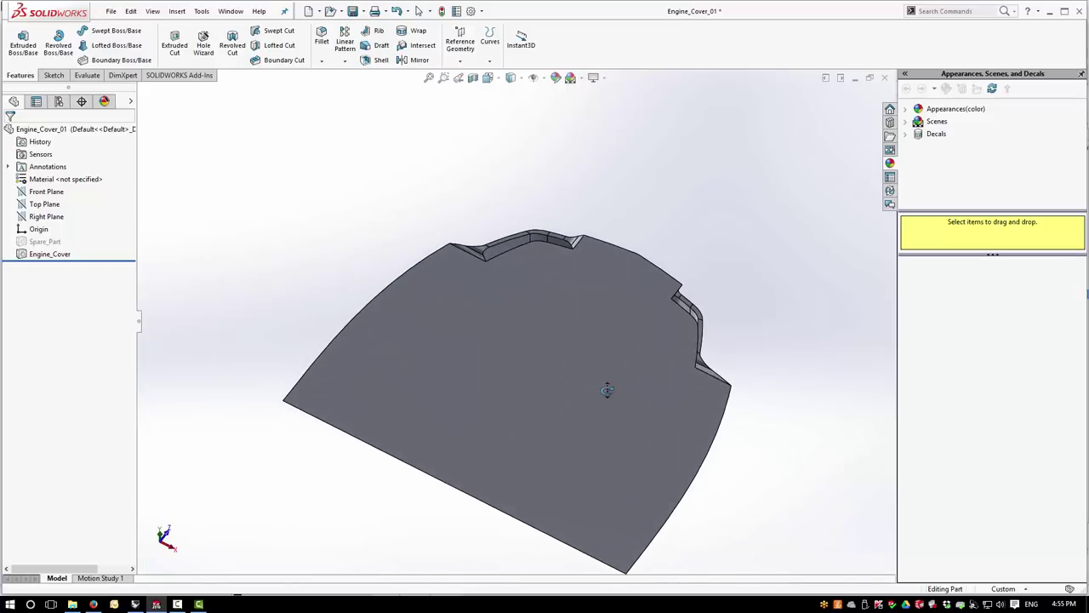
scroll(553, 217, "down", 5)
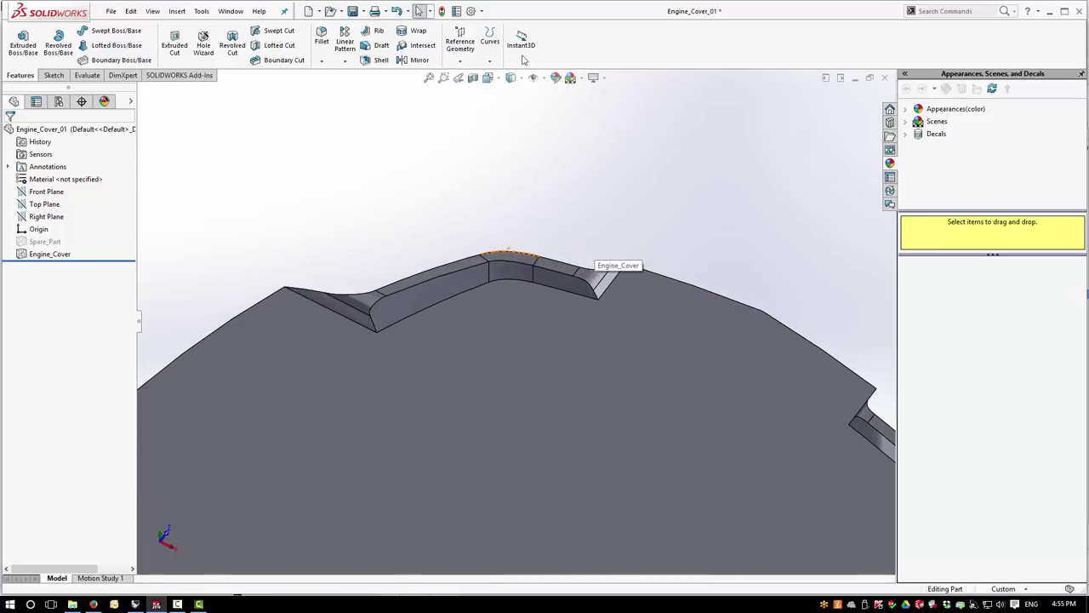
left_click(379, 63)
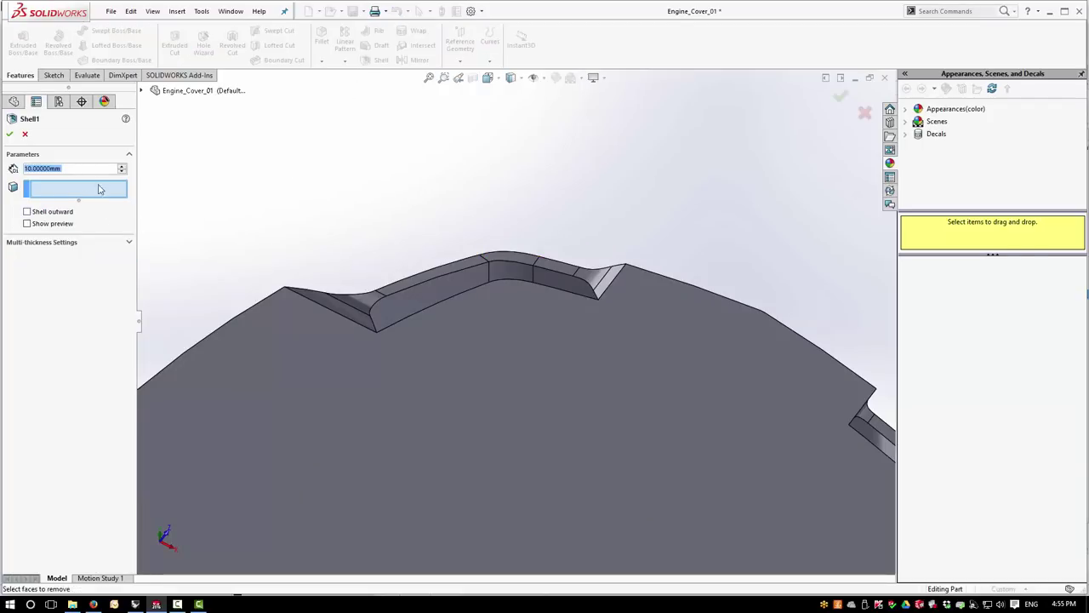
type("5")
key("Return")
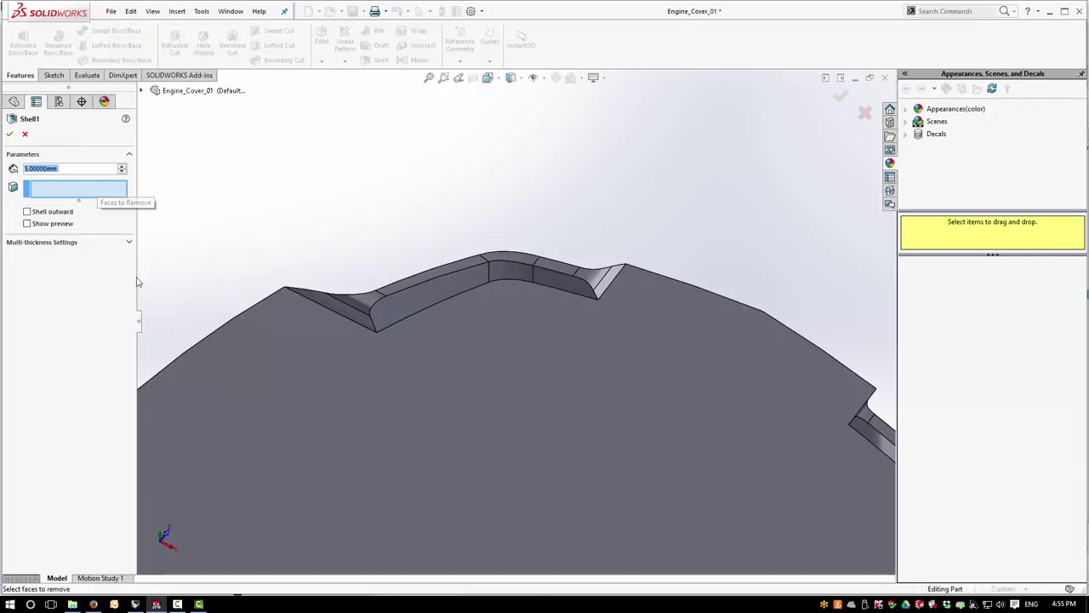
Step: Choose all ten faces of the first side scoop recess as faces to remove in the shell
middle_click_drag(380, 341, 360, 308)
left_click(370, 305)
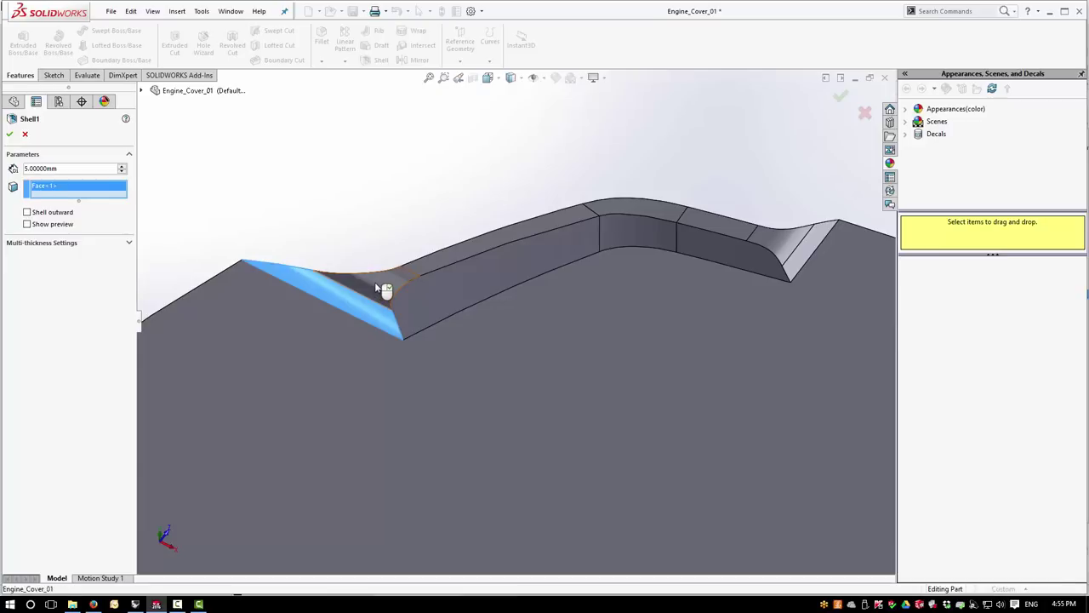
left_click(383, 283)
left_click(441, 262)
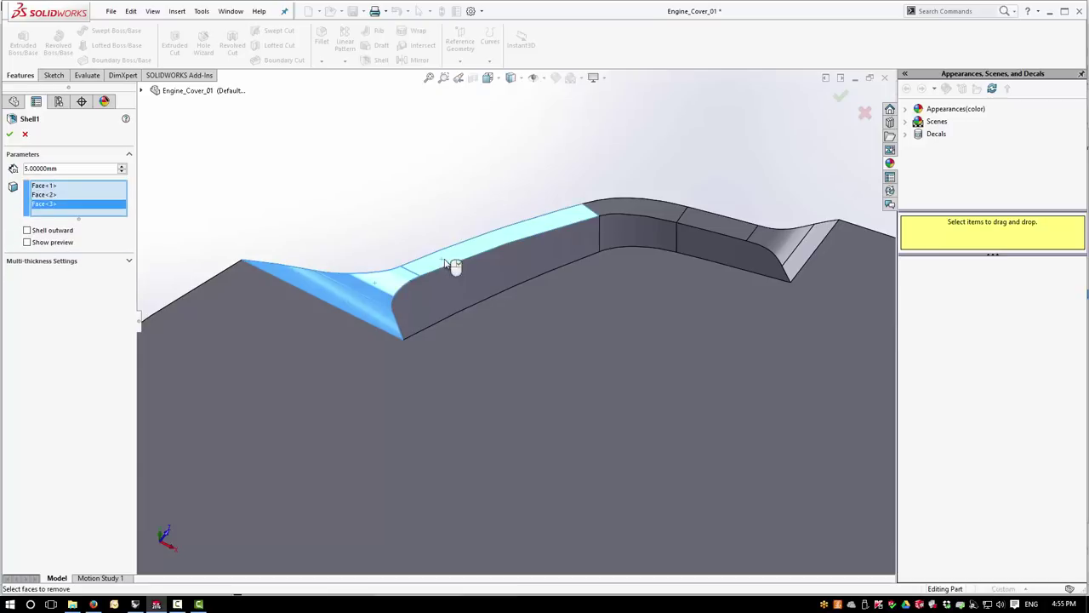
left_click(652, 211)
left_click(704, 222)
left_click(788, 256)
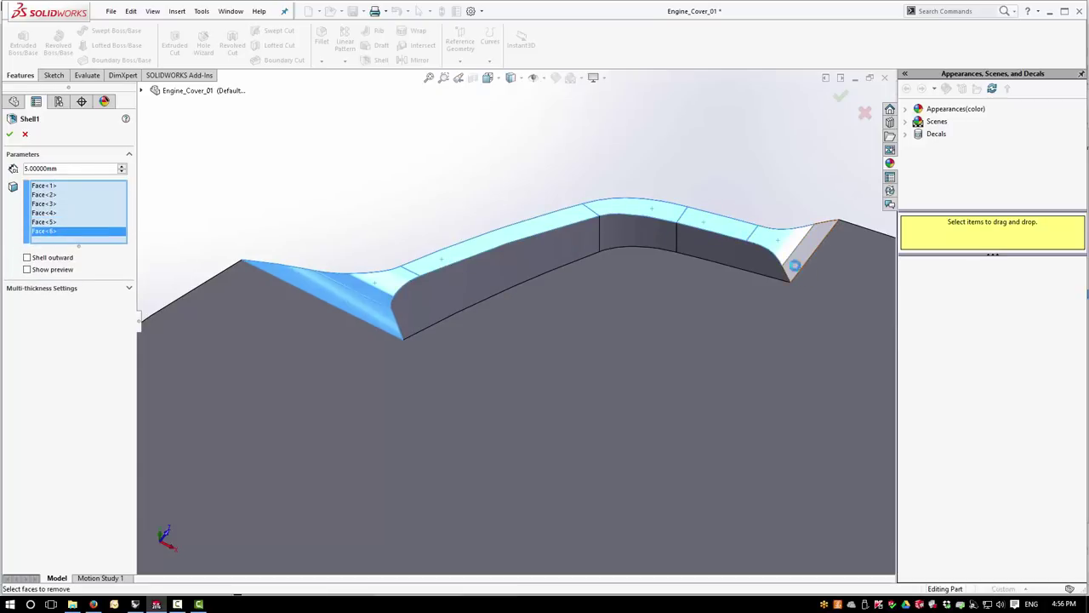
left_click(766, 255)
left_click(715, 249)
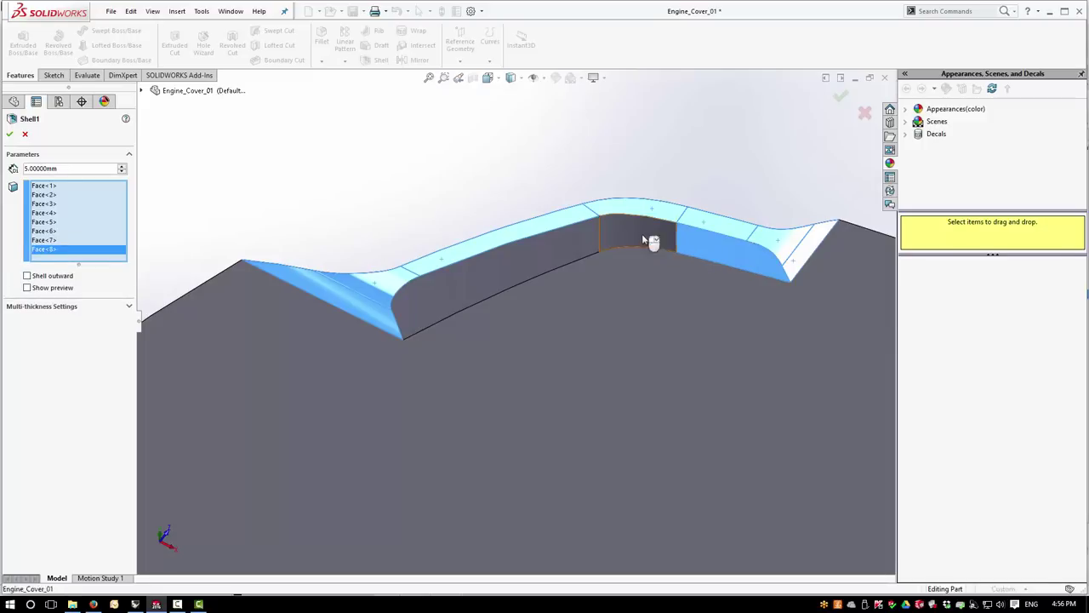
left_click(644, 237)
left_click(559, 247)
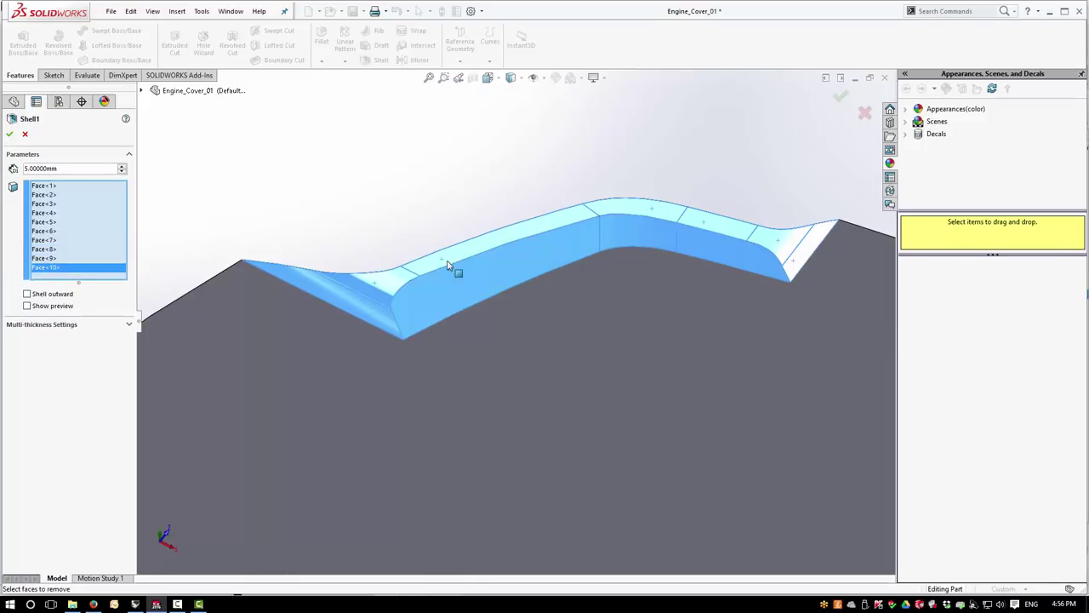
Step: Add all ten faces of the second side scoop recess to the shell's faces to remove
scroll(414, 201, "up", 3)
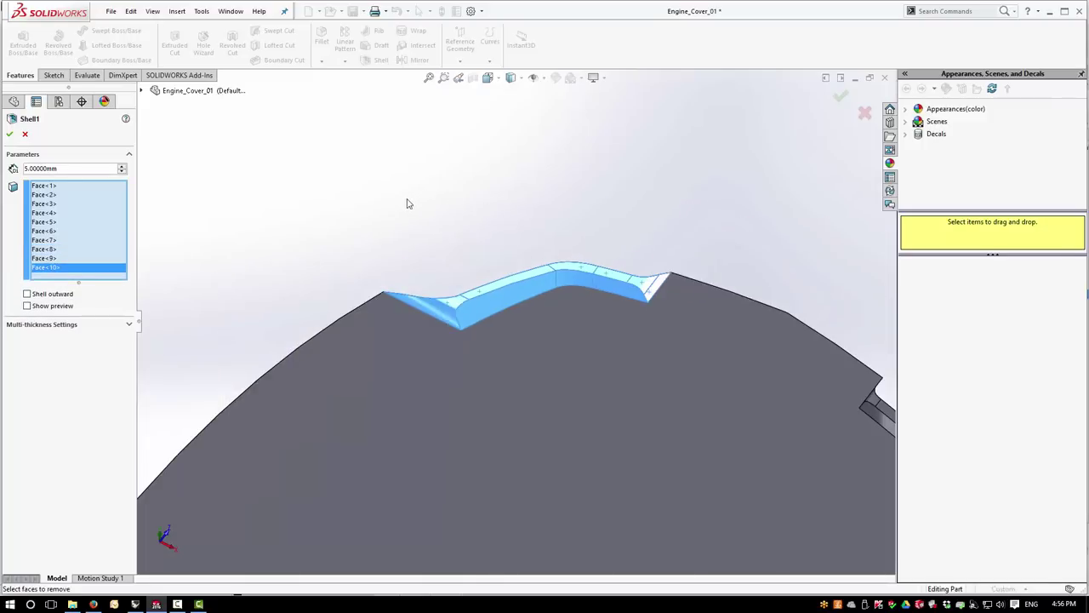
scroll(637, 389, "up", 3)
middle_click_drag(831, 440, 741, 456)
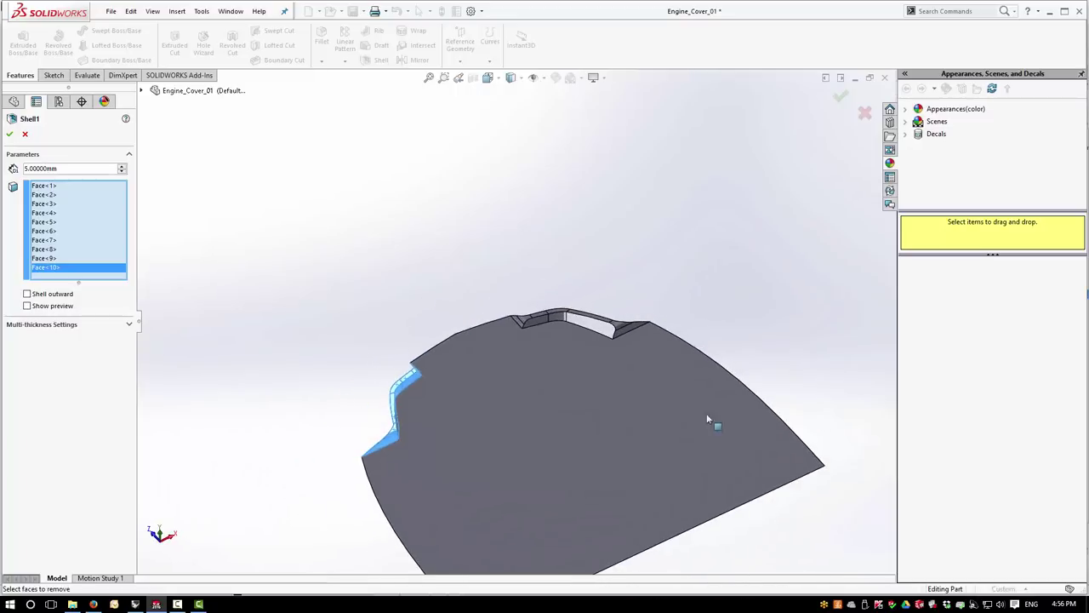
scroll(579, 365, "down", 5)
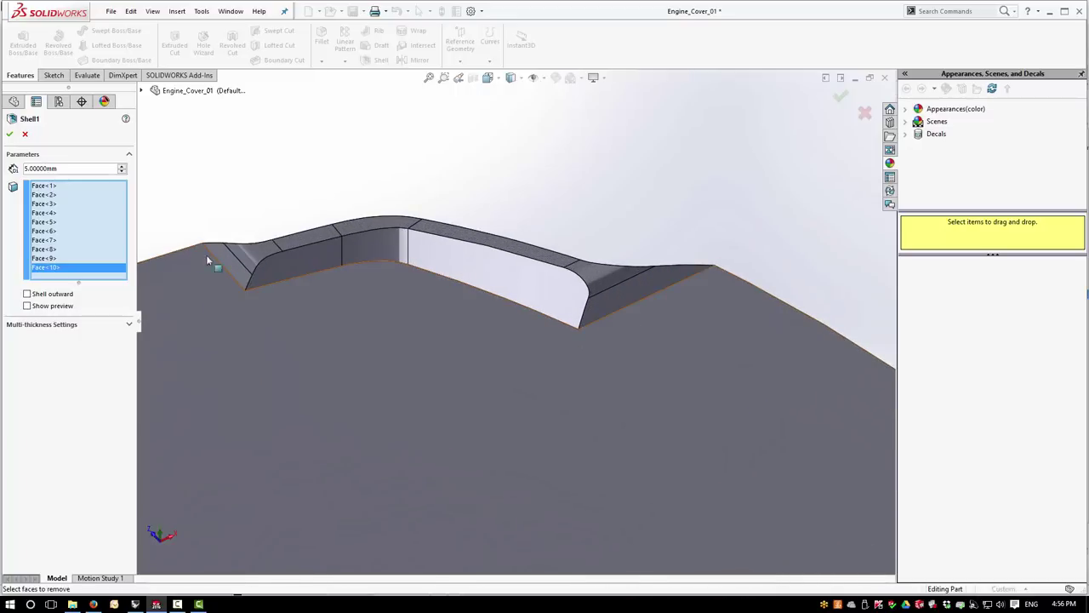
left_click(224, 259)
left_click(250, 254)
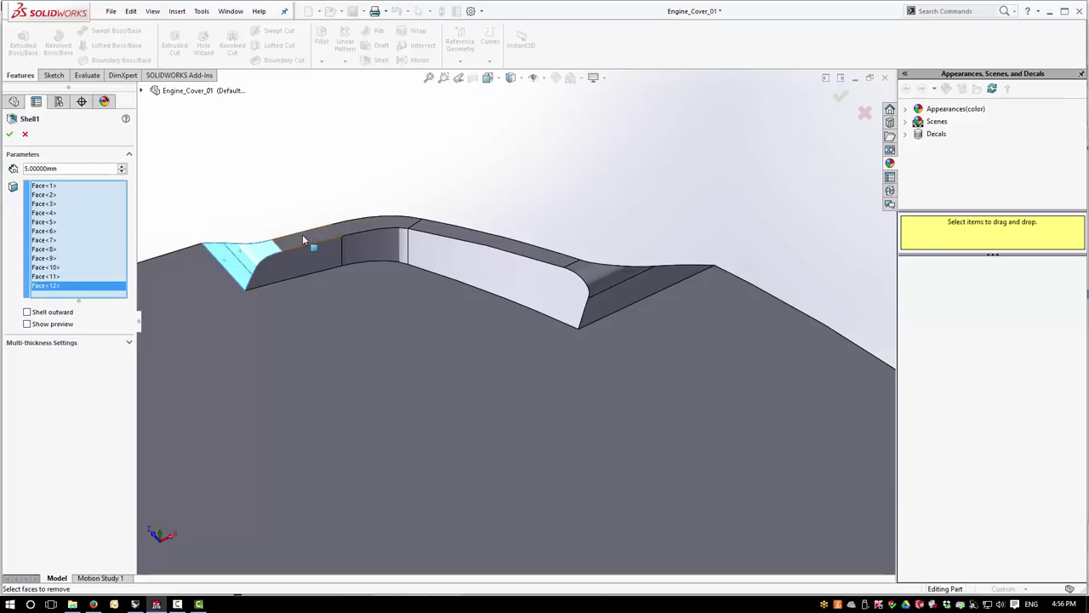
left_click(304, 237)
left_click(374, 228)
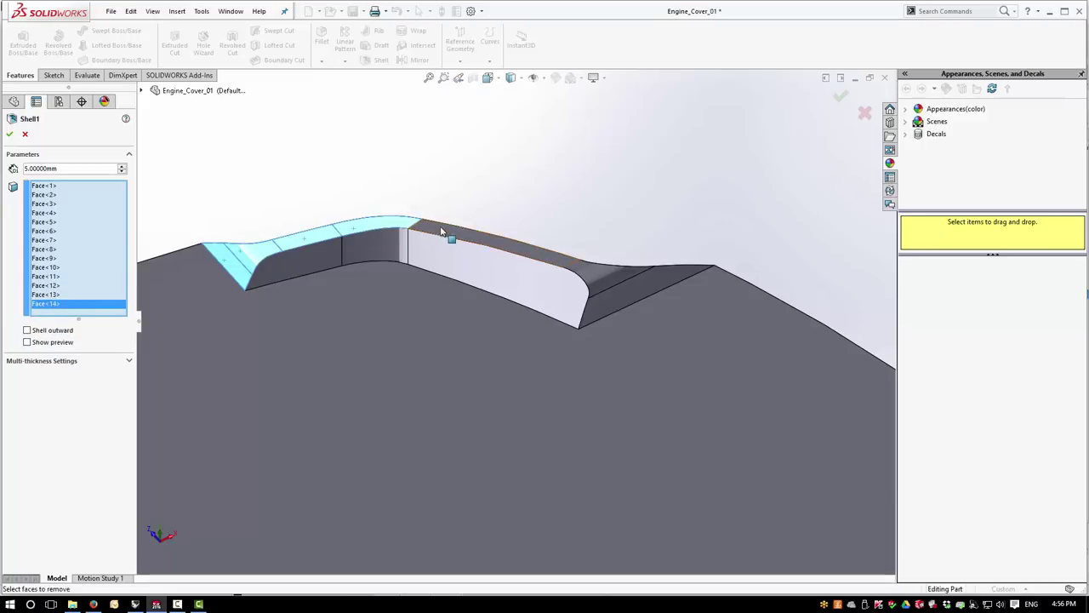
left_click(442, 233)
left_click(614, 294)
left_click(577, 304)
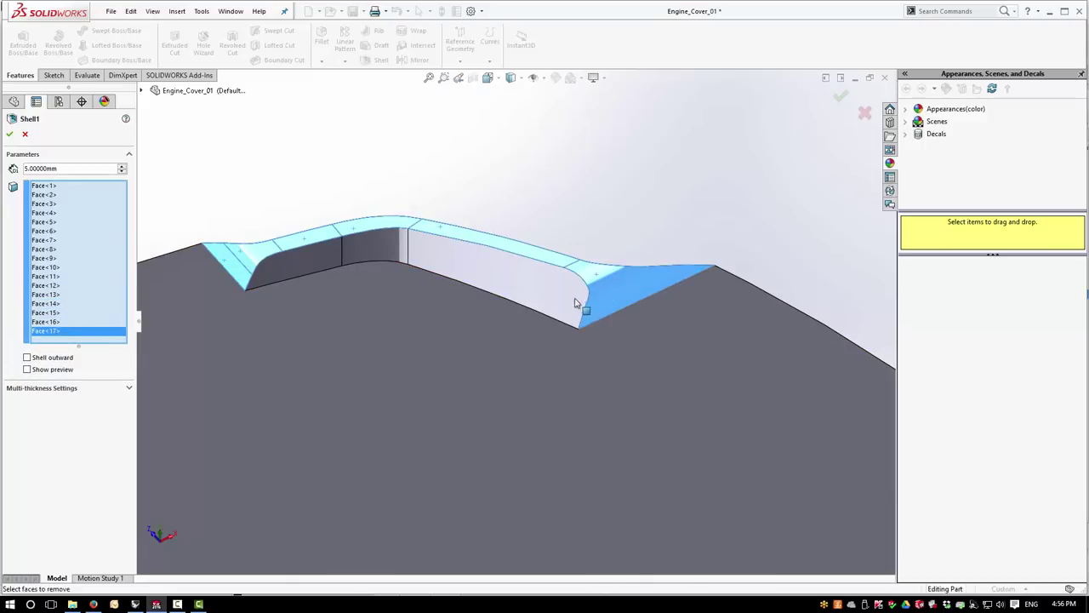
left_click(553, 299)
left_click(386, 245)
left_click(306, 255)
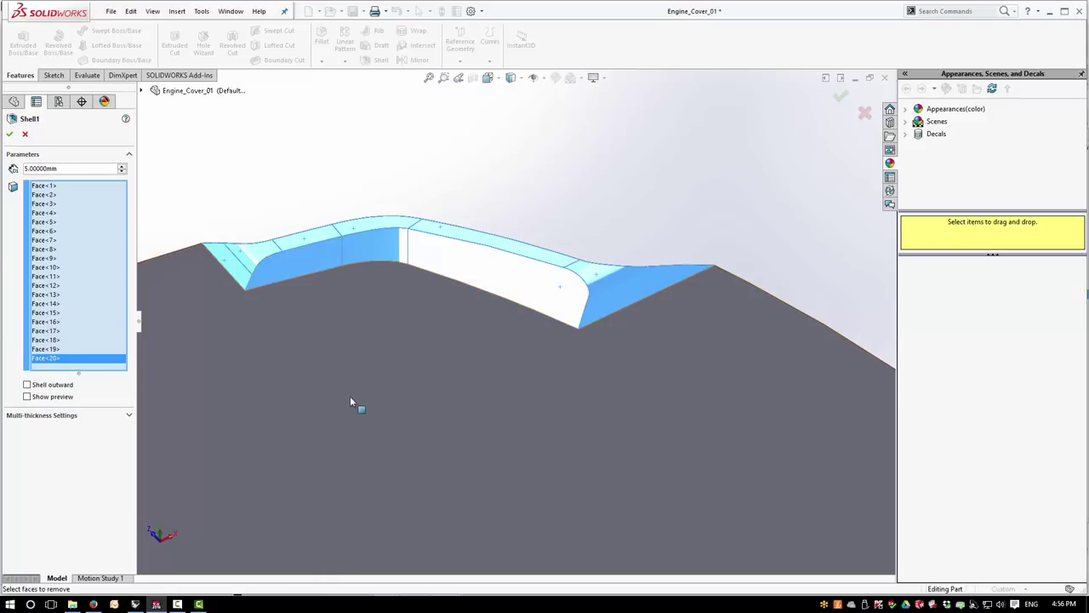
Step: Add the flat underside and the flat rear end face to the faces to remove and apply the 5 mm shell
left_click(350, 397)
middle_click_drag(423, 229, 519, 405)
scroll(518, 405, "down", 5)
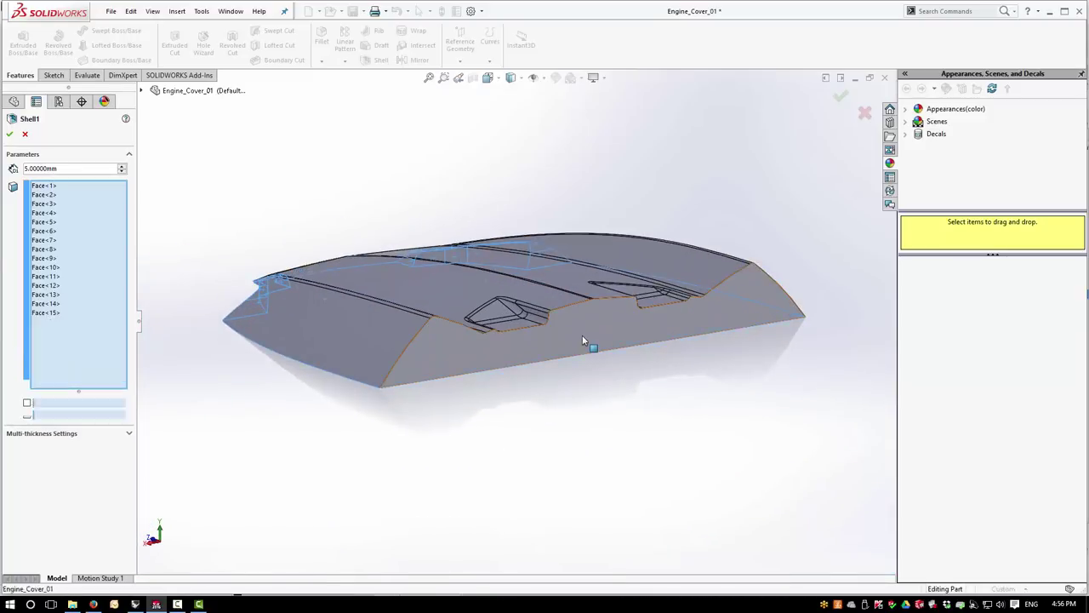
left_click(582, 340)
middle_click_drag(372, 445, 594, 380)
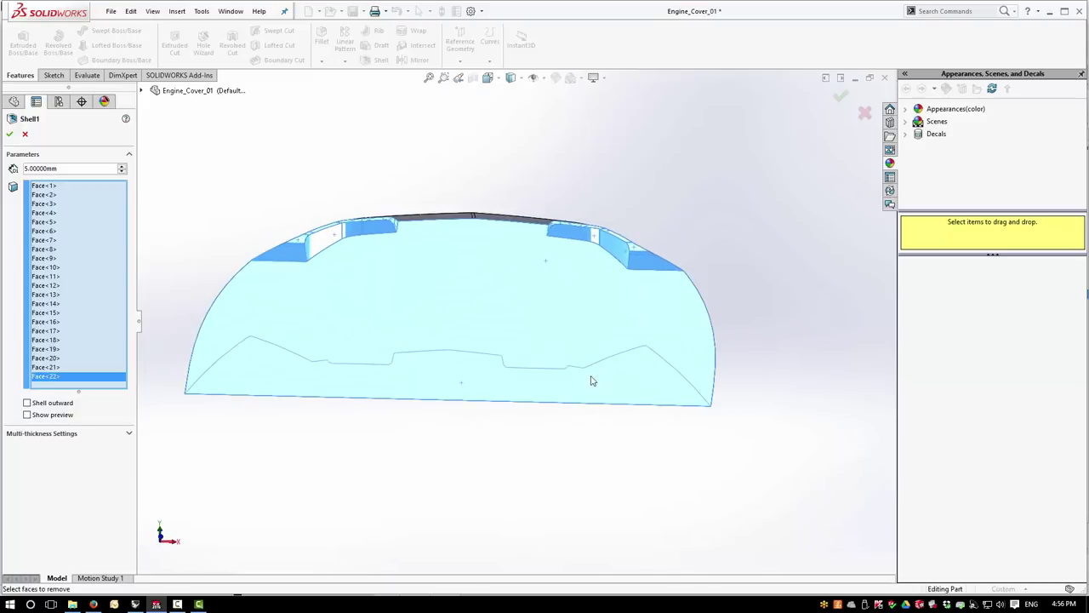
left_click(11, 134)
Step: Examine the shelled engine cover from several angles, including the scoop recesses, front lip, side skirts and rear edge
middle_click_drag(569, 501, 357, 442)
scroll(404, 400, "down", 2)
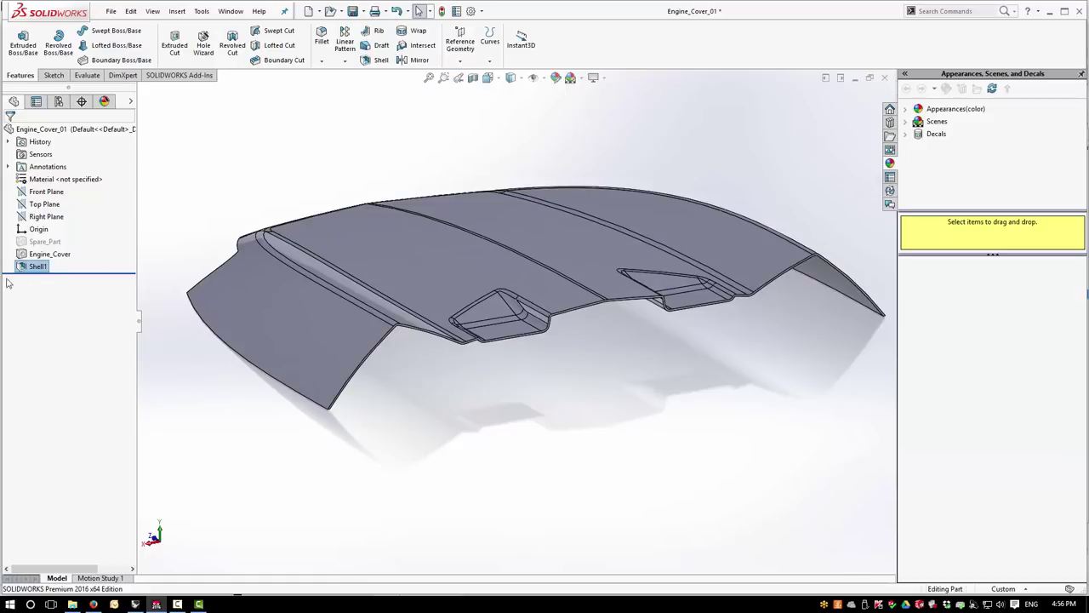
middle_click_drag(474, 496, 435, 361)
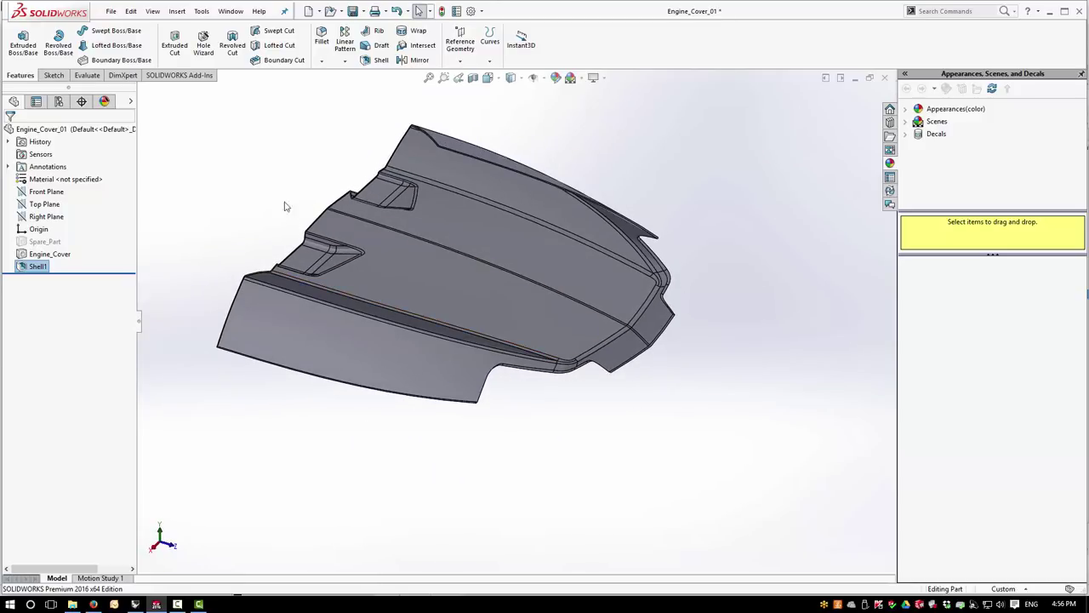
scroll(278, 194, "down", 5)
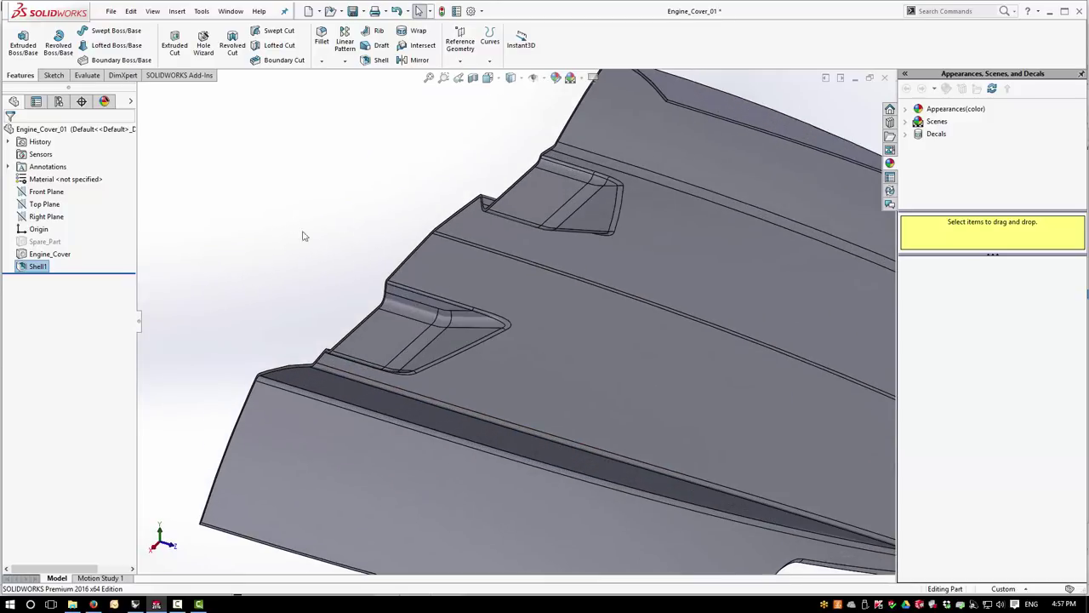
scroll(328, 280, "down", 2)
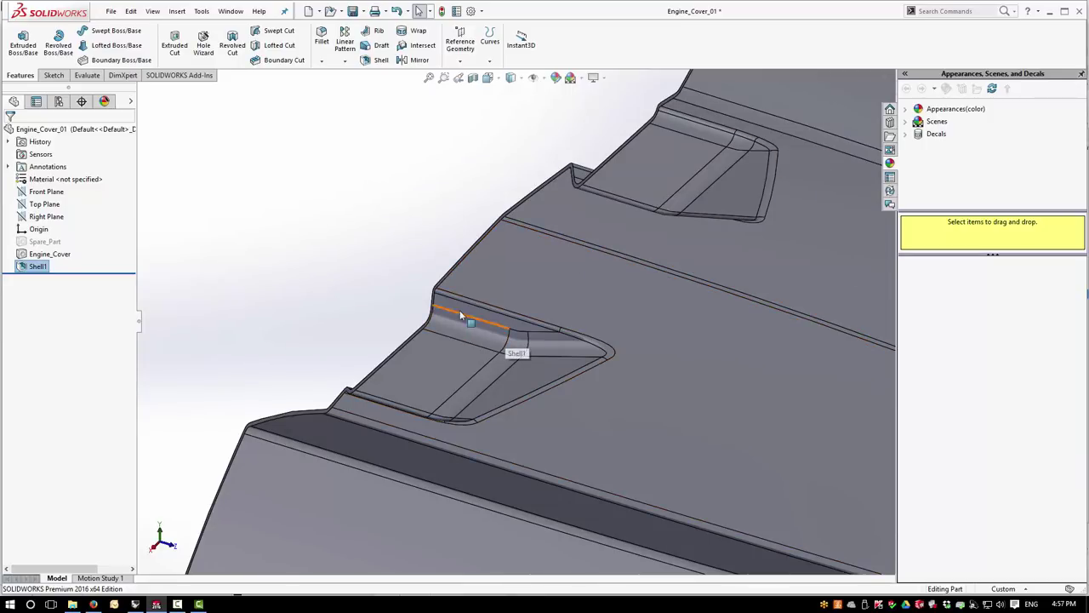
middle_click_drag(365, 294, 634, 240)
key("f")
scroll(252, 508, "down", 5)
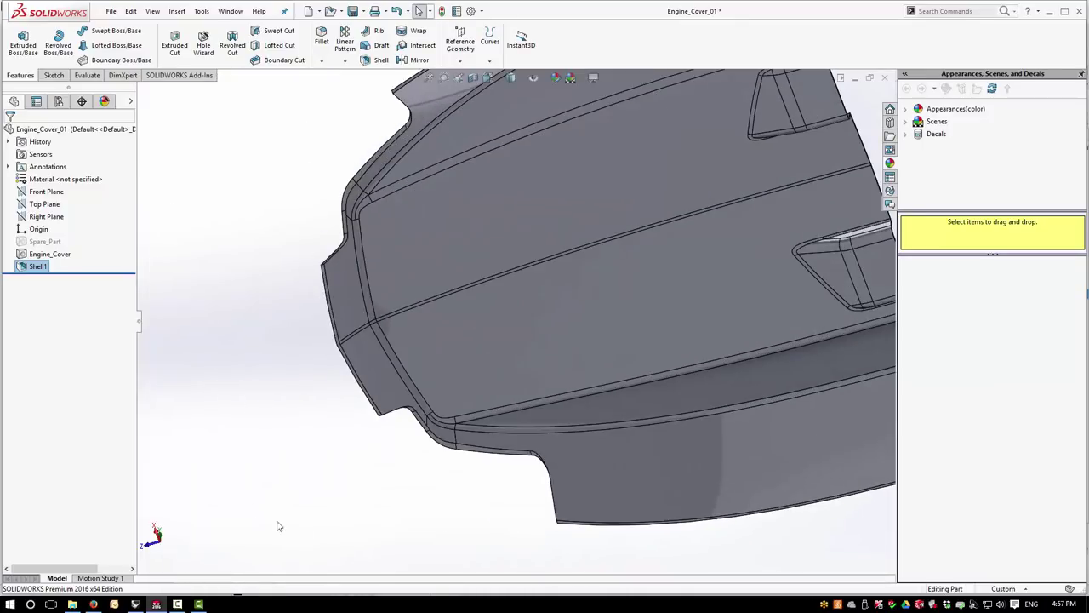
scroll(408, 505, "down", 1)
middle_click_drag(424, 487, 712, 291)
key("f")
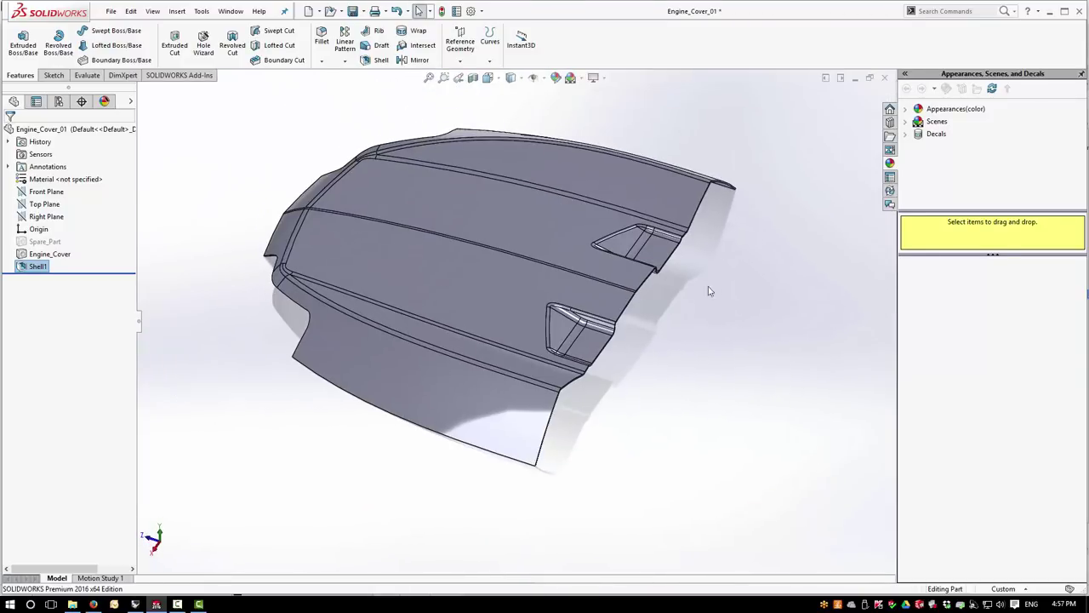
scroll(691, 284, "down", 2)
scroll(691, 284, "down", 1)
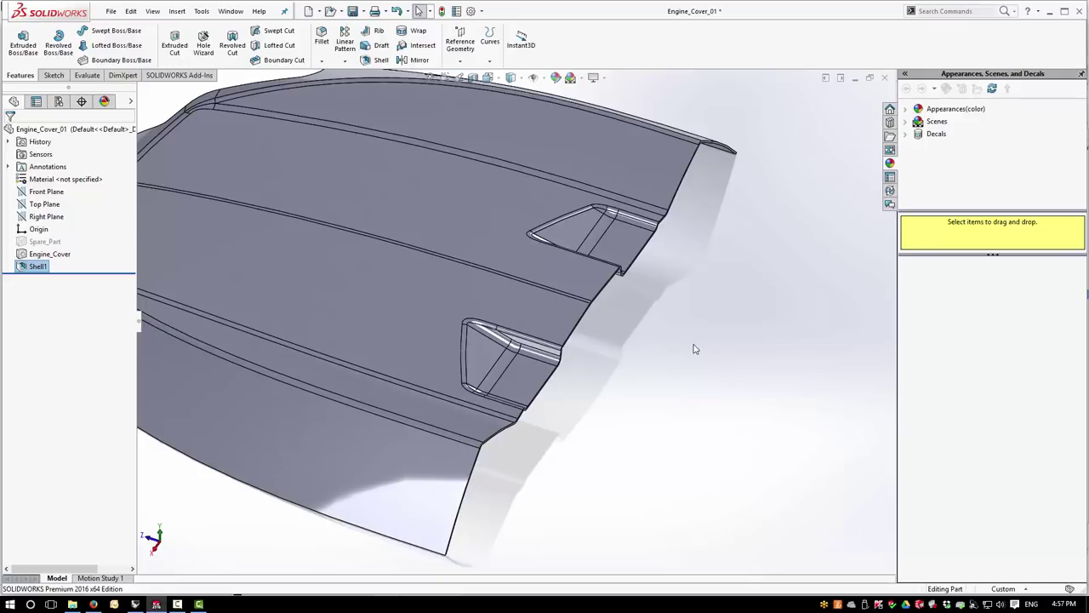
middle_click_drag(695, 347, 674, 325)
scroll(702, 377, "up", 2)
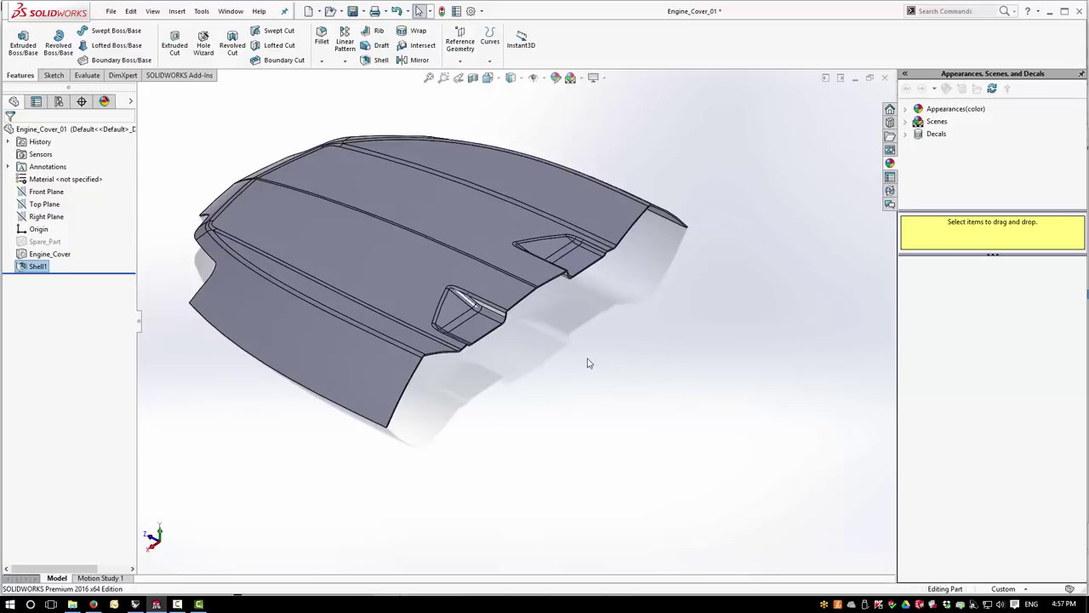
scroll(589, 363, "down", 1)
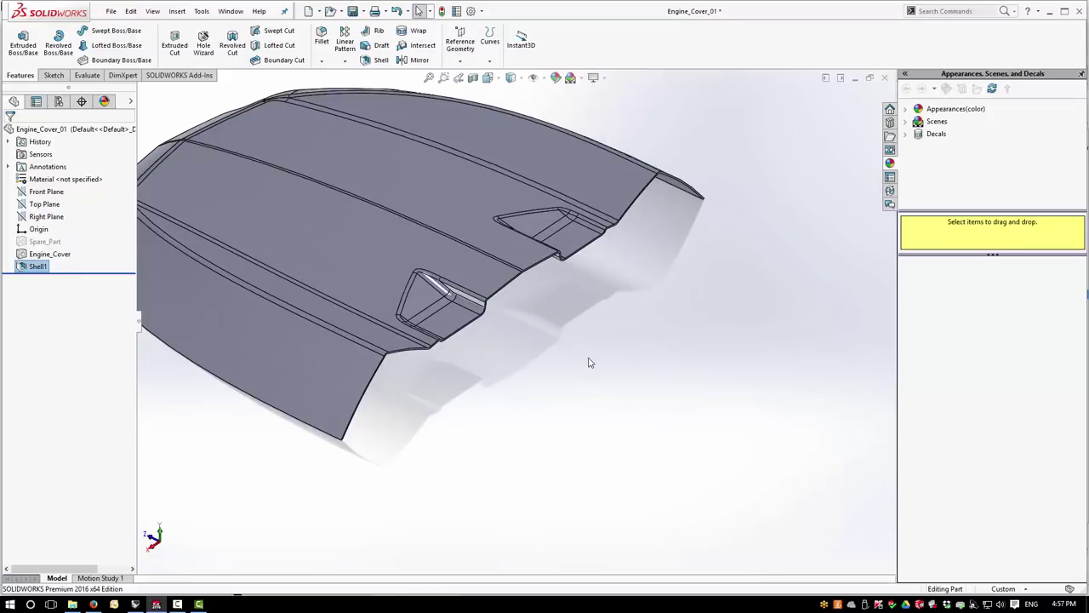
scroll(617, 375, "up", 5)
middle_click_drag(607, 389, 502, 246)
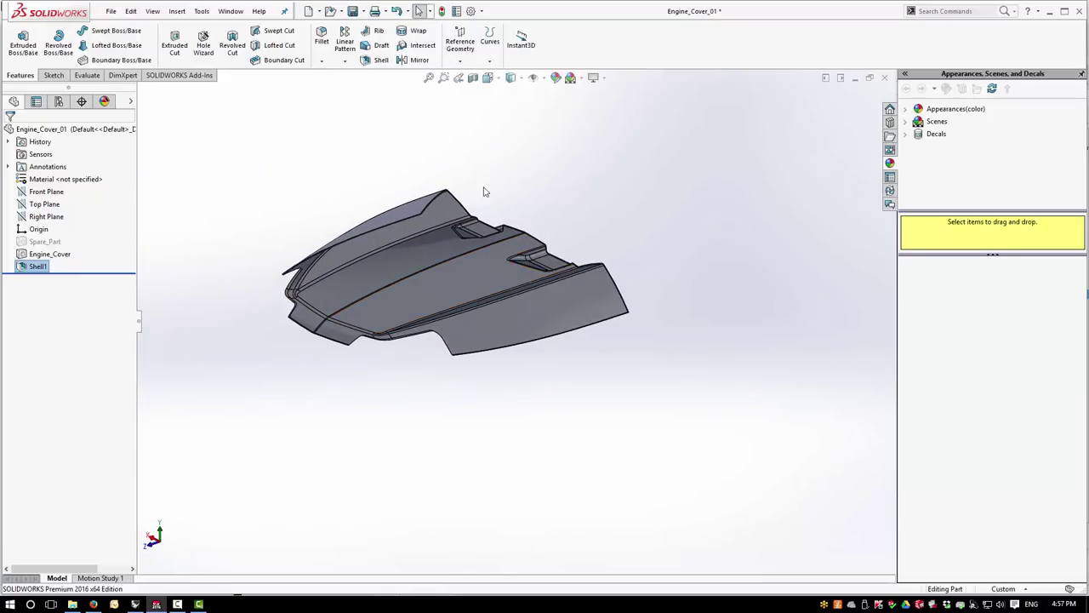
scroll(473, 198, "down", 2)
middle_click_drag(336, 449, 384, 488)
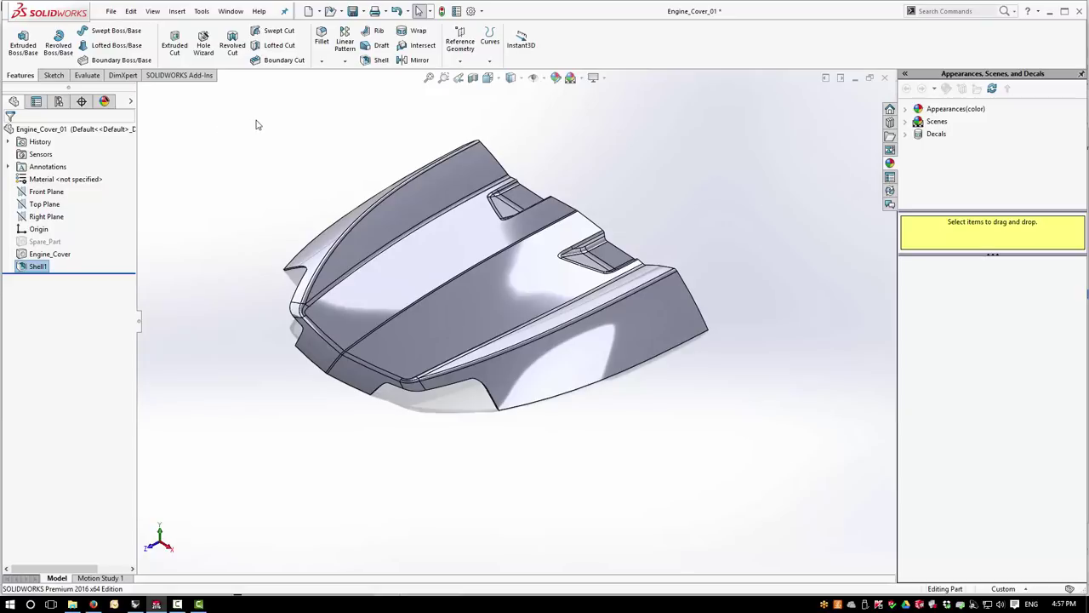
Step: Start a symmetric constant-size fillet with a radius of 6 mm
left_click(321, 36)
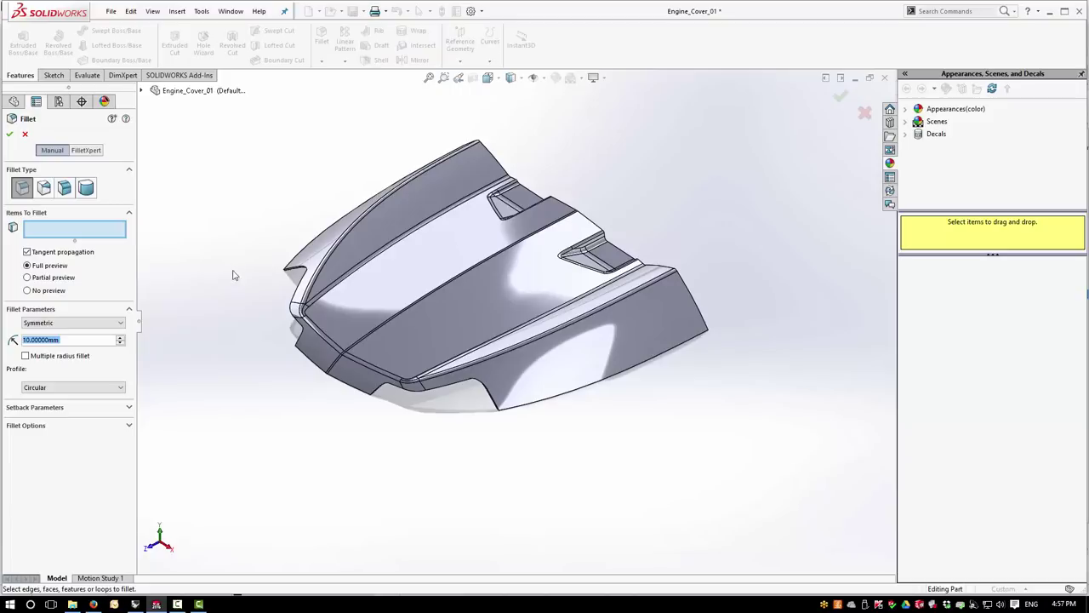
middle_click_drag(366, 456, 469, 428)
scroll(420, 377, "down", 3)
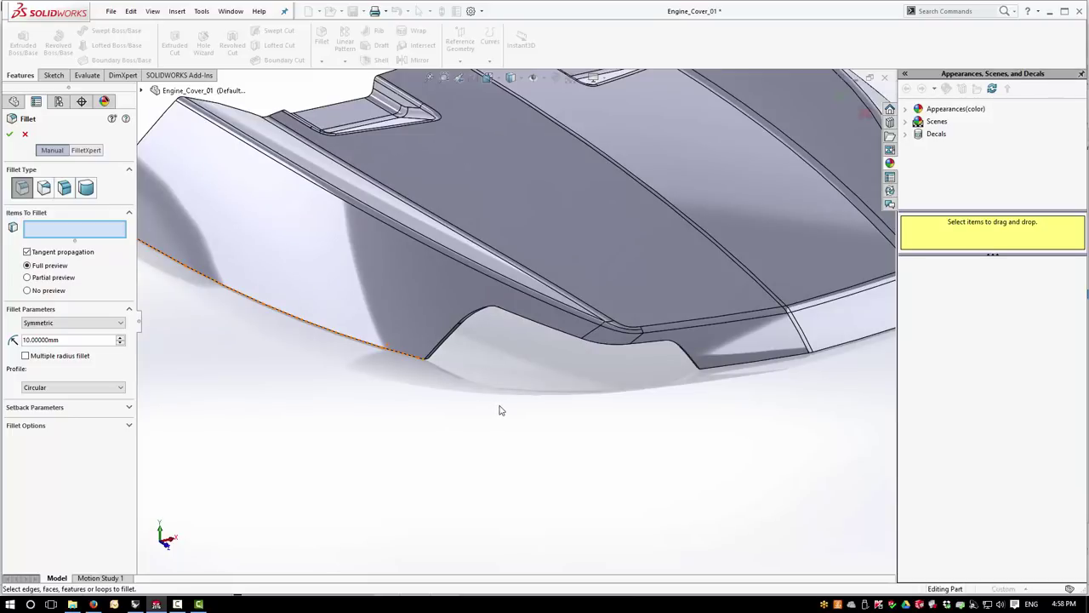
left_click(68, 340)
double_click(67, 340)
type("6")
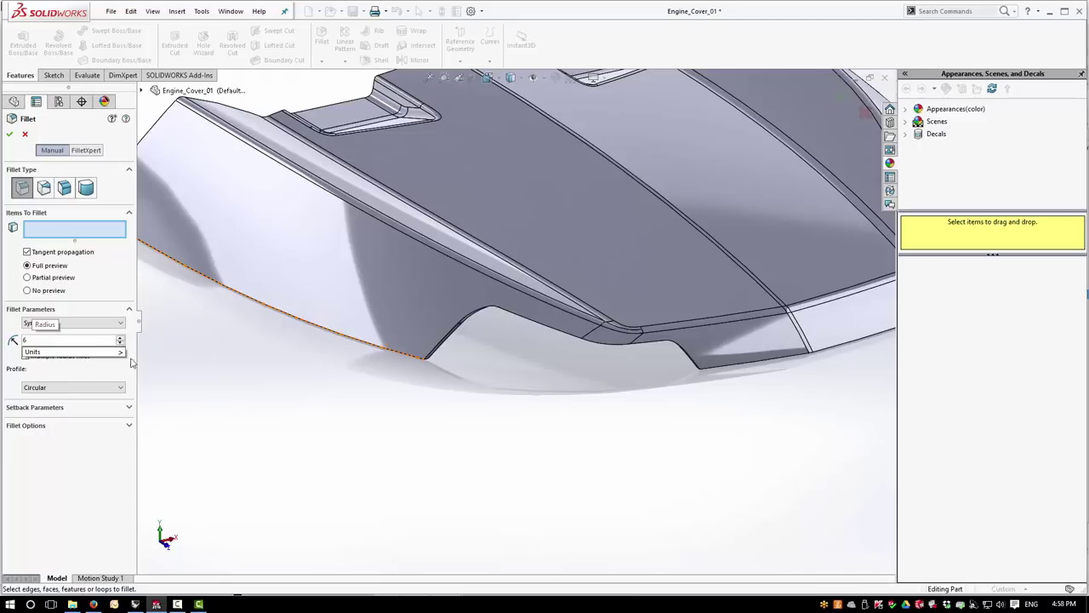
key("Return")
Step: Turn off tangent propagation and choose the front and rear bottom corner edges of one side skirt for the fillet
middle_click_drag(520, 450, 453, 389)
left_click(384, 364)
middle_click_drag(383, 364, 564, 185)
middle_click_drag(445, 267, 558, 266)
scroll(516, 294, "down", 10)
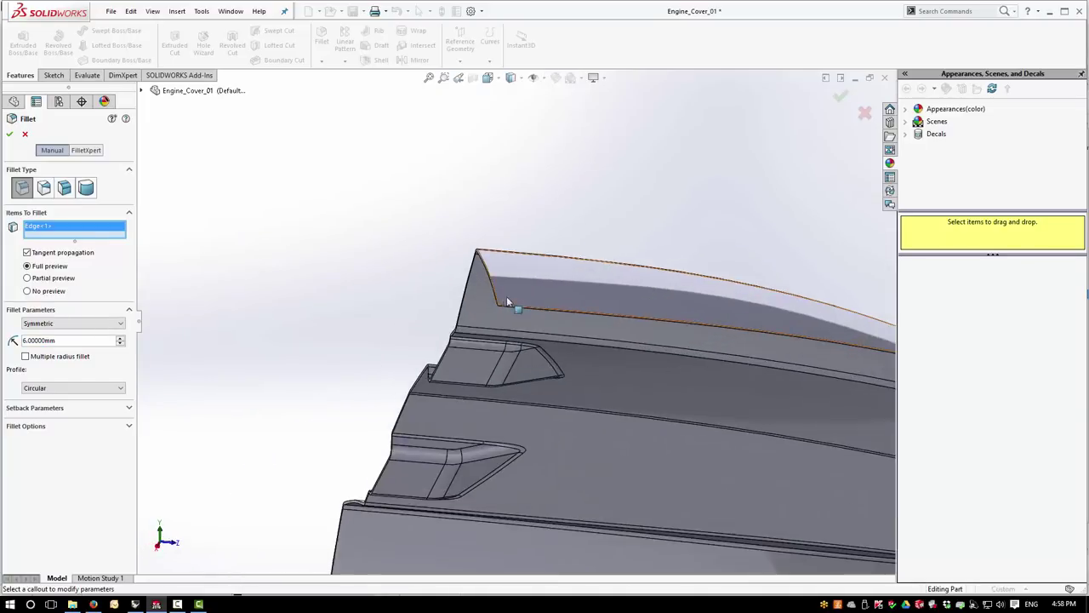
left_click(27, 253)
scroll(498, 315, "down", 5)
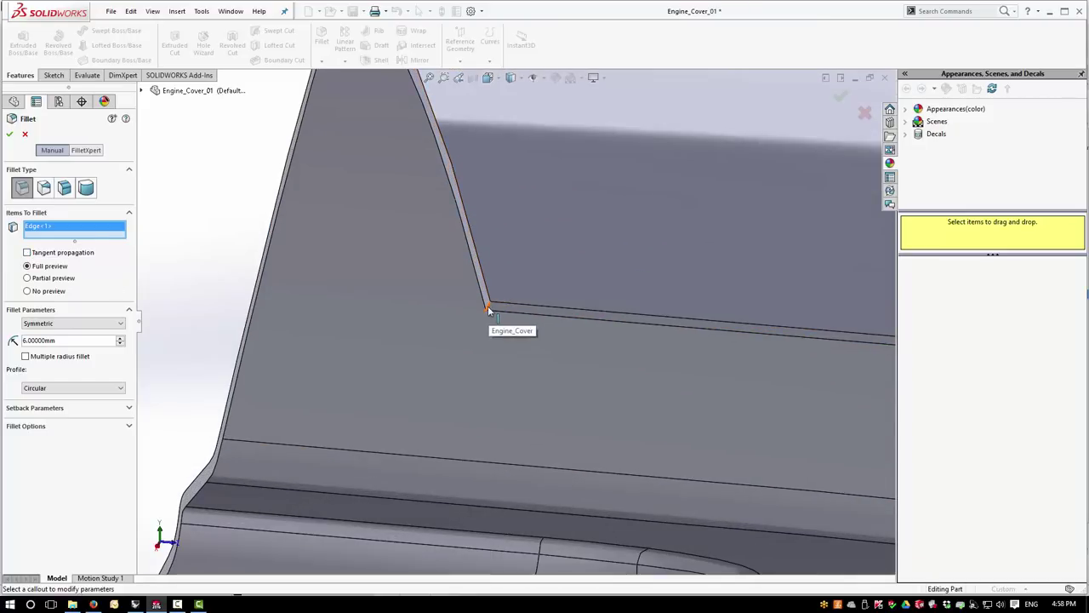
scroll(295, 269, "up", 10)
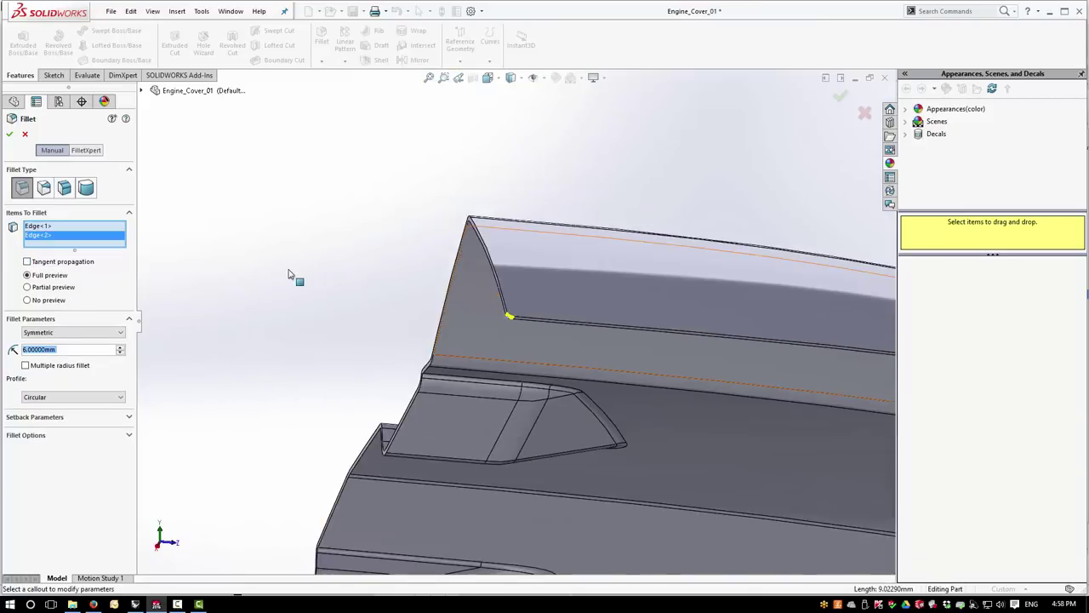
Step: Add the short thickness edges at both outer corners of the cover's front lip to the fillet
middle_click_drag(280, 294, 601, 356)
scroll(600, 354, "down", 6)
scroll(578, 349, "down", 5)
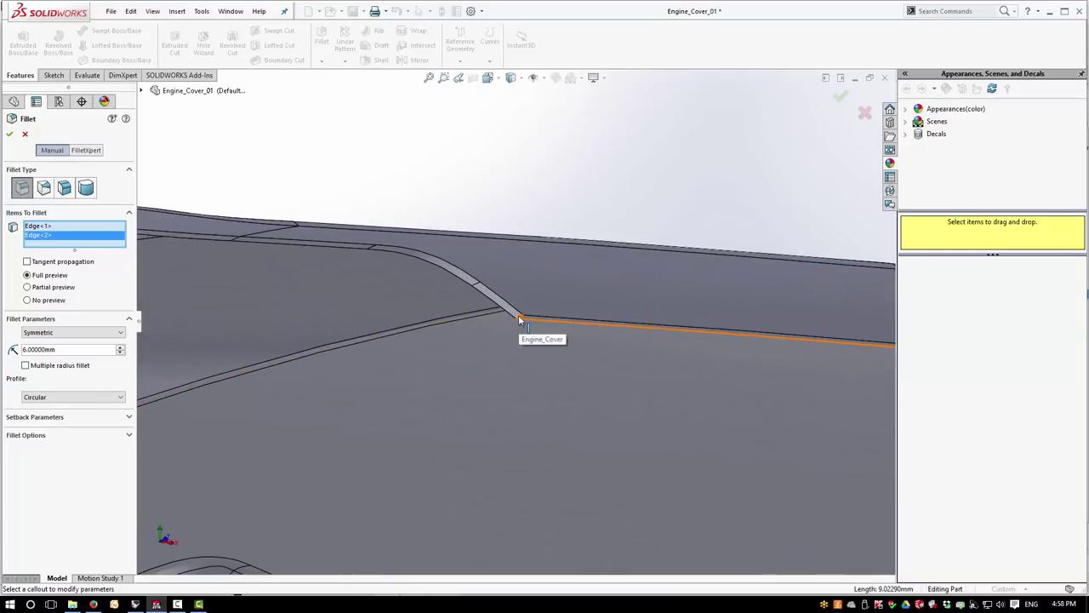
left_click(520, 321)
scroll(511, 210, "up", 8)
middle_click_drag(625, 220, 528, 256)
scroll(562, 284, "down", 5)
scroll(562, 283, "down", 2)
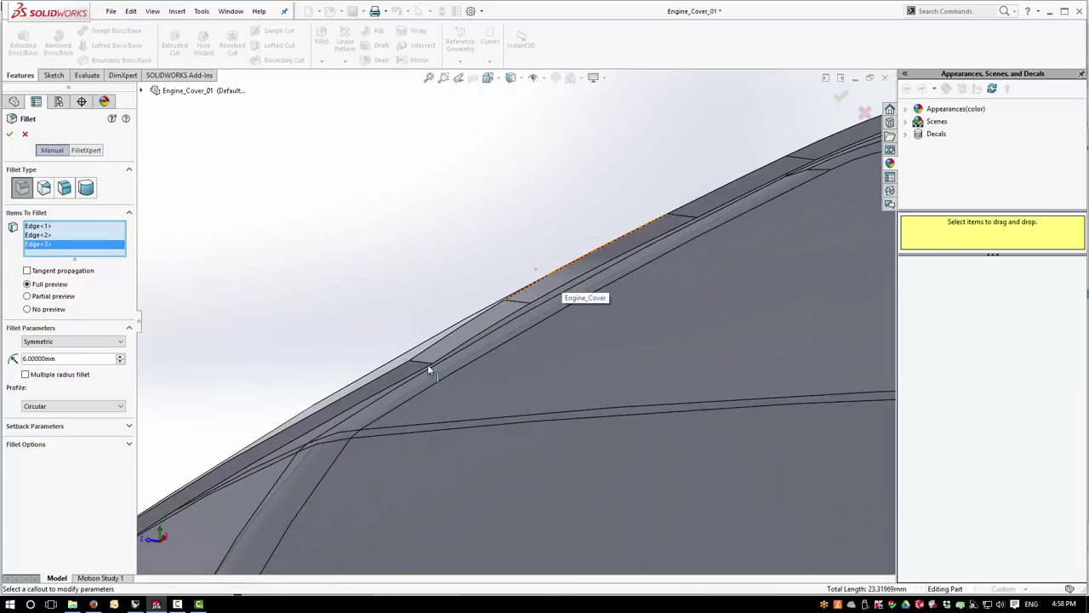
left_click(422, 364)
Step: Add the front bottom corner edge of the opposite side skirt to the fillet
scroll(374, 261, "up", 2)
middle_click_drag(372, 261, 348, 334)
scroll(348, 338, "up", 4)
middle_click_drag(705, 377, 754, 287)
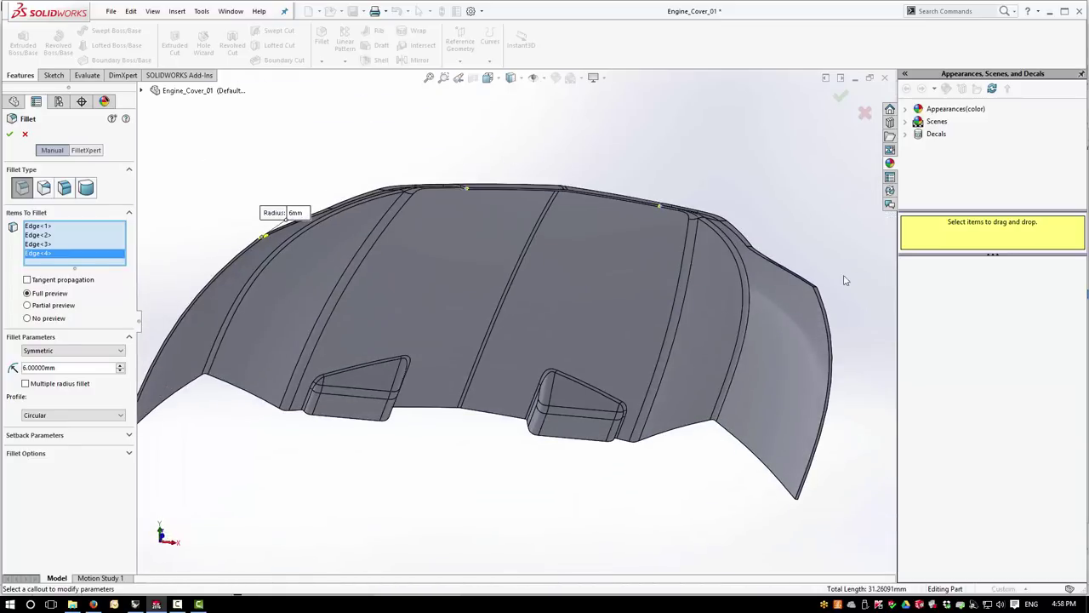
scroll(791, 319, "down", 5)
scroll(791, 319, "down", 3)
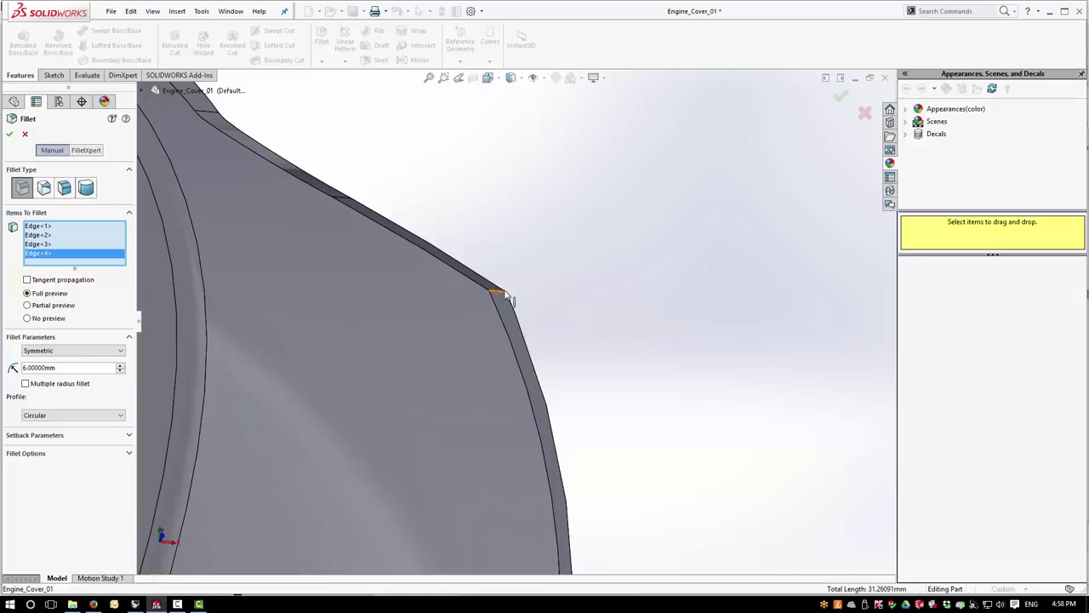
left_click(498, 292)
Step: Add the rear bottom corner edge of that same skirt and apply the 6 mm fillet to all six corner edges
scroll(547, 214, "up", 6)
middle_click_drag(627, 316, 222, 157)
scroll(308, 182, "down", 5)
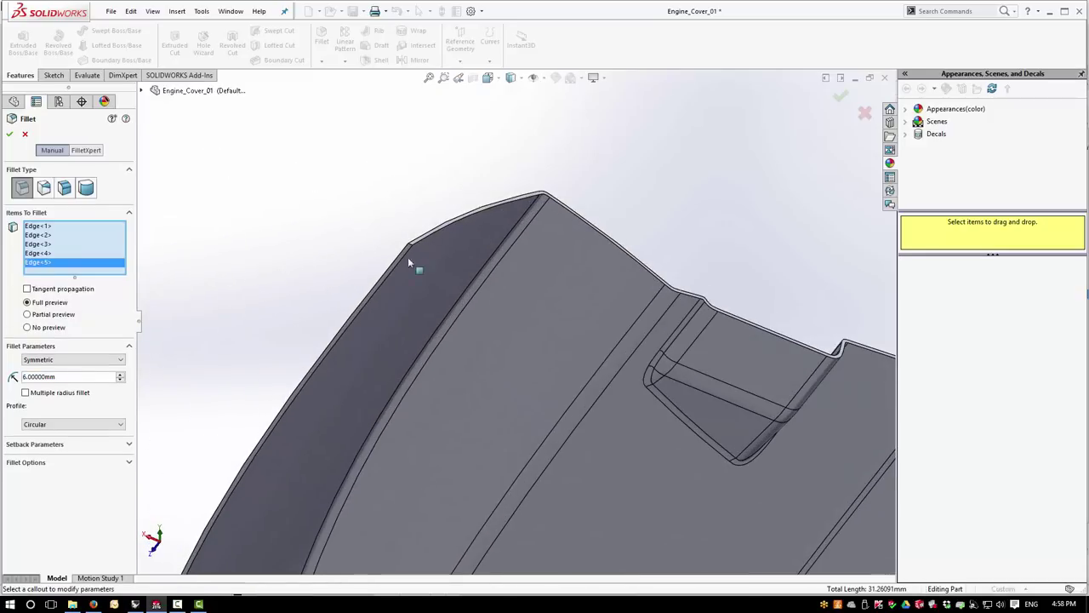
scroll(407, 245, "down", 4)
left_click(462, 283)
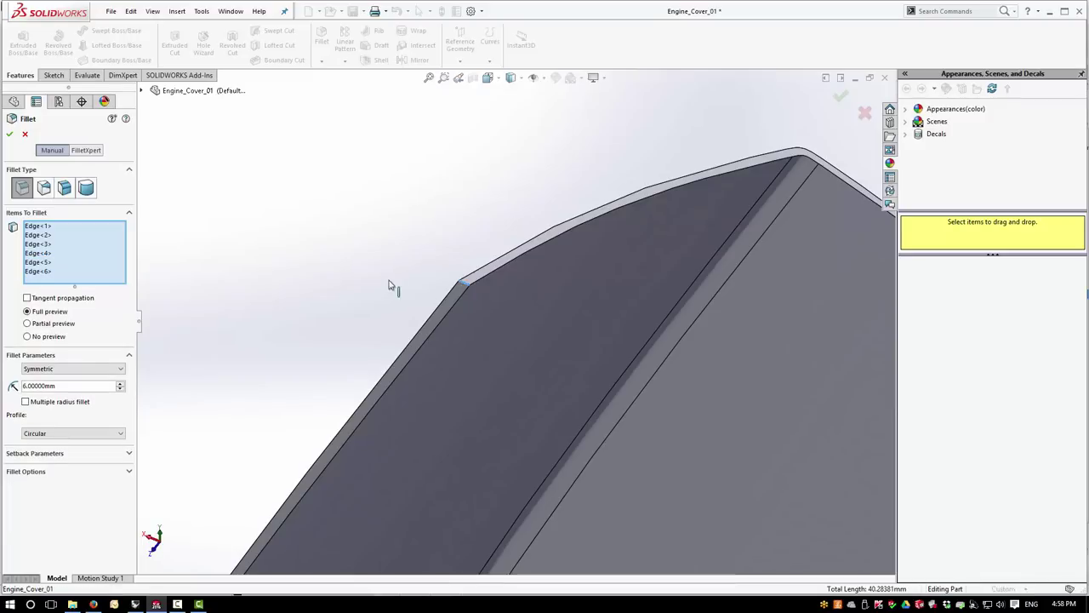
left_click(11, 135)
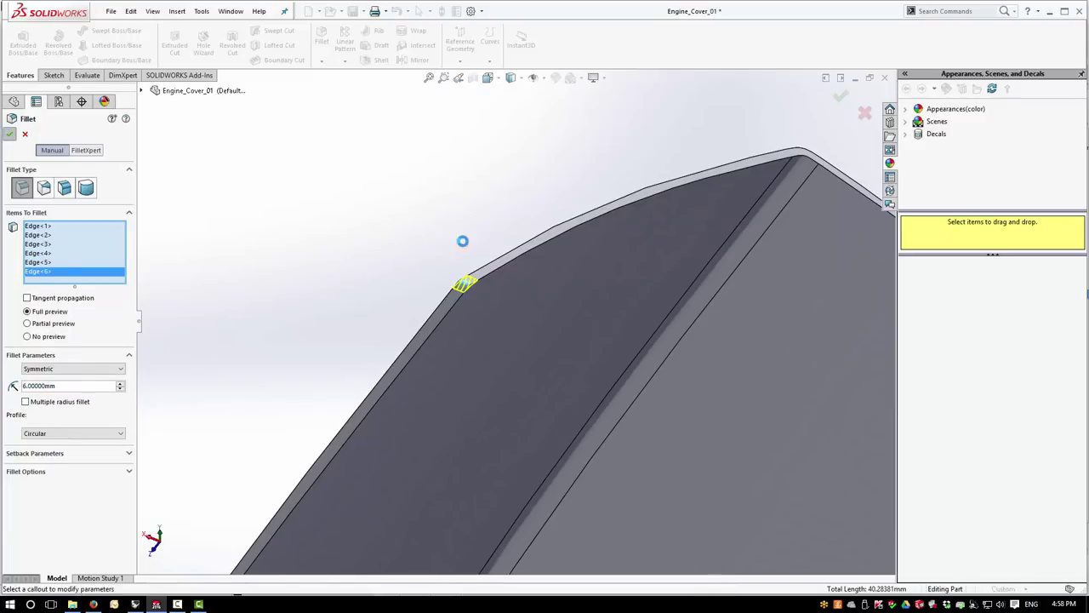
scroll(400, 219, "up", 5)
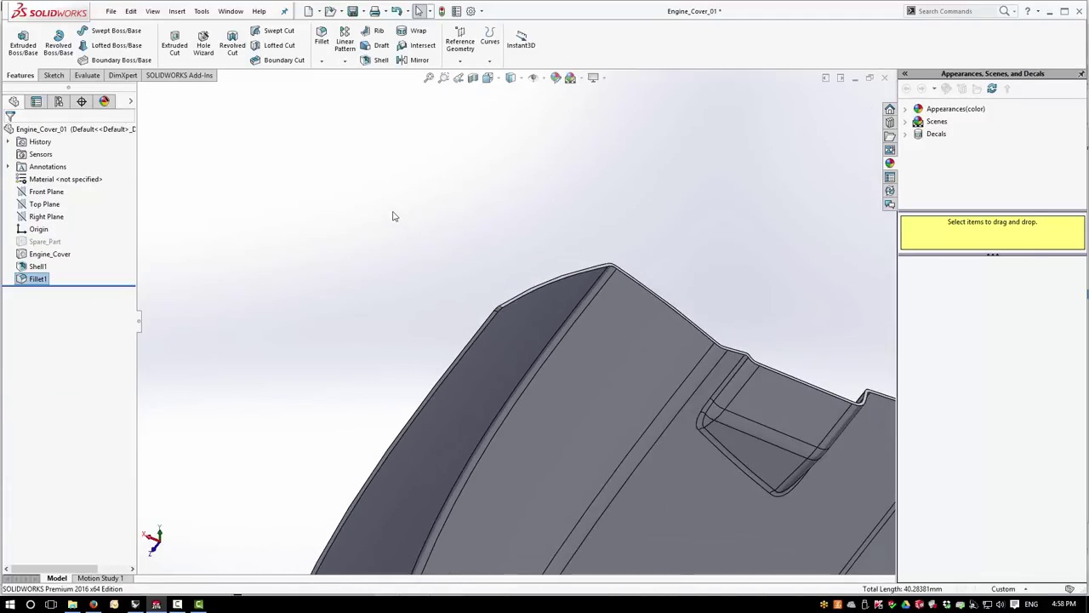
middle_click_drag(418, 219, 545, 375)
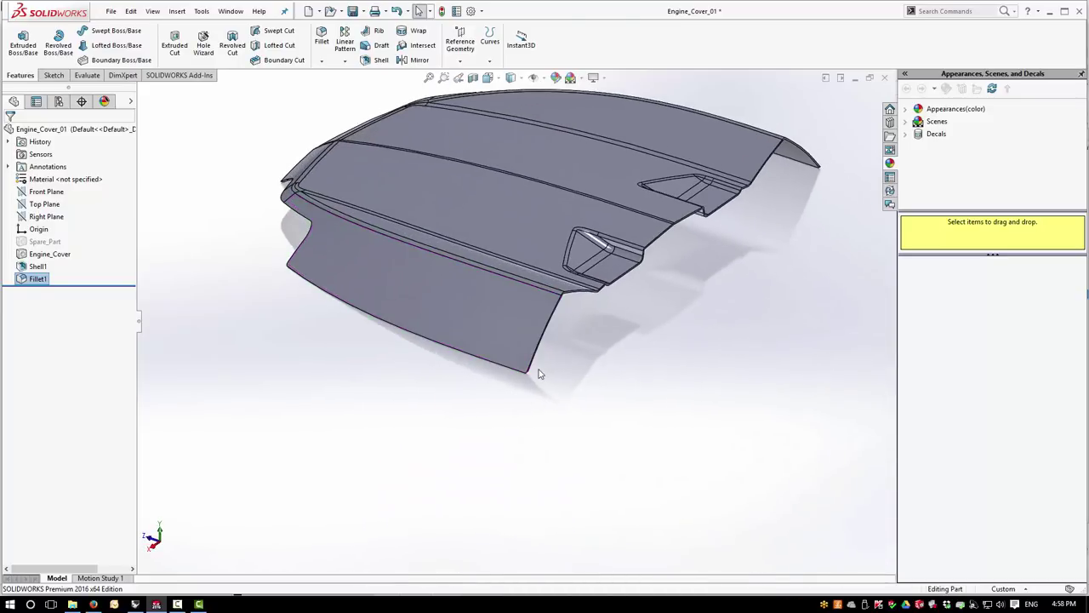
Step: Fillet the outer rim edge of the engine cover with a 2 mm radius, using tangent propagation to follow the whole perimeter
scroll(544, 375, "down", 6)
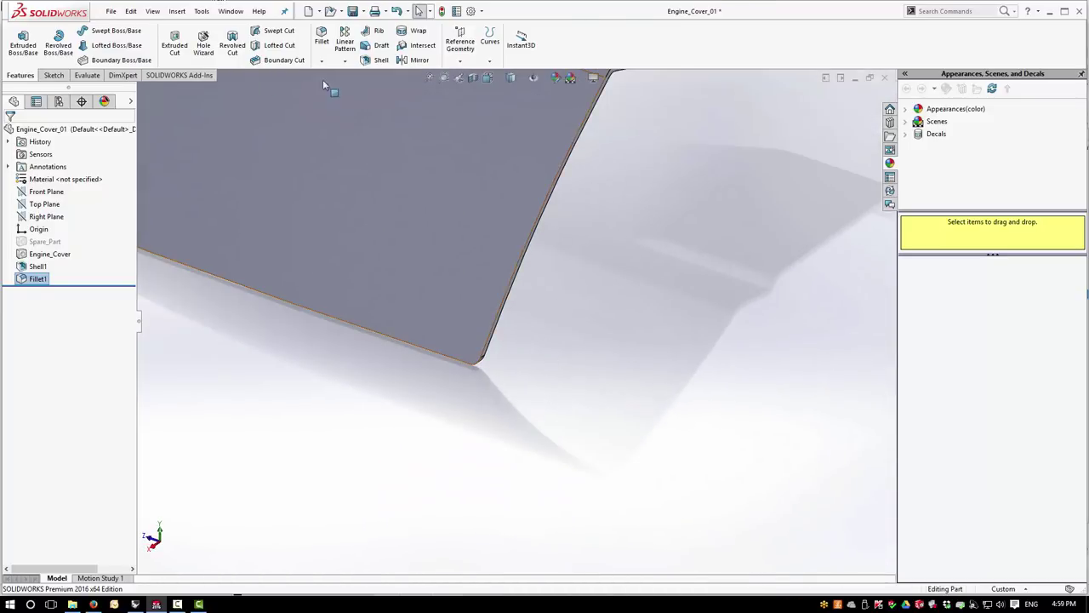
left_click(321, 38)
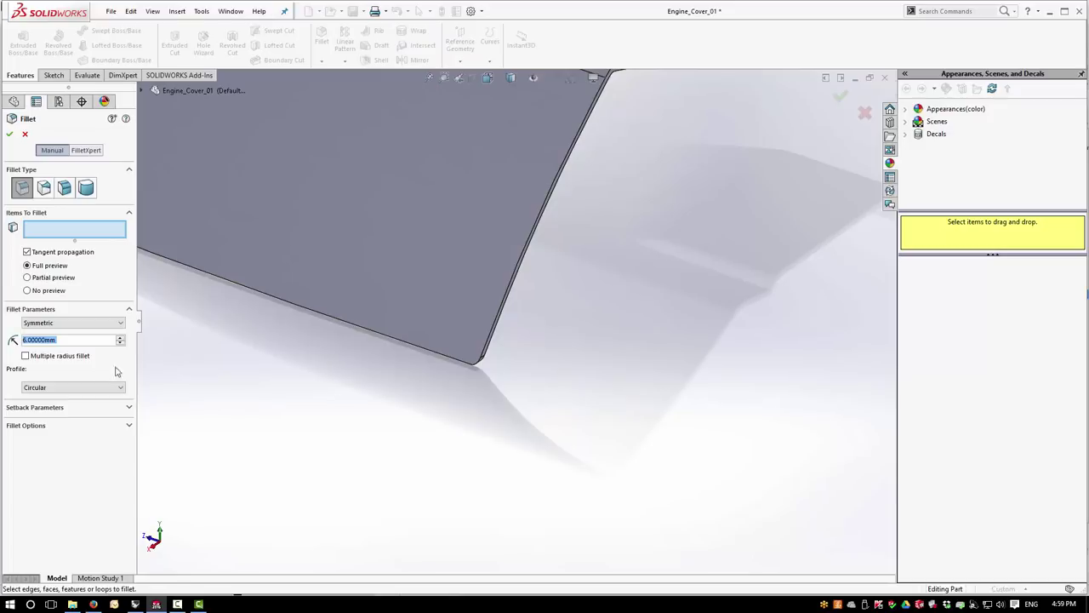
type("2")
key("Return")
scroll(502, 336, "down", 3)
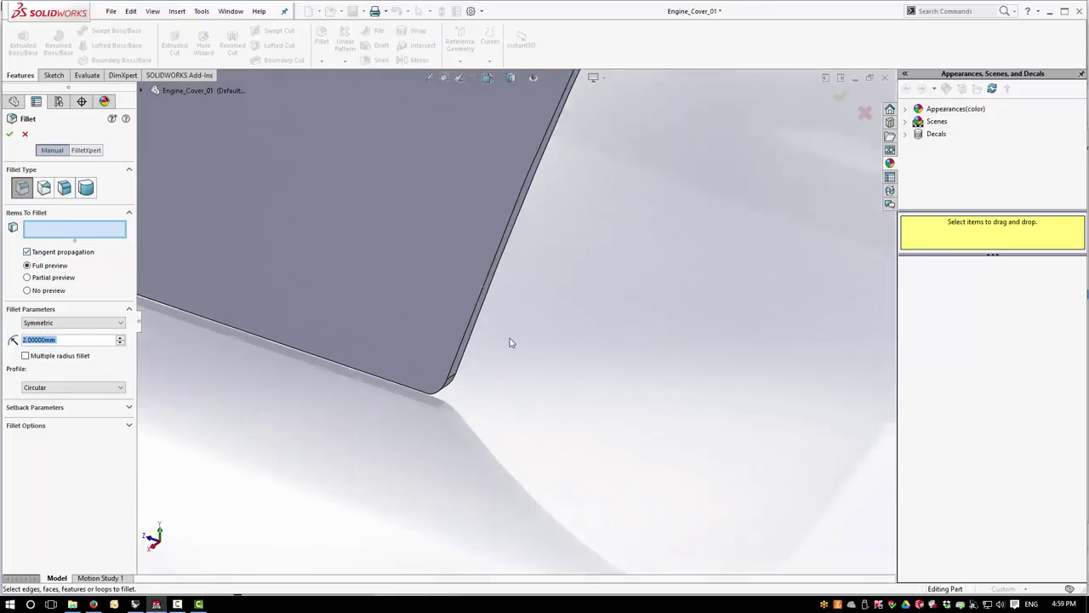
left_click(443, 375)
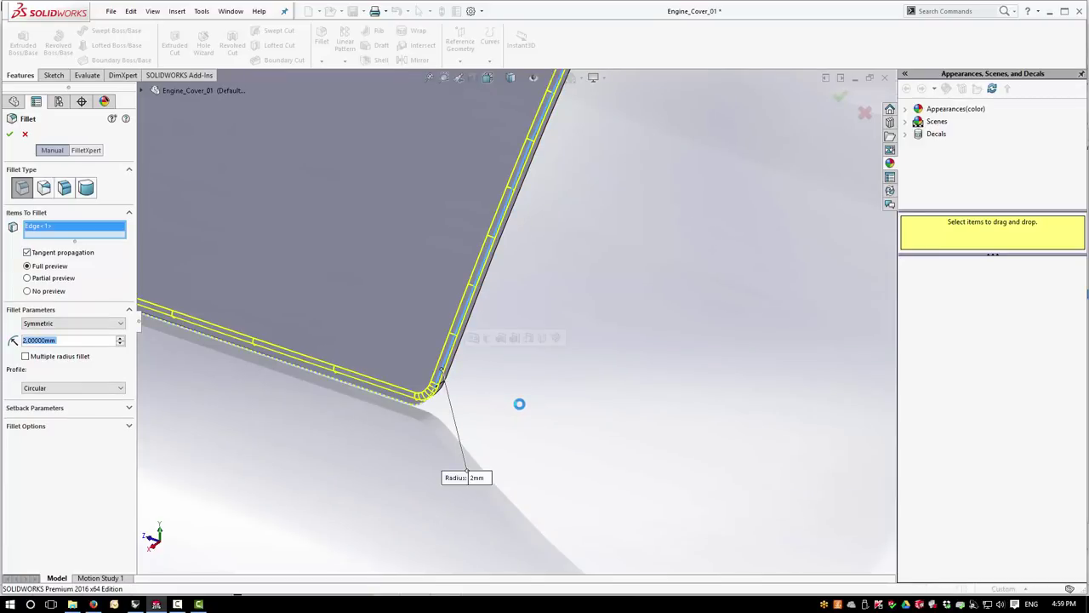
middle_click_drag(519, 403, 585, 486)
scroll(578, 496, "up", 5)
middle_click_drag(403, 480, 442, 319)
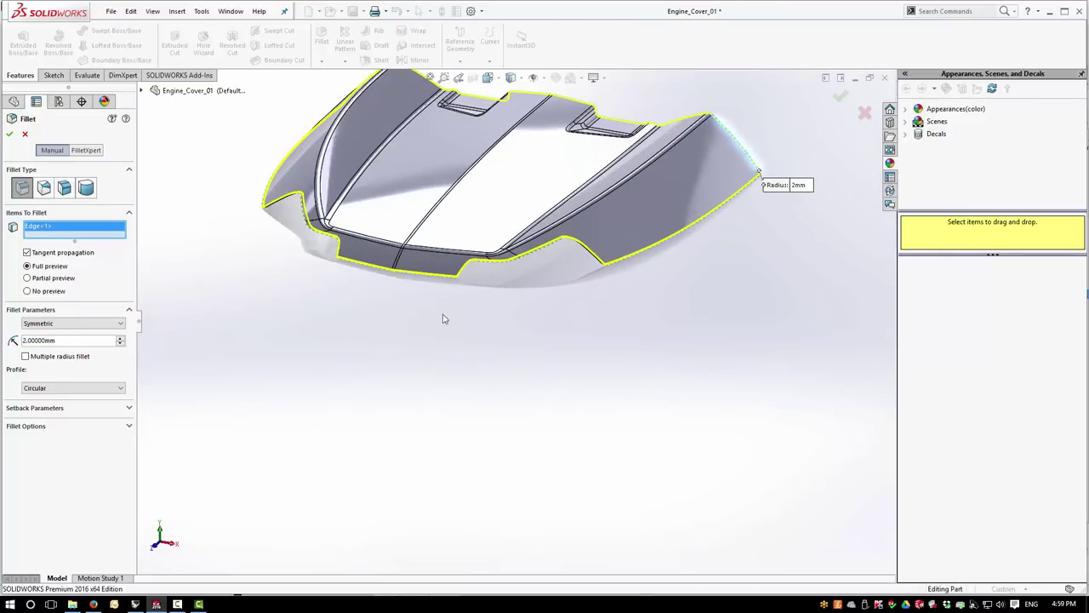
left_click(11, 134)
scroll(494, 409, "up", 3)
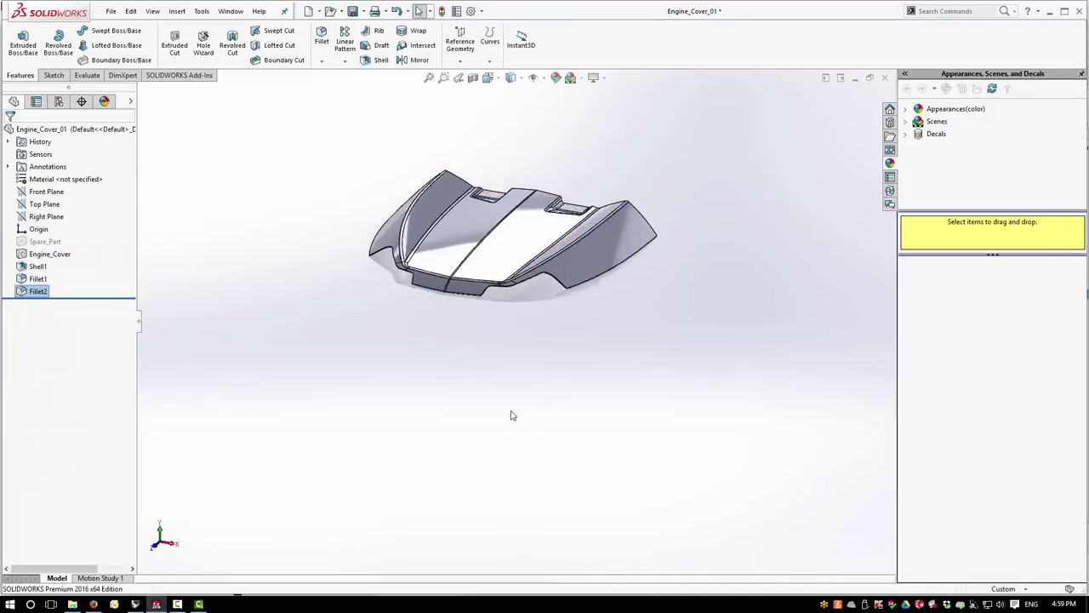
Step: Orient the model to the Top view with the recessed pockets at the cover's rear edge in close view
middle_click_drag(471, 403, 549, 382)
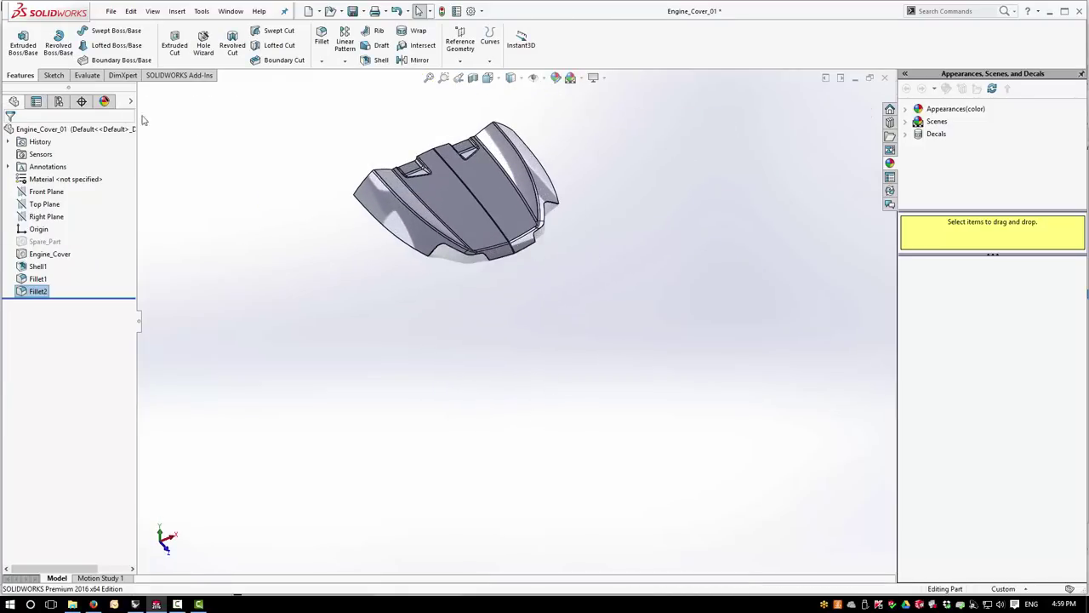
left_click(497, 78)
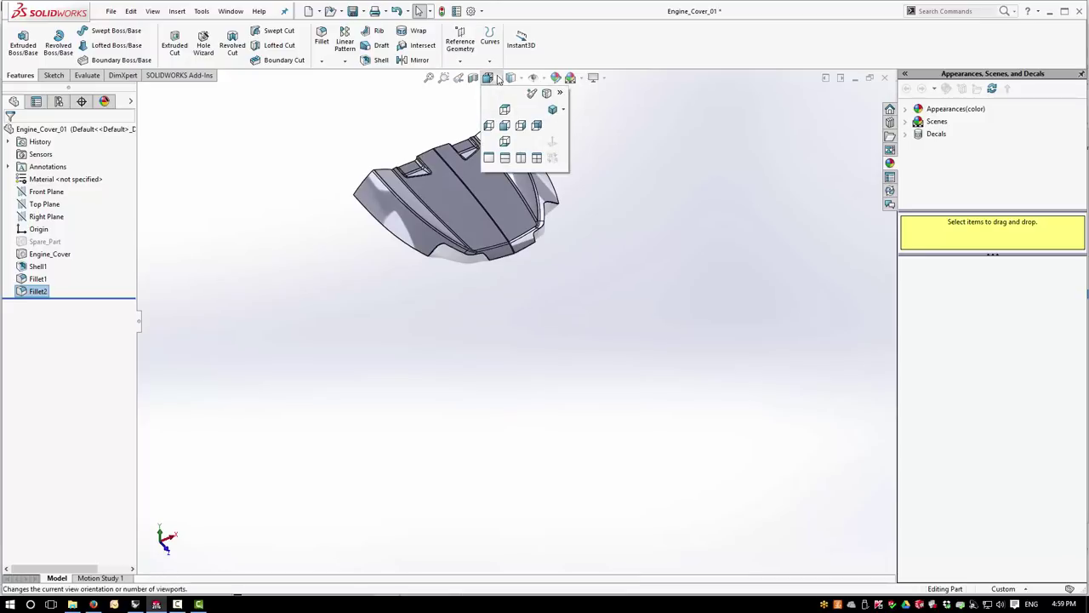
left_click(505, 109)
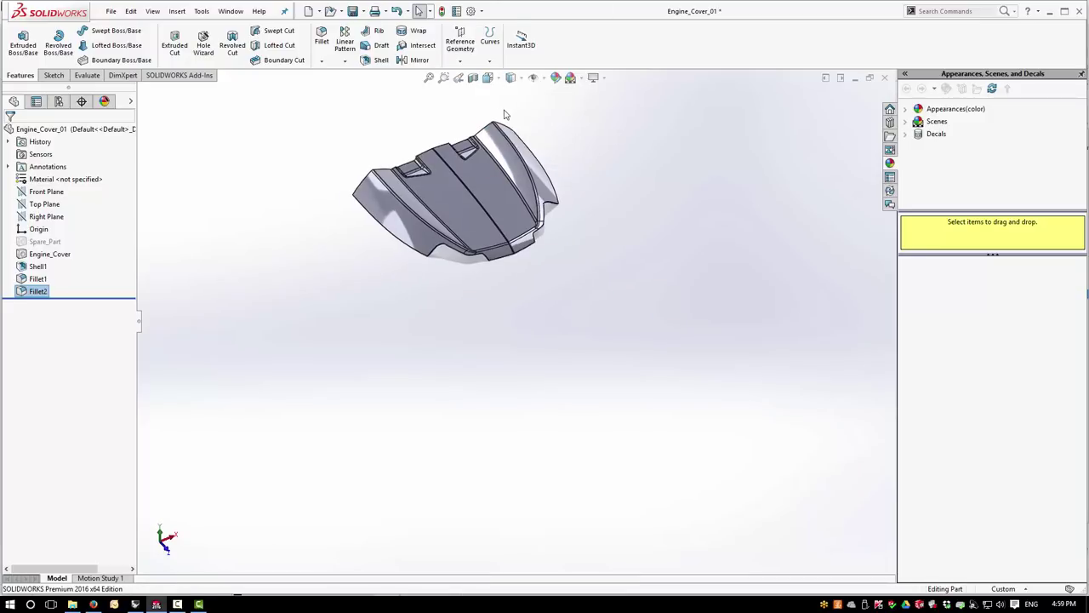
scroll(554, 193, "down", 5)
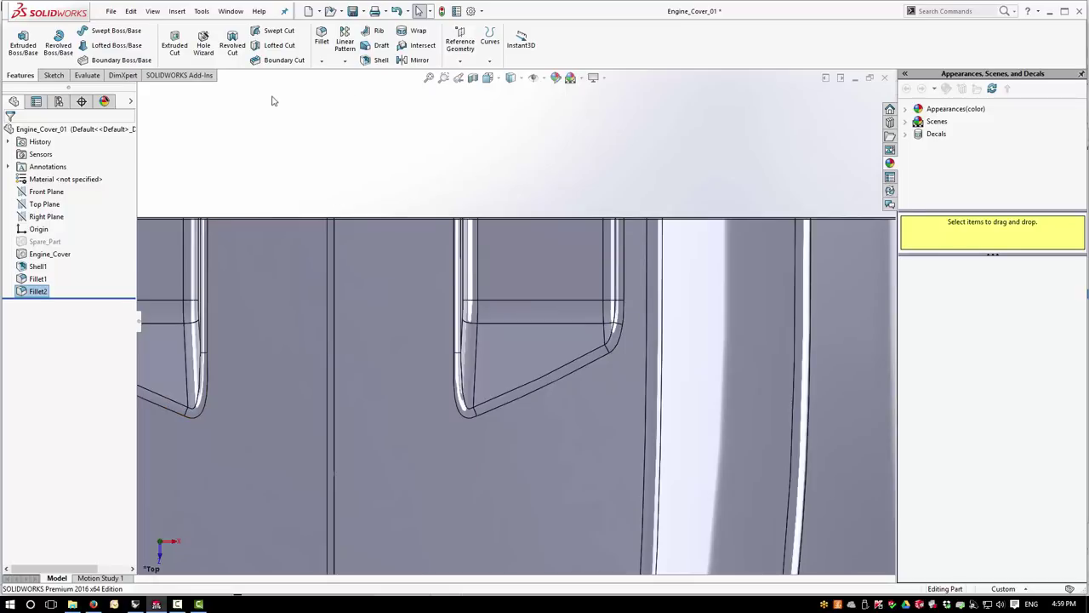
left_click(52, 75)
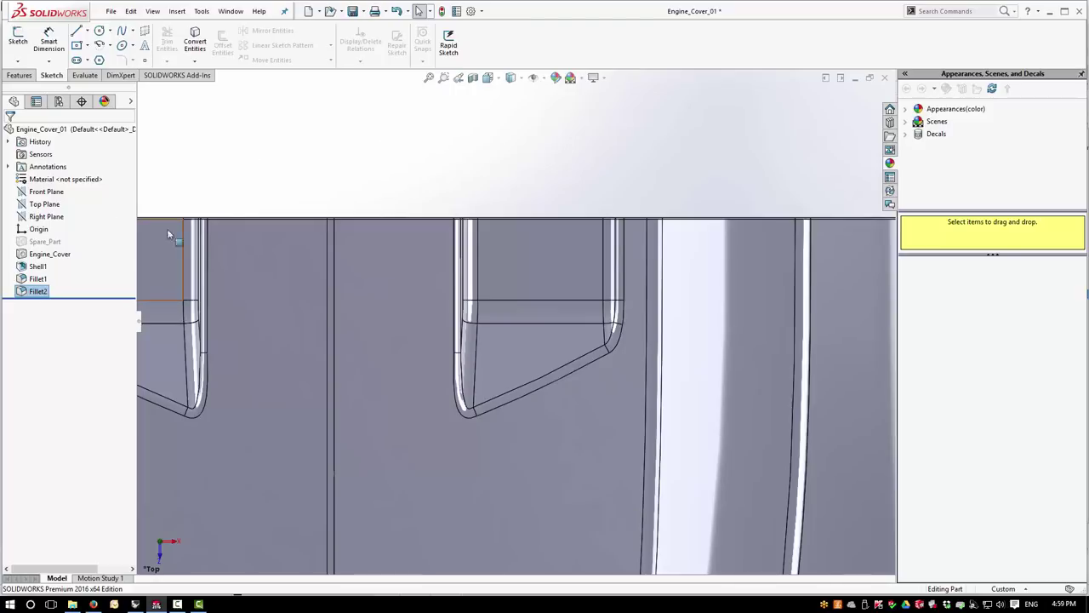
left_click(44, 205)
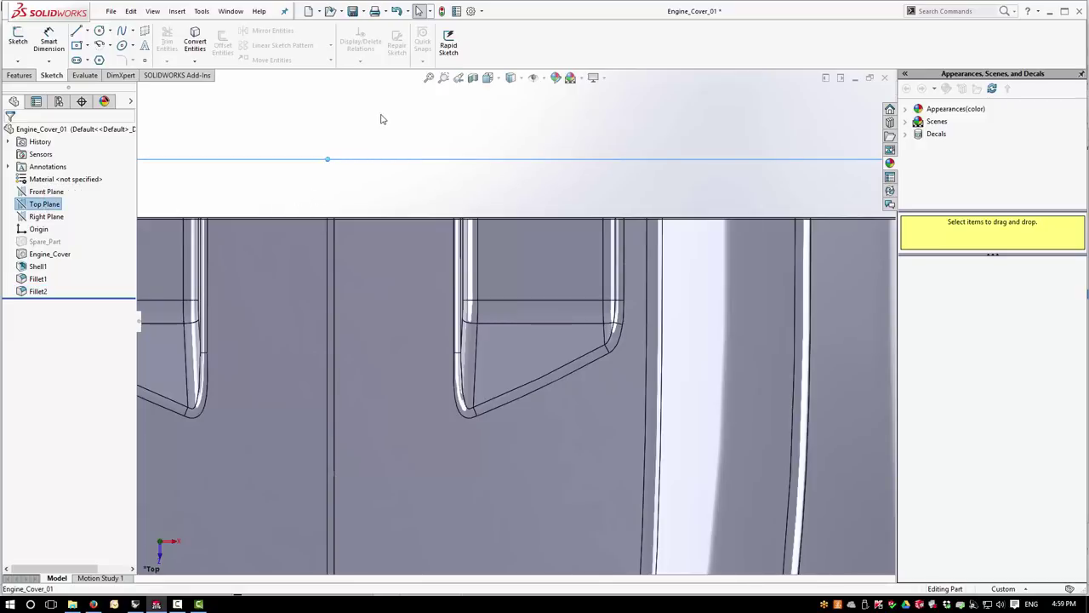
right_click(481, 199)
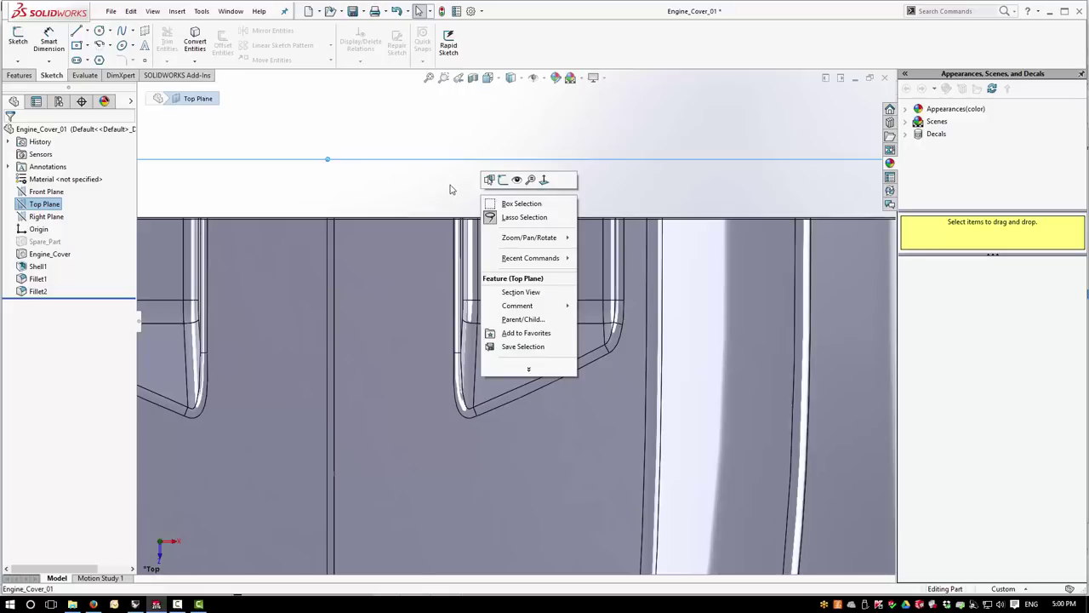
left_click(450, 188)
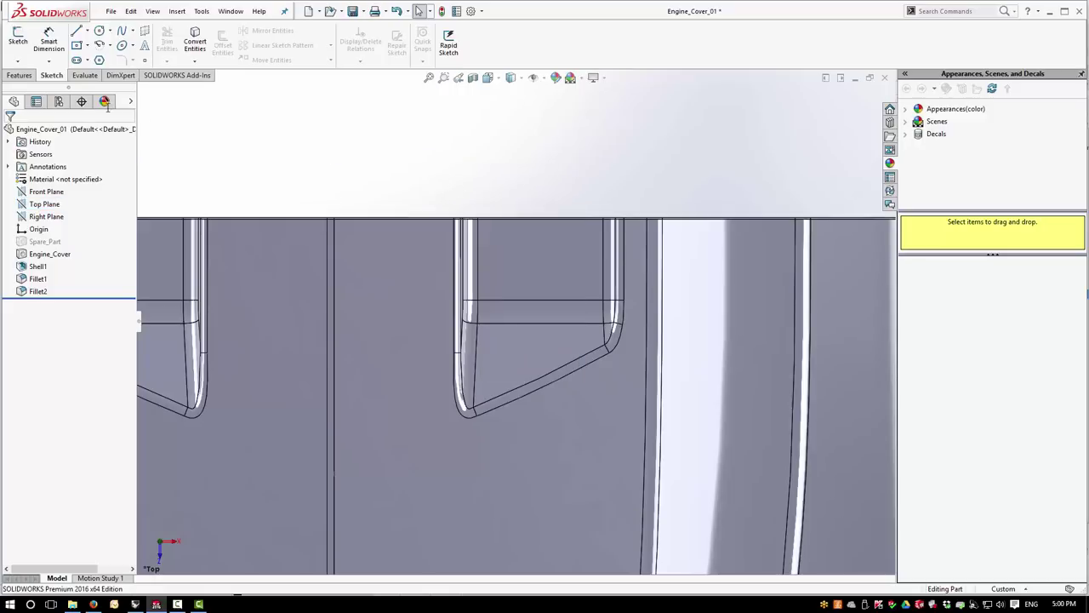
right_click(428, 184)
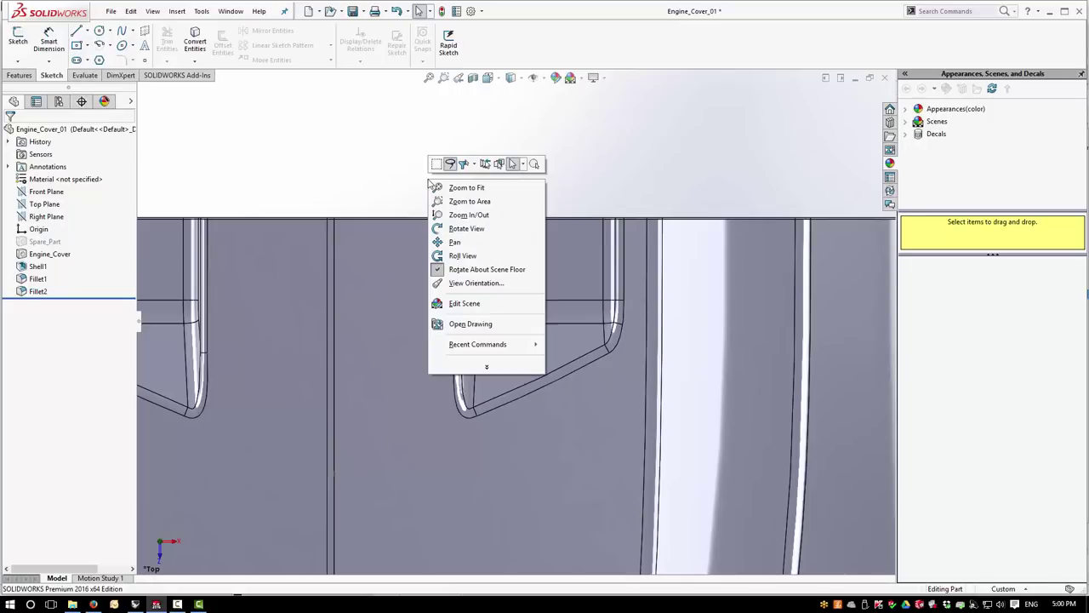
left_click(432, 133)
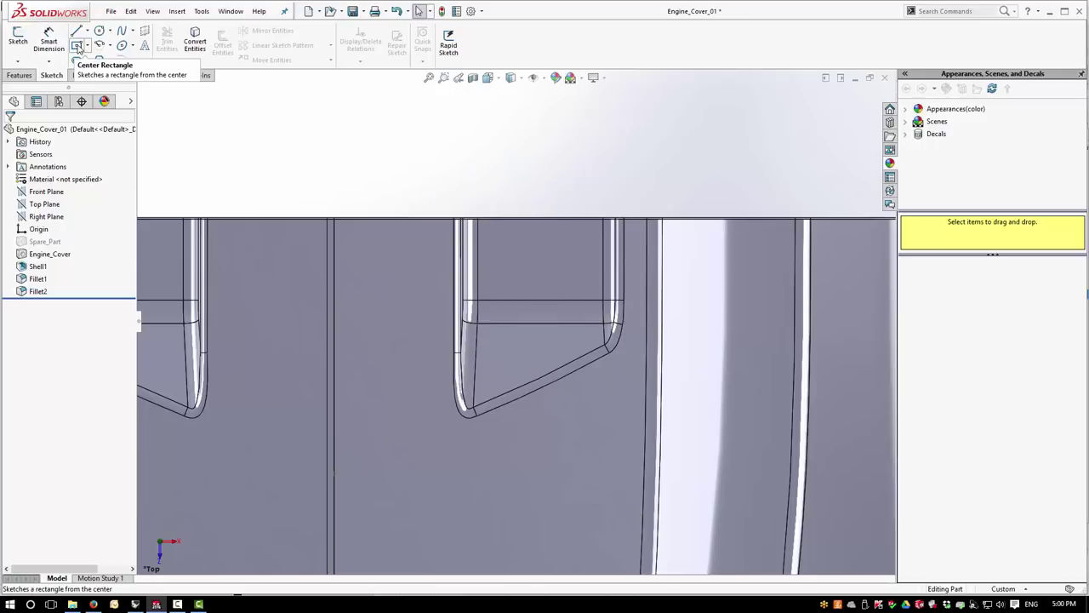
left_click(77, 46)
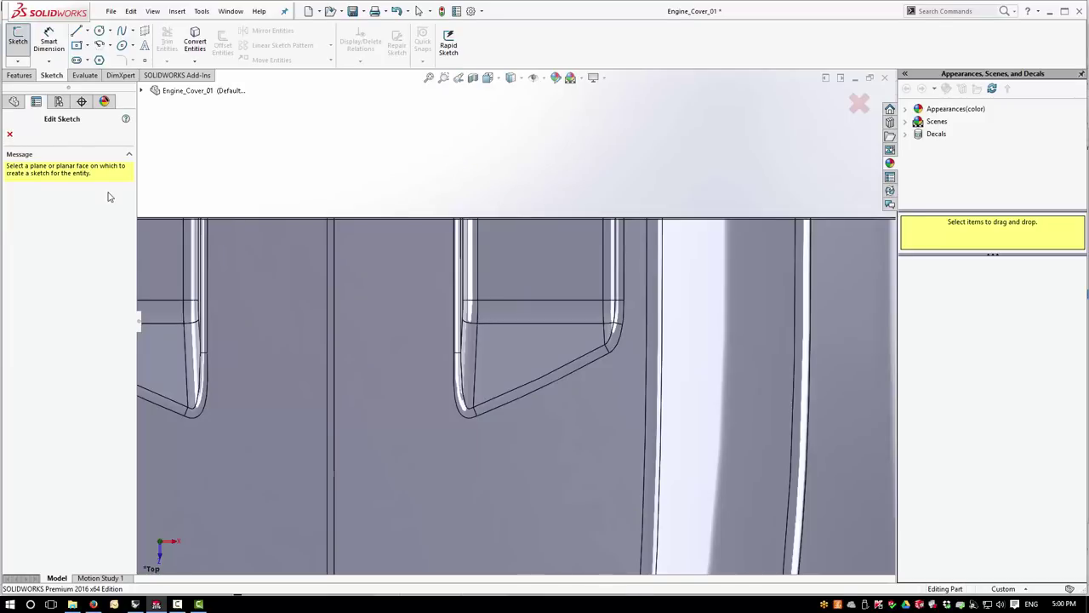
key("Escape")
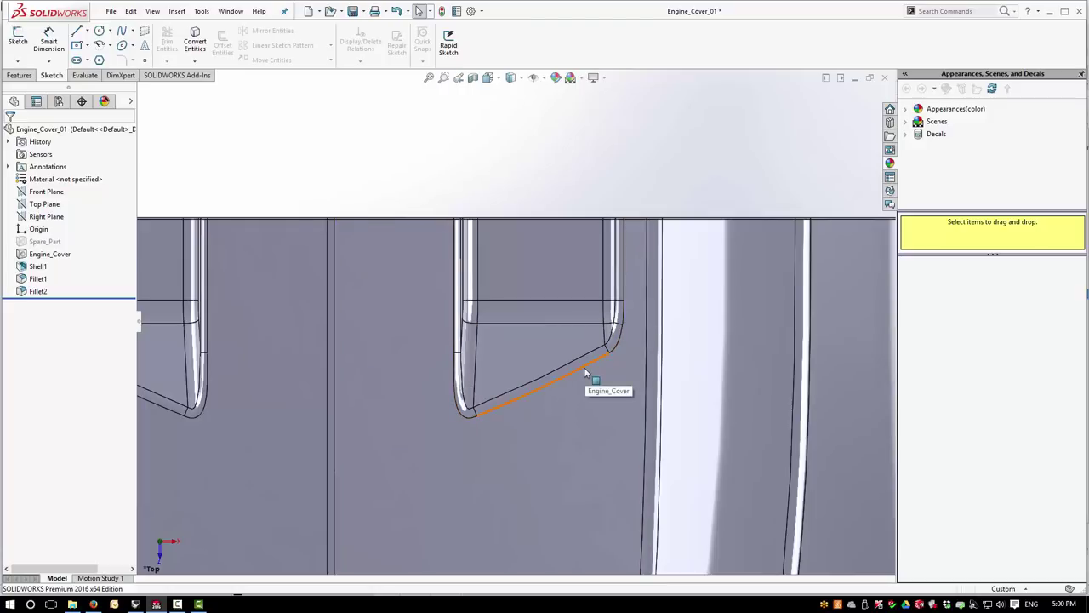
left_click(28, 76)
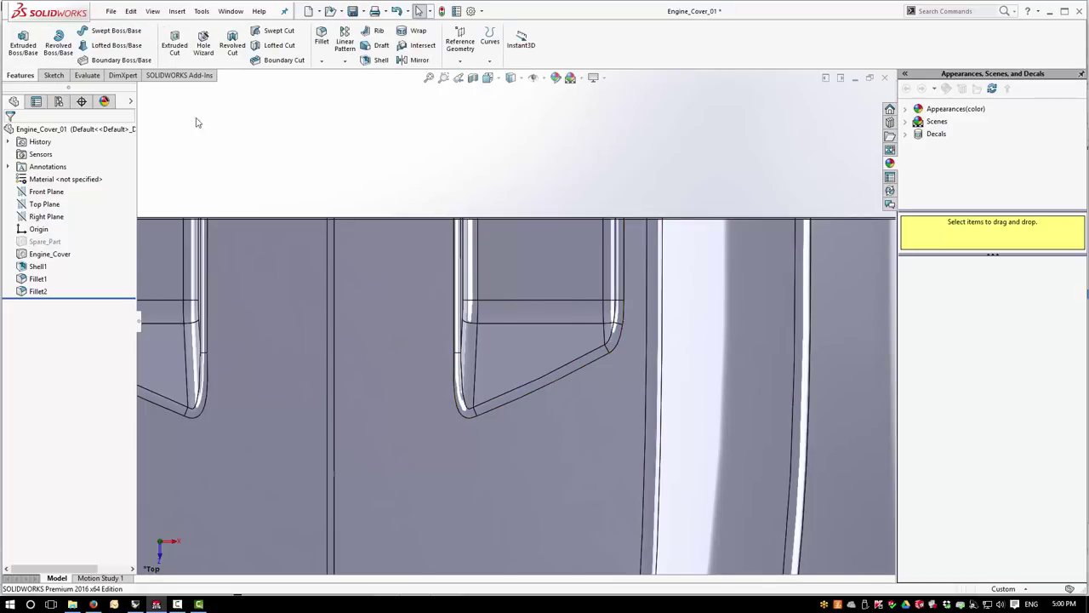
left_click(53, 76)
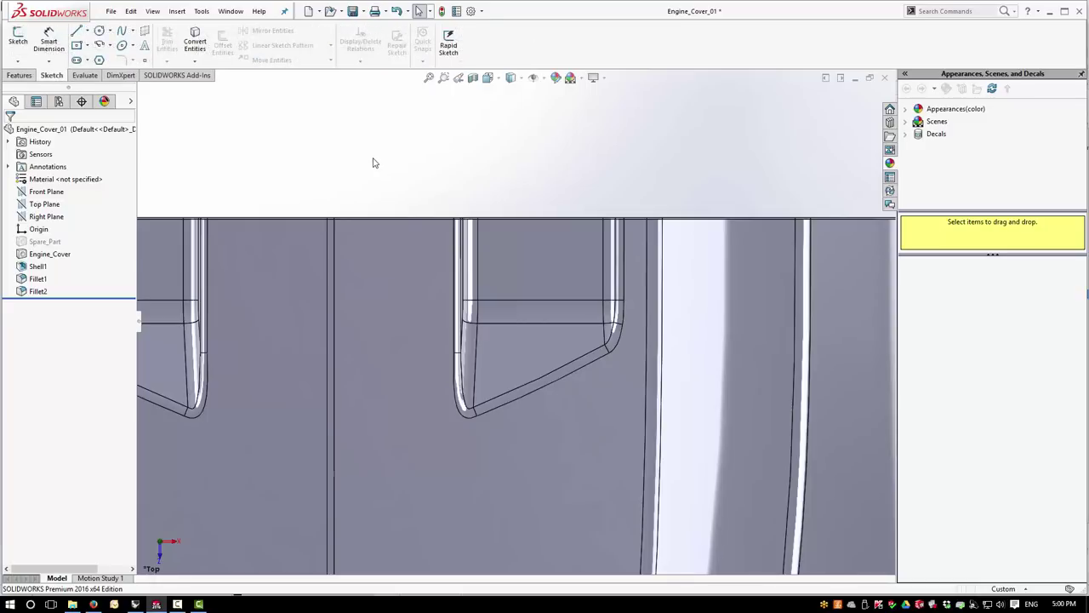
Step: Sketch a center rectangle 100 mm wide and 60 mm high on the Top Plane, centred over one rear recess, and exit the sketch
left_click(76, 49)
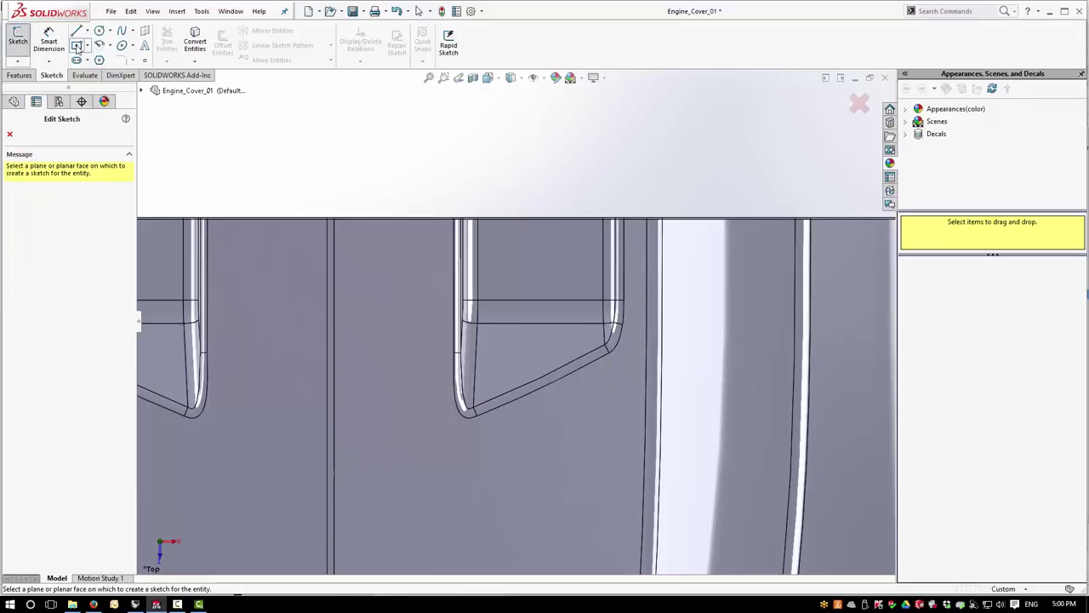
left_click(154, 91)
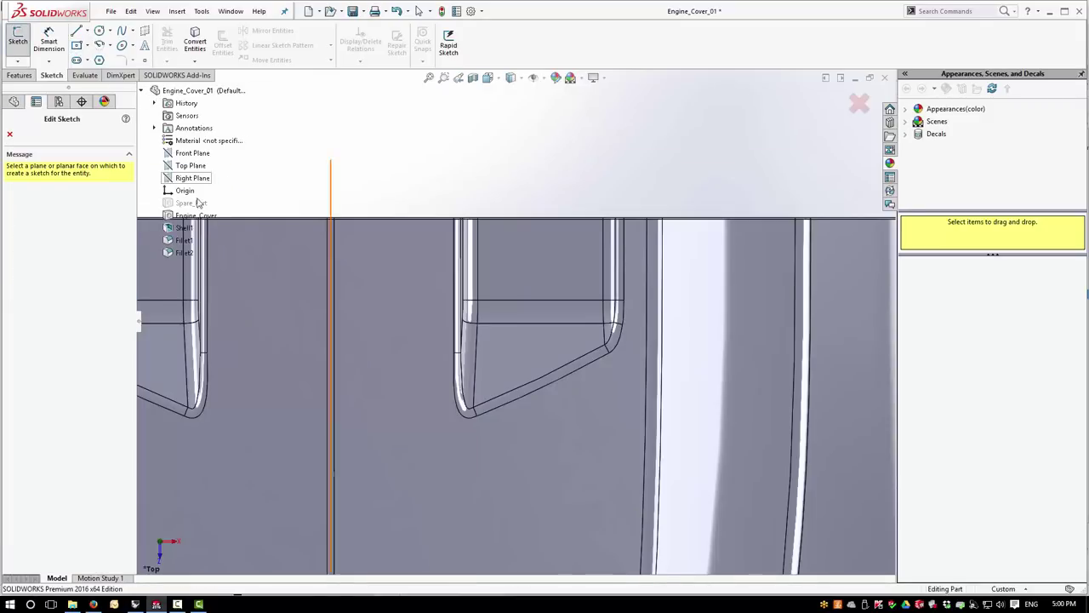
left_click(190, 165)
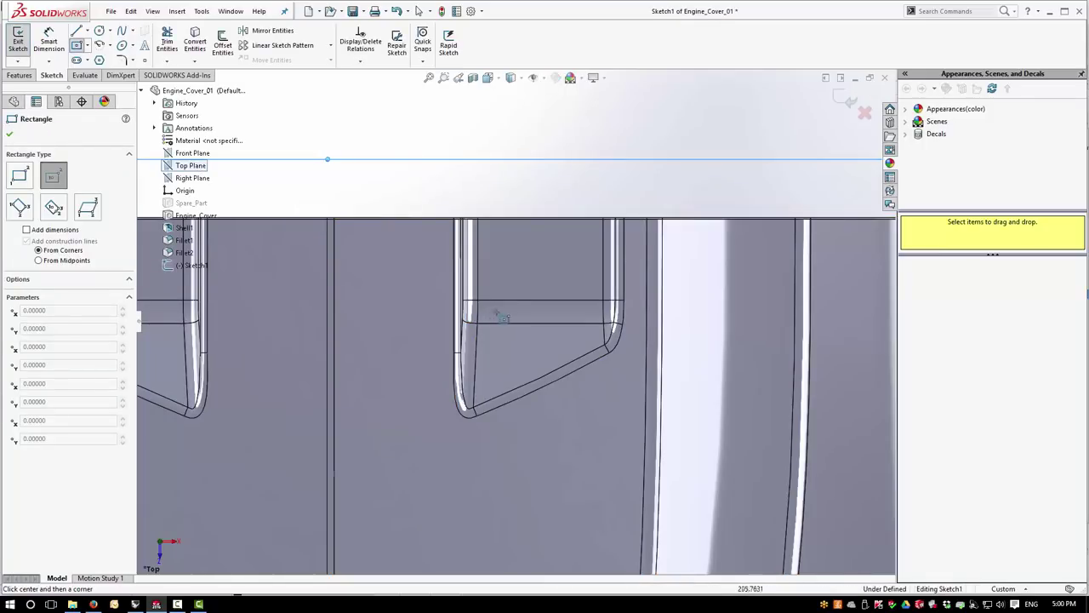
right_click(549, 198)
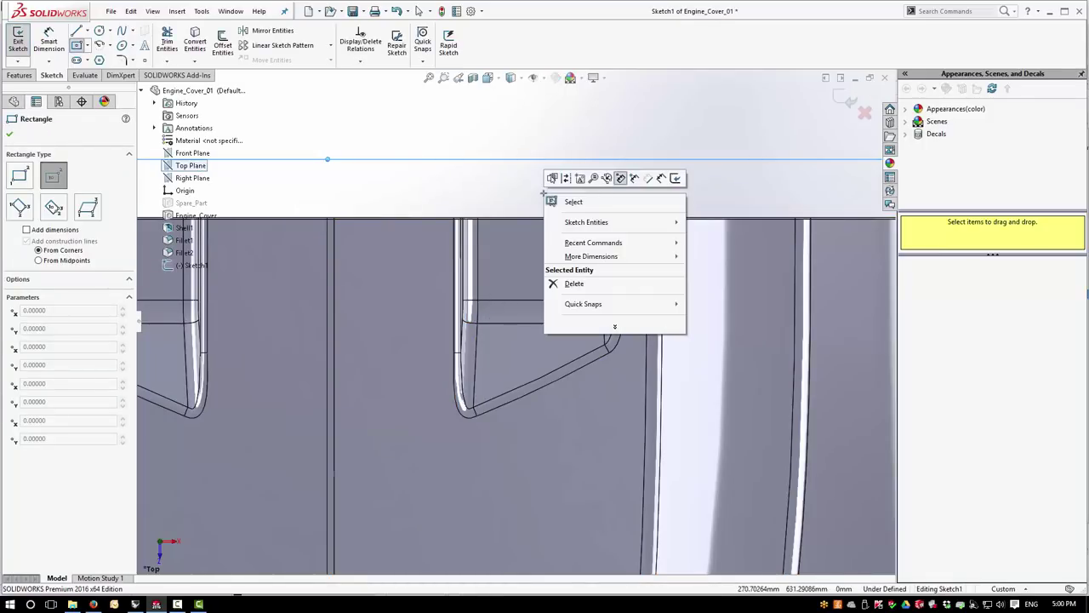
left_click(622, 178)
key("Escape")
key("Return")
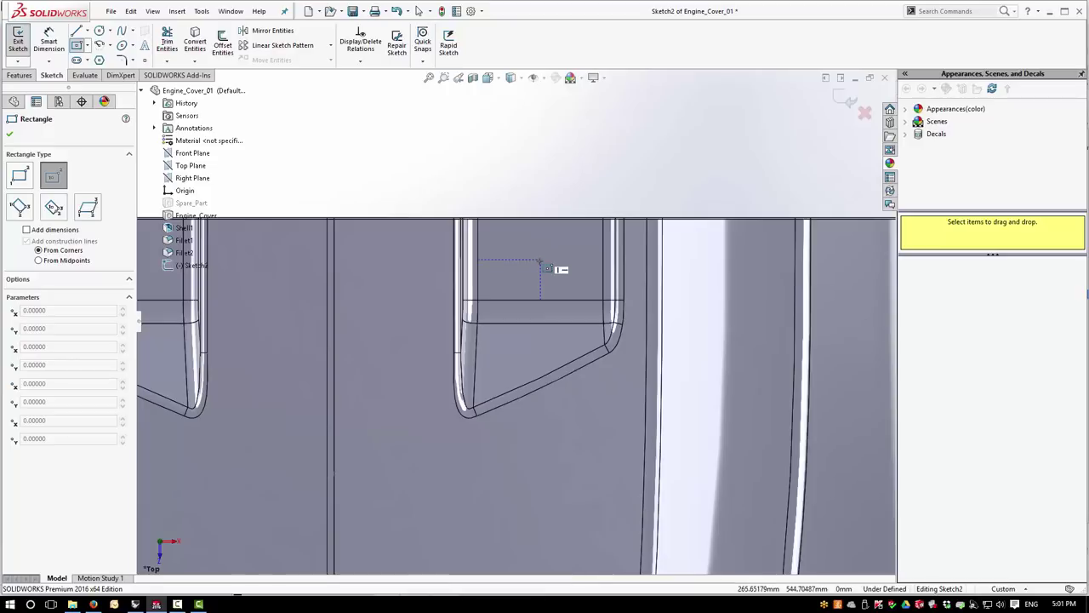
left_click(540, 260)
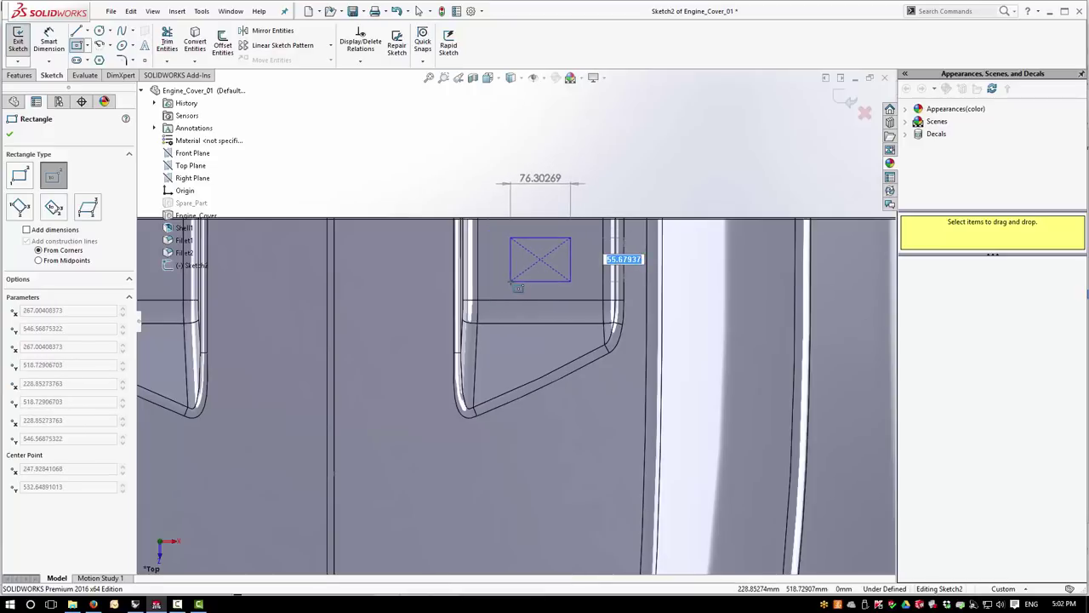
type("50")
key("Tab")
type("100")
key("Return")
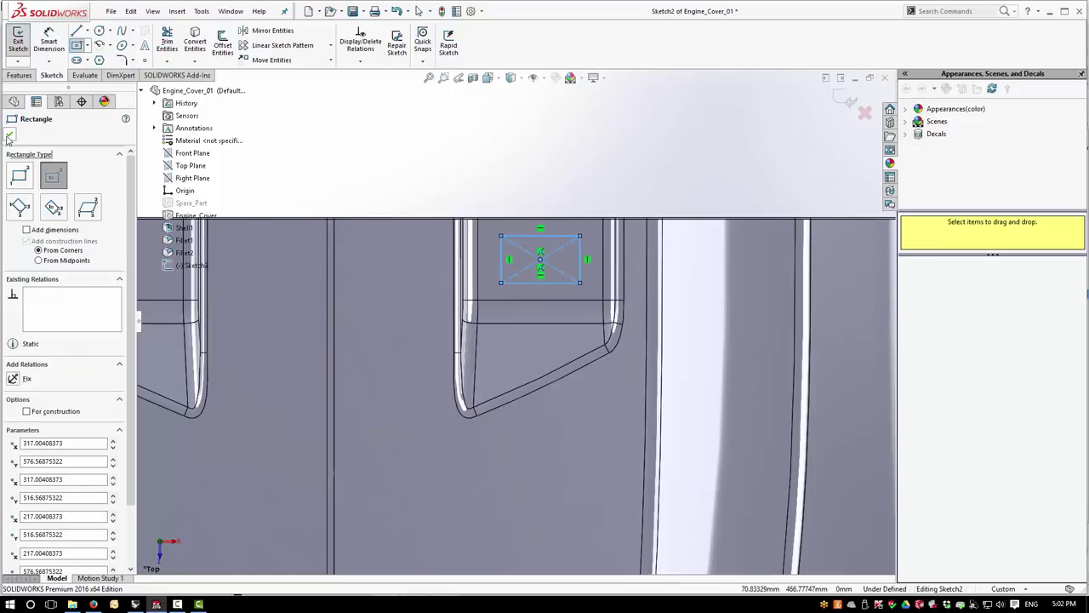
key("Escape")
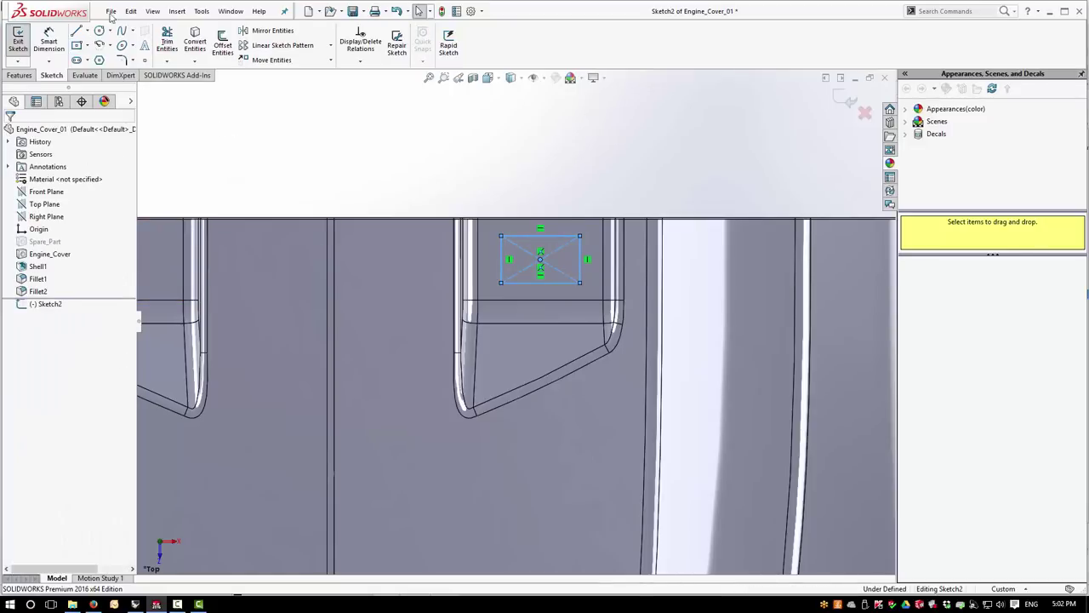
left_click(18, 40)
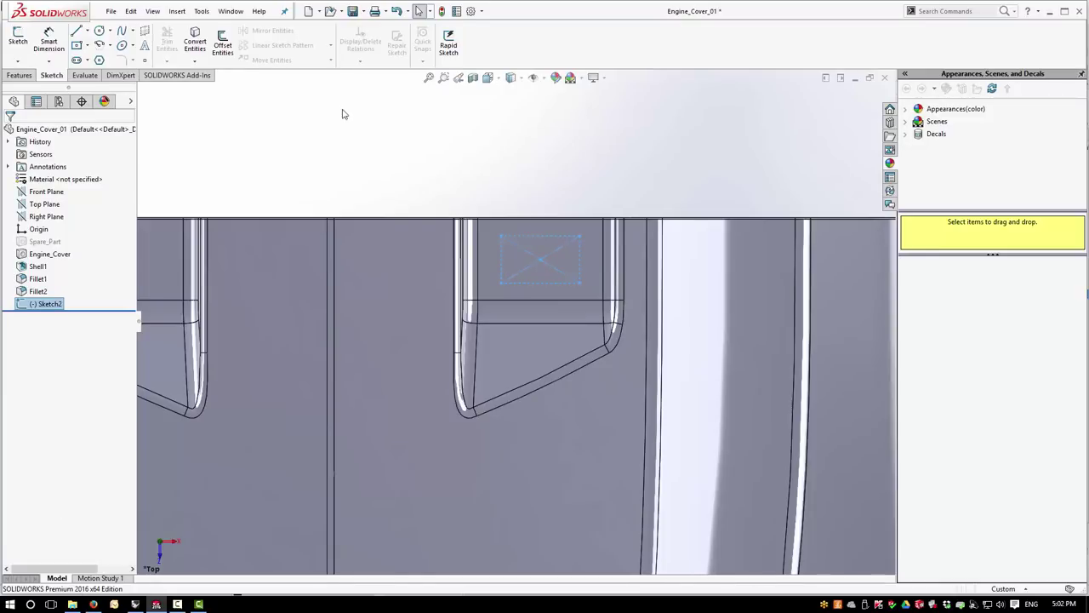
Step: Use the Hole Wizard to add 12 mm through-all drill-size holes at the four corners of the sketched rectangle in the rear recess
left_click(23, 76)
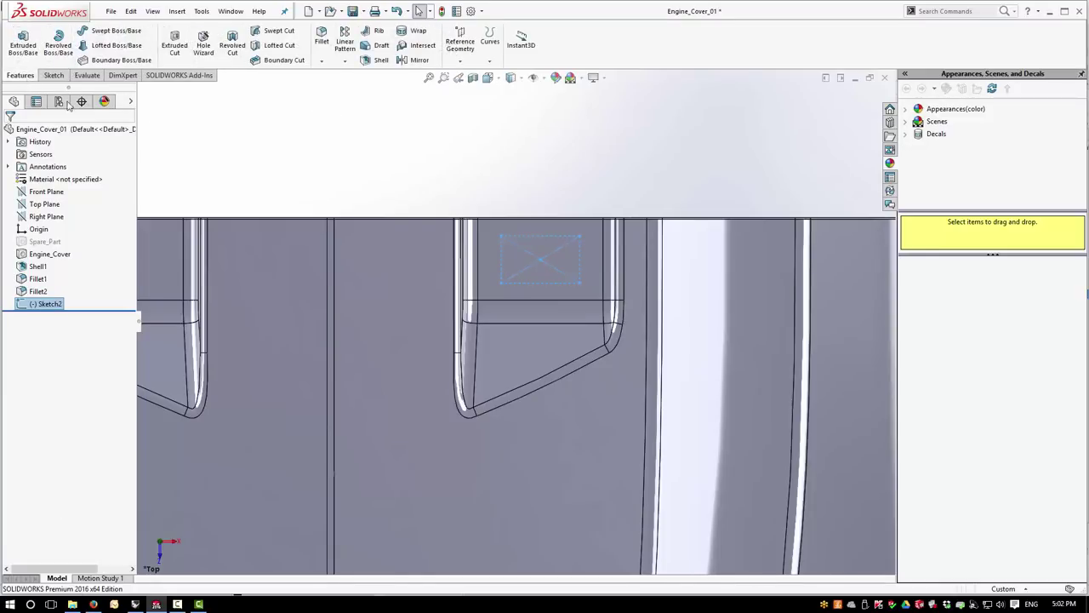
left_click(204, 47)
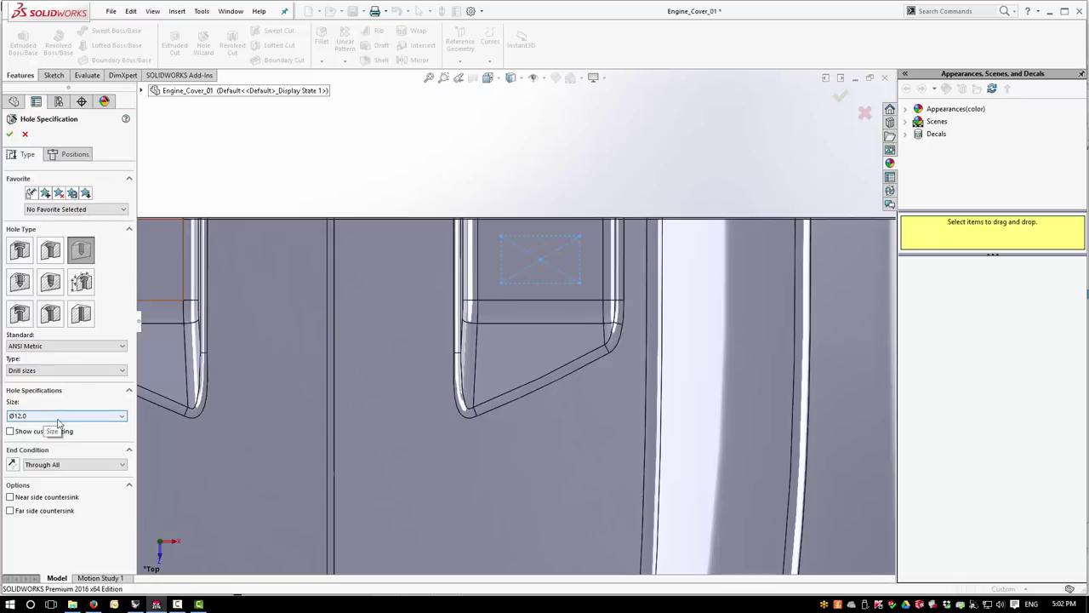
left_click(74, 154)
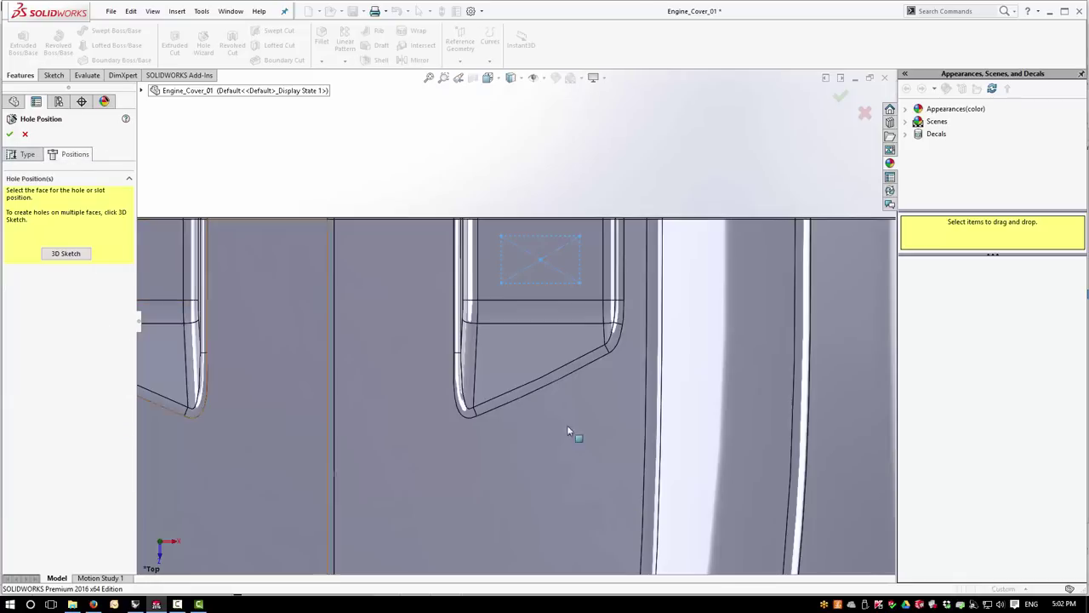
left_click(553, 292)
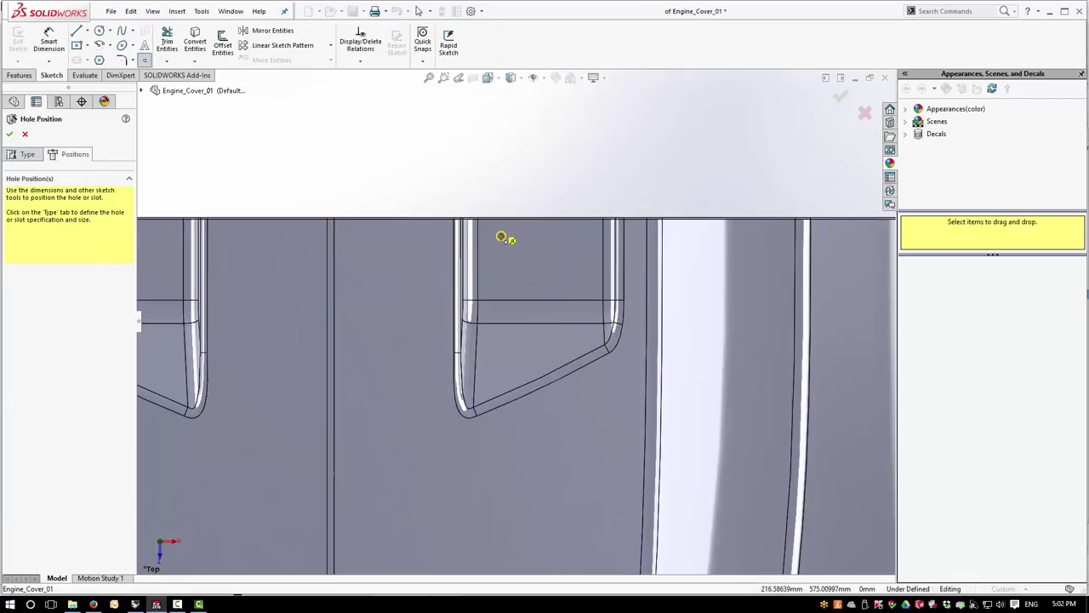
left_click(500, 284)
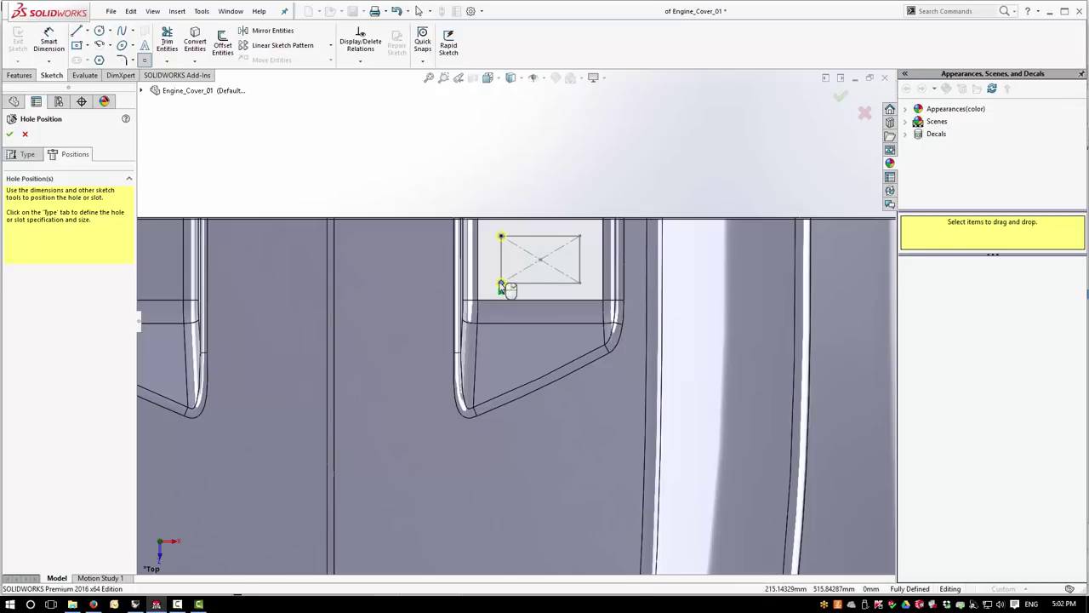
left_click(579, 236)
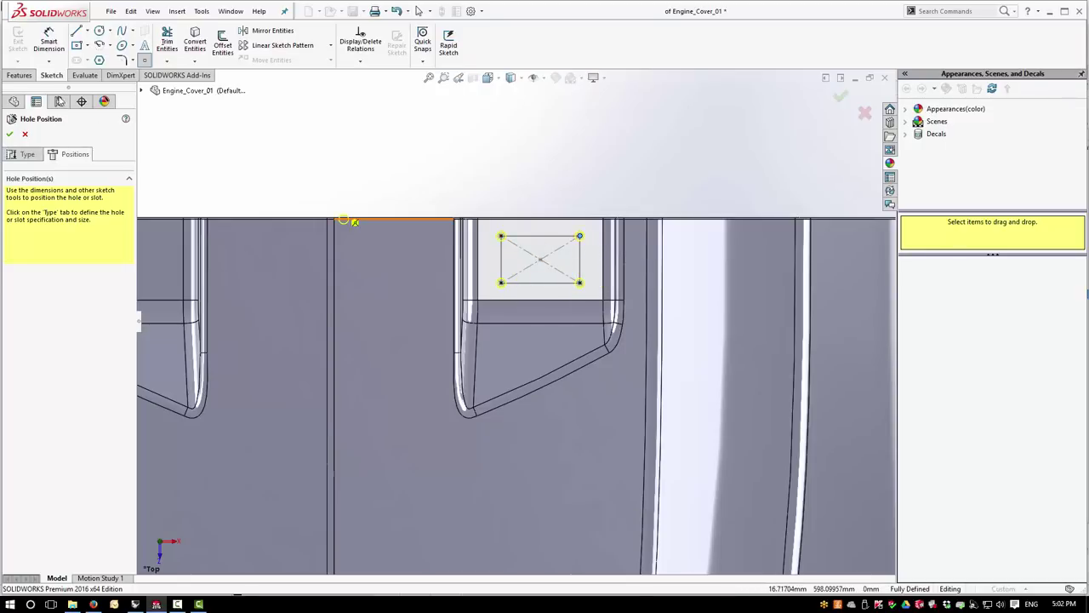
left_click(10, 137)
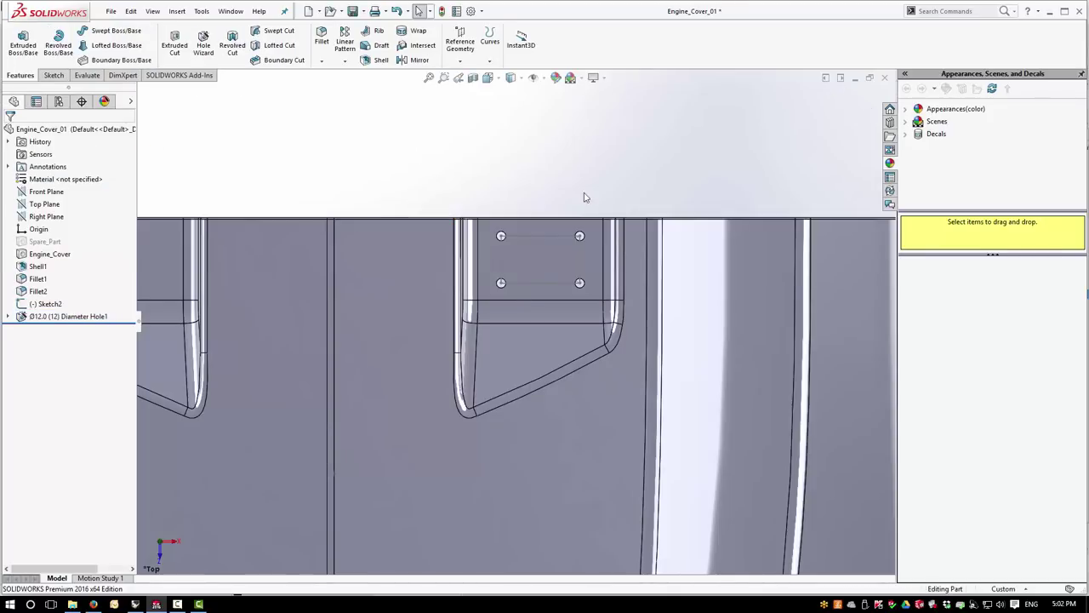
Step: Show the cover in an isometric orientation and mirror the 12 mm hole feature about the Right Plane into the opposite recess
left_click(498, 80)
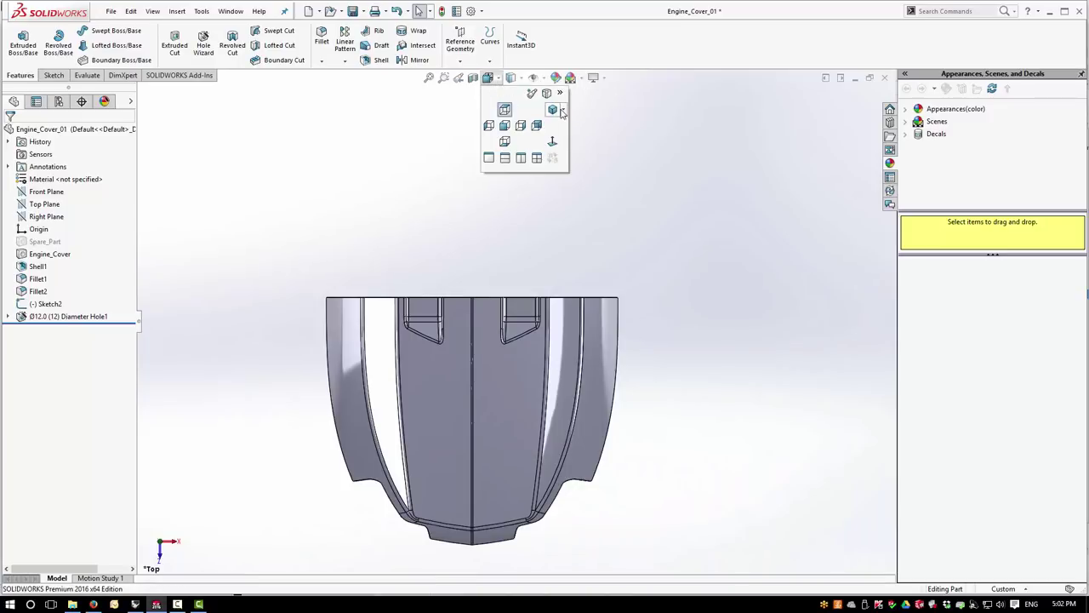
left_click(552, 115)
middle_click_drag(402, 438, 561, 443)
middle_click_drag(543, 444, 523, 468)
scroll(315, 236, "up", 2)
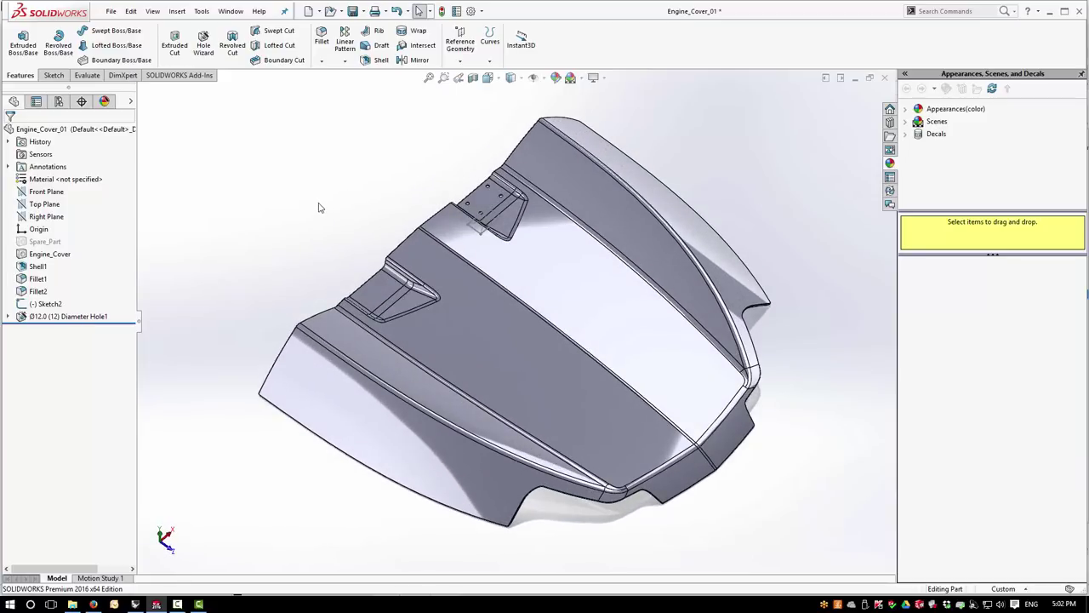
left_click(417, 60)
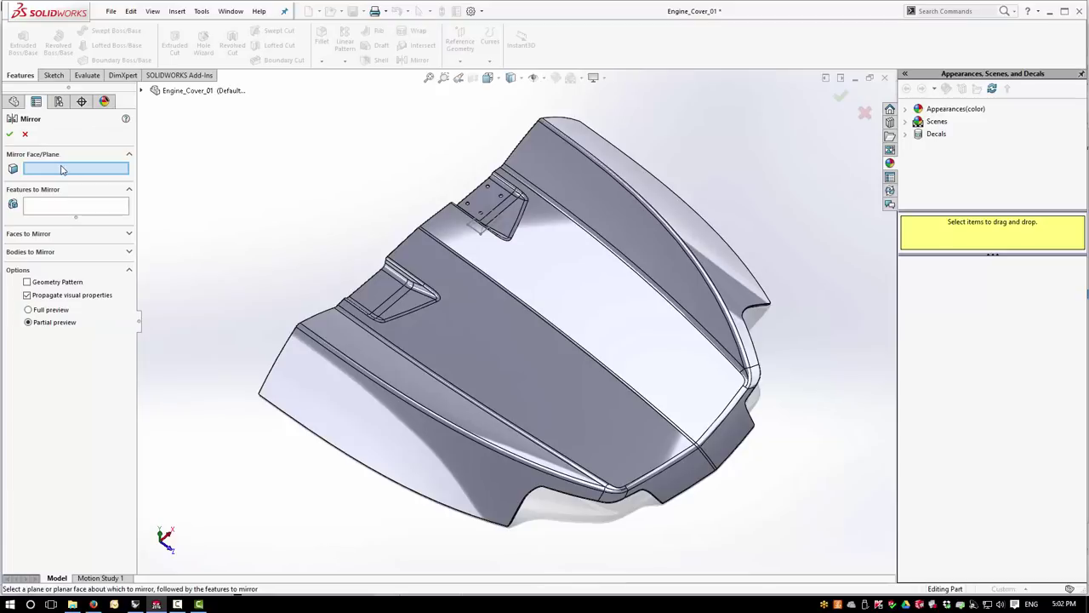
left_click(15, 103)
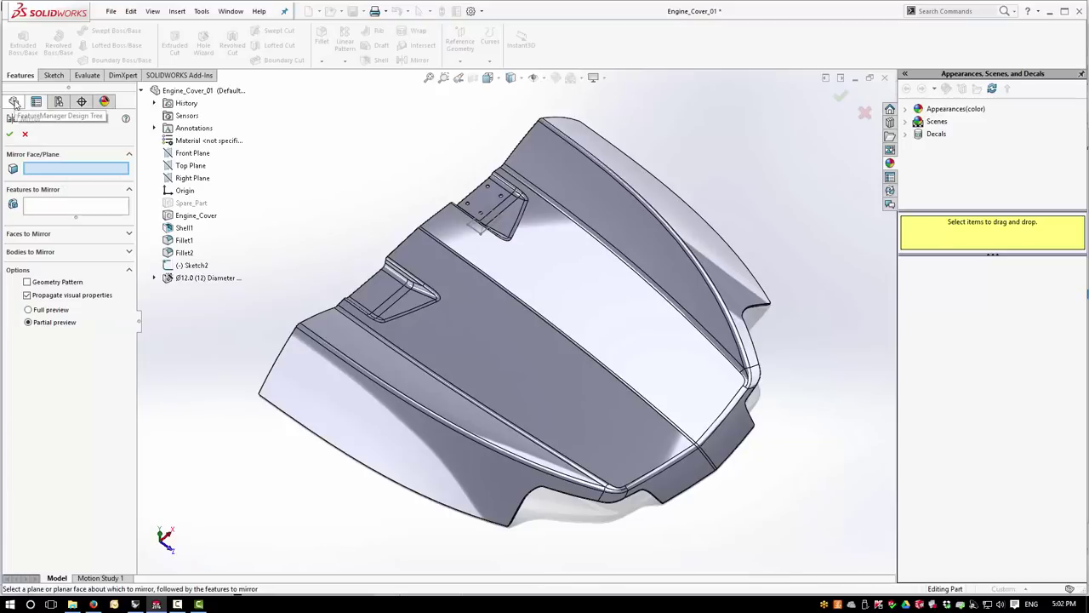
left_click(189, 178)
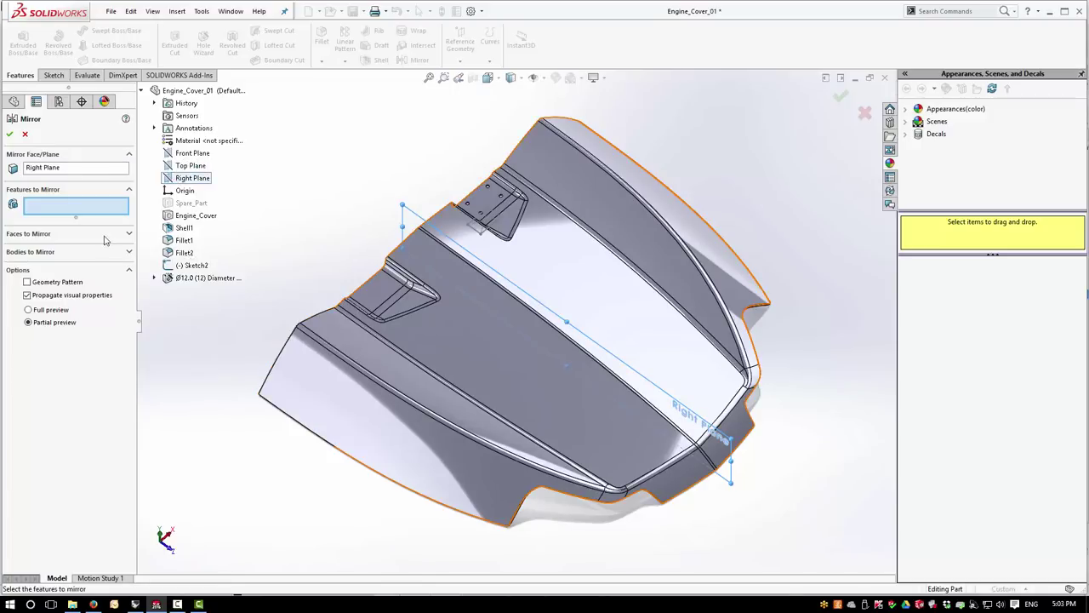
left_click(196, 278)
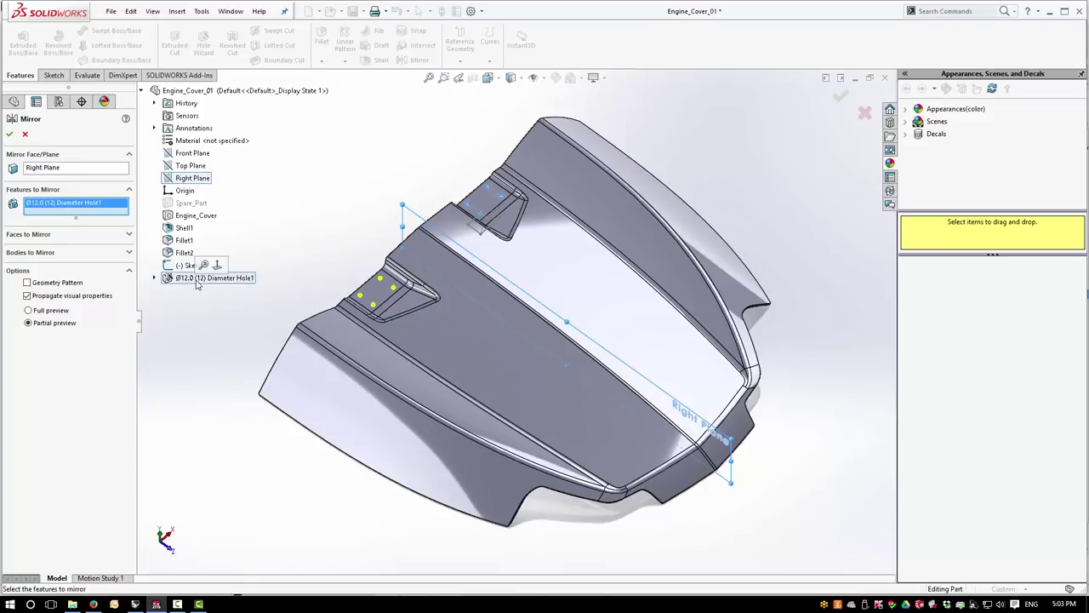
left_click(10, 134)
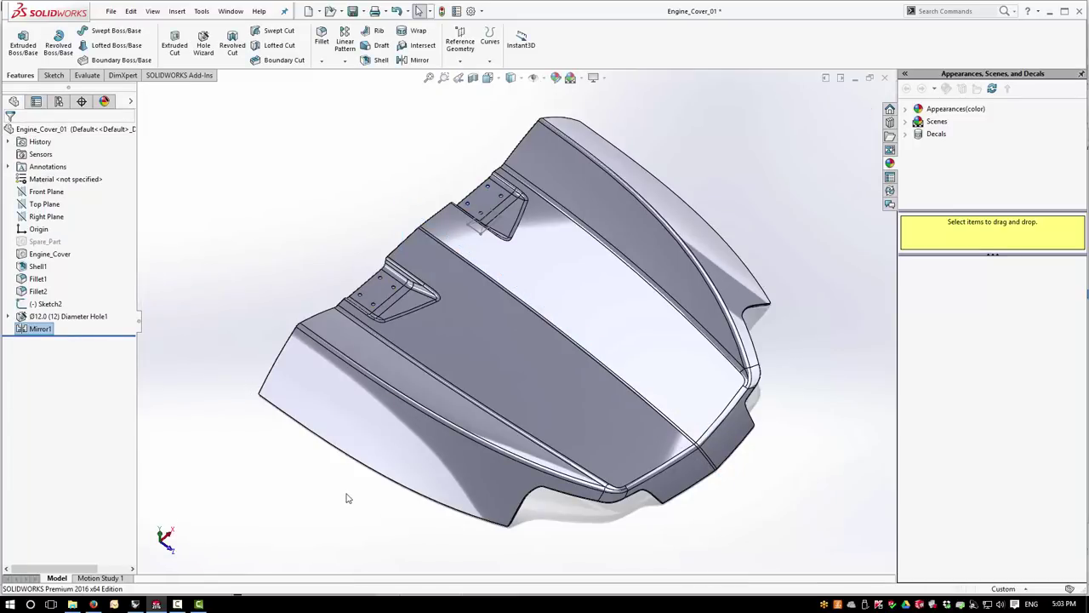
mouse_move(348, 501)
middle_mouse_down()
mouse_move(363, 487)
mouse_move(289, 432)
mouse_move(278, 503)
mouse_move(321, 499)
mouse_move(360, 445)
mouse_move(353, 452)
mouse_move(341, 429)
middle_mouse_up()
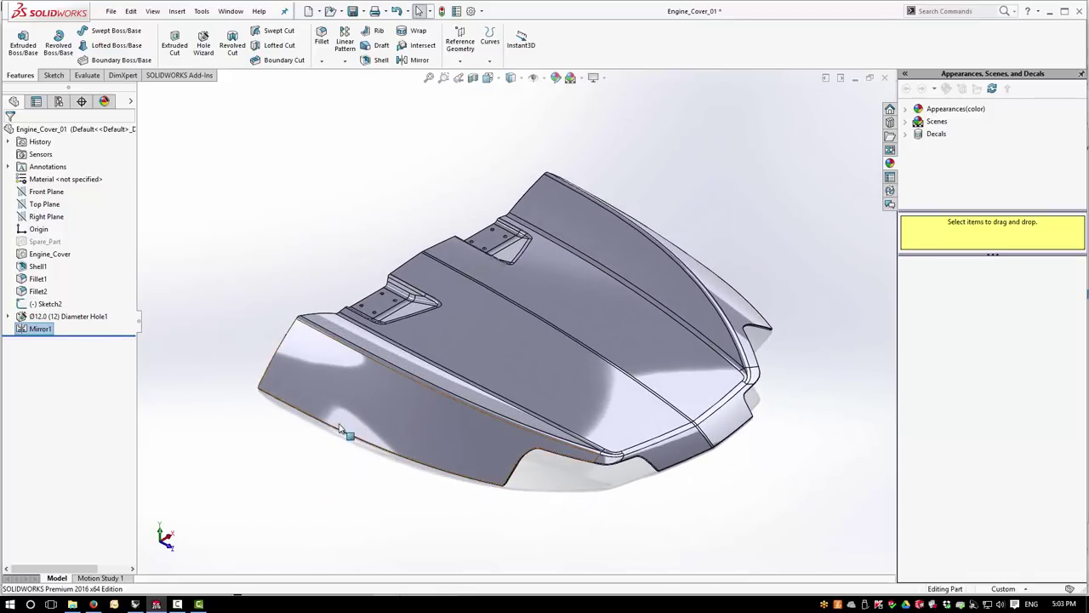
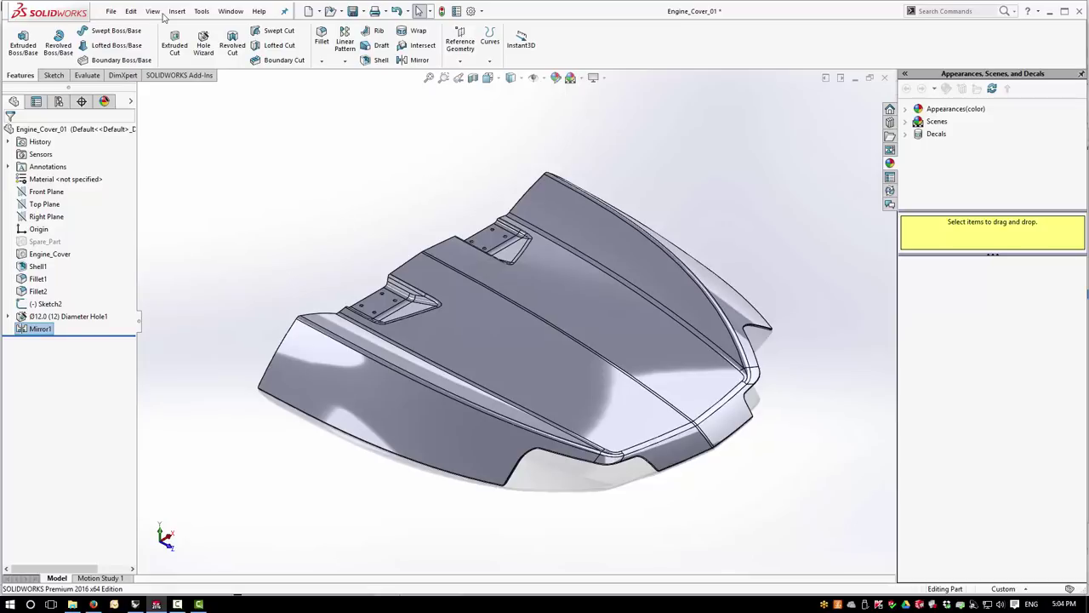
Step: Save the part as Engine_Cover_01 in the 08 Solid Works Interoperability folder
left_click(110, 12)
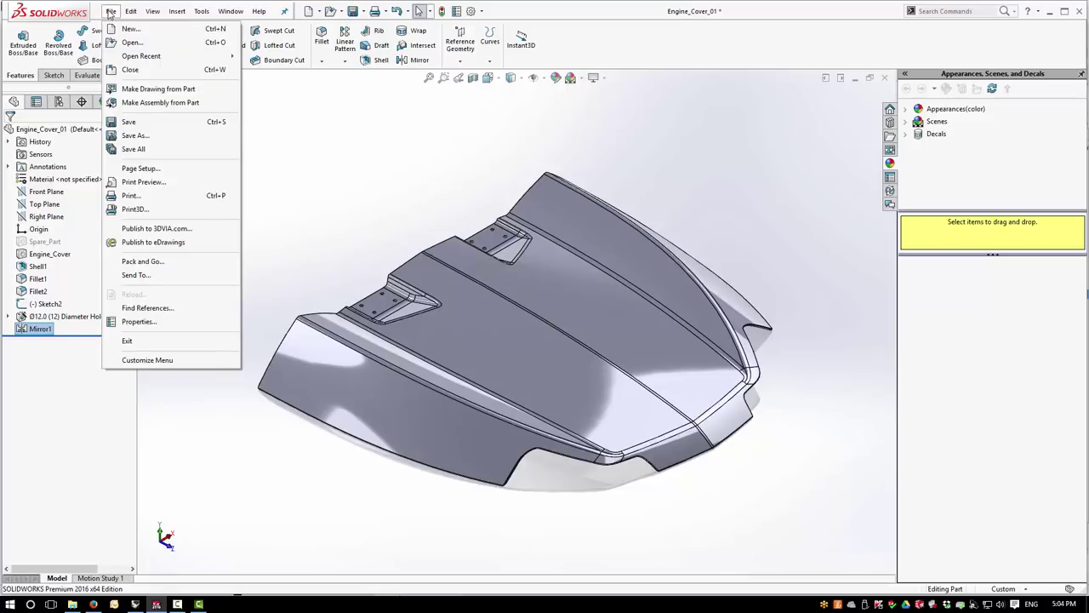
left_click(123, 124)
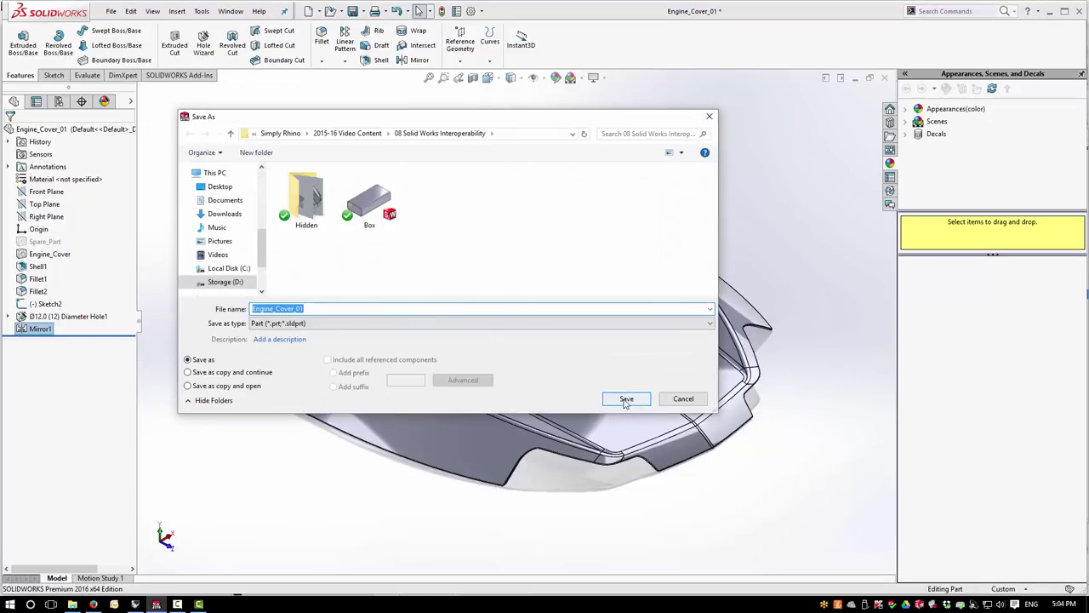
left_click(626, 399)
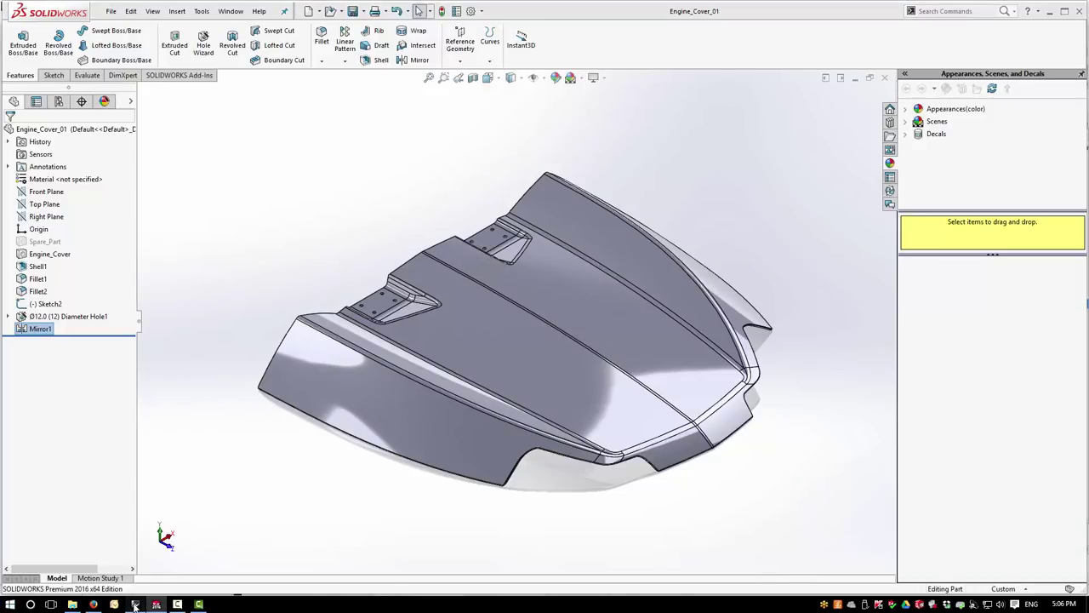
Step: Switch to Rhino, make the 14 Modification layer current and turn off the 12 Centre Blend layer
left_click(134, 605)
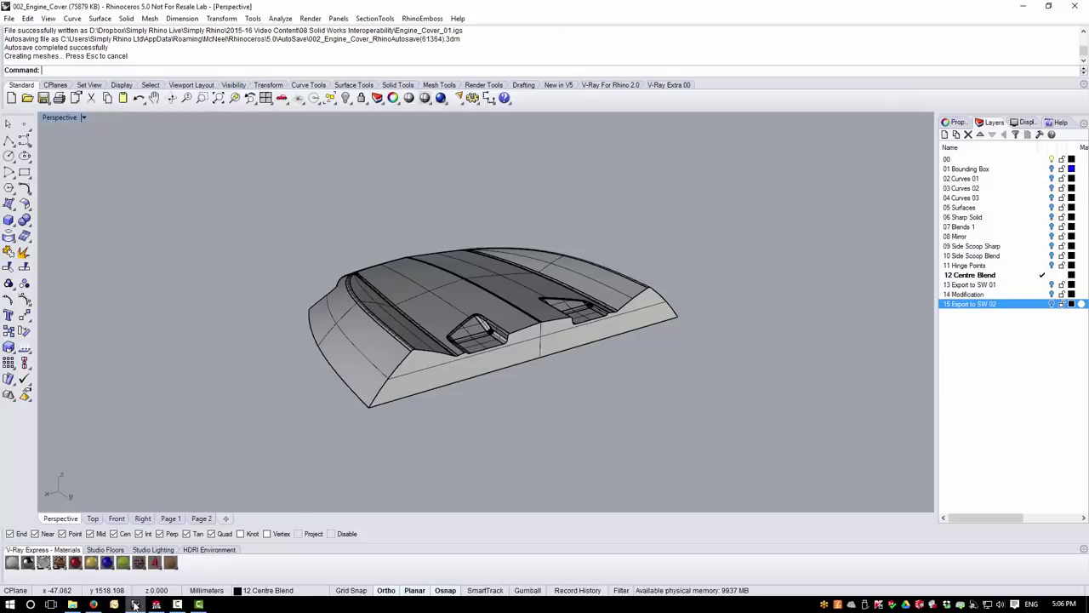
right_click_drag(336, 473, 513, 397)
scroll(637, 250, "up", 5)
mouse_move(609, 295)
right_mouse_down()
mouse_move(631, 227)
mouse_move(594, 297)
right_mouse_up()
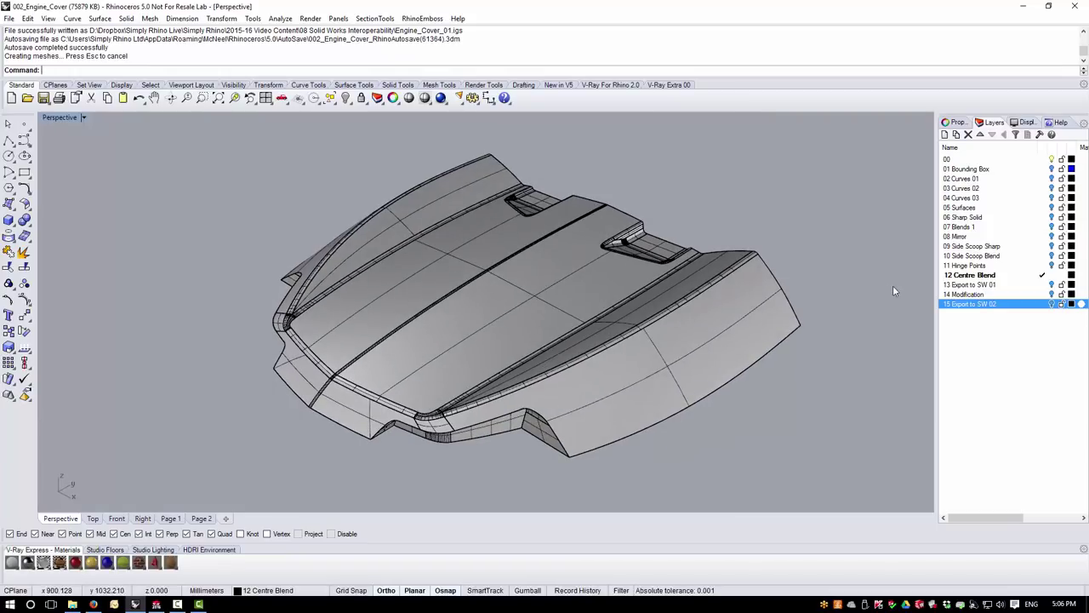
left_click(1044, 294)
left_click(1049, 275)
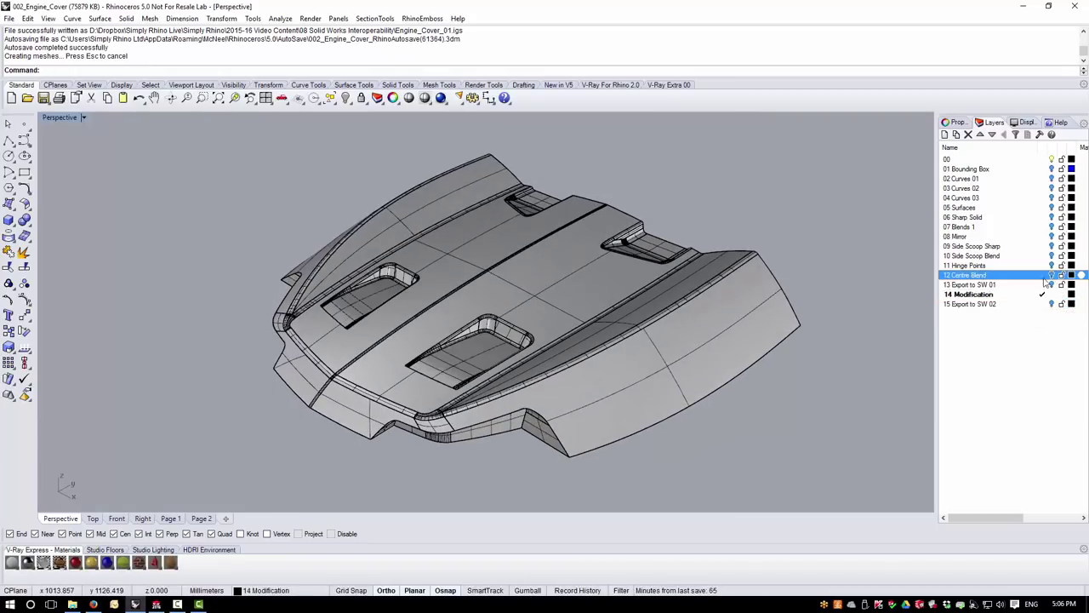
right_click_drag(569, 372, 541, 382)
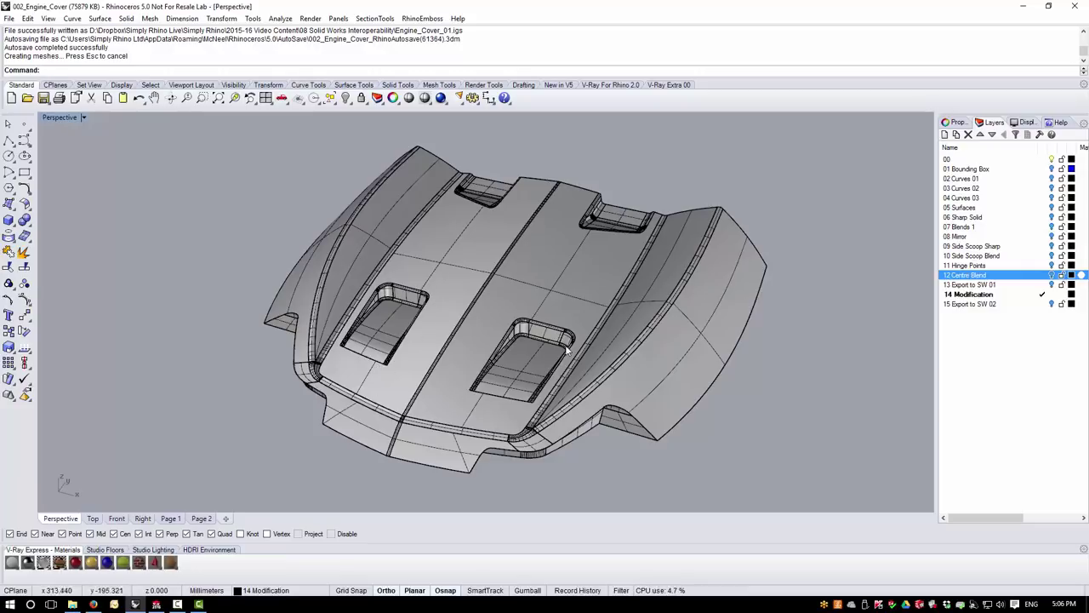
Step: Examine the surface quality of the modified cover with its two scoops using an Environment Map analysis, then close the analysis
left_click(357, 311)
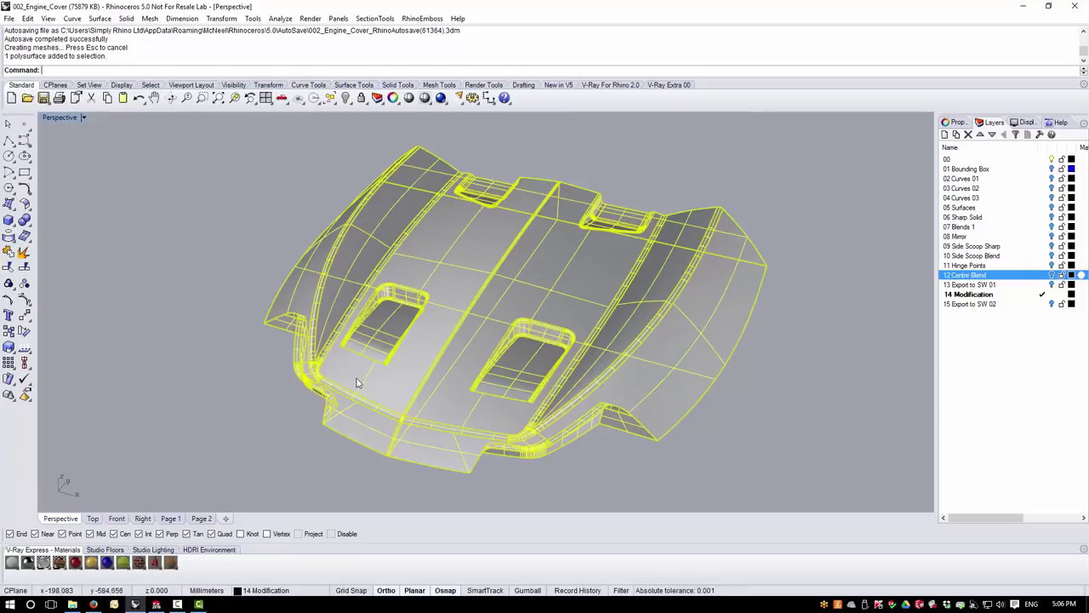
left_click(281, 19)
mouse_move(298, 56)
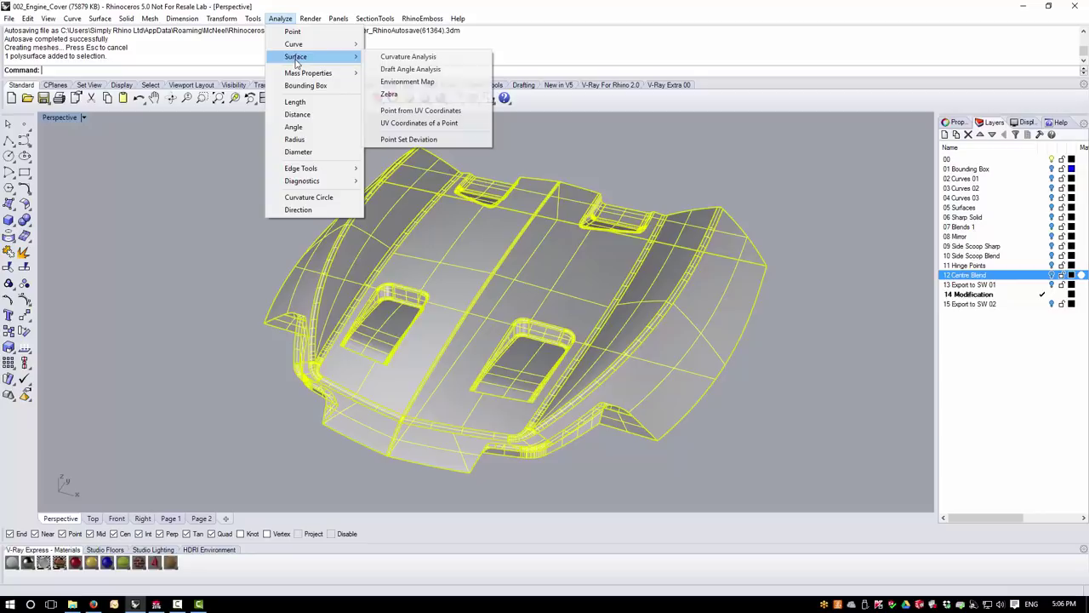
left_click(409, 82)
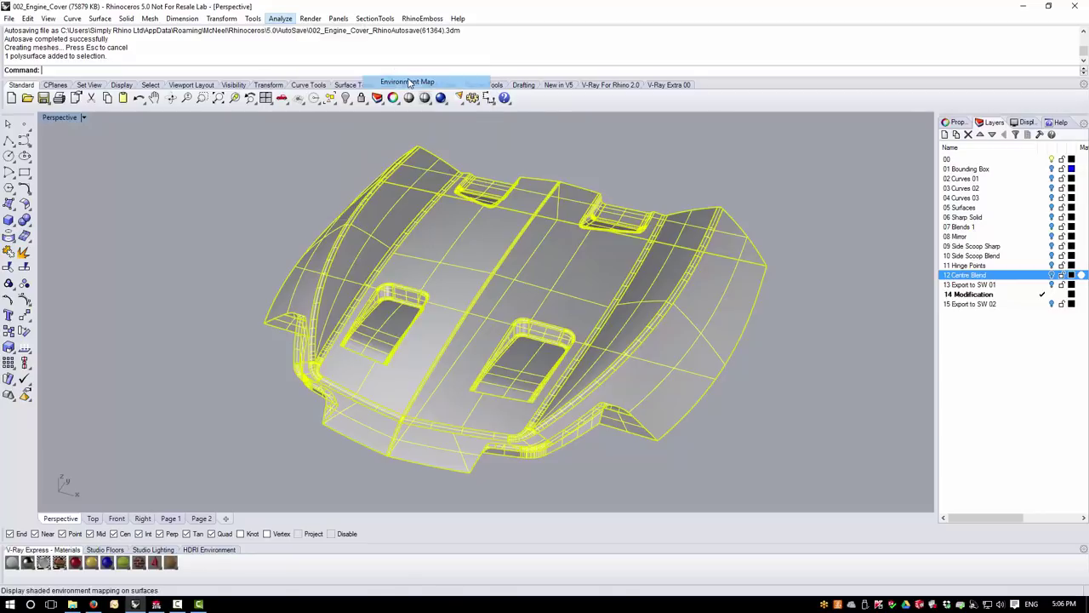
mouse_move(277, 362)
right_mouse_down()
mouse_move(216, 375)
mouse_move(216, 416)
mouse_move(473, 355)
mouse_move(590, 450)
mouse_move(494, 369)
mouse_move(332, 382)
mouse_move(360, 383)
mouse_move(383, 338)
mouse_move(410, 345)
mouse_move(353, 352)
right_mouse_up()
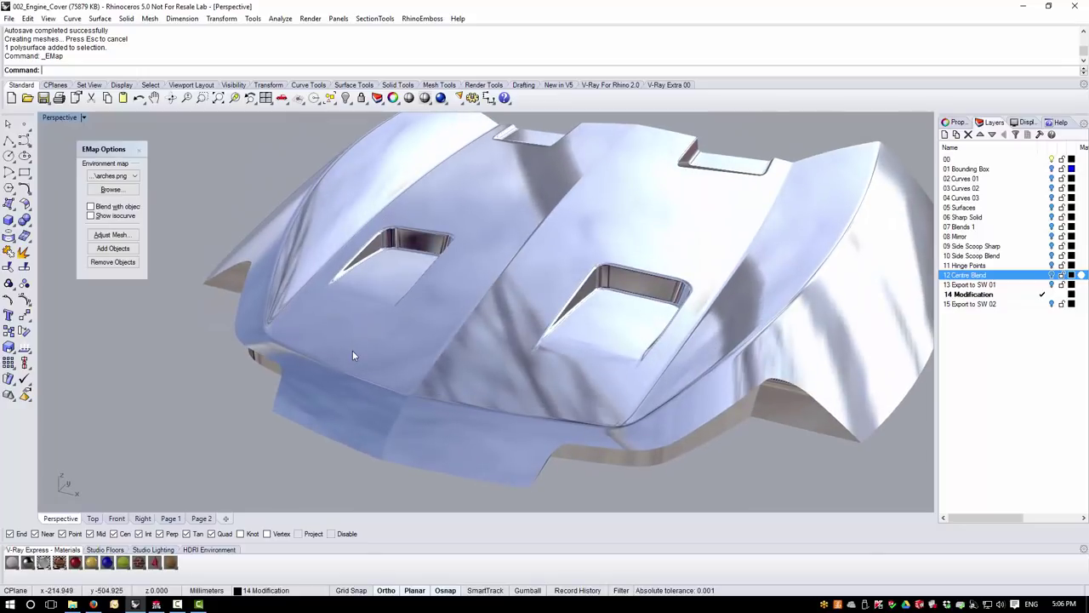
scroll(132, 176, "down", 1)
left_click(141, 154)
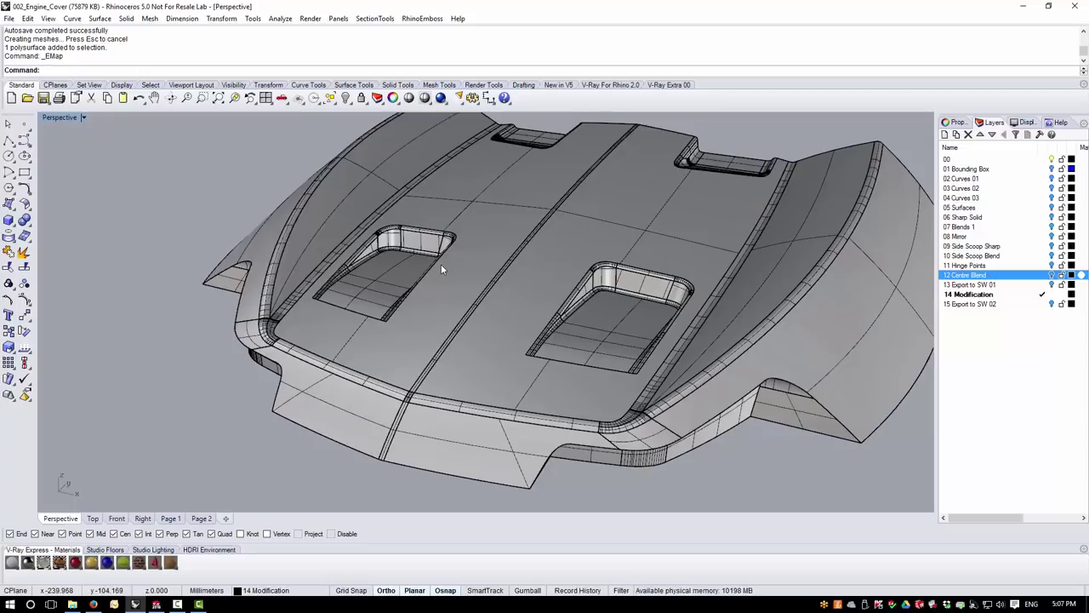
Step: Show the hidden object on the modified cover, inspect the wavy detail in the front scoop and clear the selection
key("ctrl+alt+h")
right_click_drag(441, 264, 445, 238)
scroll(445, 237, "up", 3)
left_click(400, 331)
scroll(394, 273, "down", 3)
right_click_drag(394, 273, 159, 413)
scroll(405, 421, "down", 3)
key("Escape")
scroll(428, 256, "down", 3)
right_click_drag(428, 256, 579, 298)
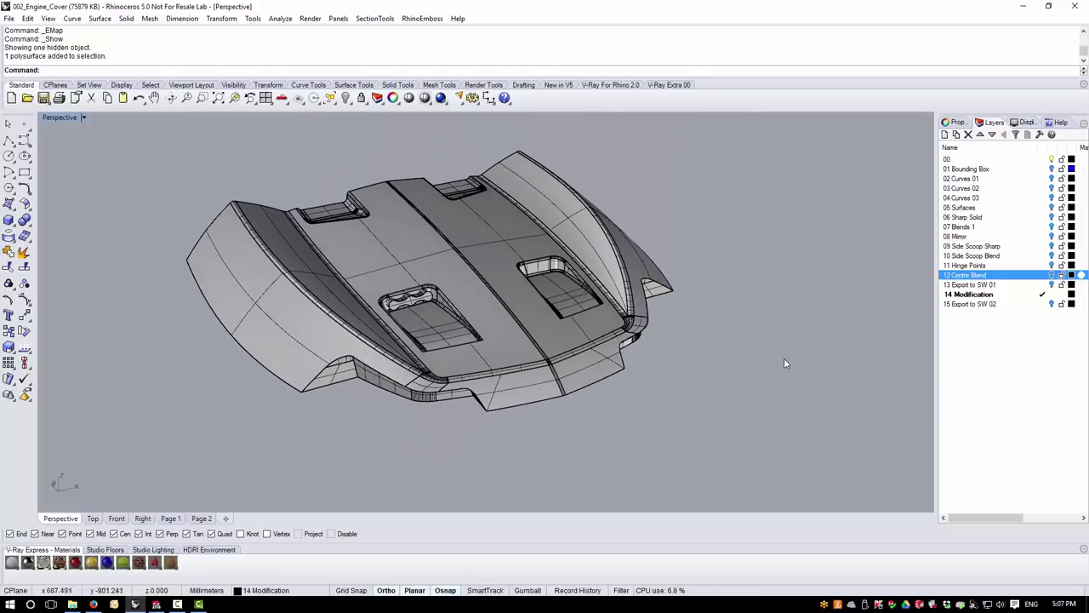
Step: Make the 15 Export to SW 02 layer current and turn off the 14 Modification layer
left_click(1034, 304)
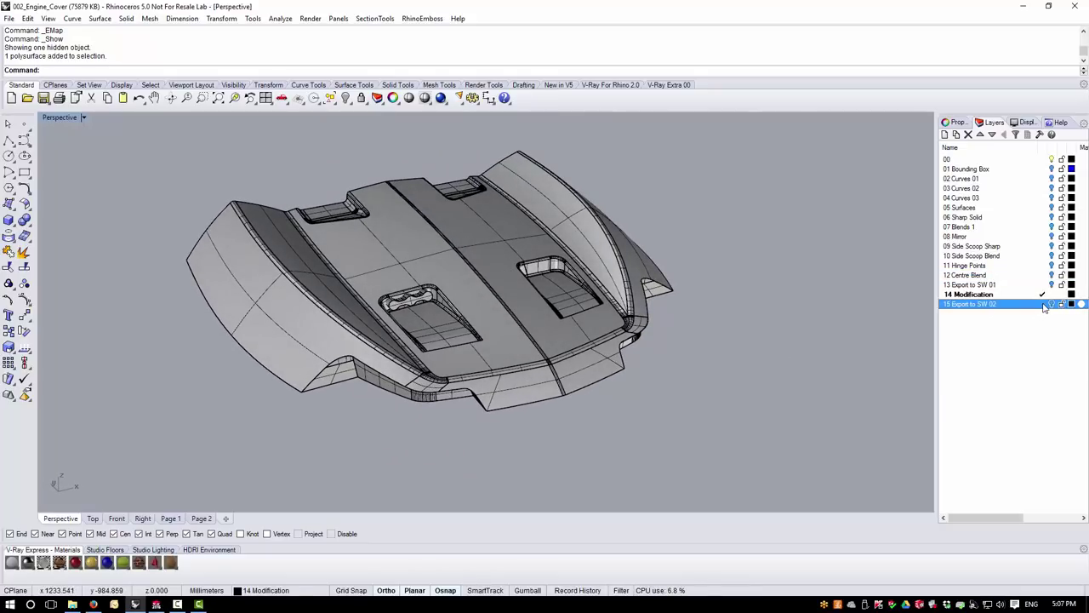
left_click(1053, 304)
right_click_drag(596, 323, 337, 293)
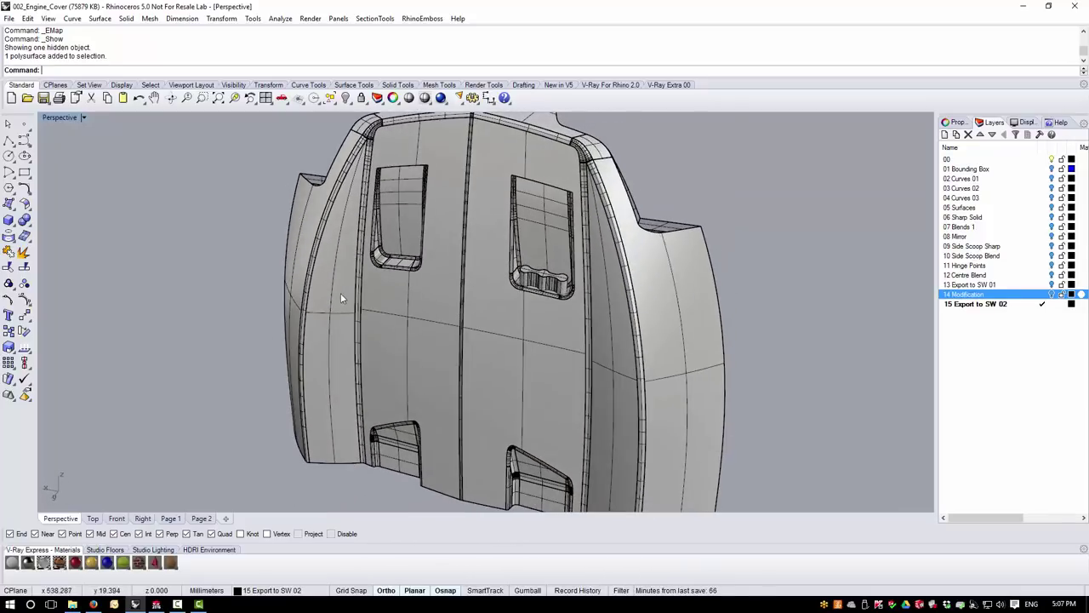
Step: Export the modified engine cover polysurface with its two scoops as the IGES file Engine_Cover_02, then clear the selection
left_click(593, 297)
left_click(678, 275)
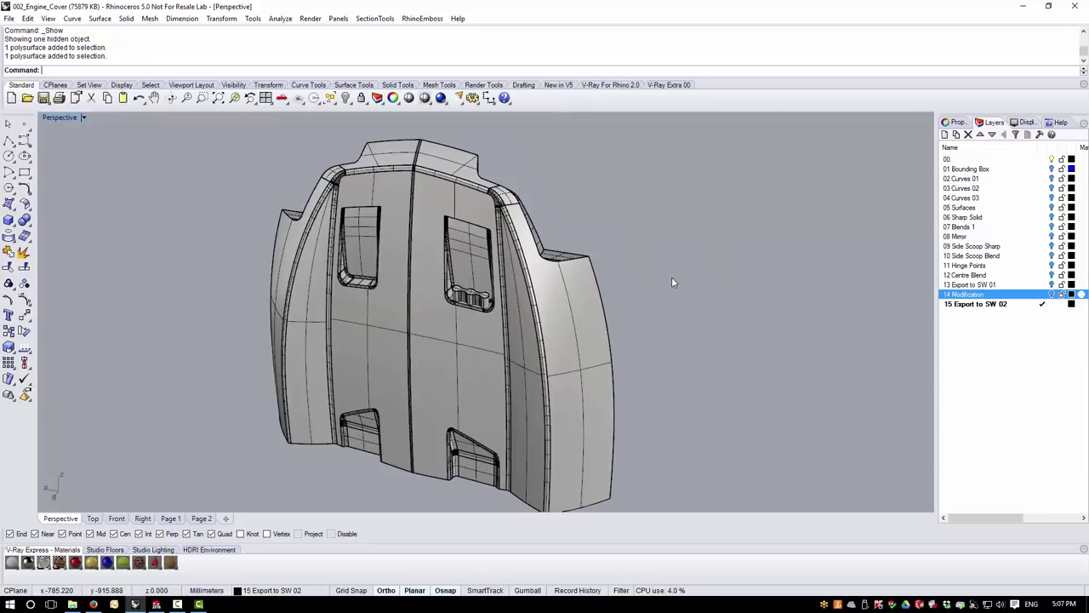
right_click_drag(622, 239, 622, 249)
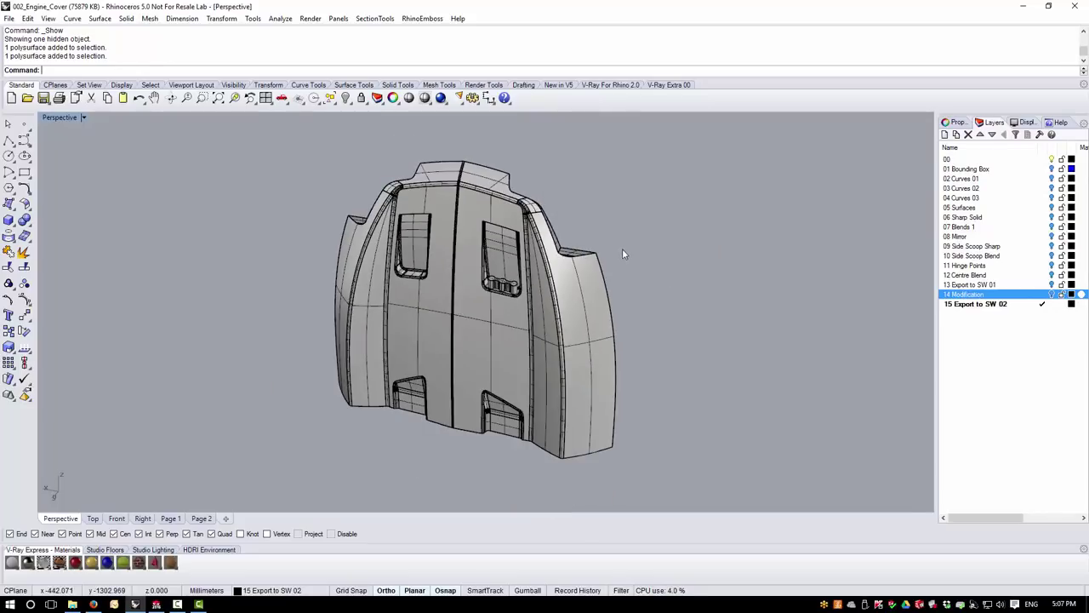
left_click(574, 297)
left_click(8, 18)
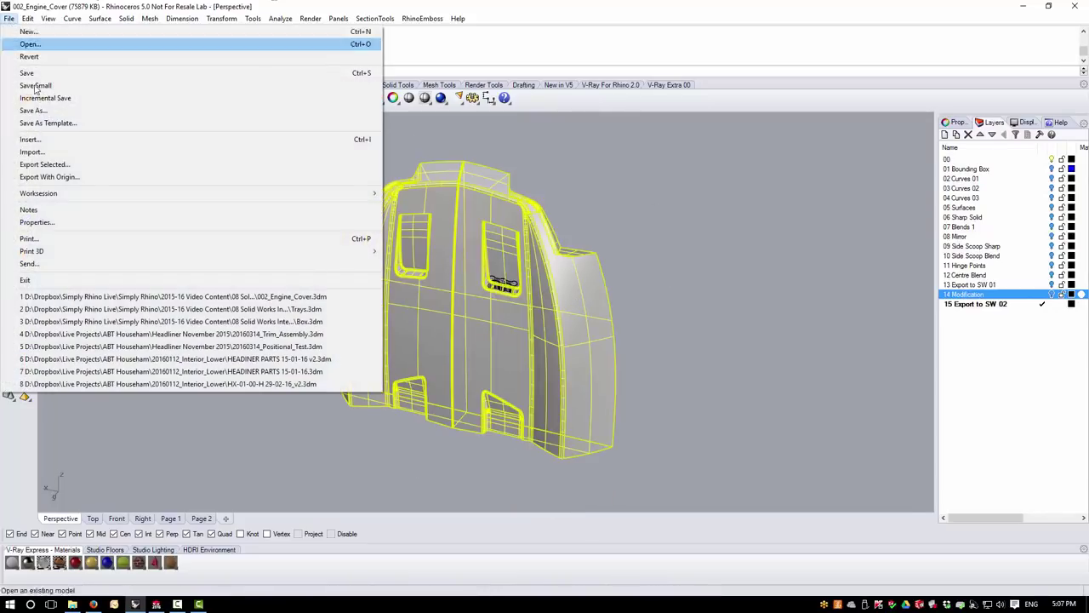
left_click(68, 166)
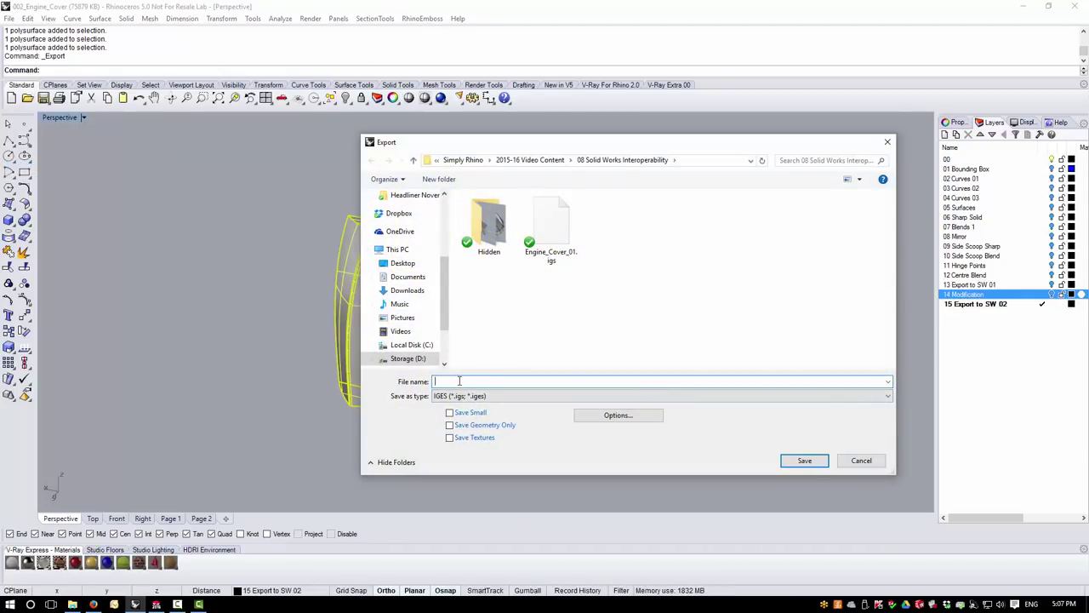
type("Engine_Co")
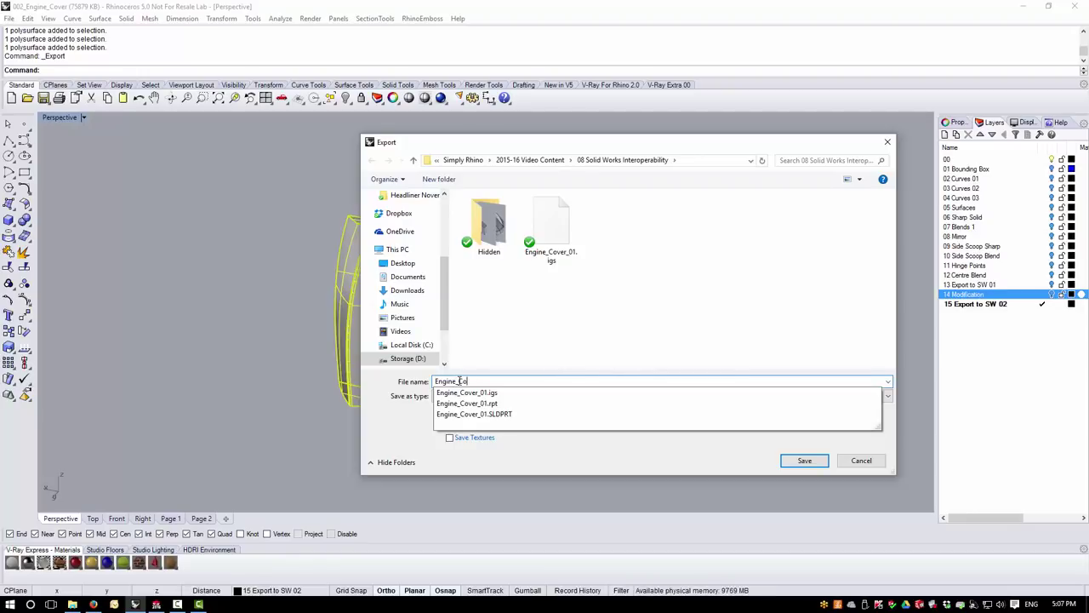
type("ver_02")
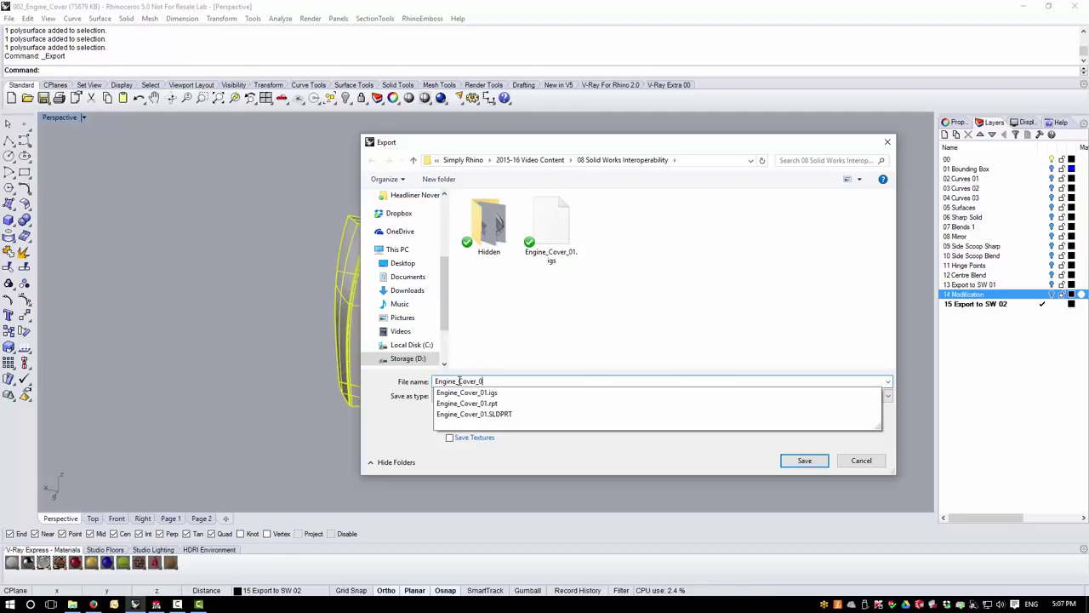
left_click(804, 460)
left_click(470, 323)
left_click(647, 218)
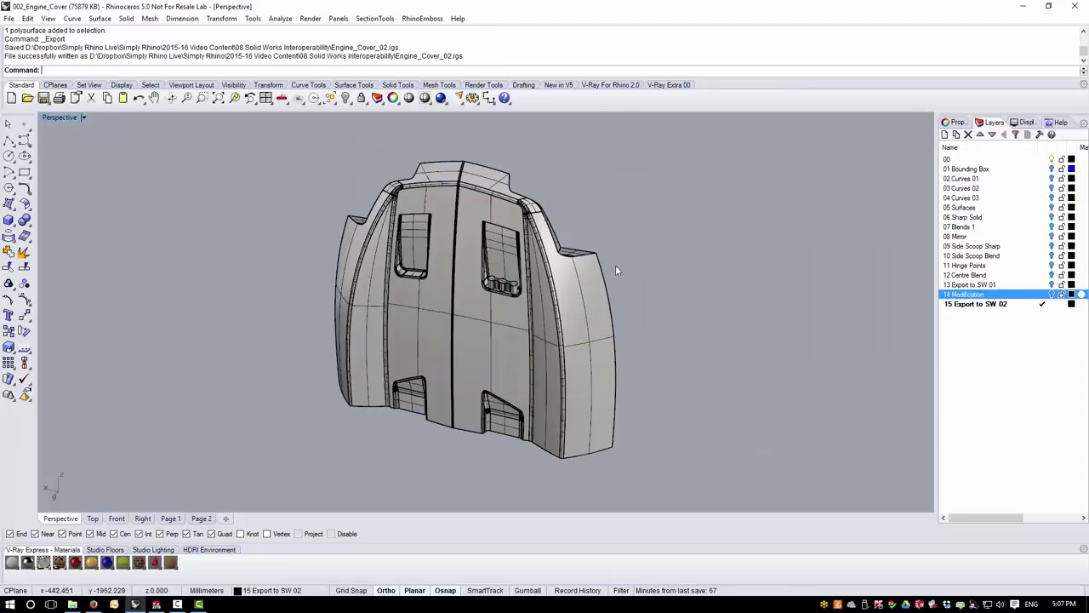
Step: Export the wavy cutter solid in the front scoop as the IGES file Cutter, using the SolidWorks solids type, and clear the selection
scroll(502, 283, "up", 5)
left_click(508, 278)
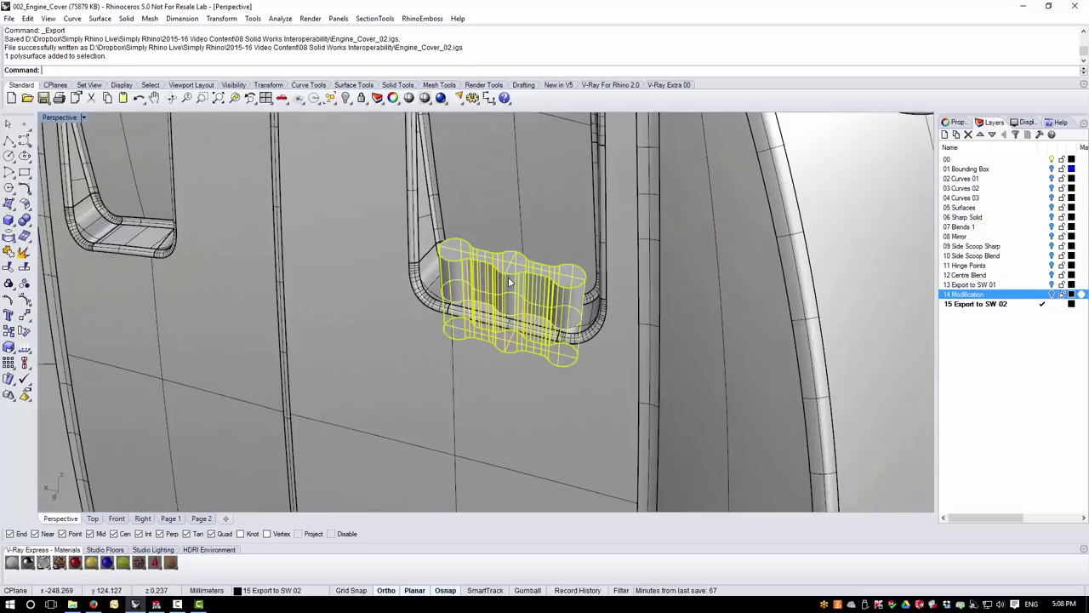
left_click(10, 19)
left_click(68, 160)
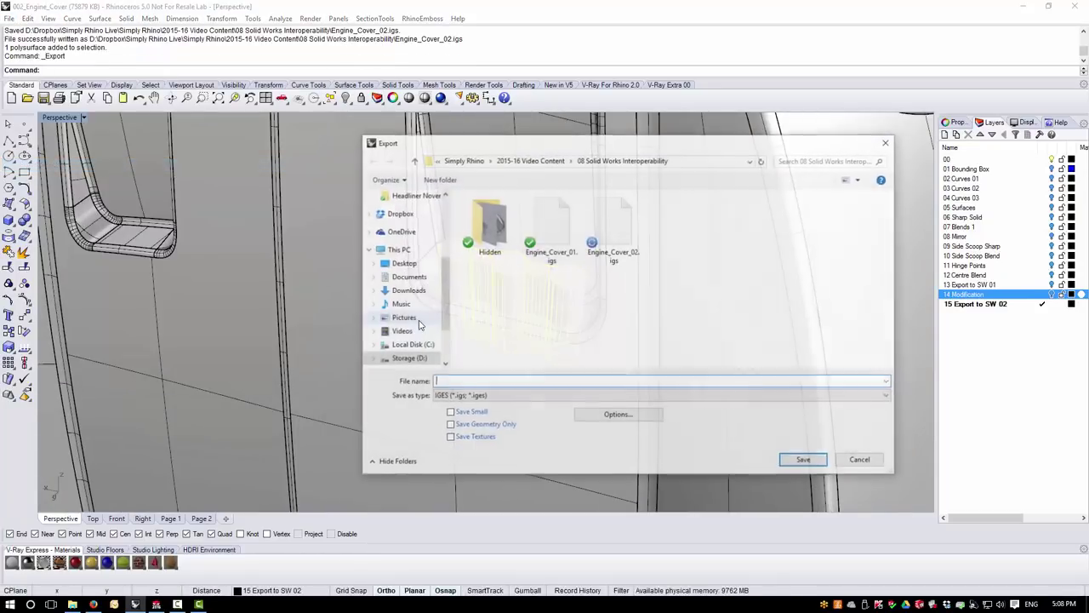
type("Cutter")
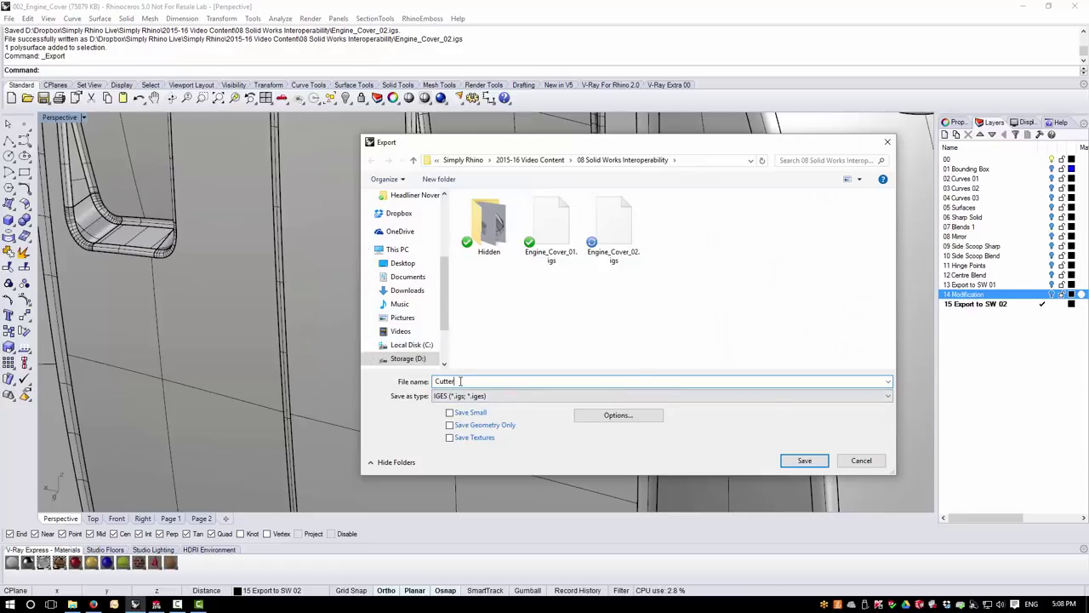
left_click(803, 462)
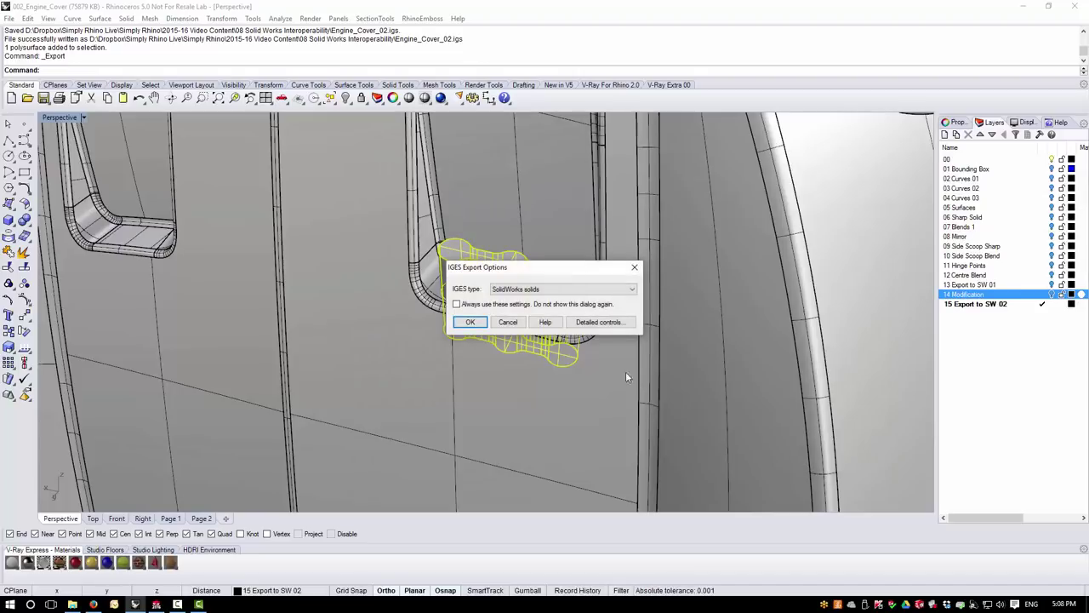
left_click(470, 322)
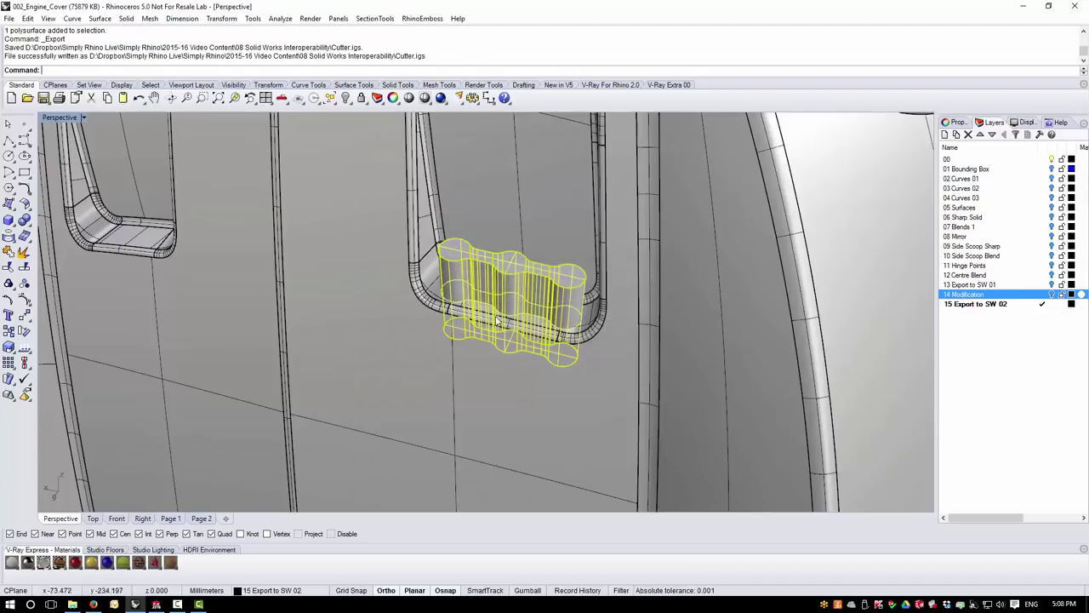
scroll(471, 324, "down", 10)
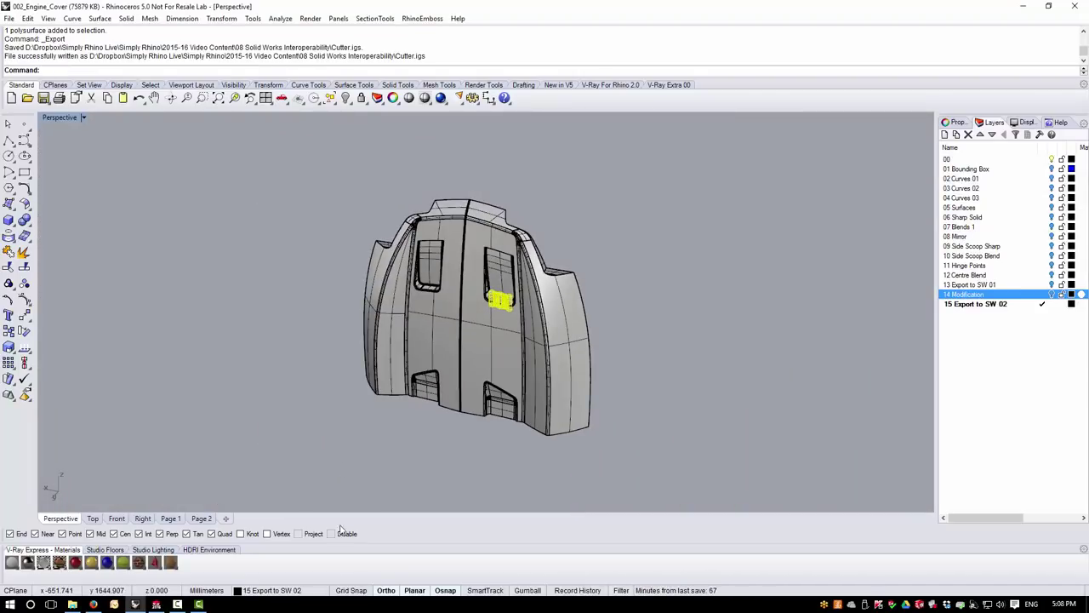
left_click(338, 458)
Step: Switch to SOLIDWORKS and save the Engine_Cover_01 part under the new name Engine_Cover_02
left_click(155, 604)
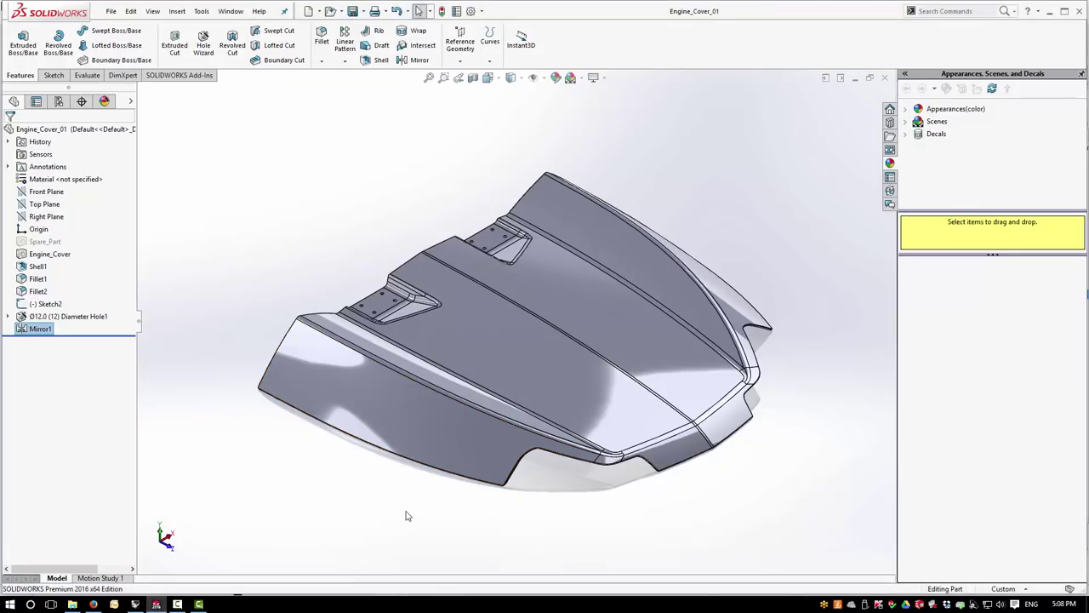
left_click(111, 14)
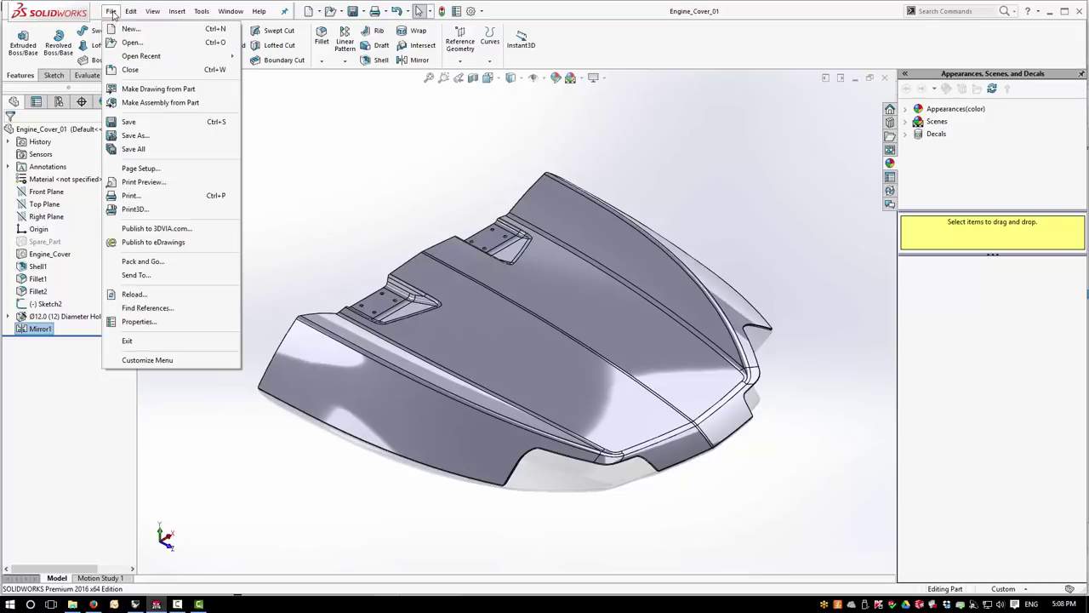
left_click(124, 137)
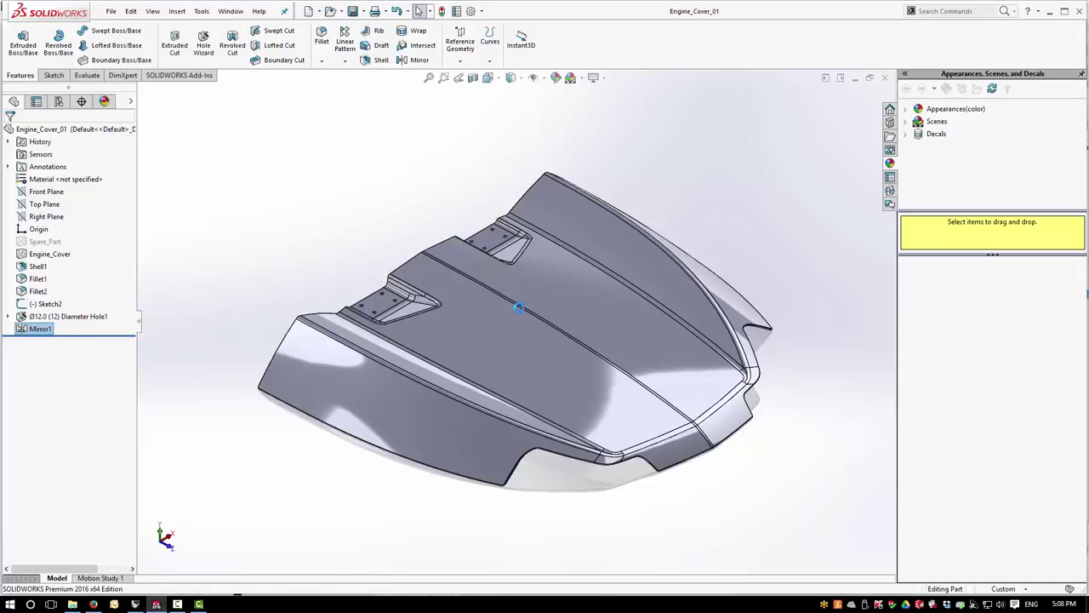
left_click(309, 308)
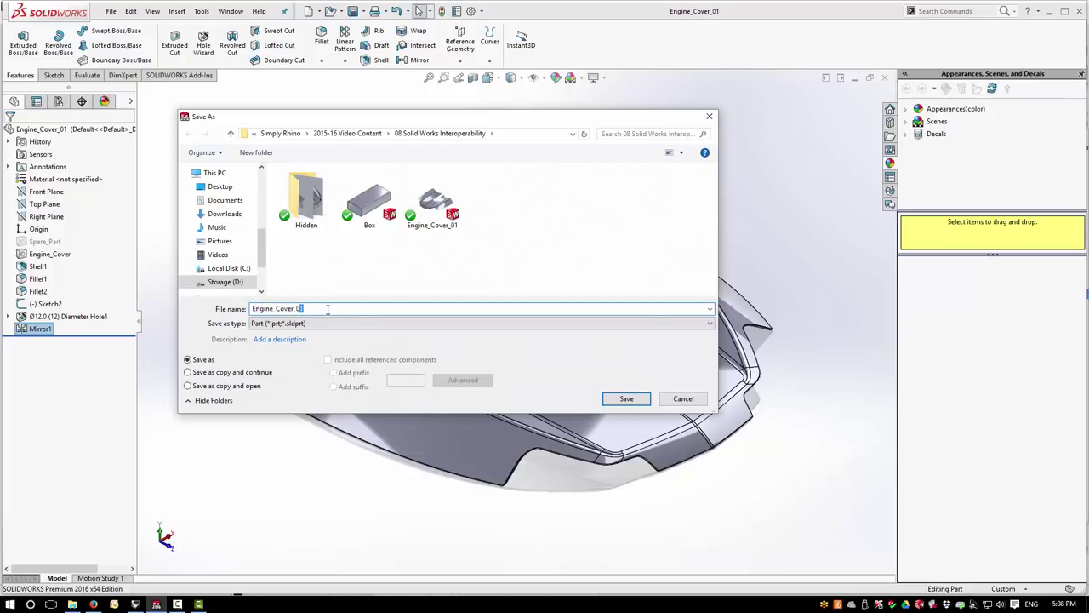
type("2")
left_click(626, 400)
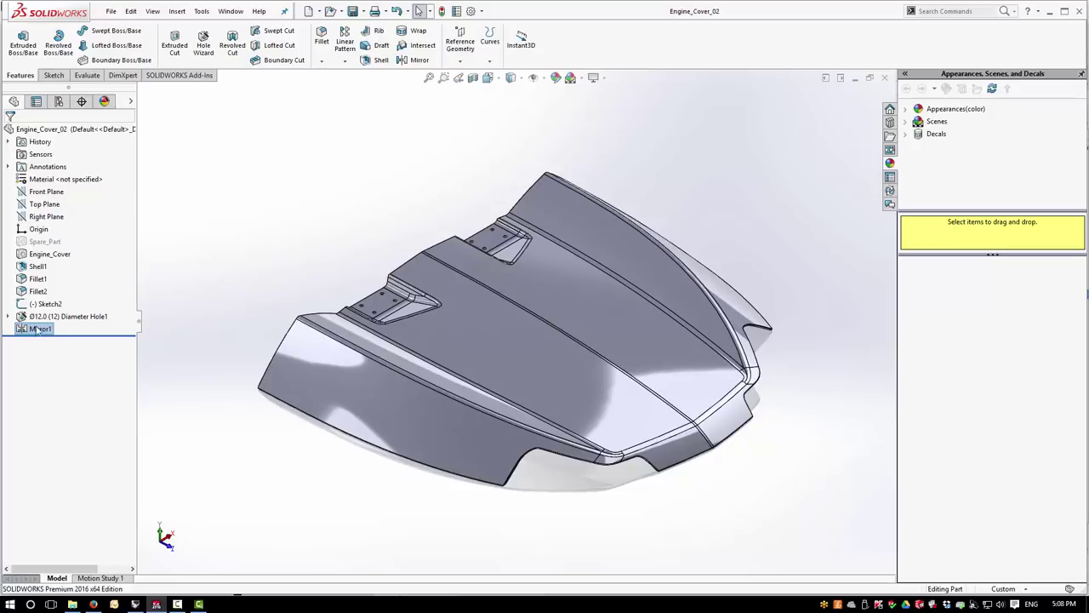
Step: Suppress all features from Shell1 through Mirror1, leaving only the imported engine cover body
left_click(39, 267)
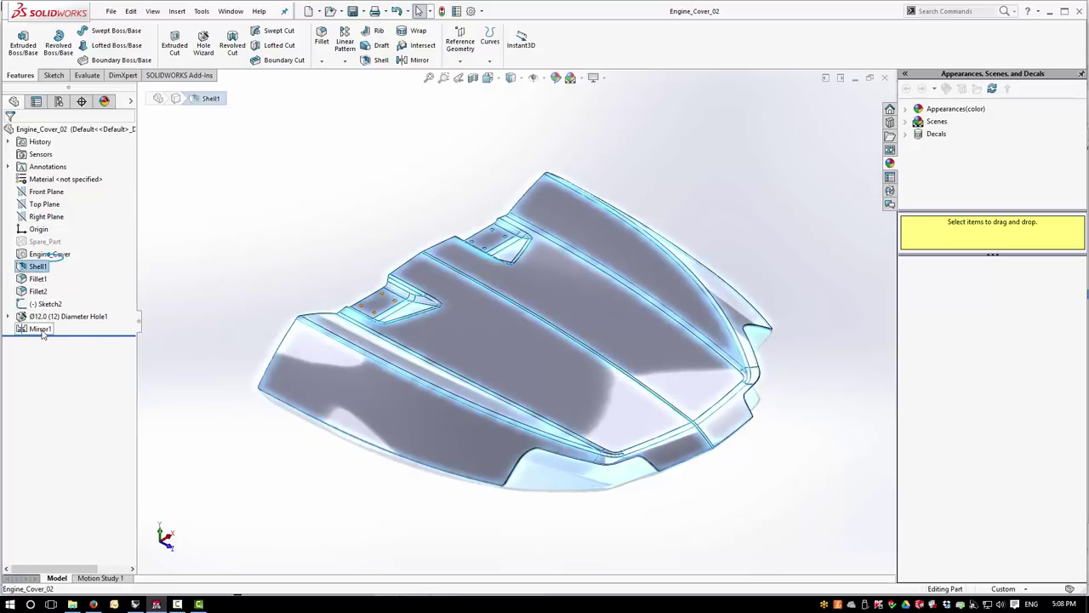
left_click(41, 329, "shift")
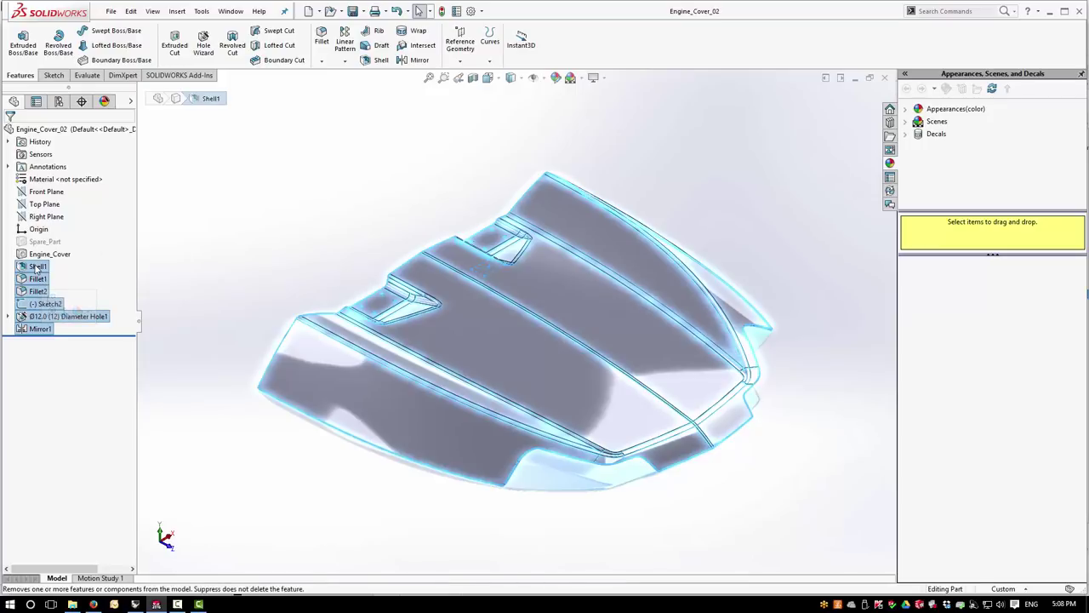
right_click(35, 269)
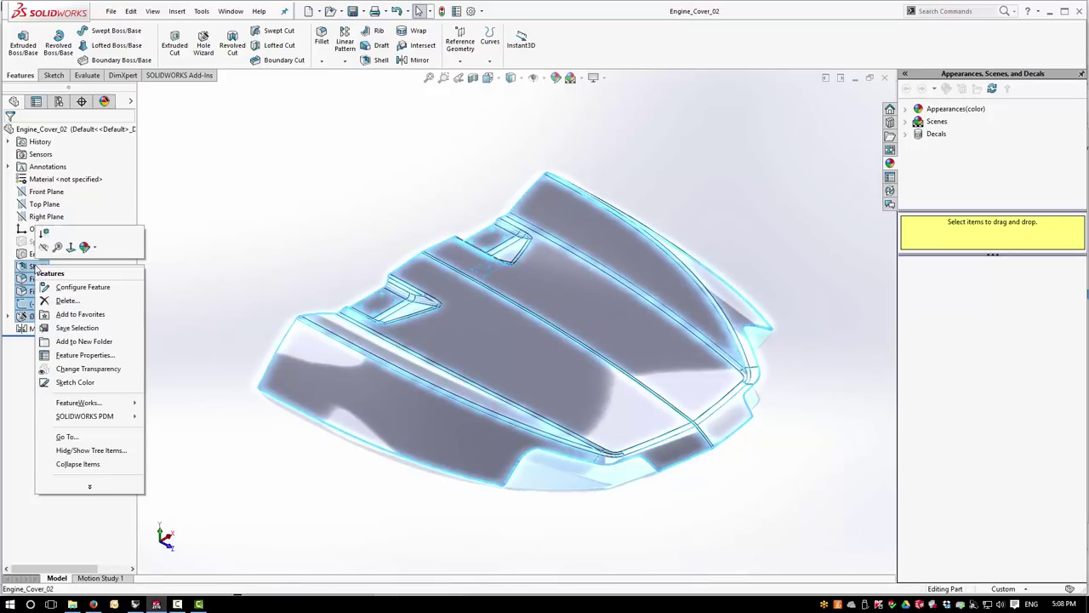
left_click(44, 236)
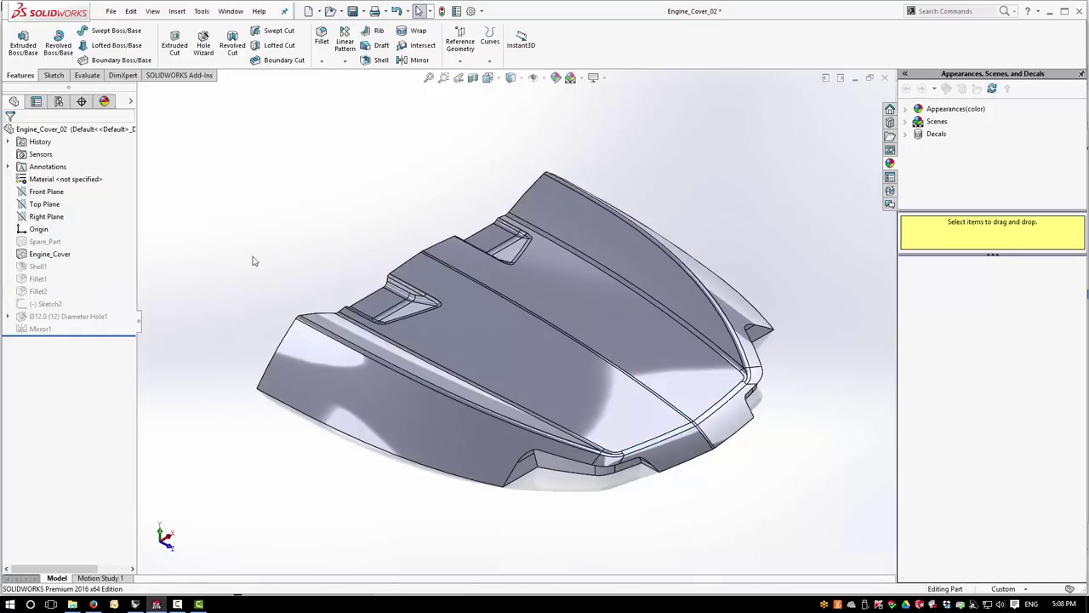
middle_click_drag(349, 445, 376, 418)
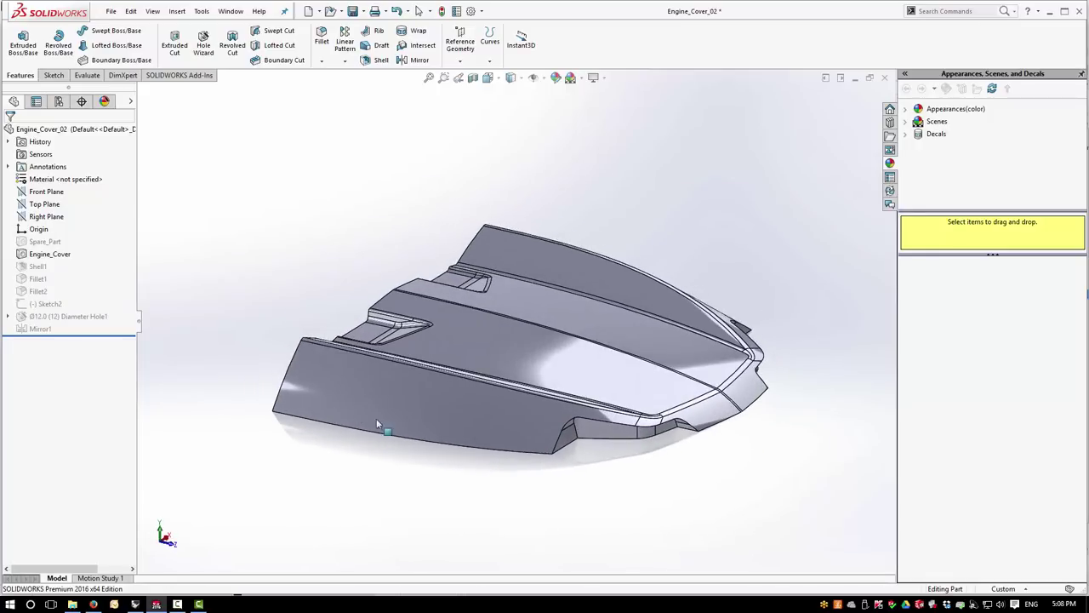
Step: Unsuppress the Spare_Part feature to bring back the placeholder box beside the engine cover
right_click(51, 243)
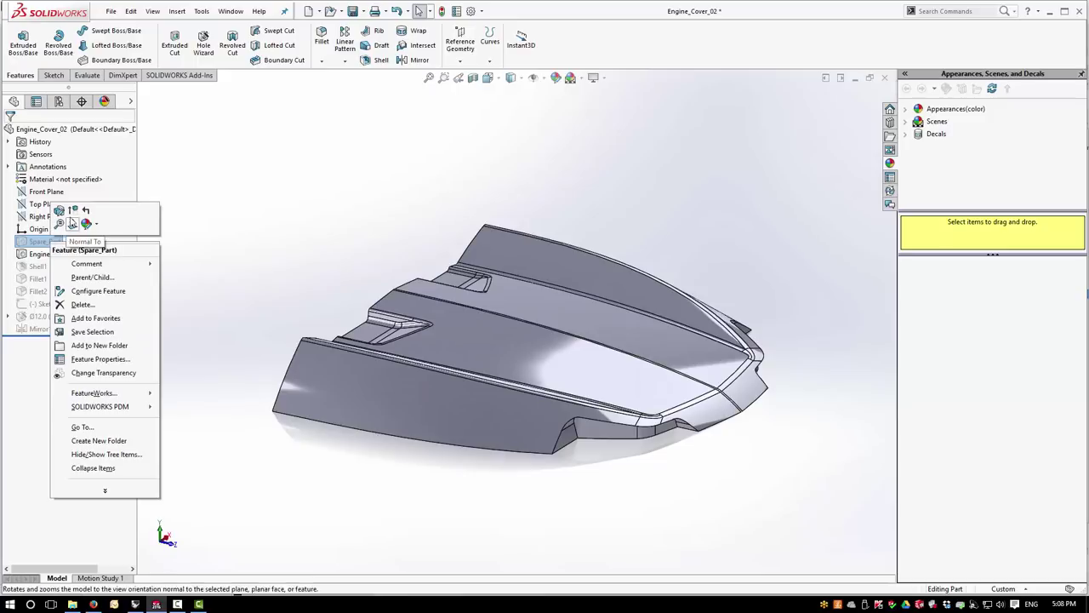
left_click(72, 215)
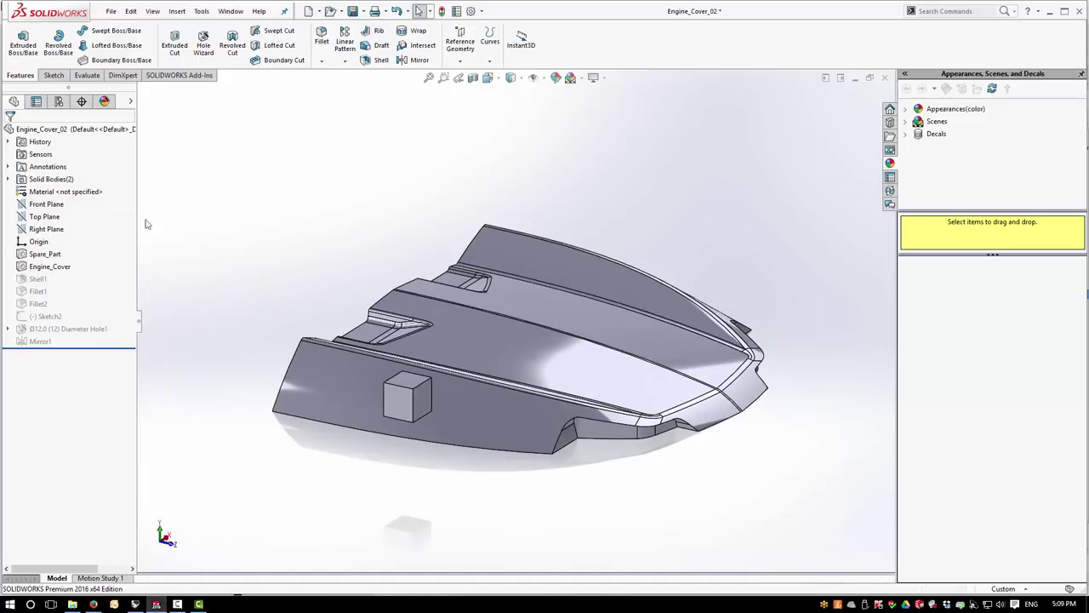
middle_click_drag(486, 535, 445, 520)
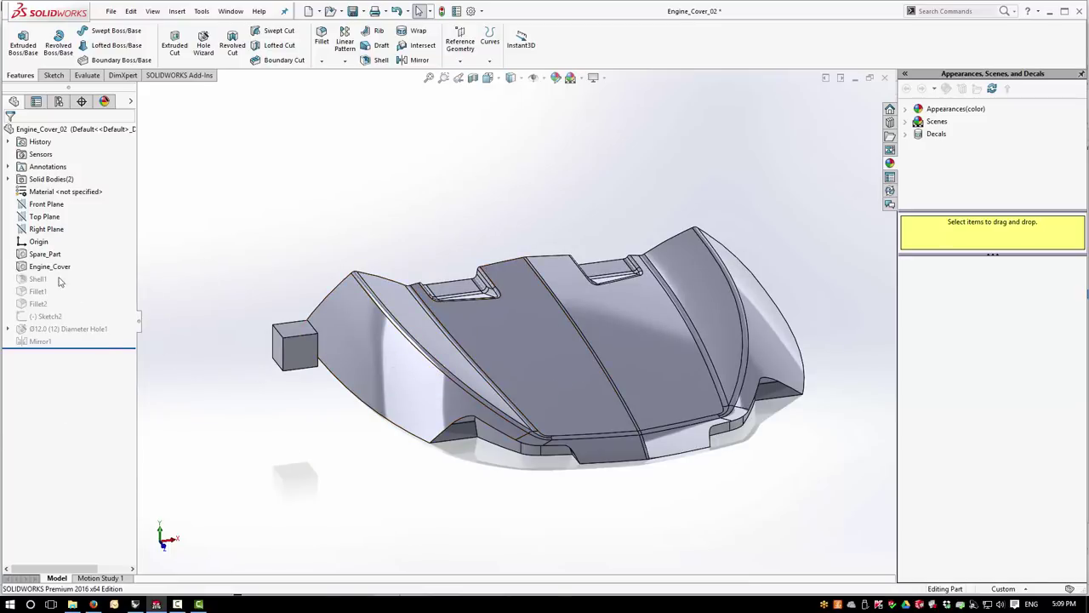
Step: Edit the imported Engine_Cover feature, accept the parent/child warning and replace its geometry with Engine_Cover_02.igs
right_click(50, 267)
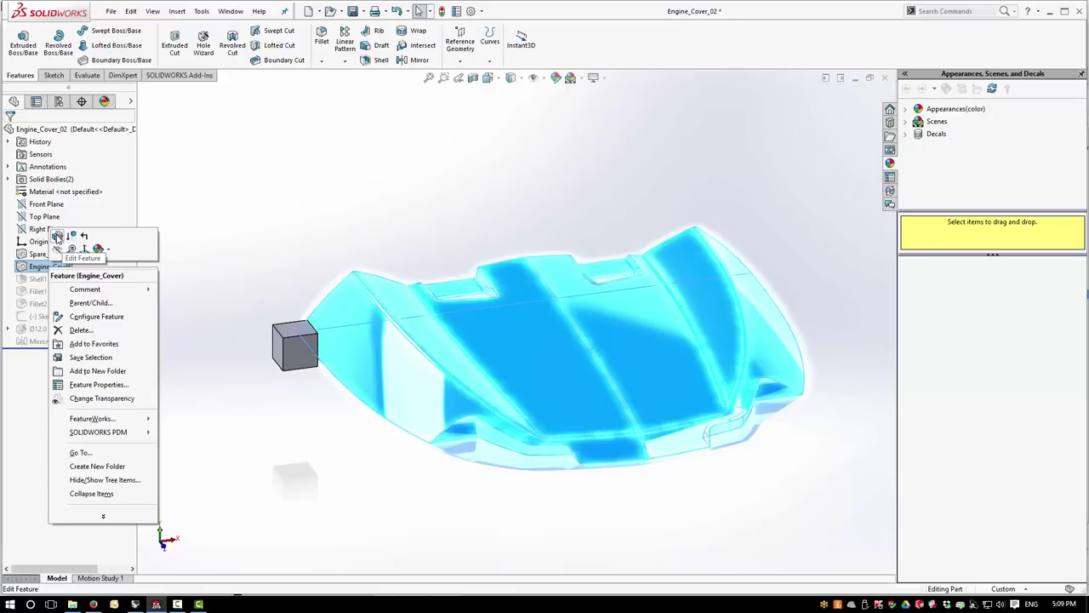
left_click(57, 236)
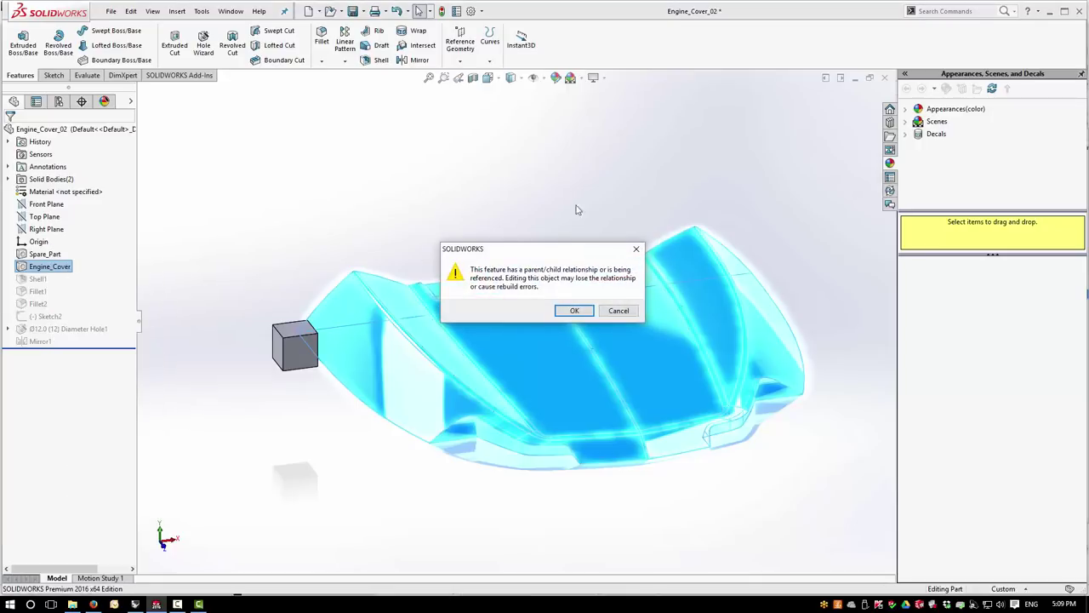
left_click(574, 311)
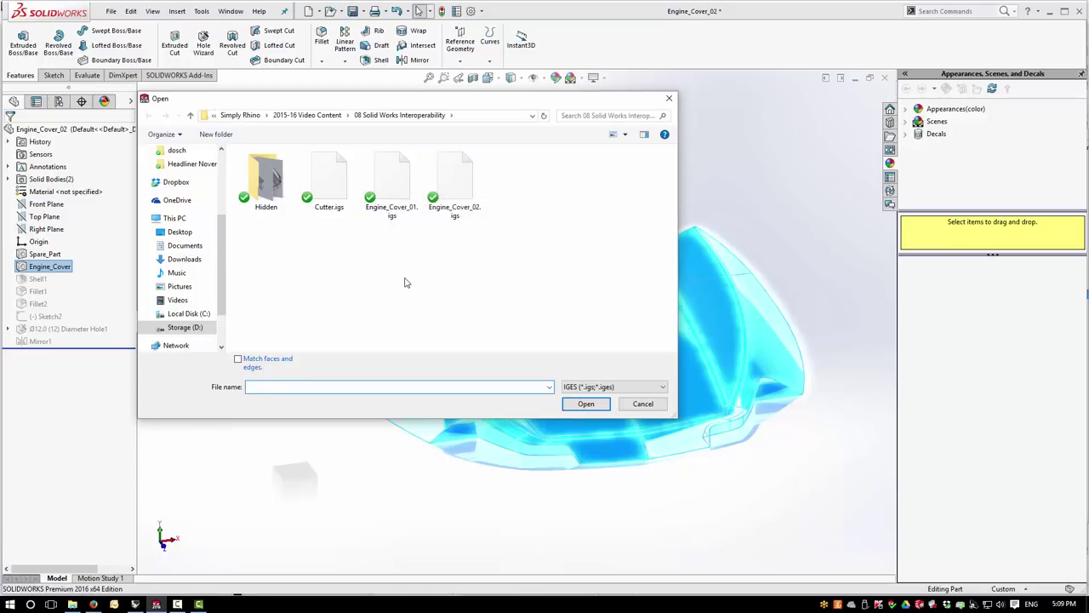
left_click(466, 197)
left_click(587, 407)
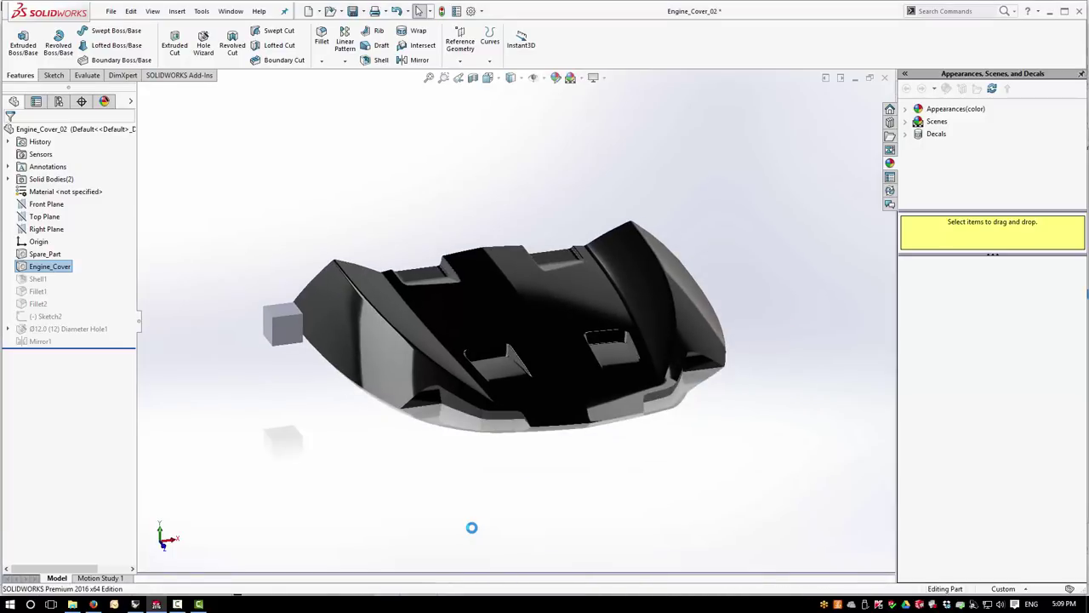
mouse_move(413, 476)
middle_mouse_down()
mouse_move(377, 440)
mouse_move(385, 459)
mouse_move(425, 486)
middle_mouse_up()
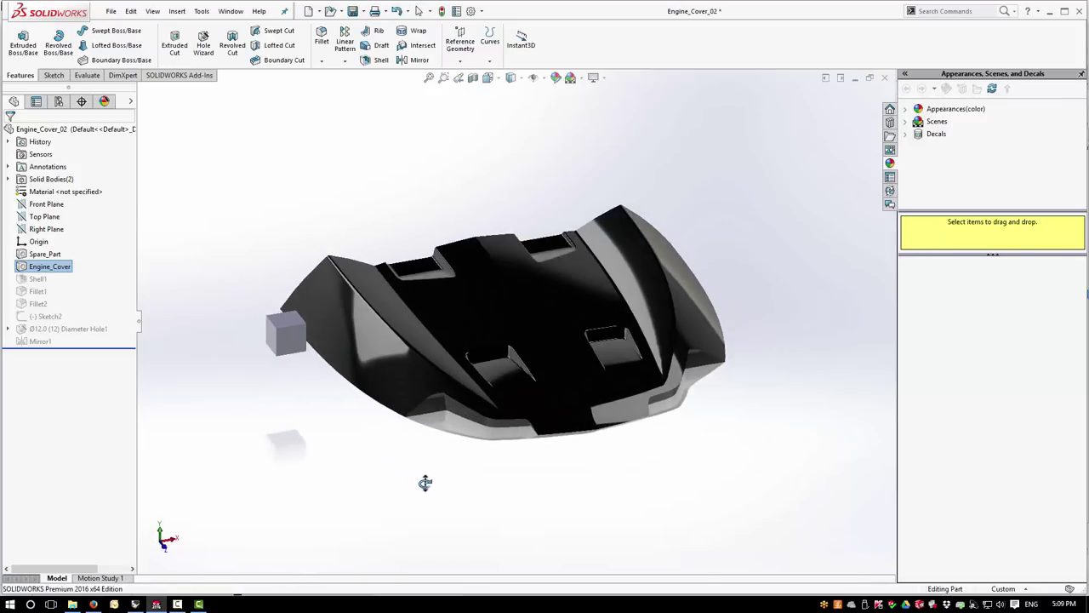
Step: Edit the imported Spare_Part feature and replace its box geometry with Cutter.igs
left_click(47, 254)
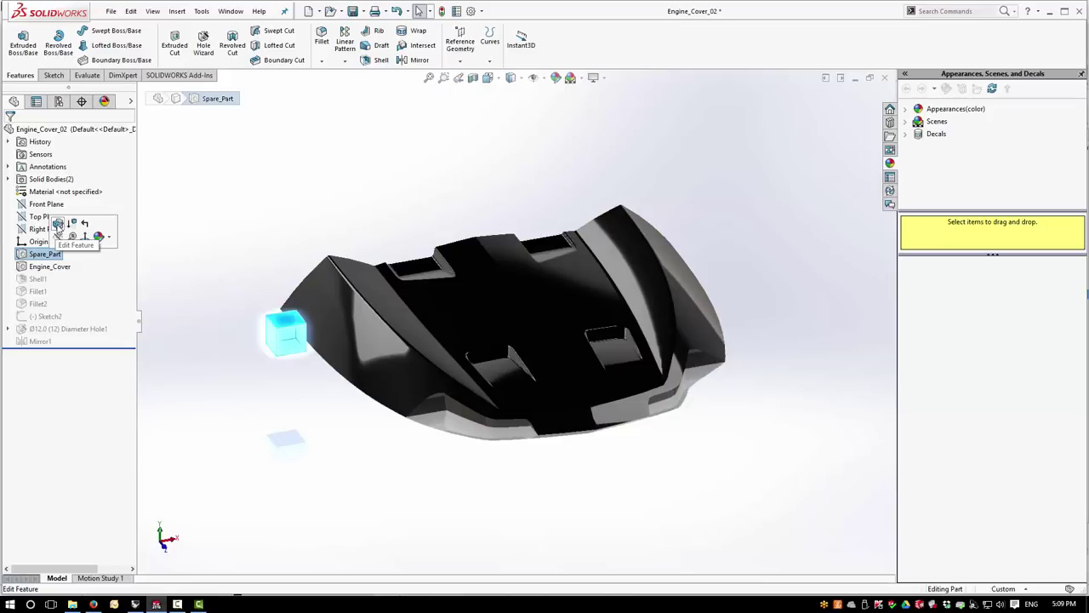
left_click(57, 226)
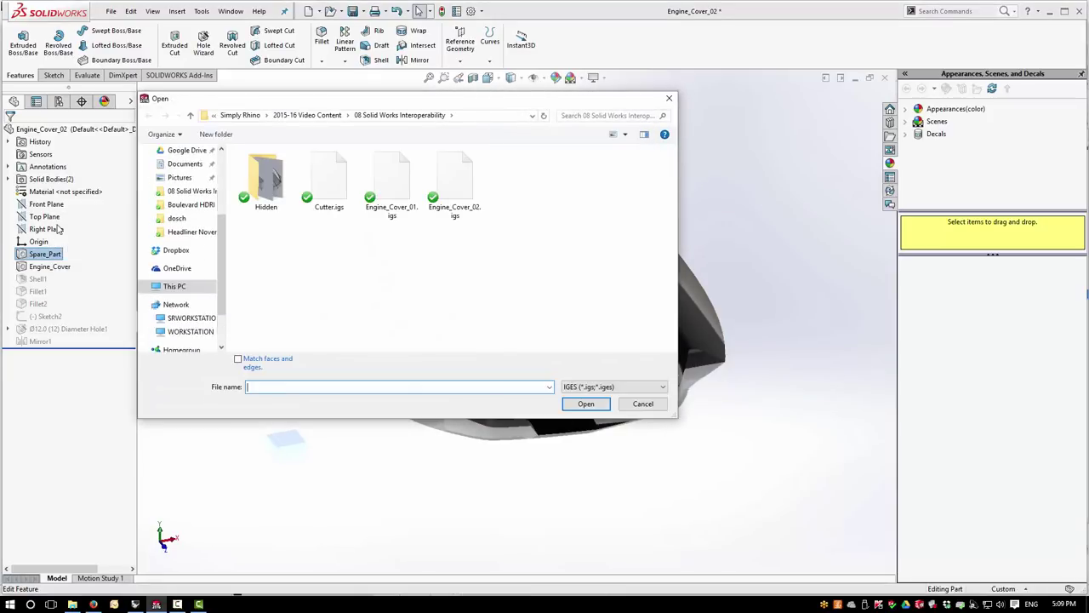
left_click(329, 183)
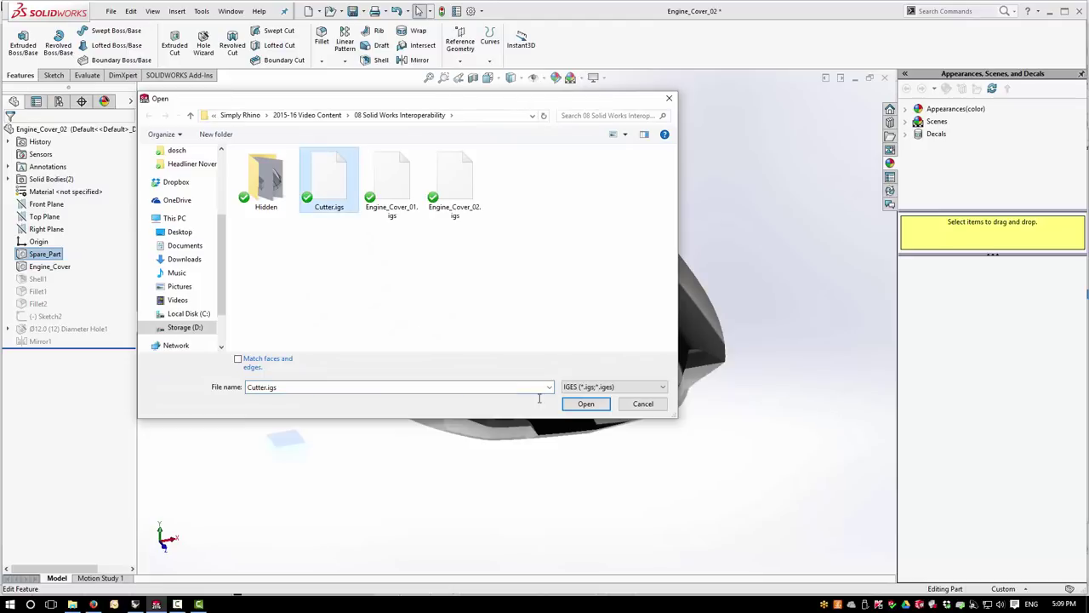
left_click(587, 404)
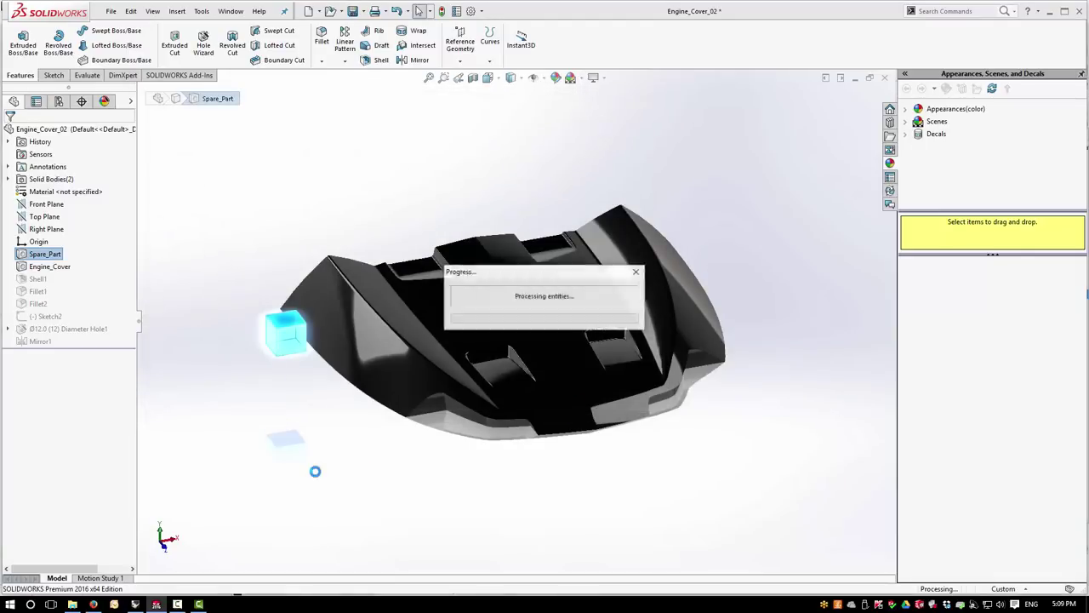
Step: Remove the black color<2> appearance from the part and set the display style to Shaded With Edges
middle_click_drag(422, 474, 381, 491)
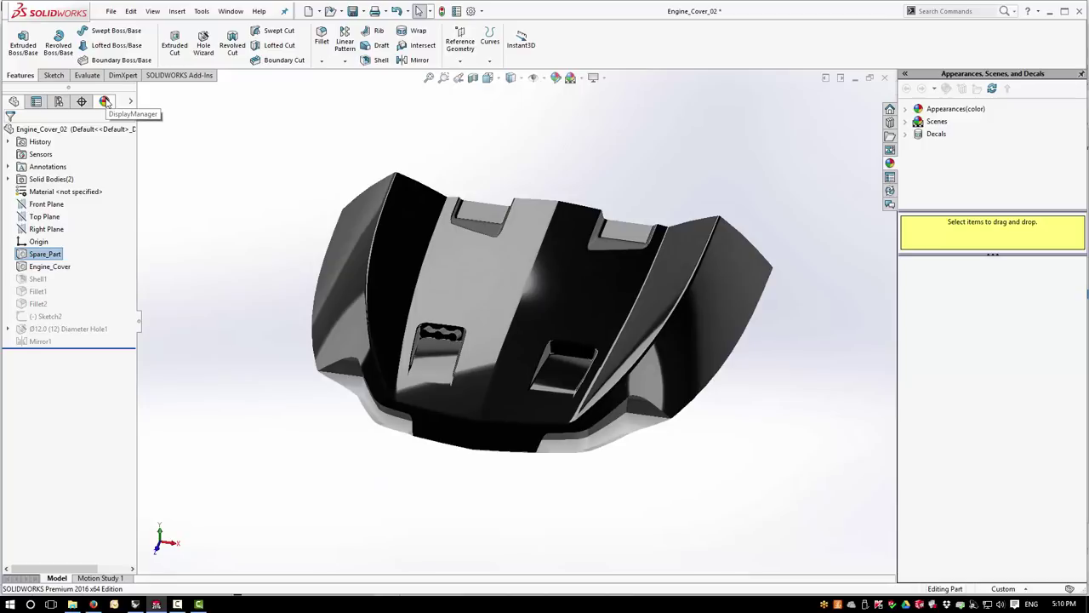
left_click(106, 102)
right_click(45, 177)
left_click(85, 226)
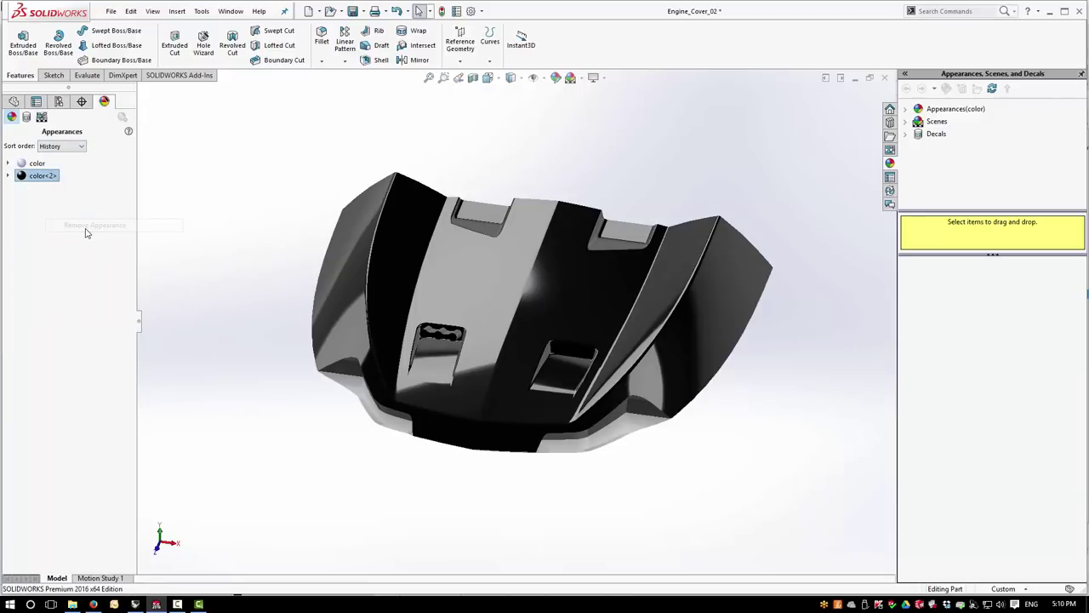
left_click(14, 101)
left_click(512, 78)
left_click(512, 95)
Step: Examine the replaced engine cover and the imported cutter body inside its vent recess from several angles
middle_click_drag(336, 514, 372, 496)
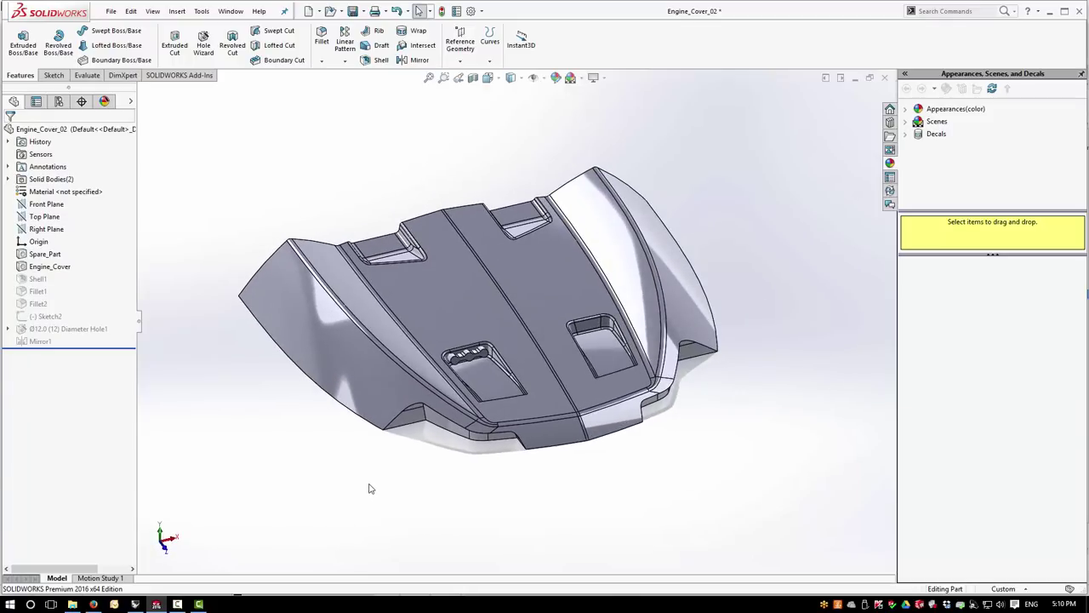
middle_click_drag(498, 504, 454, 492)
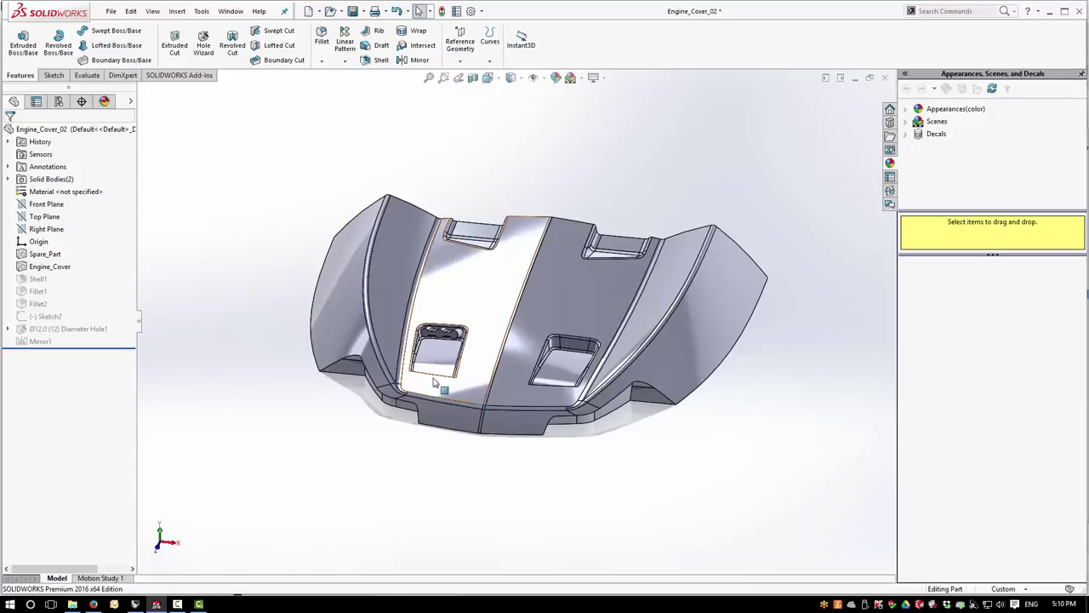
scroll(368, 328, "down", 5)
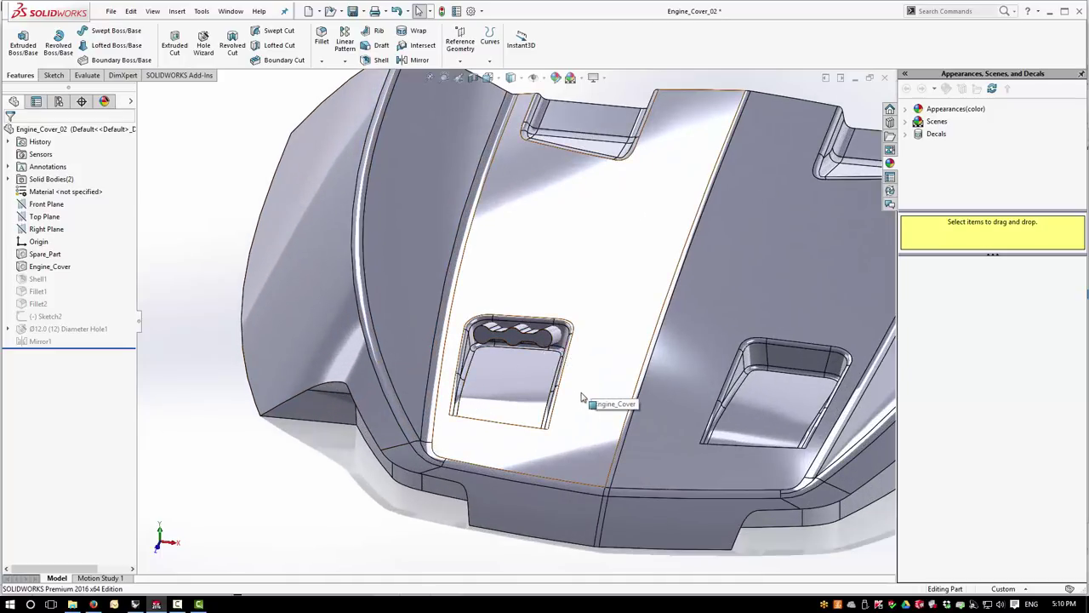
scroll(365, 513, "up", 3)
middle_click_drag(365, 513, 635, 524)
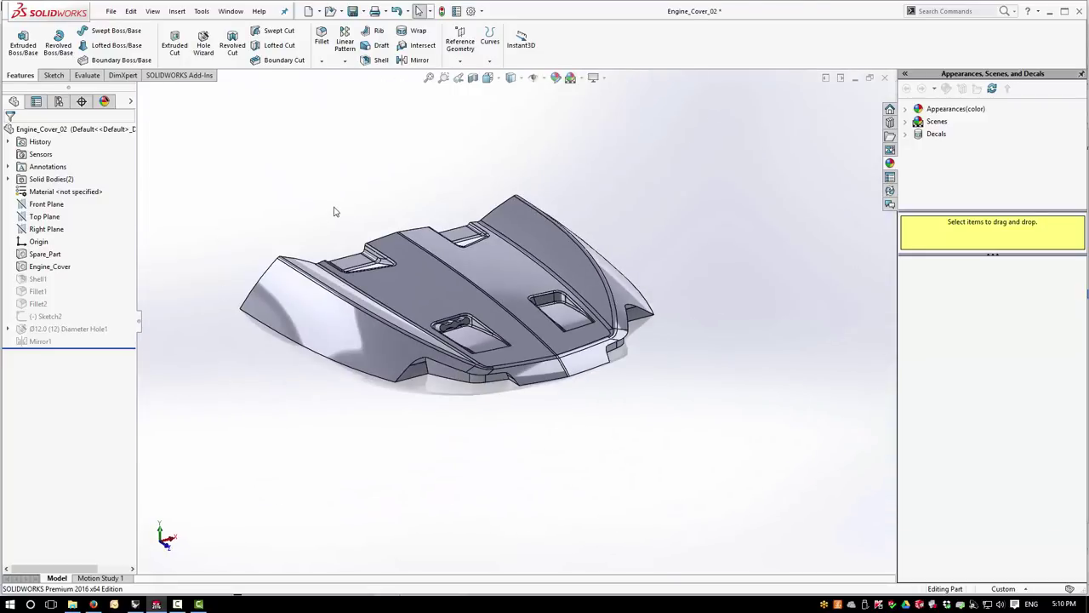
scroll(335, 213, "down", 3)
scroll(331, 209, "up", 2)
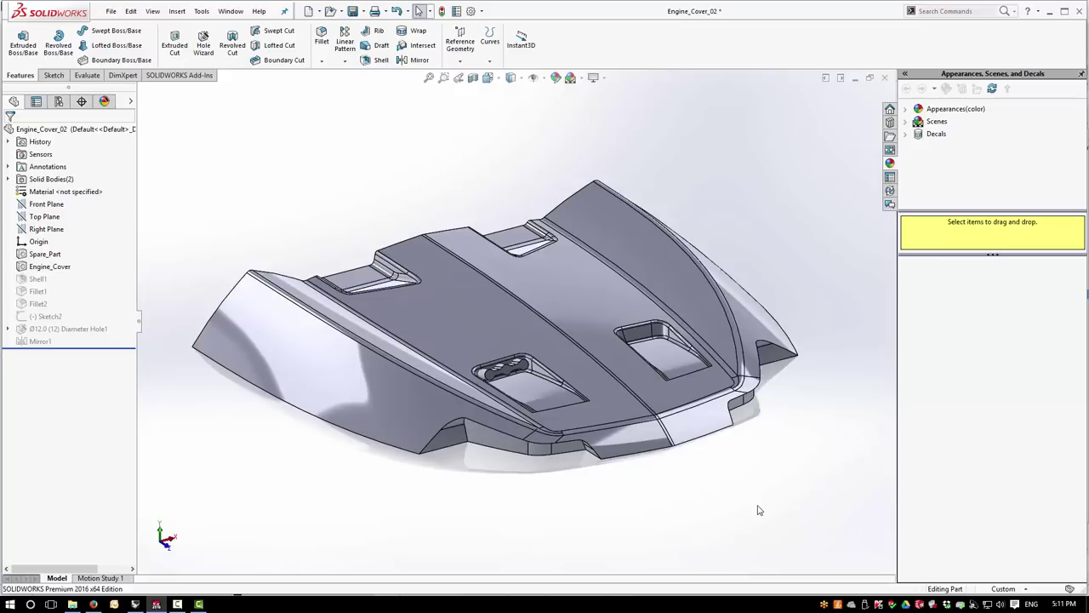
Step: Rename the Spare_Part feature as Cutter and suppress it
left_click(40, 255)
left_click(40, 254)
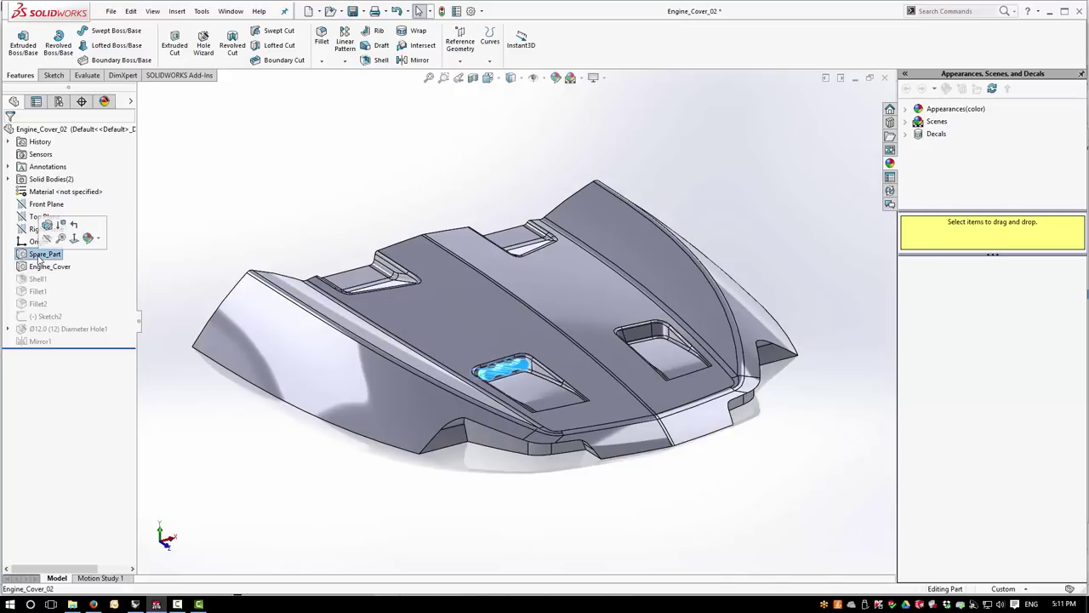
type("C")
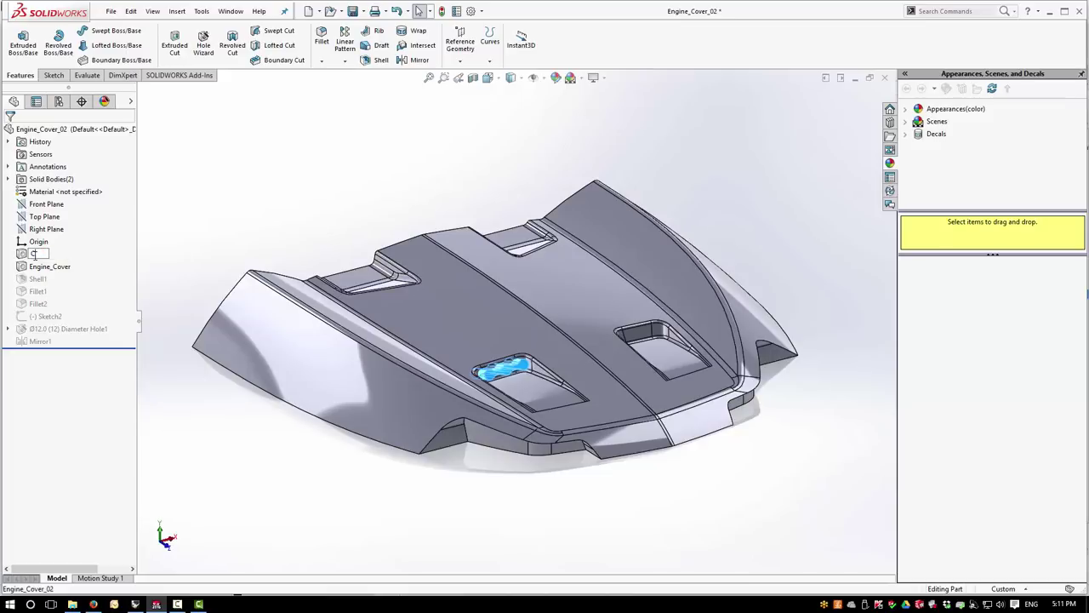
type("utter")
key("Return")
right_click(24, 257)
left_click(48, 226)
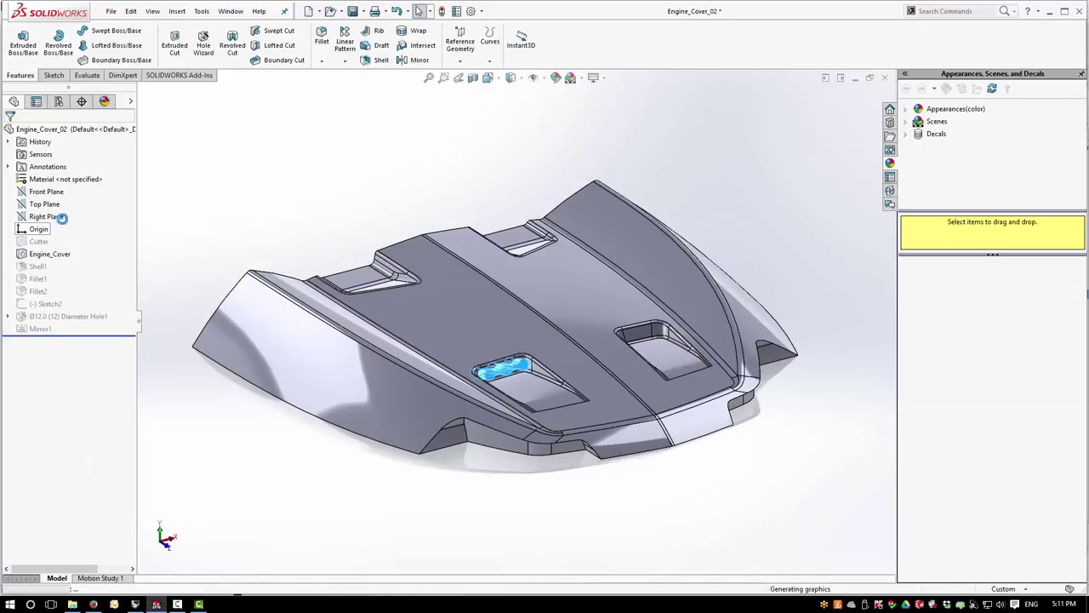
Step: Unsuppress the Shell1, Fillet1 and Fillet2 features so they rebuild on the replaced engine cover
right_click(49, 267)
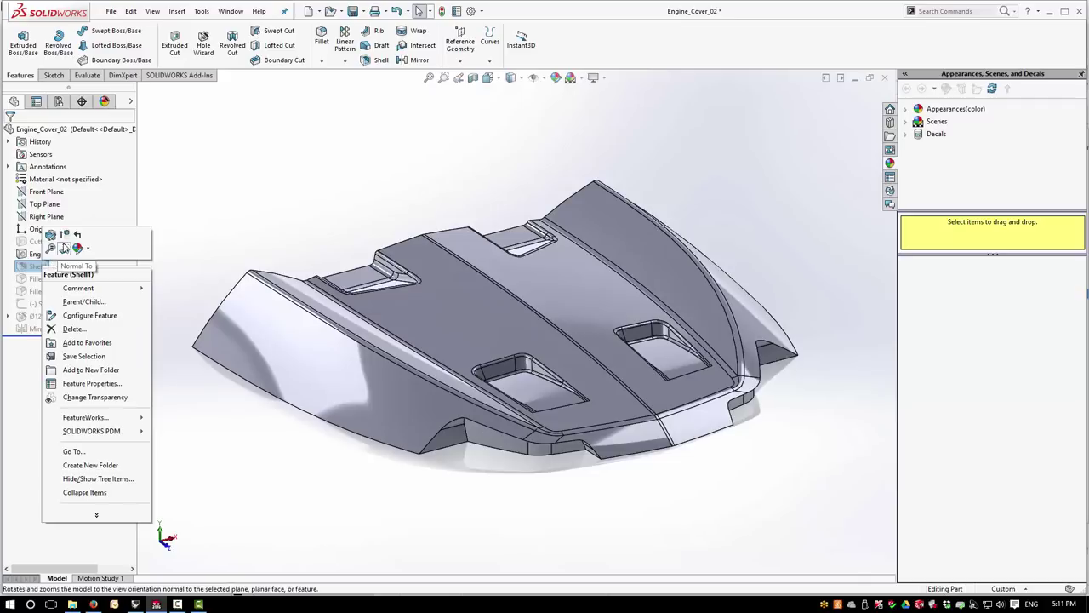
left_click(64, 238)
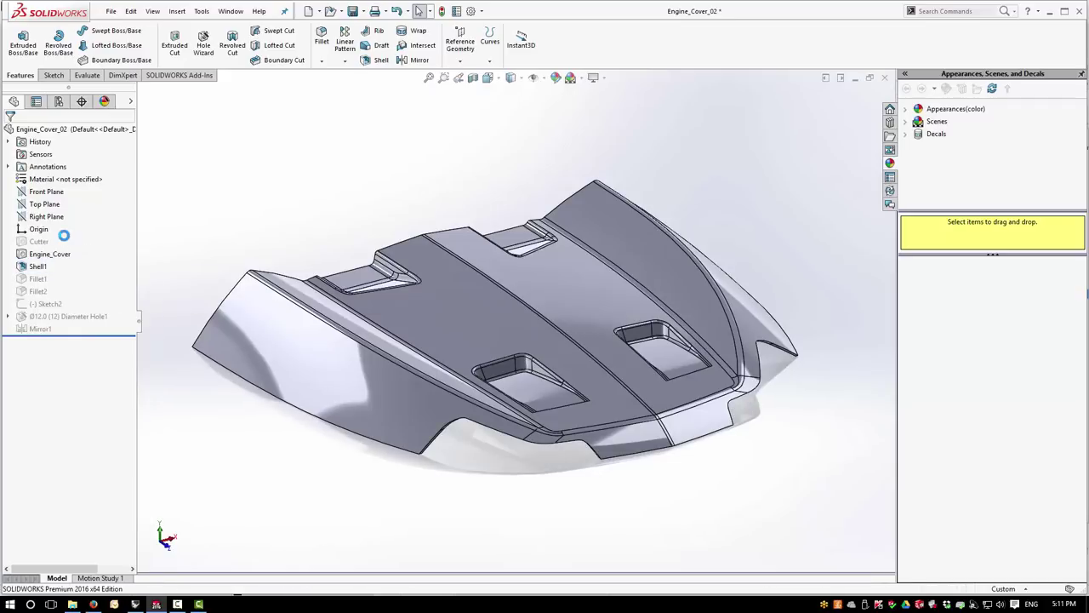
left_click(37, 281)
right_click(37, 281)
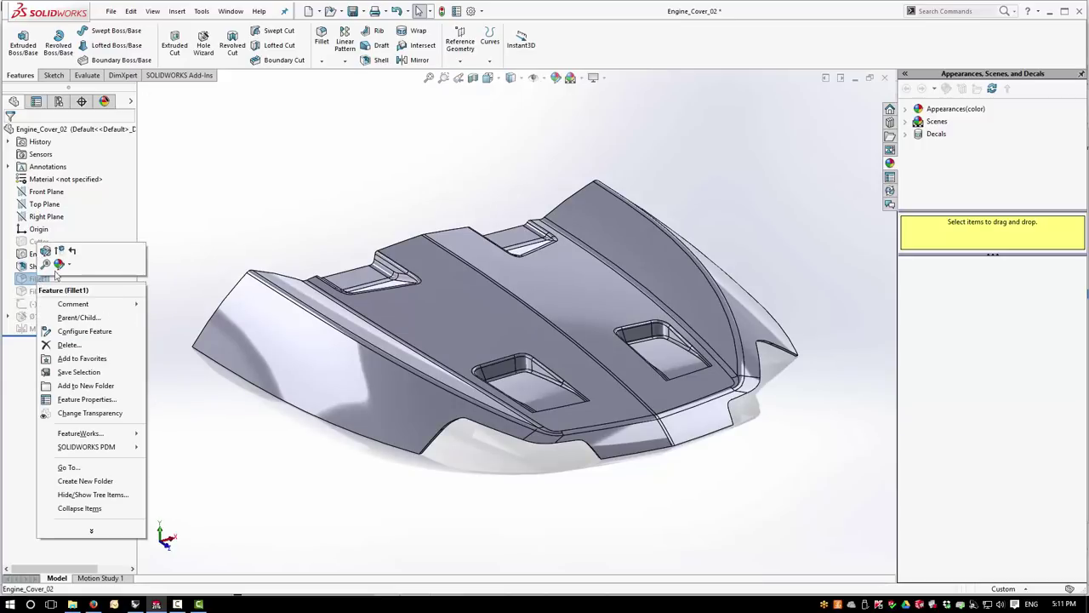
left_click(62, 254)
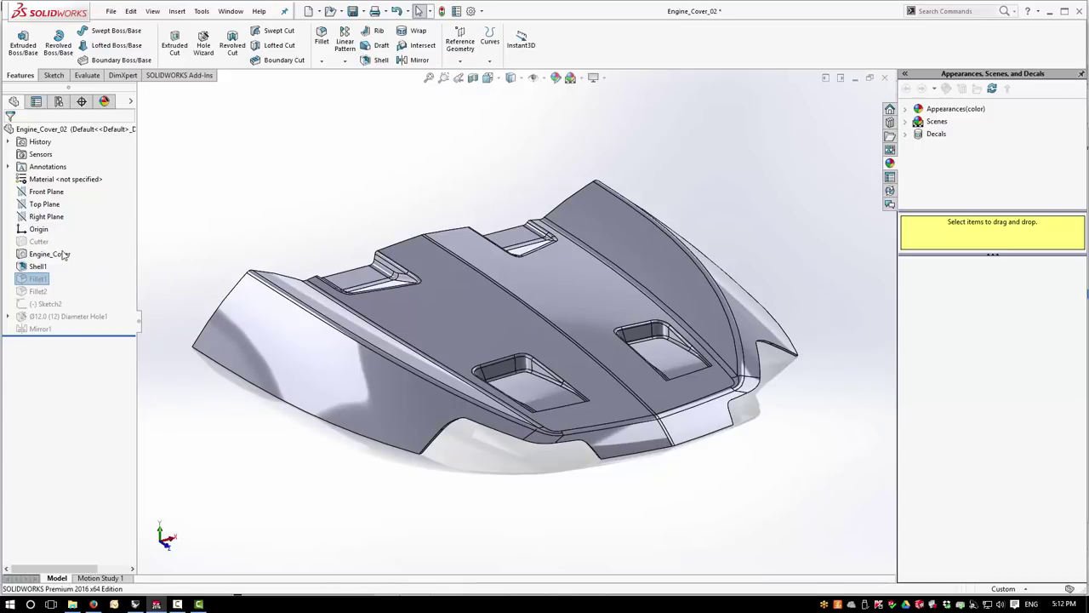
left_click(38, 292)
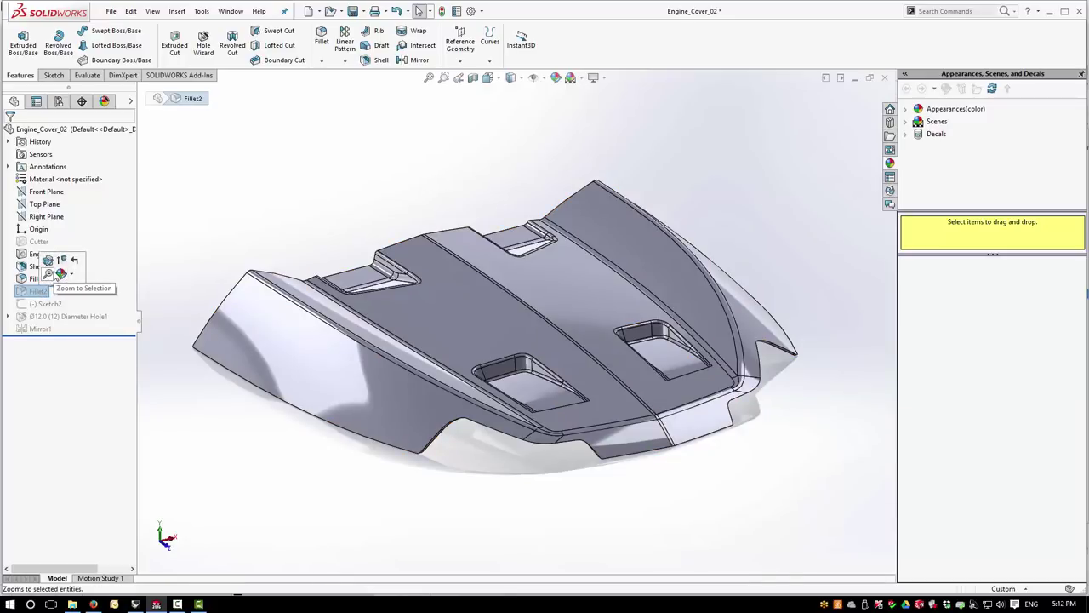
left_click(60, 270)
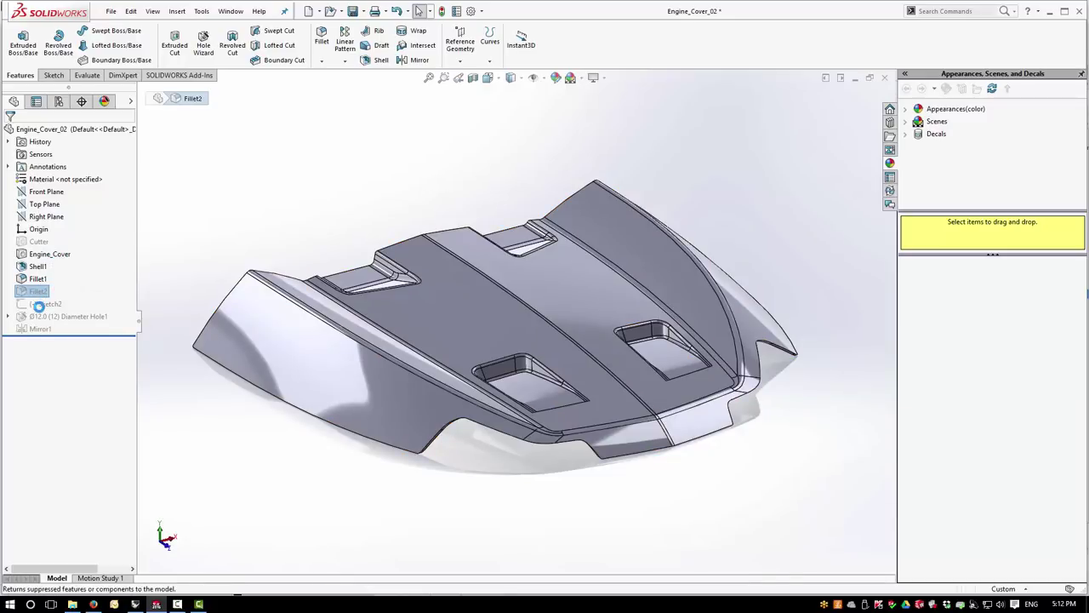
Step: Unsuppress Sketch2, the Ø12.0 (12) Diameter Hole1 feature and Mirror1
right_click(41, 304)
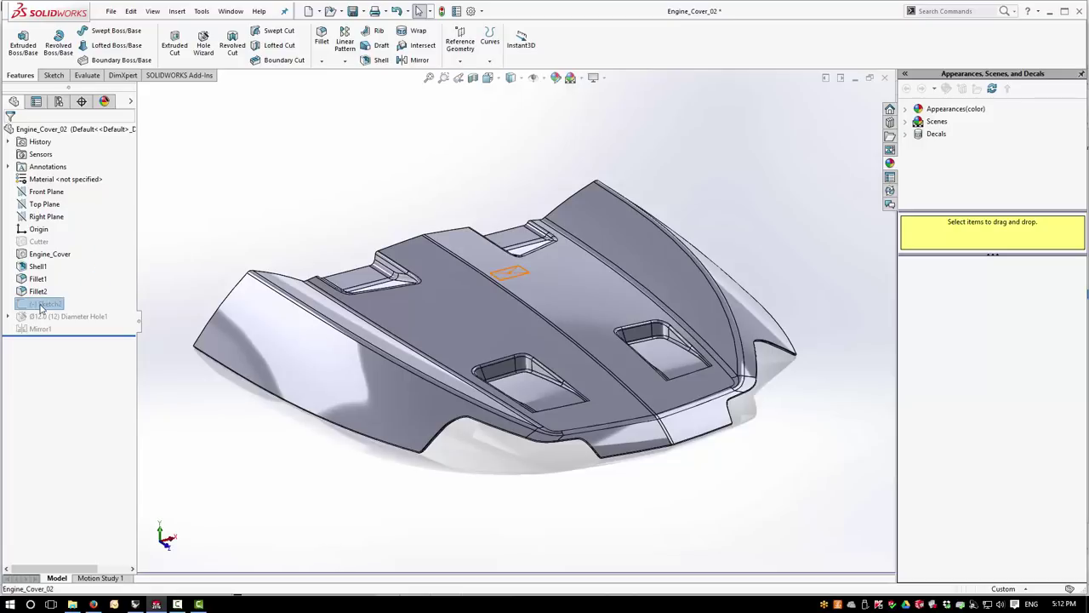
left_click(76, 273)
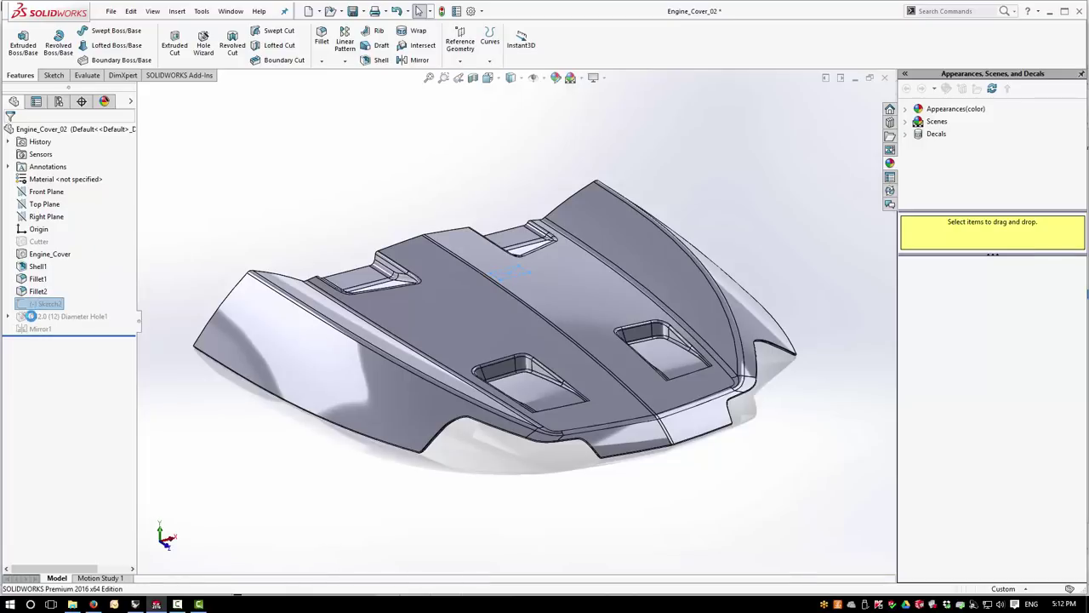
right_click(37, 318)
left_click(57, 285)
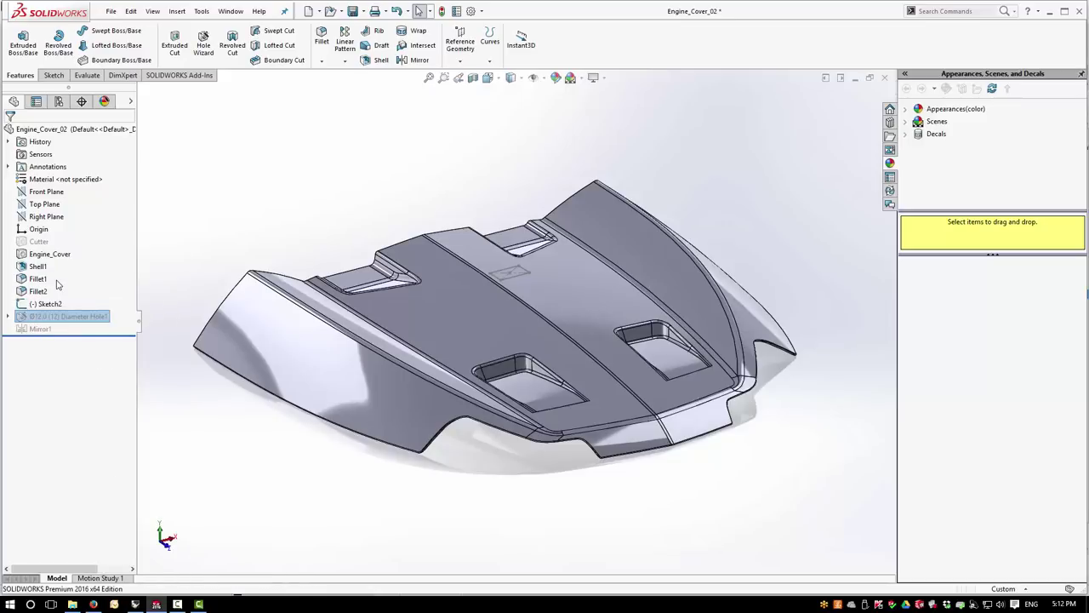
right_click(38, 329)
left_click(59, 309)
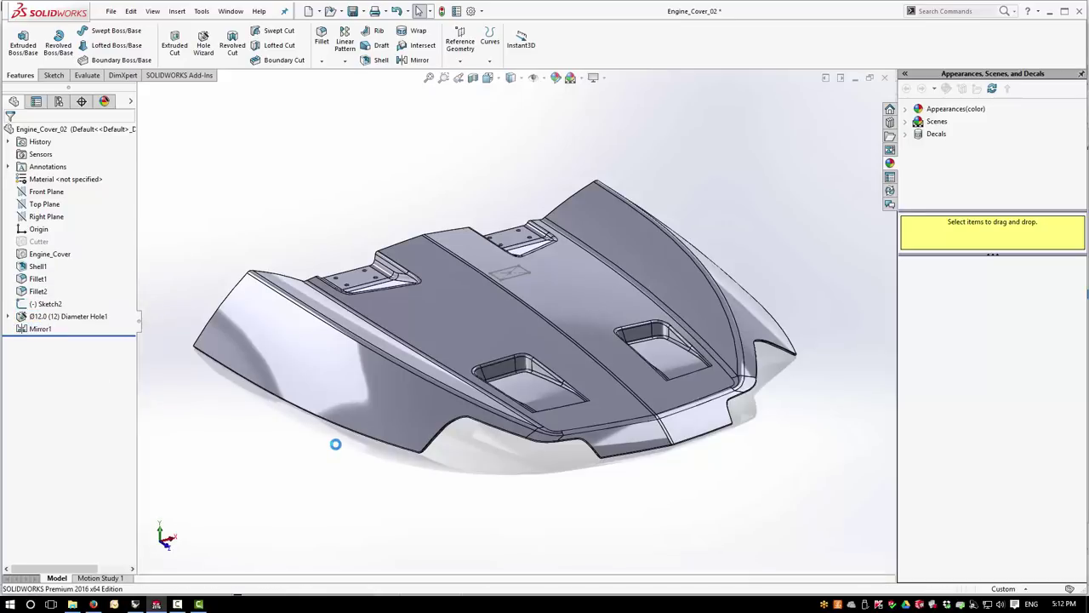
Step: Unsuppress the imported Cutter feature to bring its body back into the shelled engine cover
middle_click_drag(294, 486, 297, 433)
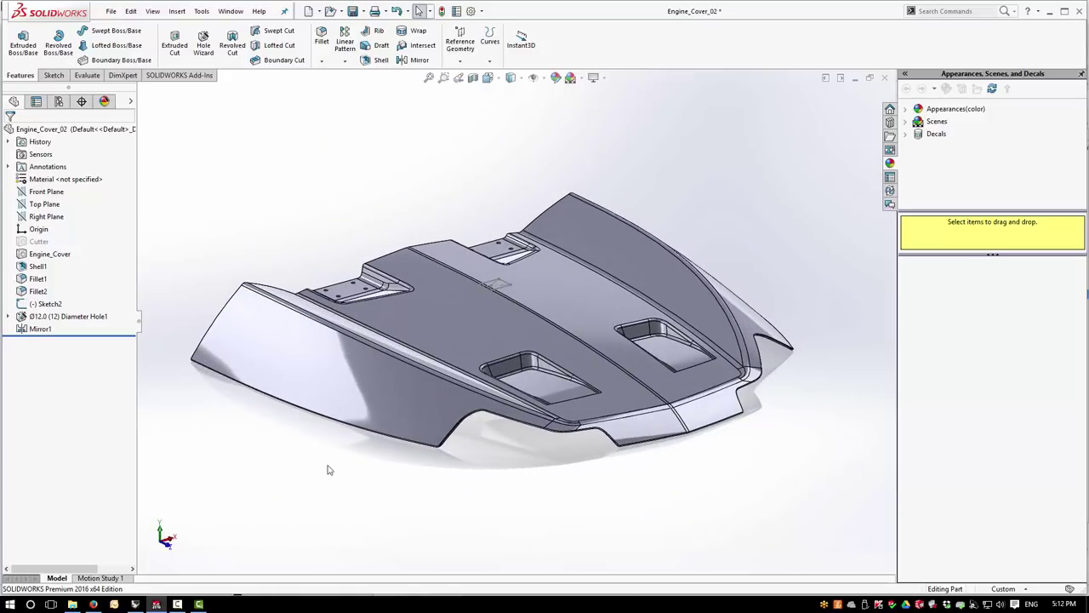
right_click(34, 242)
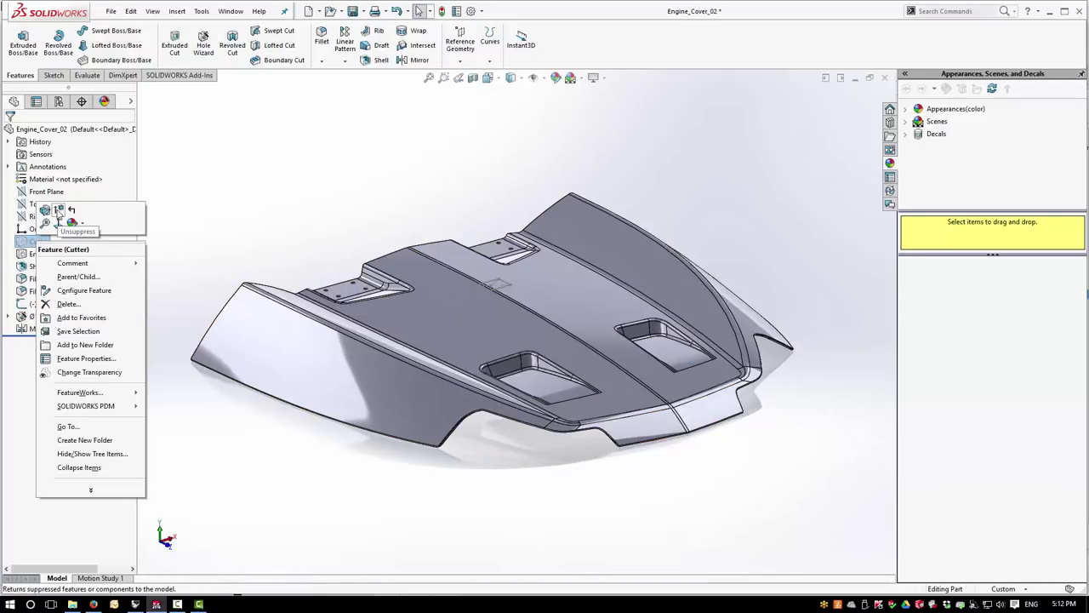
left_click(58, 211)
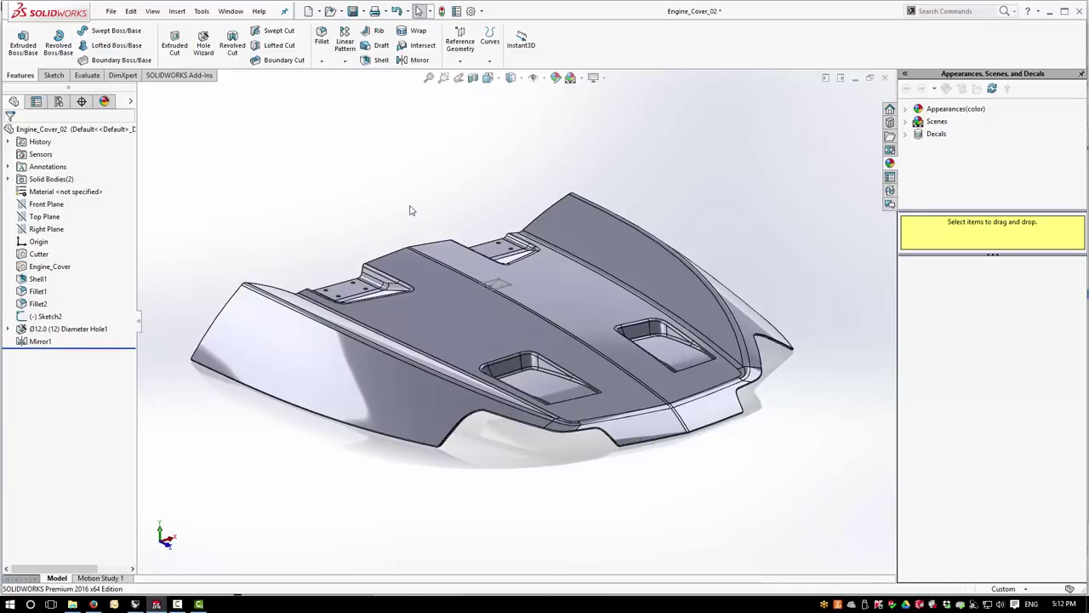
Step: Mirror the Cutter body about the Right Plane into the opposite vent recess, without merging solids
middle_click_drag(601, 479, 603, 511)
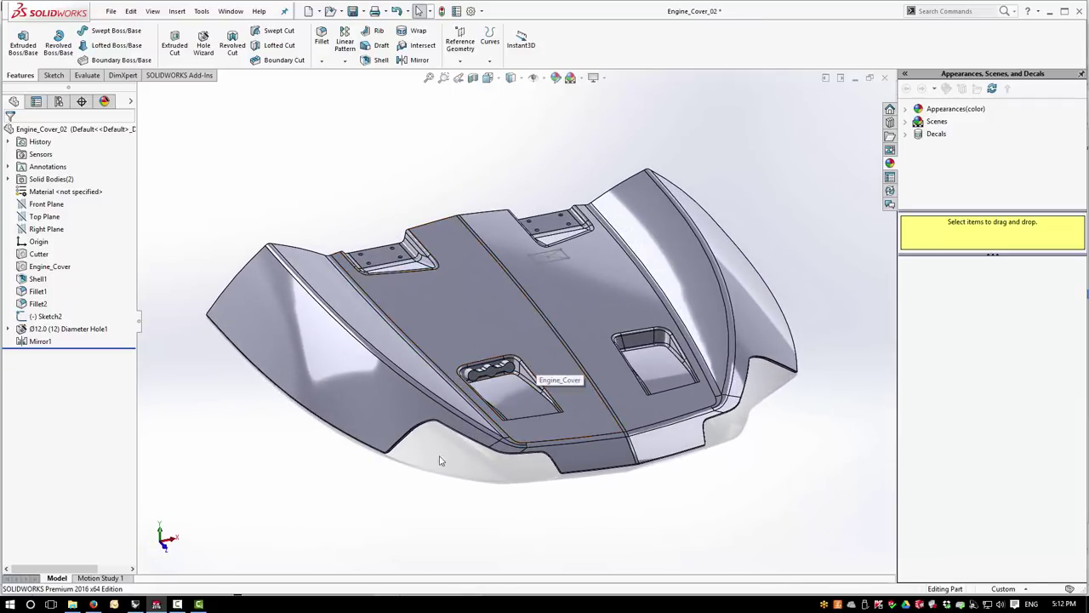
mouse_move(417, 496)
middle_mouse_down()
mouse_move(414, 518)
mouse_move(397, 494)
mouse_move(394, 523)
mouse_move(422, 459)
mouse_move(450, 479)
mouse_move(426, 510)
middle_mouse_up()
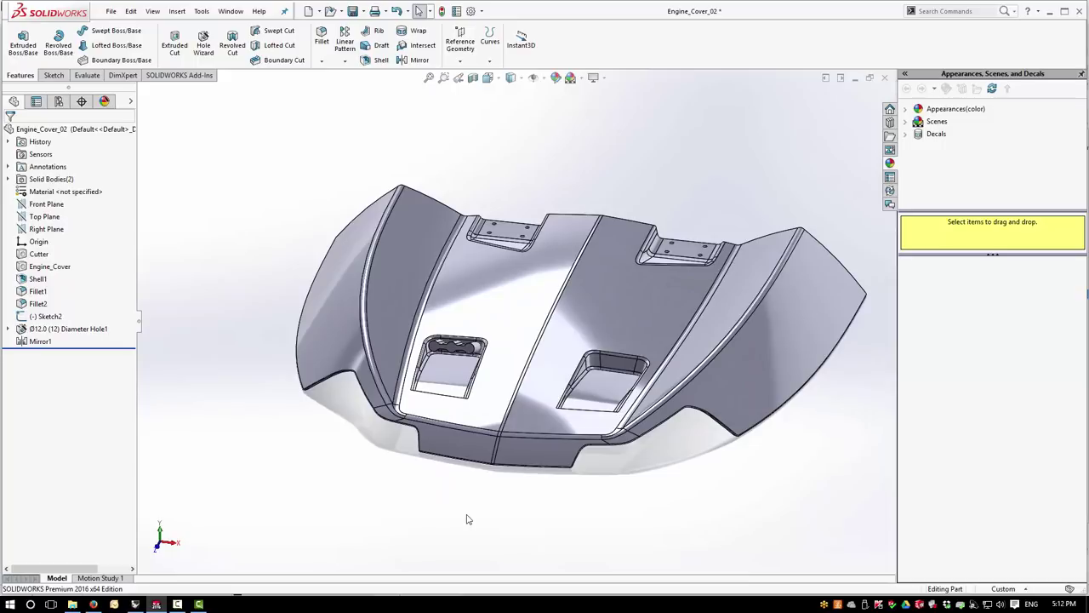
scroll(514, 406, "down", 3)
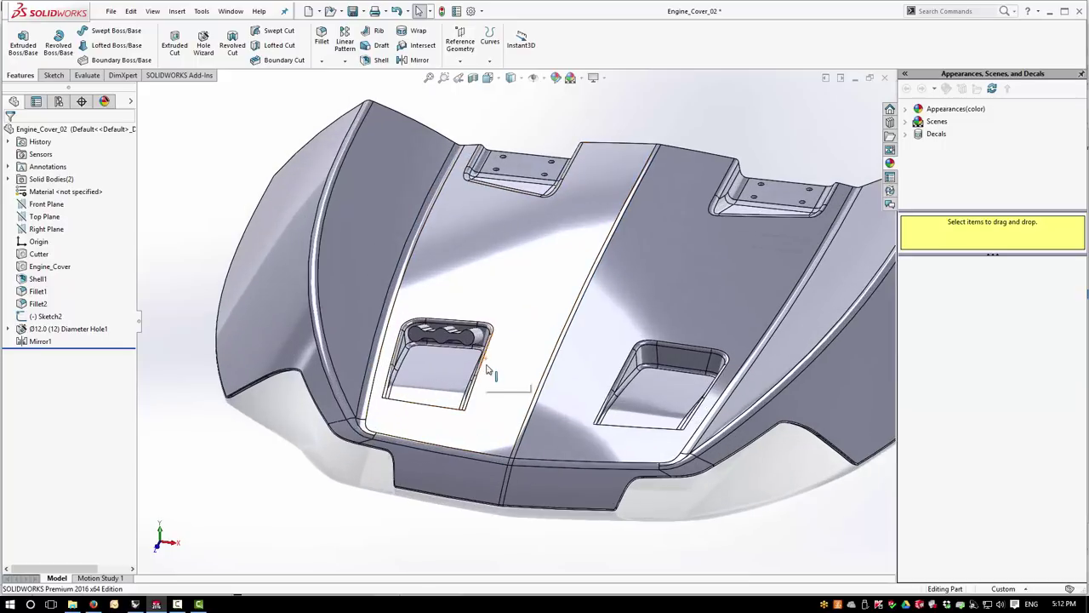
middle_click_drag(408, 519, 526, 469)
scroll(525, 469, "down", 5)
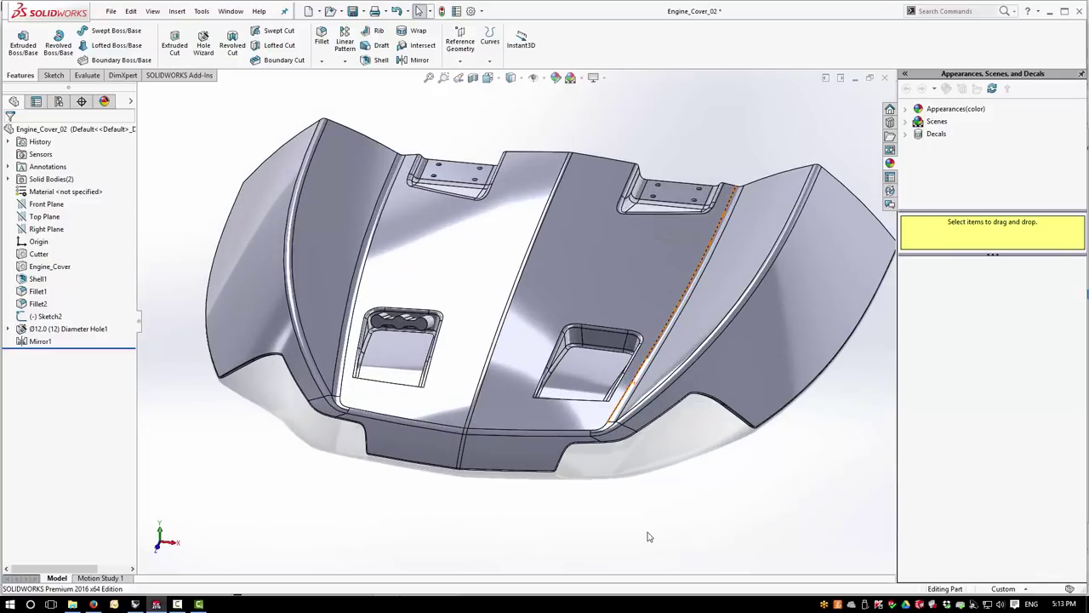
left_click(406, 63)
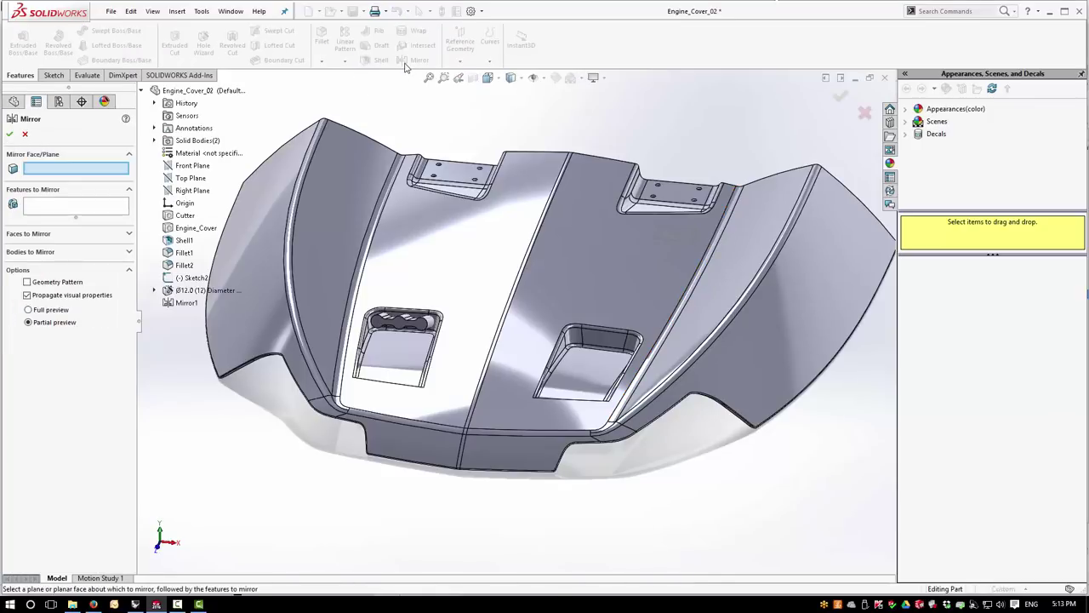
left_click(129, 251)
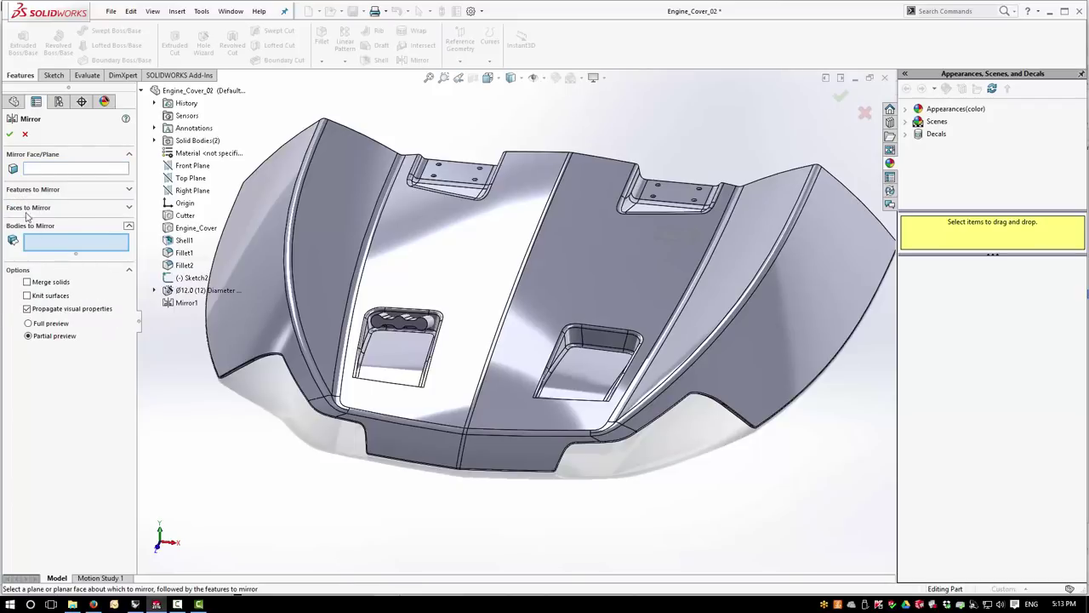
left_click(72, 168)
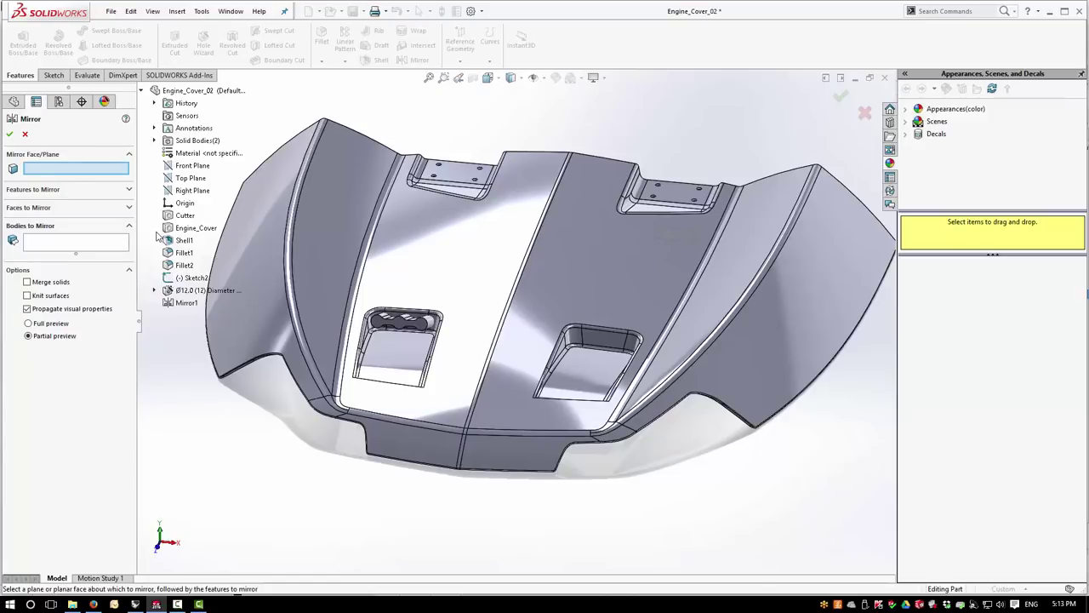
left_click(192, 191)
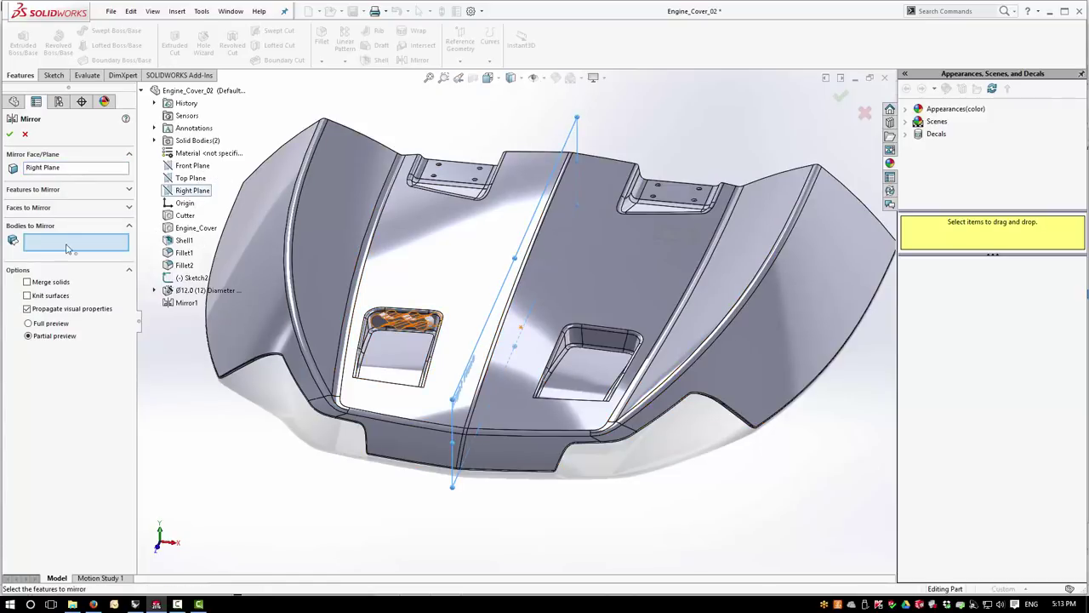
left_click(375, 328)
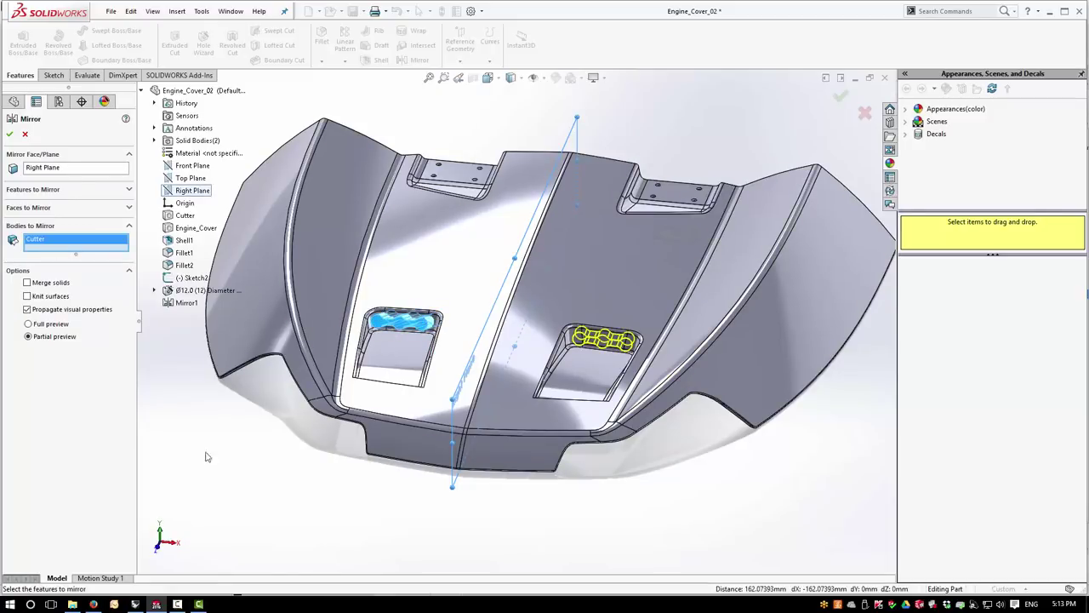
left_click(10, 135)
Step: Combine the bodies with Subtract, using the engine cover as main body and removing the Cutter and its mirrored copy from the vents
middle_click_drag(397, 518, 484, 538)
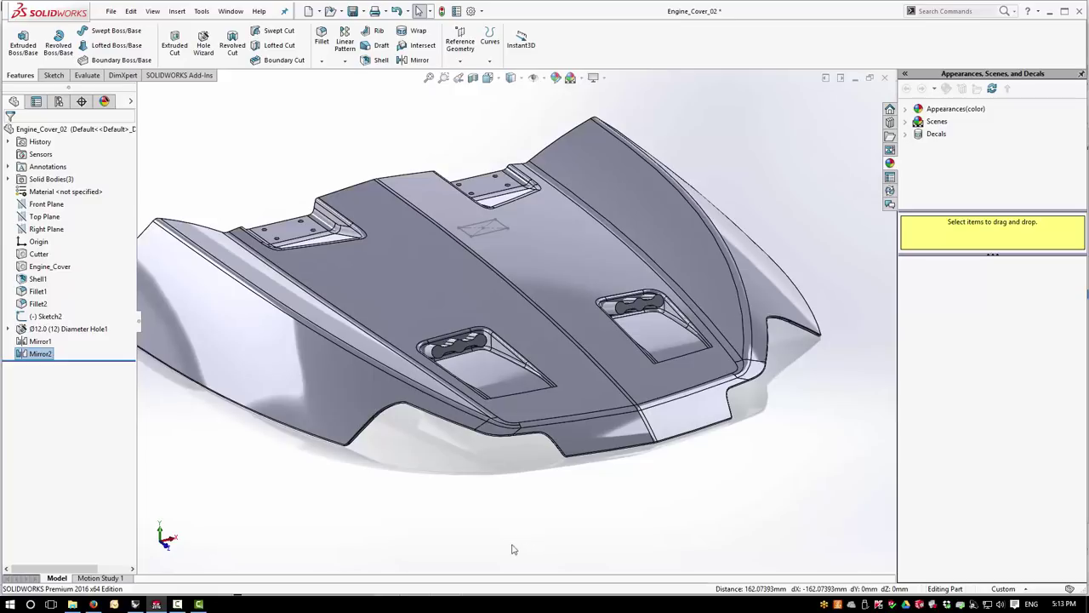
left_click(177, 11)
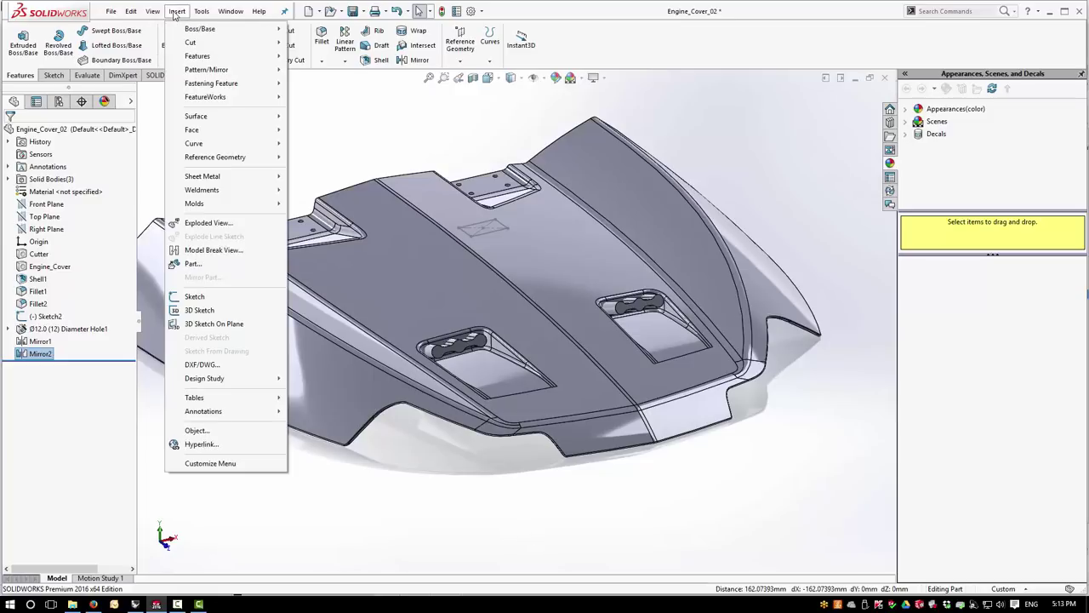
mouse_move(197, 56)
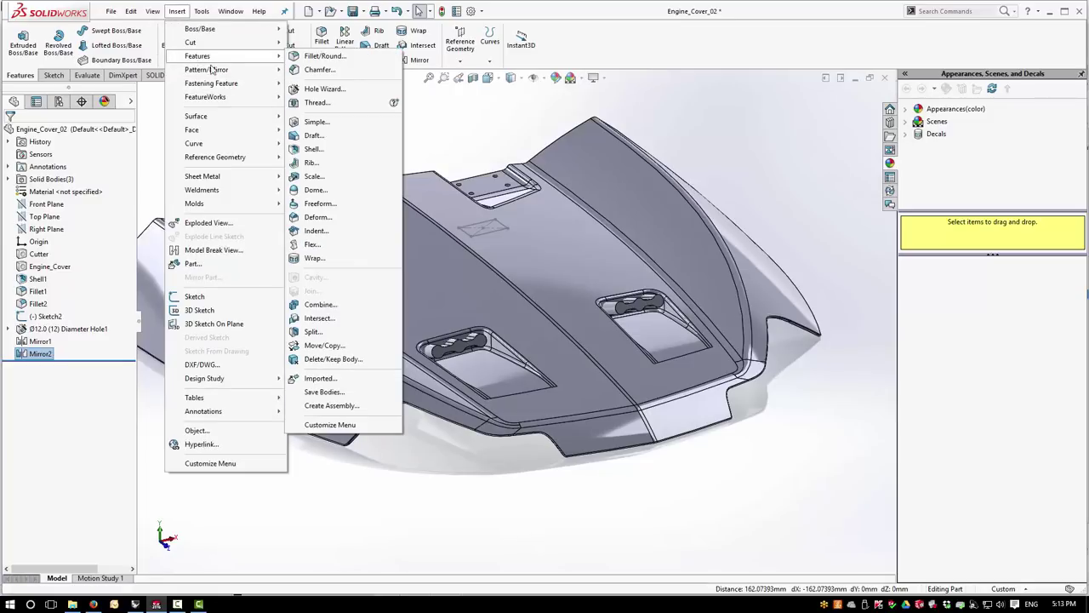
left_click(332, 305)
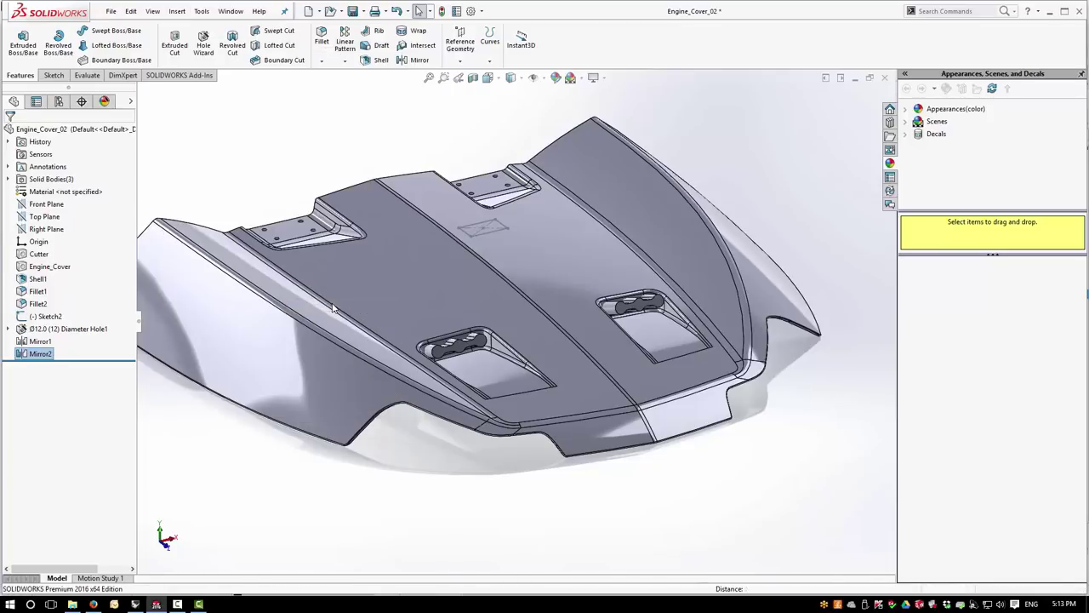
left_click(417, 284)
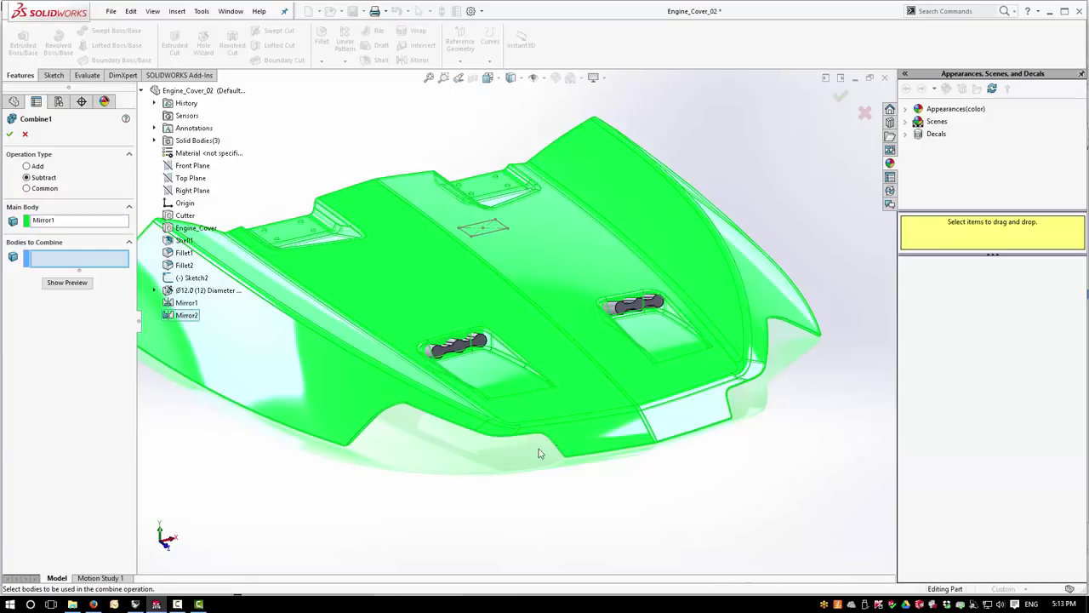
left_click(462, 351)
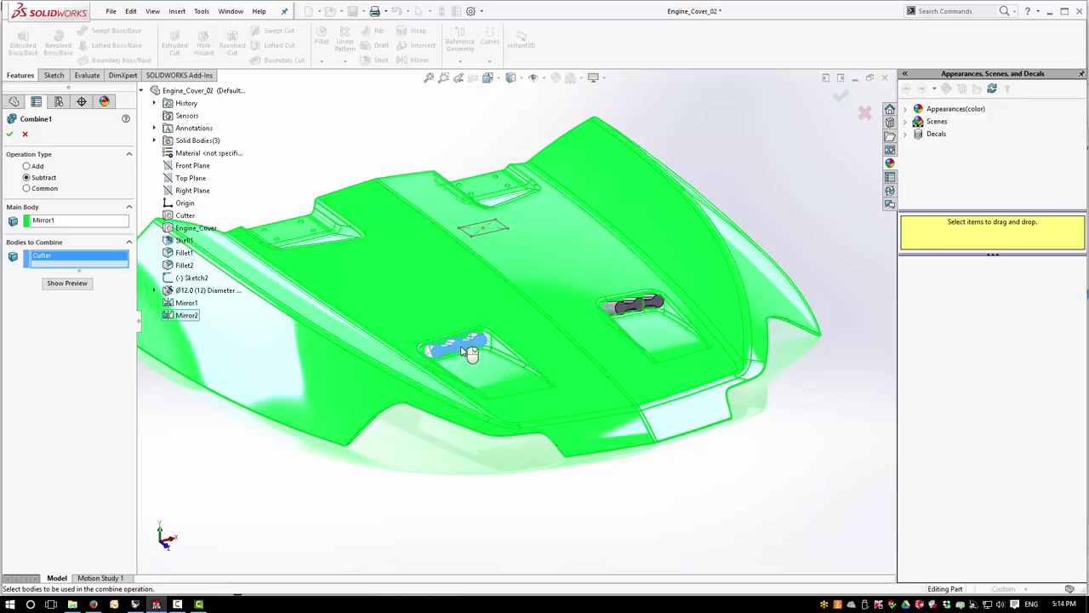
left_click(628, 316)
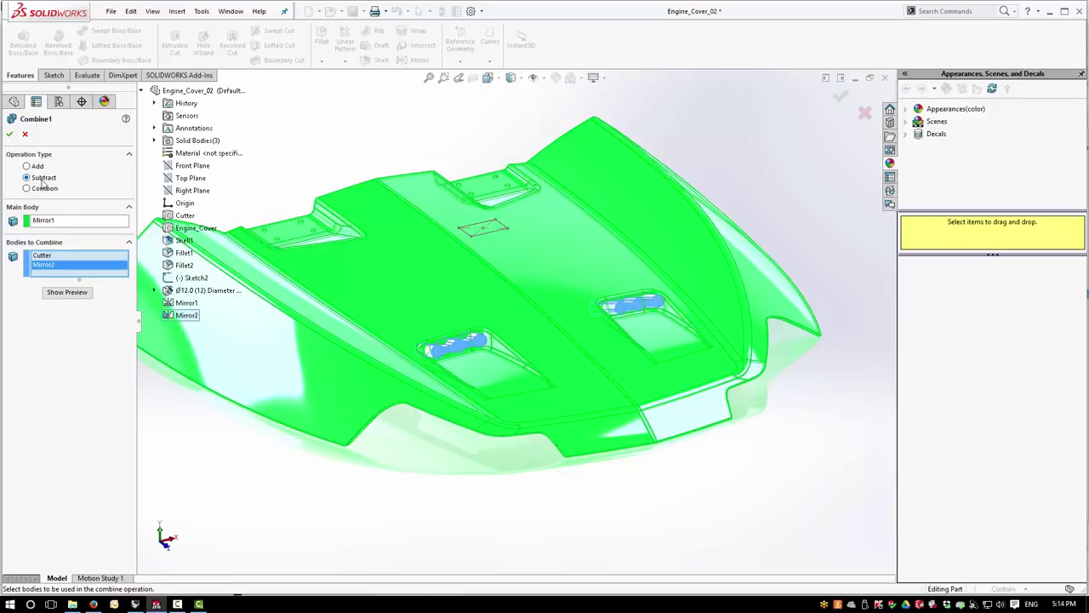
left_click(9, 134)
middle_click_drag(618, 508, 579, 496)
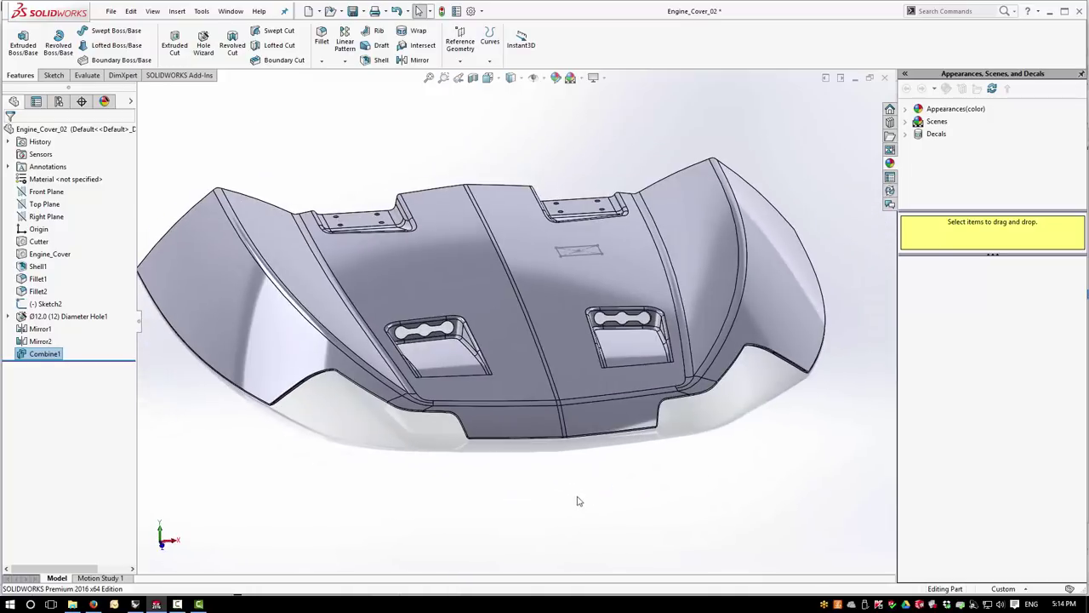
middle_click_drag(644, 452, 689, 468)
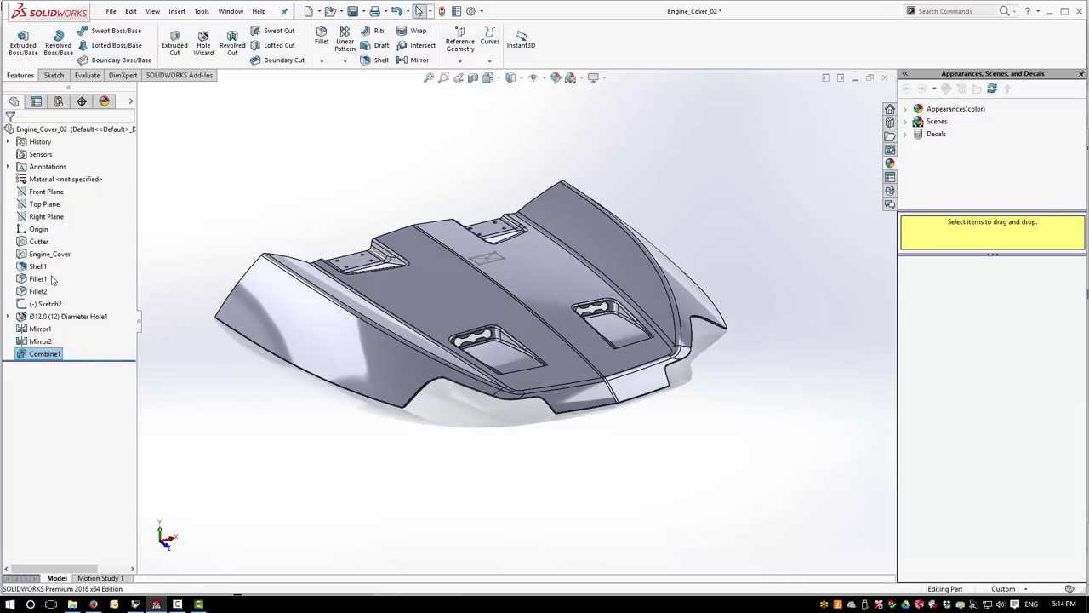